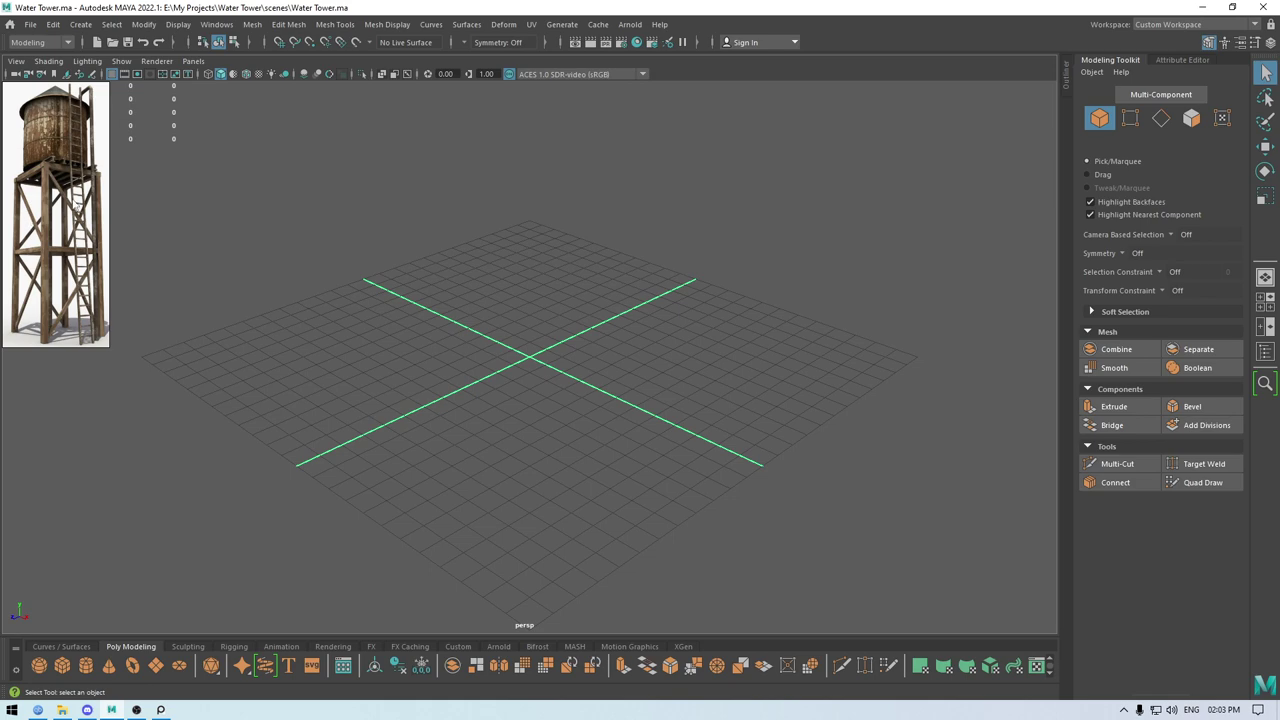
Create a polygon cube at the centre of the grid with the Move tool ready.
key(w)
mouse_move(568, 402)
alt+mouse_down()
mouse_move(576, 427)
mouse_move(526, 417)
mouse_move(568, 416)
mouse_move(553, 416)
alt+mouse_up()
alt+drag(660, 423, 602, 400)
shift+right_drag(564, 317, 554, 359)
alt+drag(530, 388, 482, 412)
scroll(474, 380, down, 1)
scroll(474, 380, up, 1)
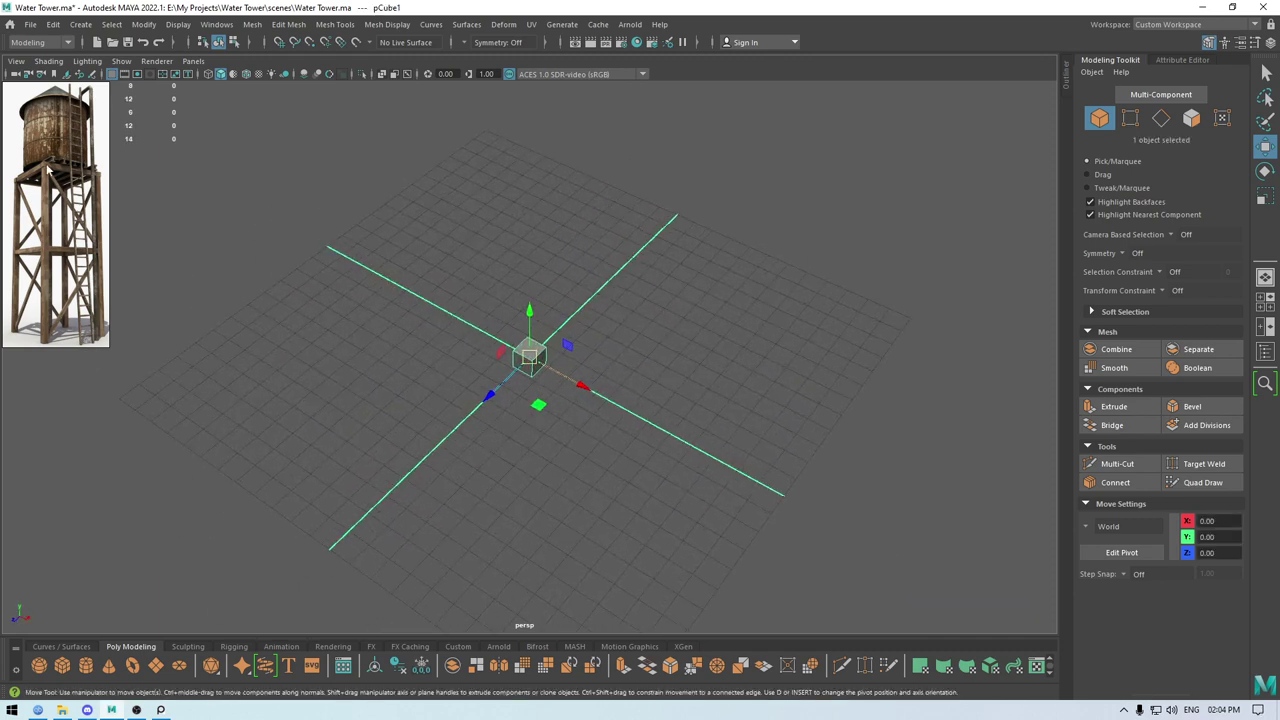
Stretch the cube into a tall post by setting its construction height to 35.
alt+drag(584, 420, 715, 427)
alt+right_drag(715, 427, 622, 252)
alt+drag(622, 252, 684, 412)
key(t)
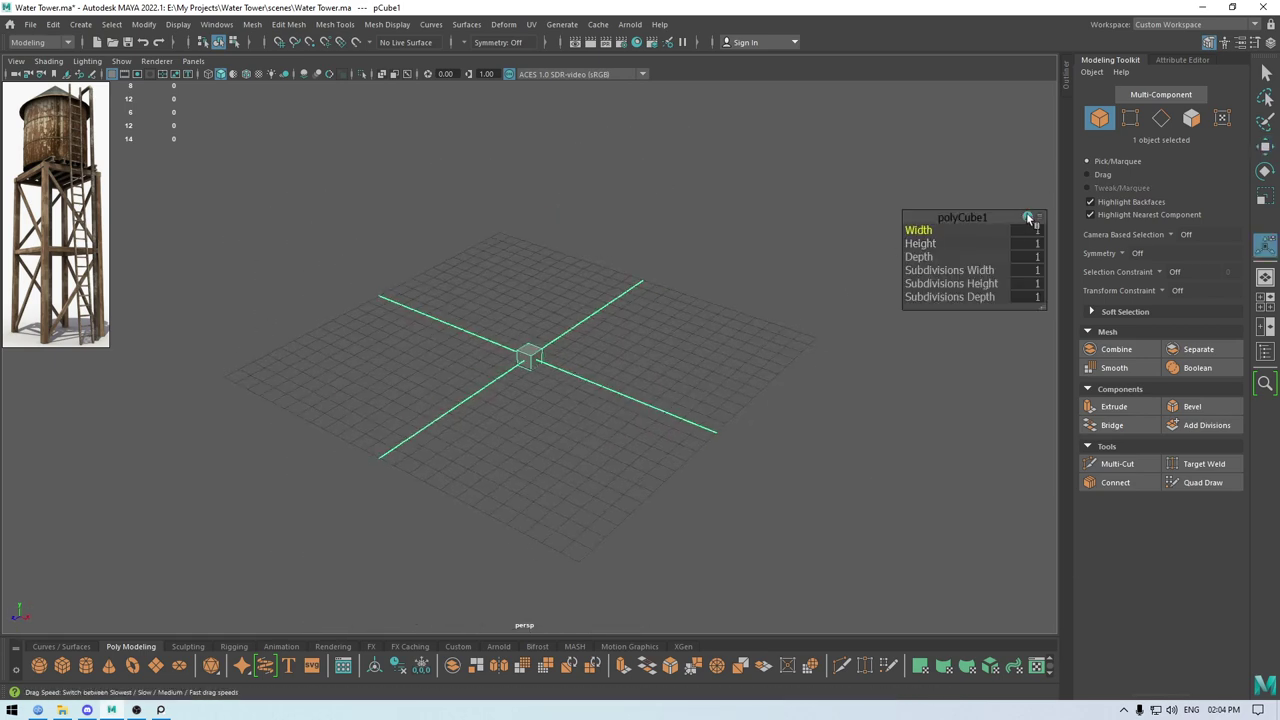
drag(926, 244, 1275, 235)
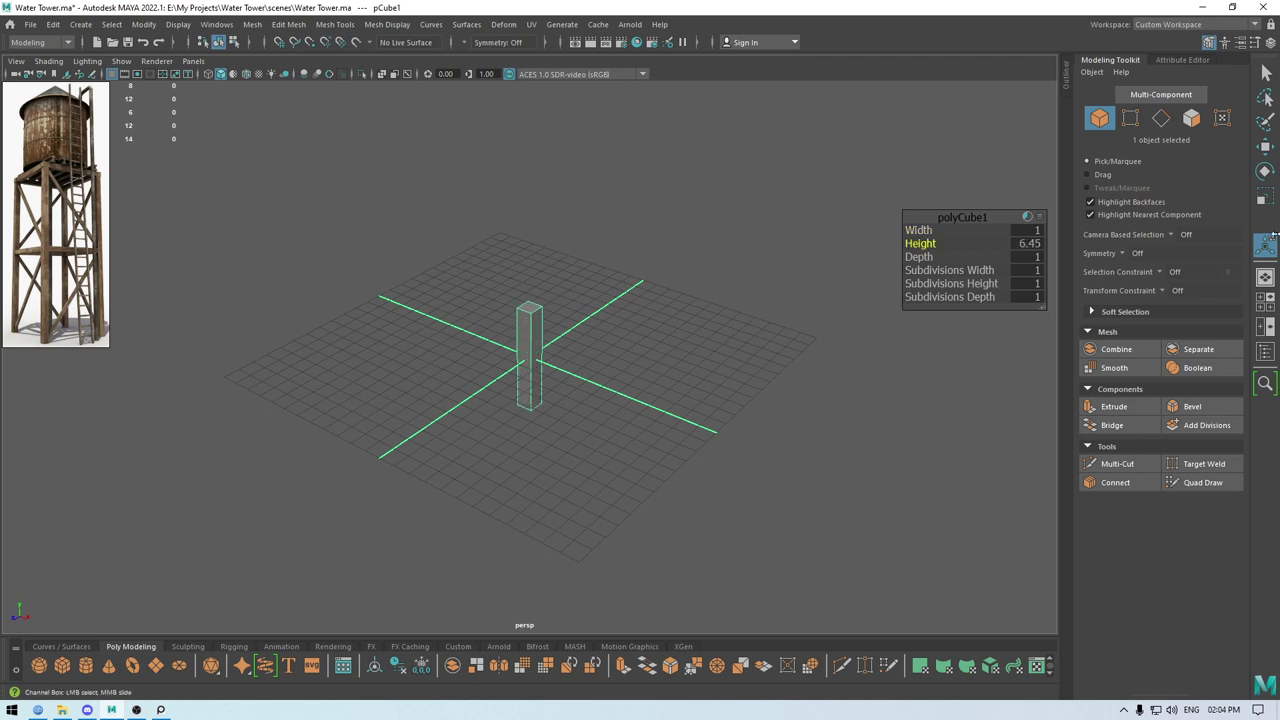
drag(914, 243, 1105, 243)
scroll(595, 289, down, 6)
alt+drag(492, 118, 536, 107)
scroll(540, 260, up, 4)
alt+drag(536, 275, 752, 318)
scroll(803, 394, up, 4)
scroll(598, 306, down, 5)
alt+drag(583, 286, 543, 291)
drag(919, 244, 1155, 247)
middle_drag(934, 245, 1243, 233)
drag(919, 243, 1262, 243)
mouse_move(573, 358)
alt+mouse_down()
mouse_move(471, 331)
mouse_move(575, 356)
alt+mouse_up()
drag(921, 244, 1258, 244)
alt+drag(558, 327, 609, 352)
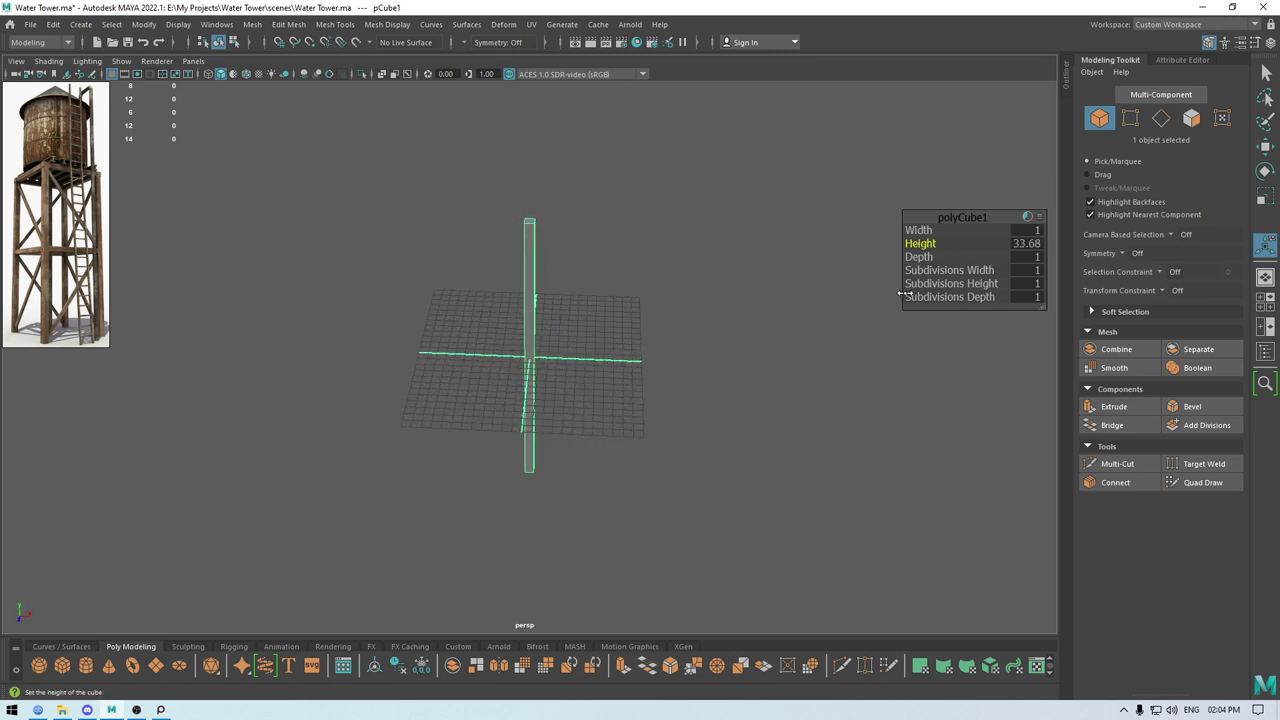
click(1018, 249)
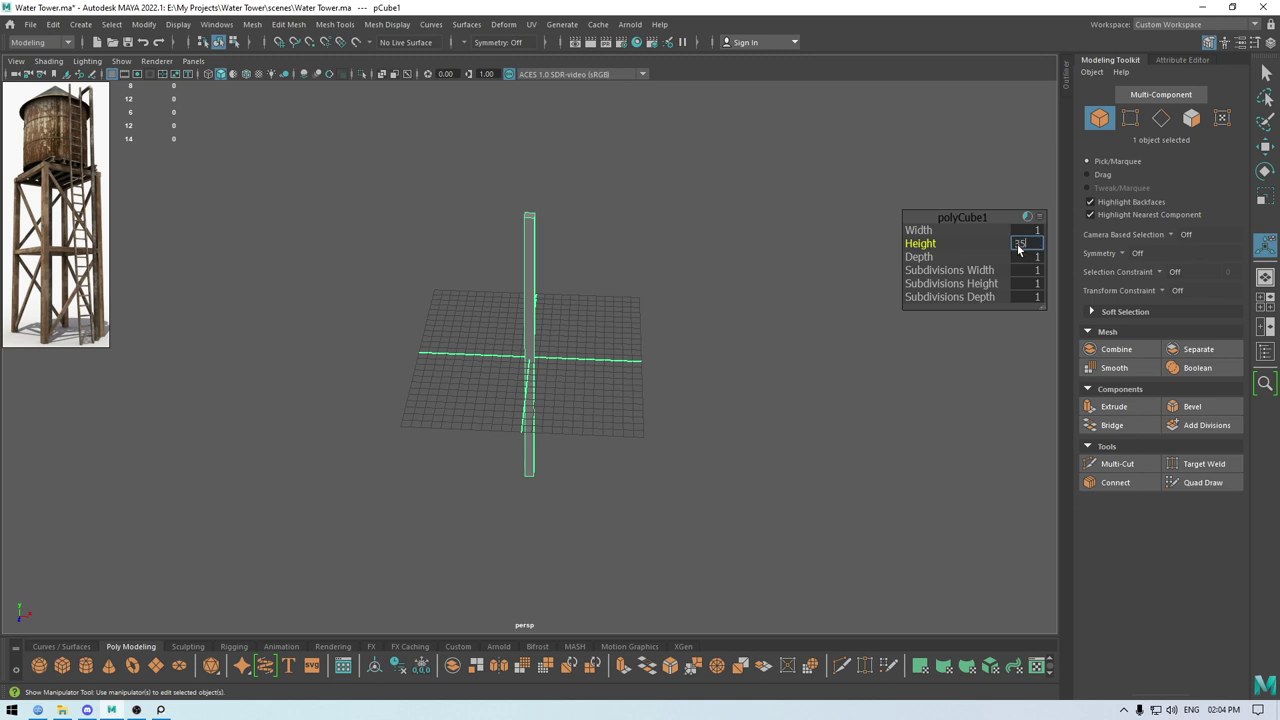
In the top view, move the post off the origin to X 6.48 and Z 5.49.
alt+drag(738, 369, 731, 398)
key(w)
key(space)
drag(707, 356, 640, 356)
scroll(631, 484, down, 6)
drag(531, 426, 527, 492)
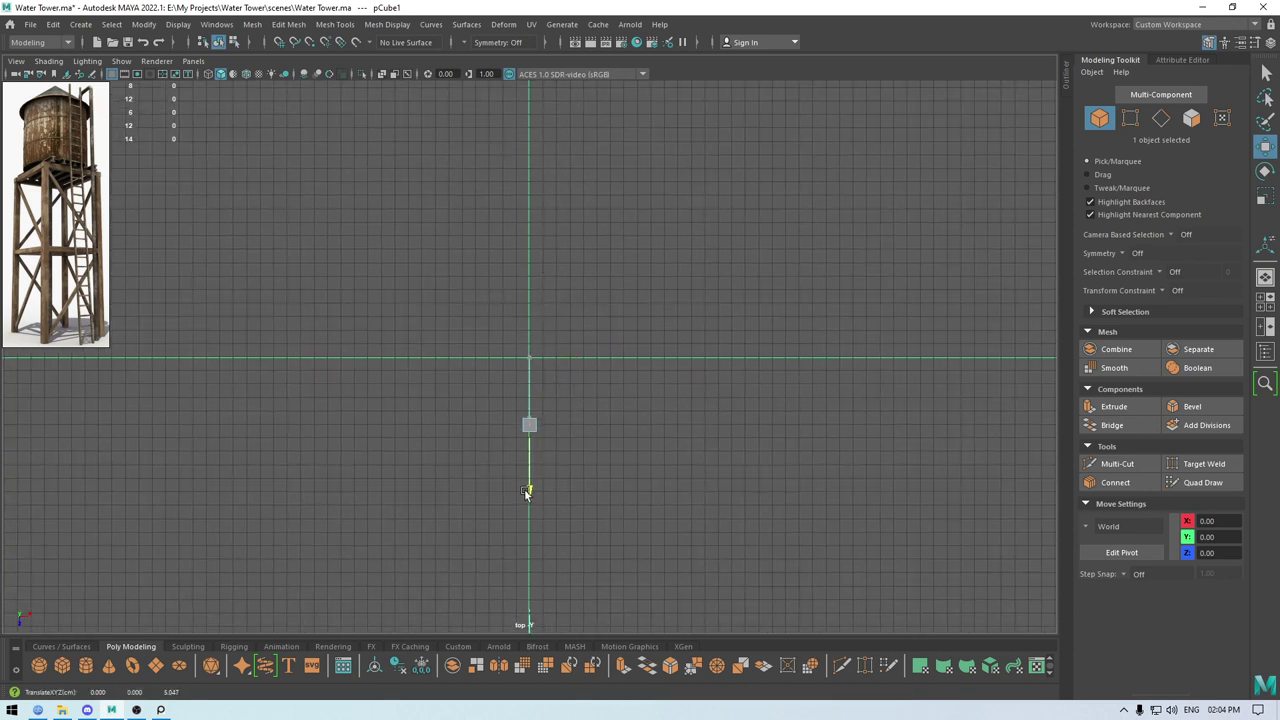
drag(588, 431, 675, 429)
scroll(690, 460, up, 5)
alt+right_drag(812, 715, 840, 717)
alt+middle_drag(734, 563, 609, 470)
alt+right_drag(609, 470, 574, 222)
alt+middle_drag(574, 222, 588, 242)
alt+right_drag(710, 490, 684, 456)
alt+middle_drag(684, 456, 707, 473)
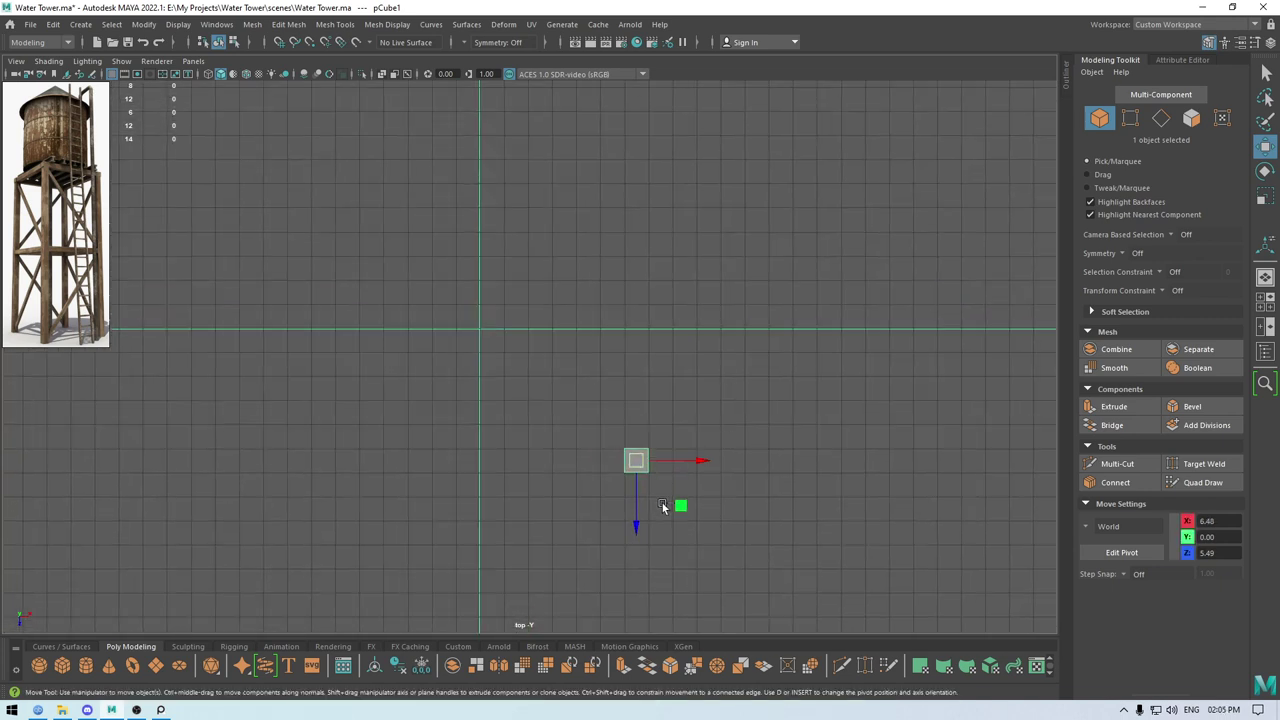
Duplicate the post along Z, then duplicate both posts along negative X to form four corner legs.
drag(631, 543, 640, 267)
drag(753, 156, 537, 638)
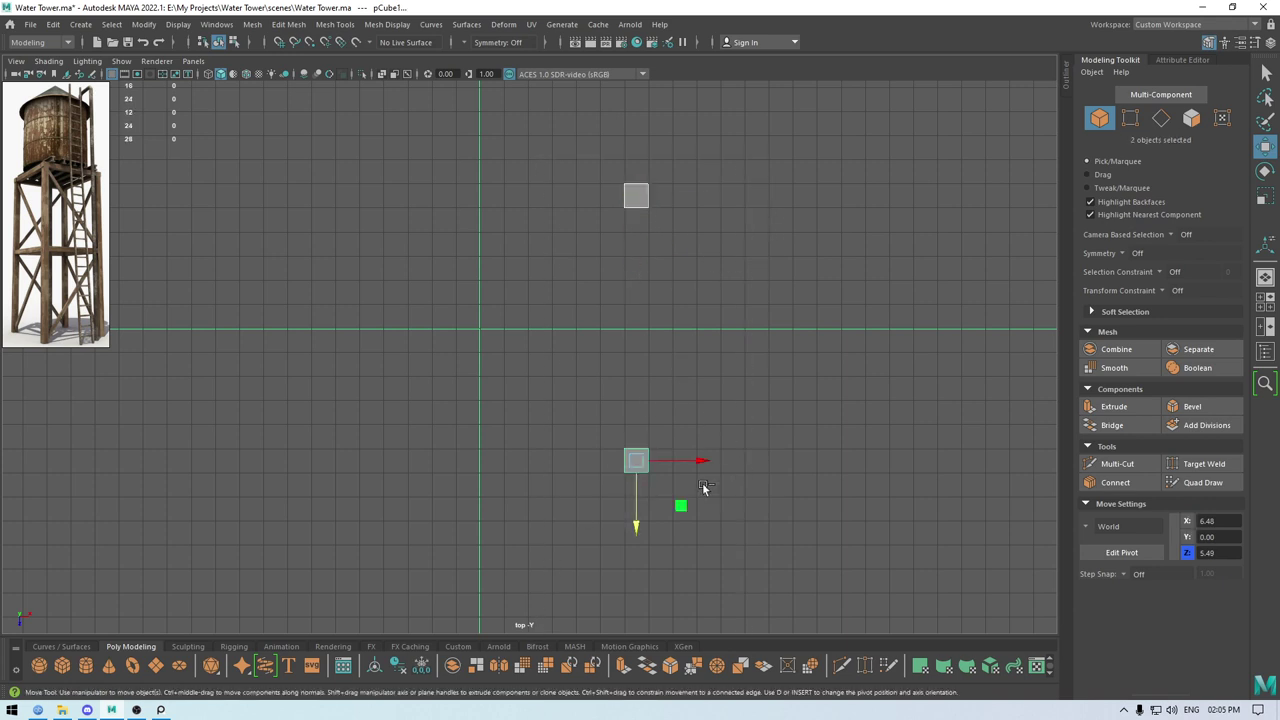
drag(700, 466, 371, 353)
key(space)
alt+drag(458, 443, 350, 385)
alt+drag(428, 480, 540, 544)
click(742, 464)
alt+drag(742, 464, 612, 472)
Enable wireframe display on the shaded models in the perspective view.
shift+right_click(709, 276)
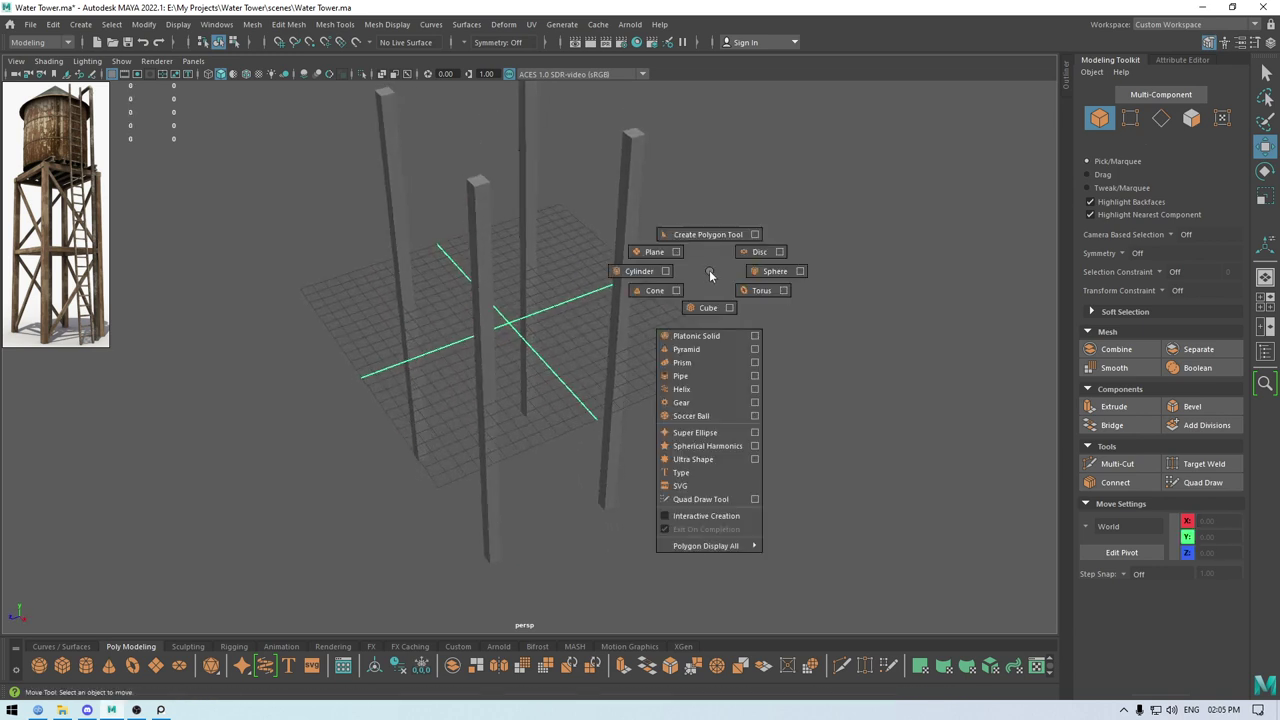
alt+drag(703, 277, 489, 206)
click(247, 76)
mouse_move(560, 305)
alt+mouse_down()
mouse_move(527, 262)
mouse_move(511, 296)
mouse_move(651, 422)
mouse_move(617, 430)
alt+mouse_up()
Duplicate a front leg, rotate the copy 90 degrees into a horizontal beam, and scale it shorter along X.
click(518, 299)
key(e)
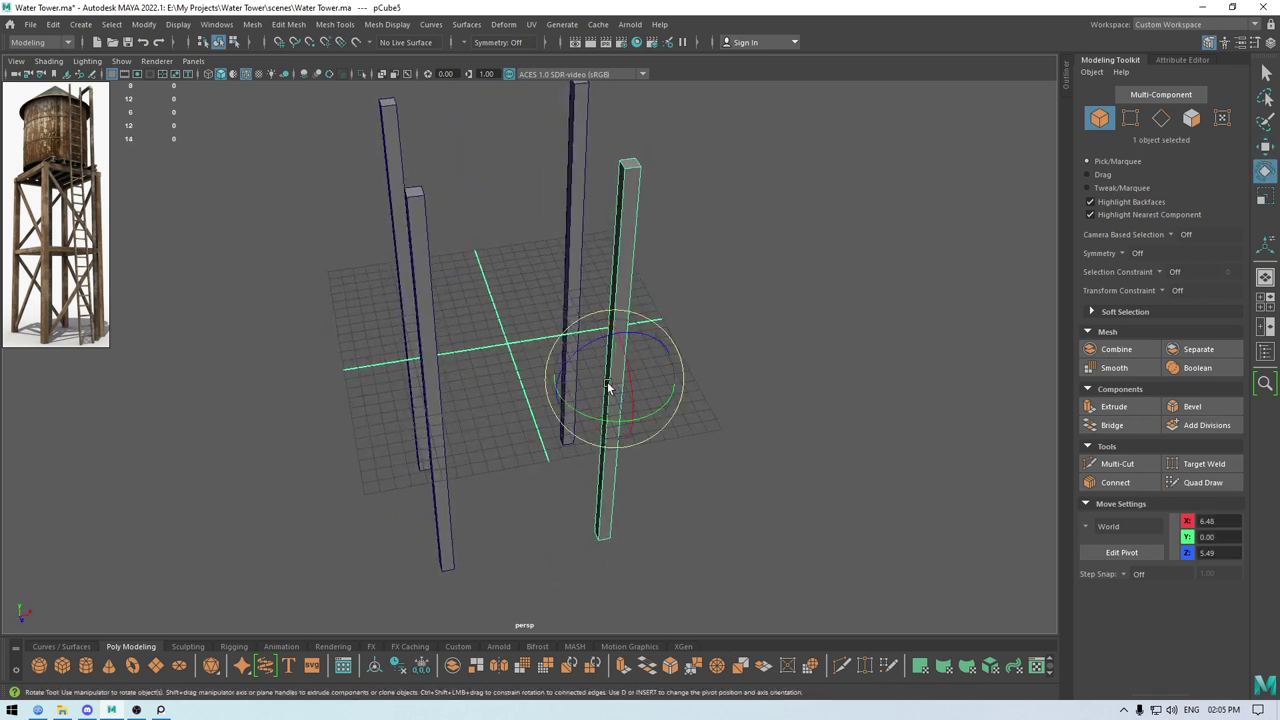
drag(594, 343, 548, 430)
key(space)
key(w)
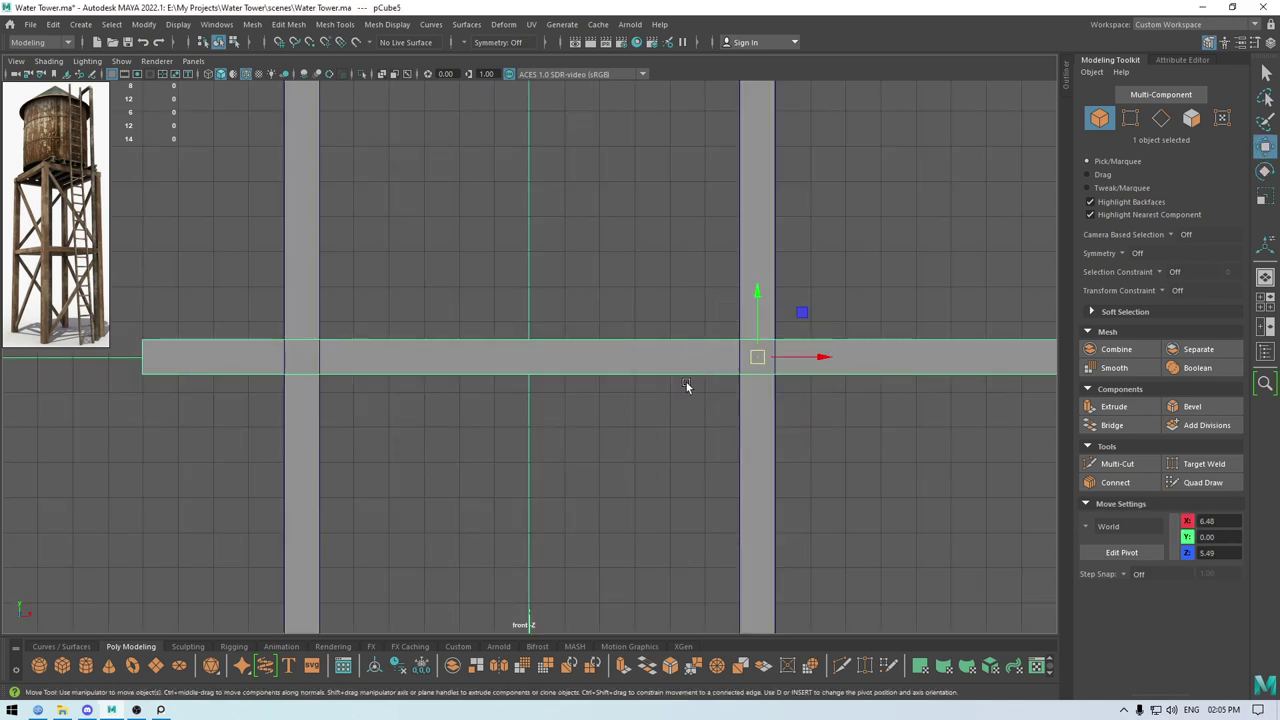
key(r)
drag(822, 360, 798, 360)
key(w)
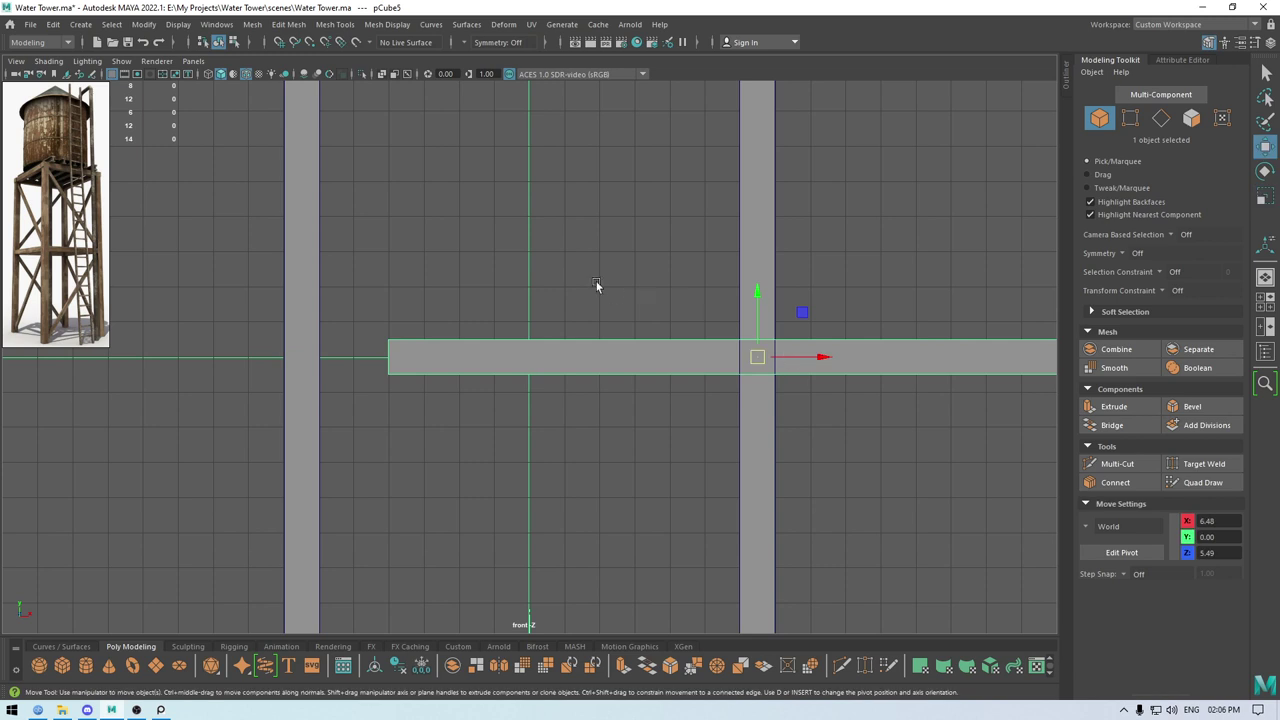
Snap the four vertices at the beam's left end to the inner face of the left leg along X.
alt+middle_drag(596, 285, 751, 257)
right_drag(640, 246, 572, 242)
drag(529, 251, 596, 403)
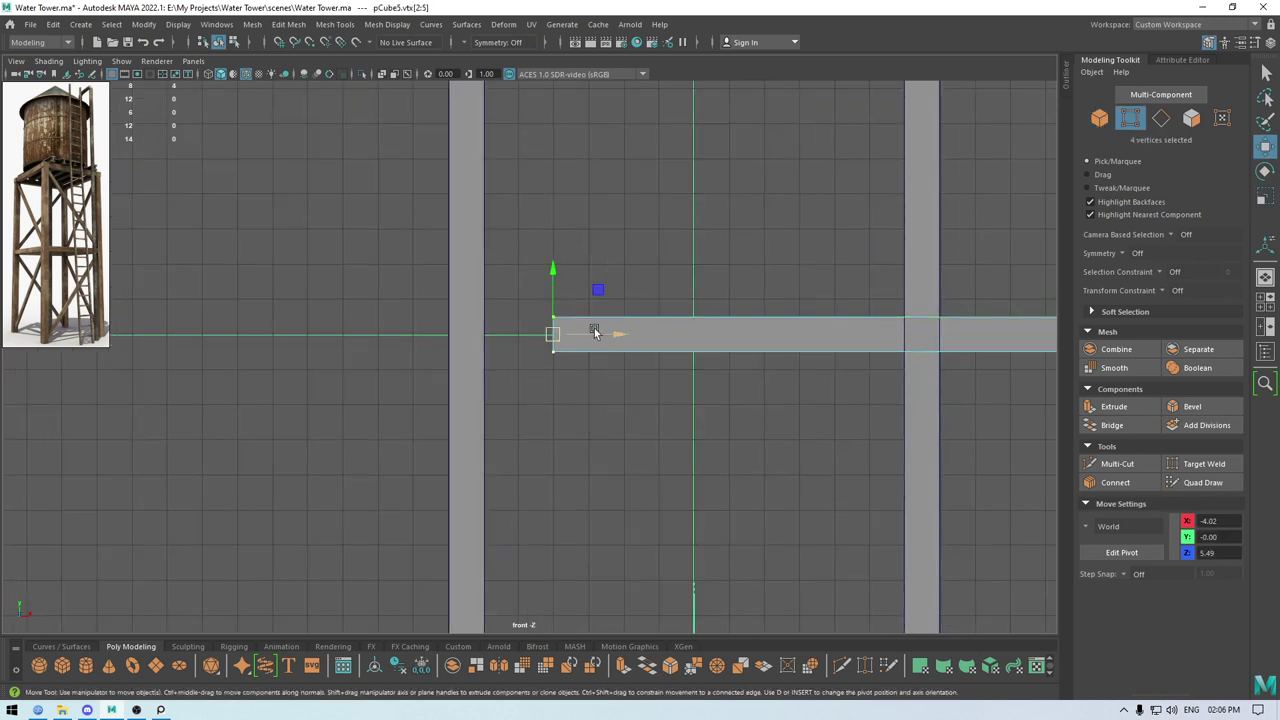
key(v)
drag(620, 339, 550, 341)
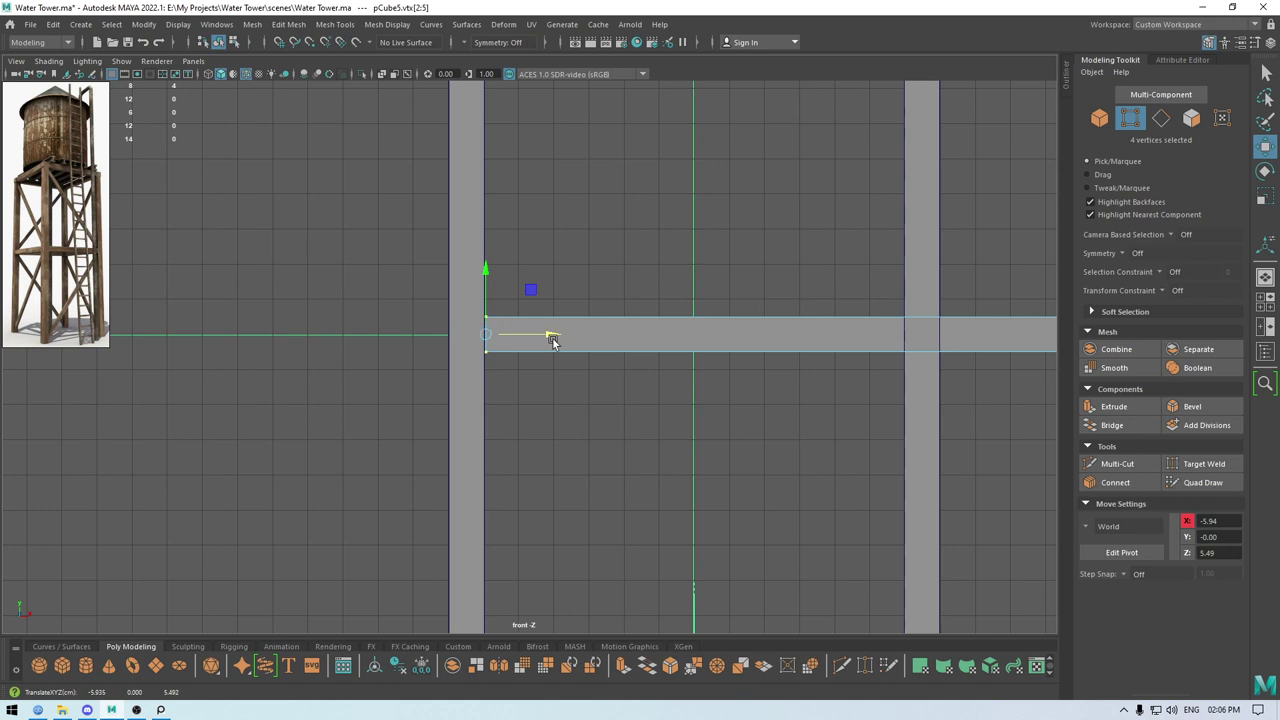
mouse_move(553, 341)
mouse_down()
mouse_move(538, 343)
mouse_move(552, 344)
mouse_up()
Select the four vertices at the beam's overhanging right end.
scroll(590, 335, down, 1)
alt+middle_drag(812, 367, 426, 374)
drag(787, 261, 980, 389)
Try to snap the right end vertices to the right leg along X, and undo the move.
key(v)
drag(867, 349, 878, 351)
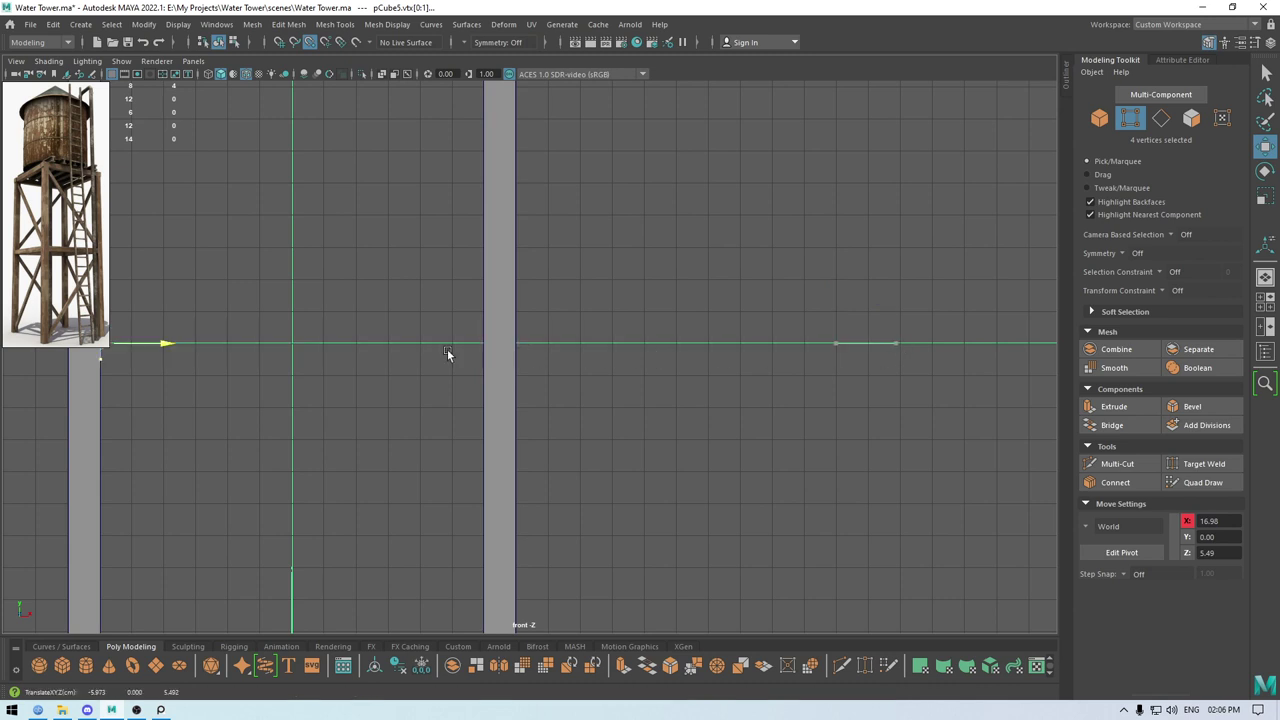
drag(773, 348, 773, 348)
key(ctrl+z)
In the perspective view, move the right end vertices along X until they meet the right leg's inner face.
key(space)
key(space)
alt+drag(645, 245, 574, 371)
drag(786, 423, 641, 424)
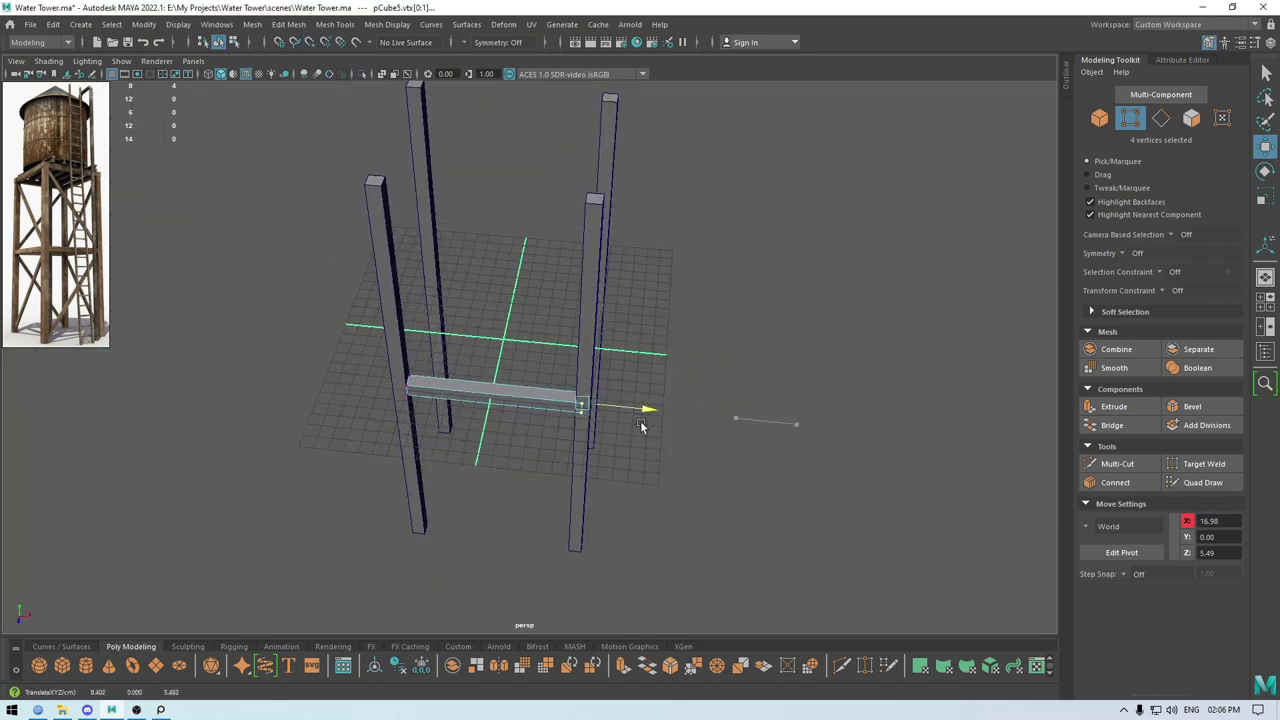
key(f)
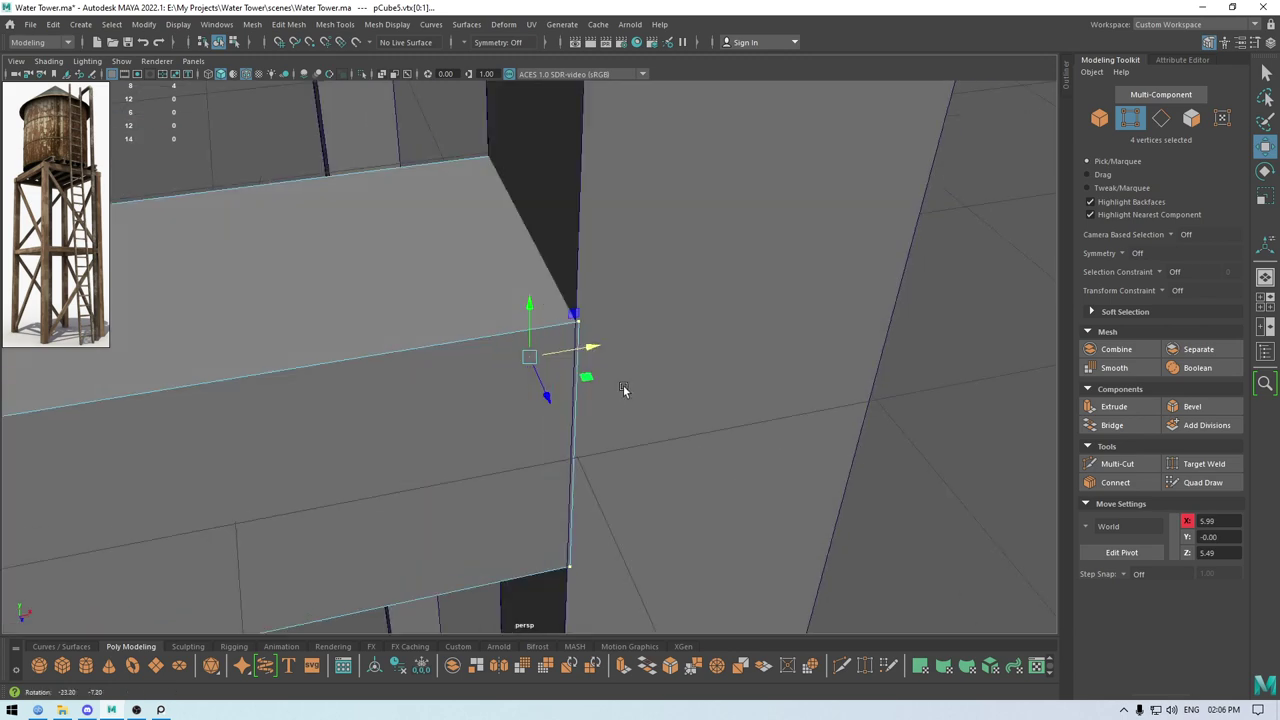
drag(589, 351, 587, 351)
Return the beam to object mode and centre its pivot.
scroll(394, 308, down, 9)
alt+drag(350, 430, 531, 430)
right_drag(531, 341, 600, 314)
alt+drag(590, 368, 672, 376)
click(700, 378)
scroll(719, 491, down, 7)
alt+drag(611, 477, 538, 384)
click(538, 384)
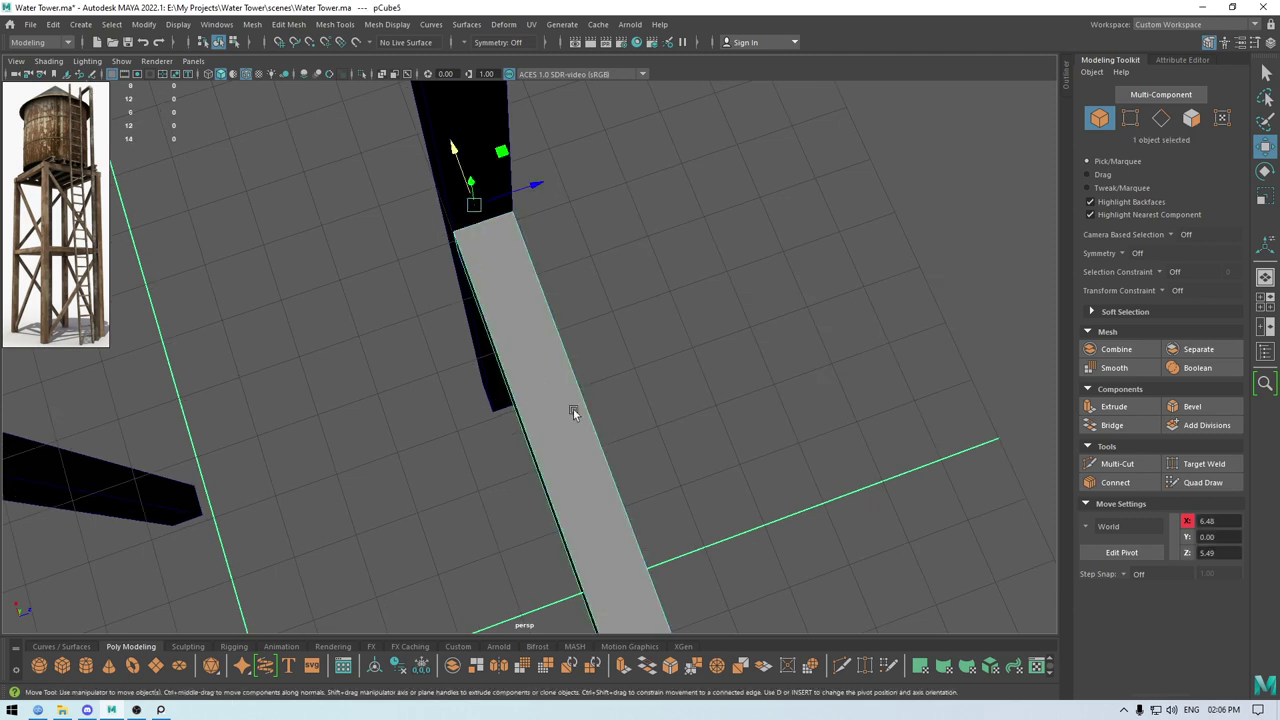
key(r)
key(space)
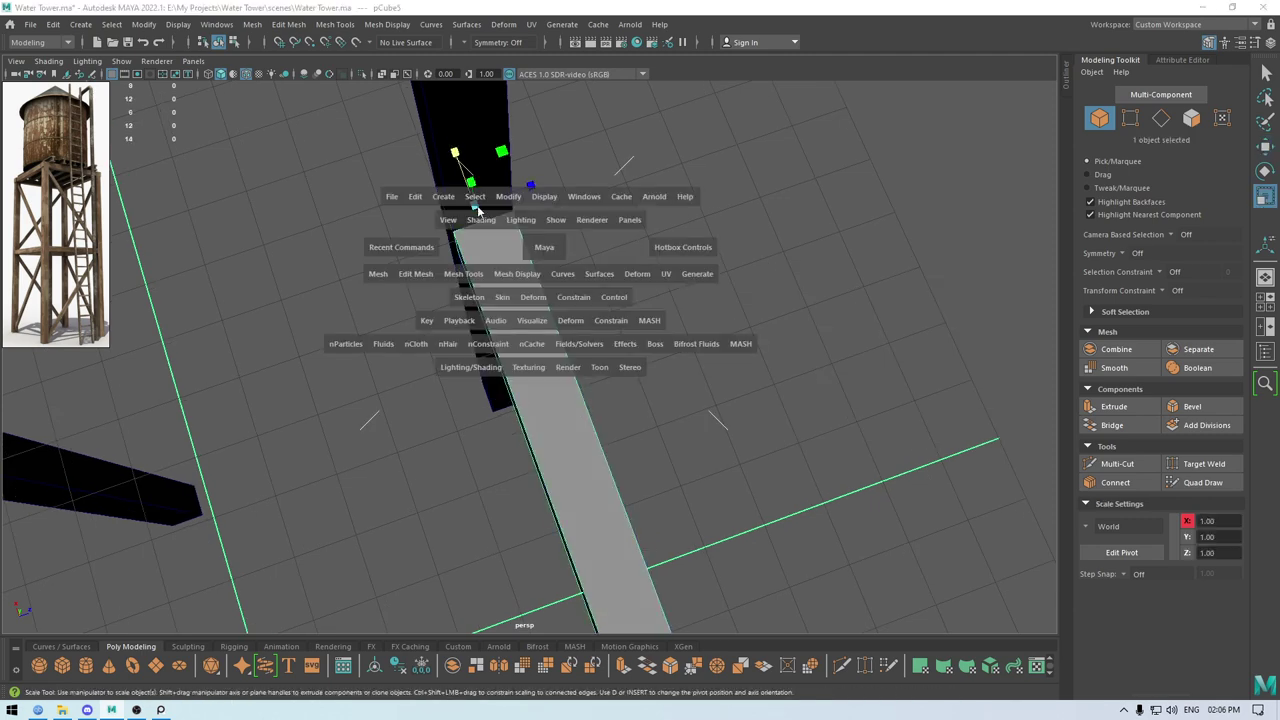
click(507, 201)
click(530, 302)
Scale the beam slightly narrower along Z, deselect it, and save the scene.
scroll(636, 422, down, 1)
alt+middle_drag(635, 370, 604, 225)
drag(584, 236, 582, 237)
alt+drag(698, 337, 642, 281)
click(834, 276)
scroll(780, 281, down, 4)
alt+drag(735, 287, 435, 295)
key(ctrl+s)
In the top view, snap the front beam's pivot to the grid origin.
click(531, 358)
key(space)
drag(530, 360, 470, 364)
scroll(500, 310, down, 2)
scroll(530, 358, up, 1)
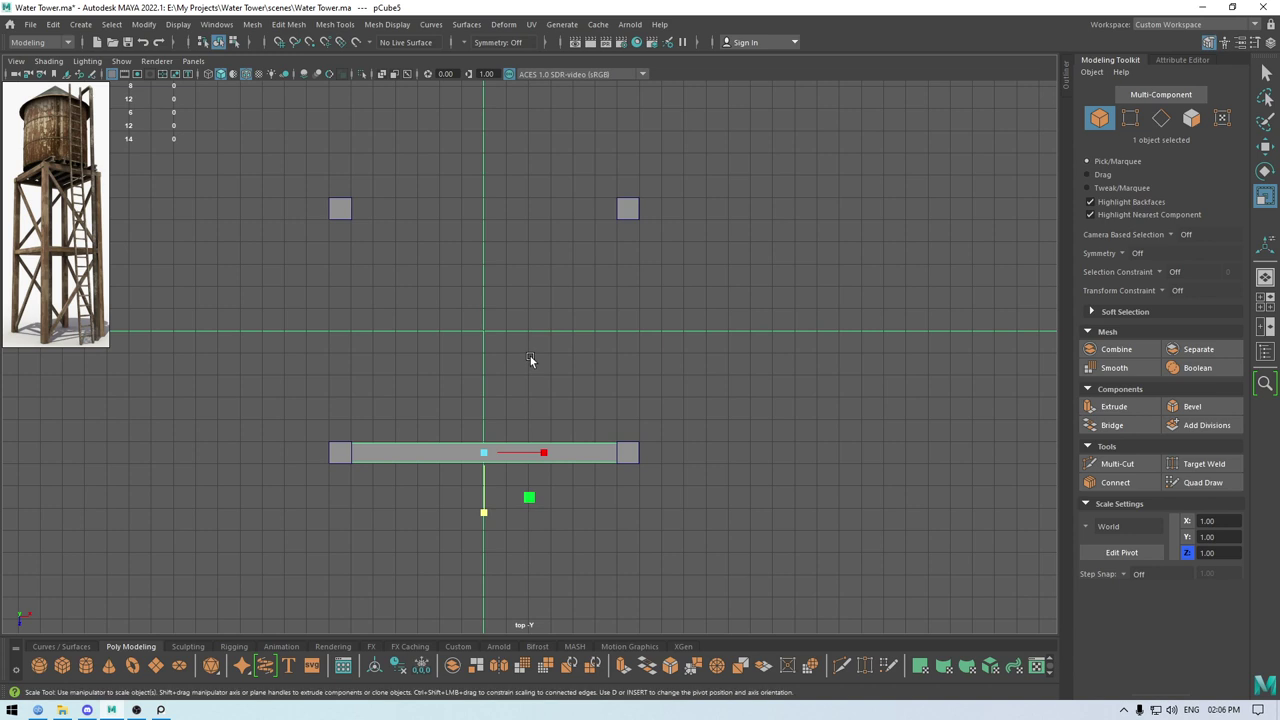
key(w)
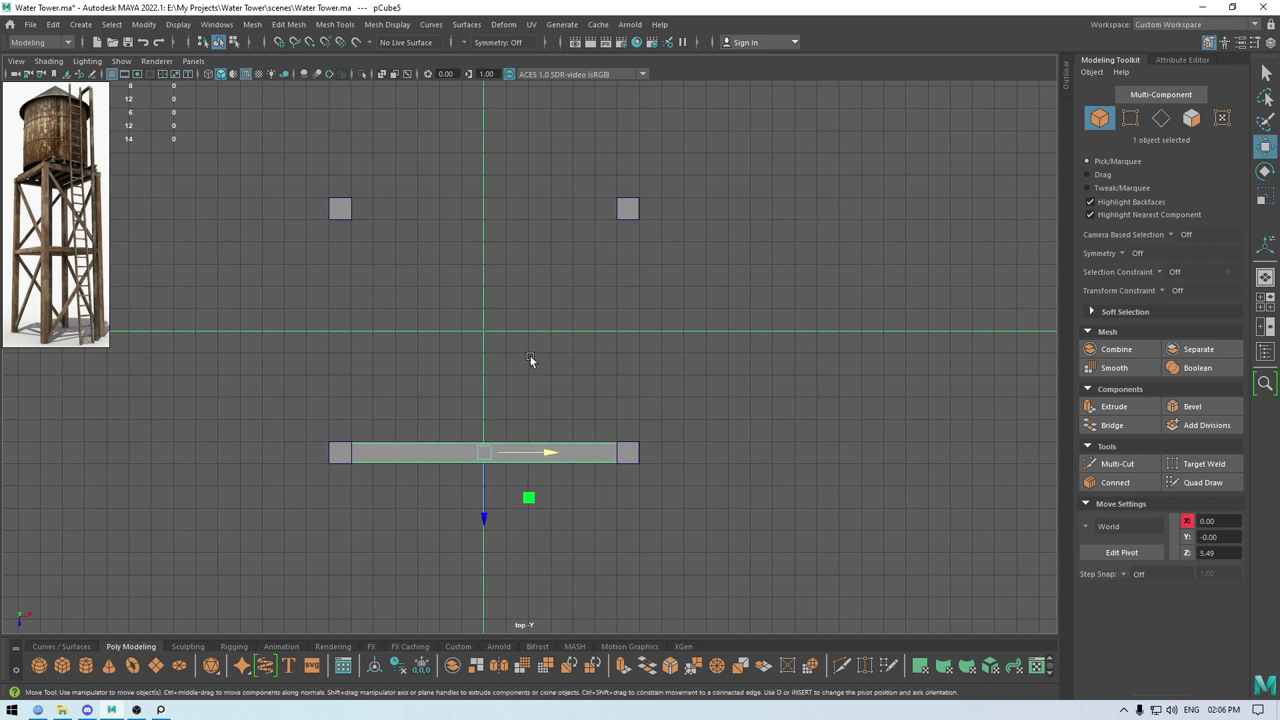
key(d)
key(x)
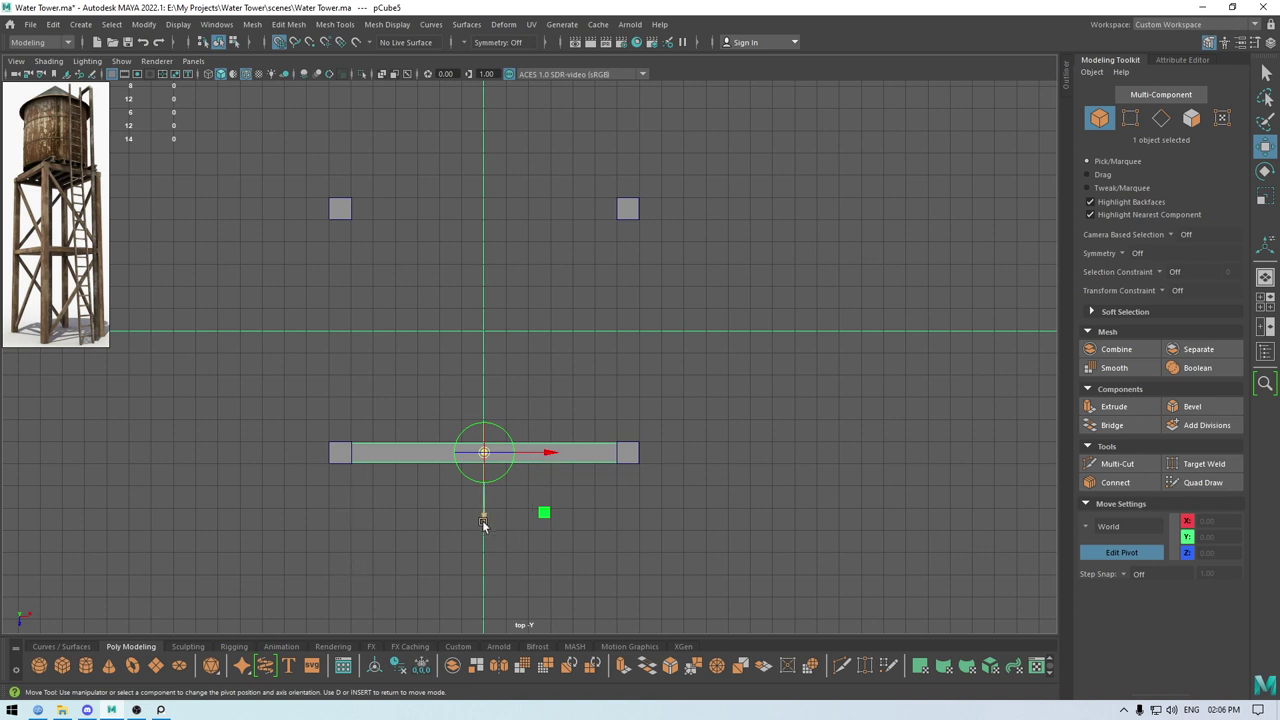
drag(483, 523, 469, 334)
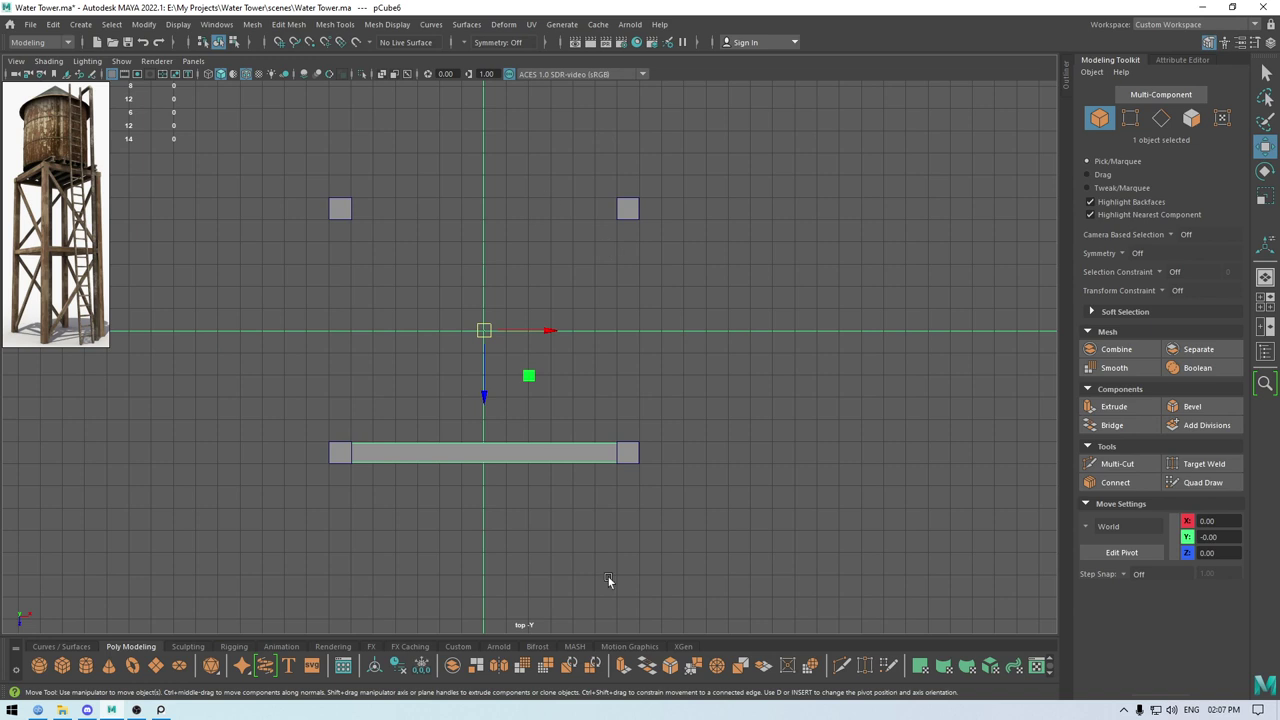
Duplicate the front beam, rotate the copy 90 degrees around the centre, and move it between the left legs.
key(e)
drag(532, 378, 443, 409)
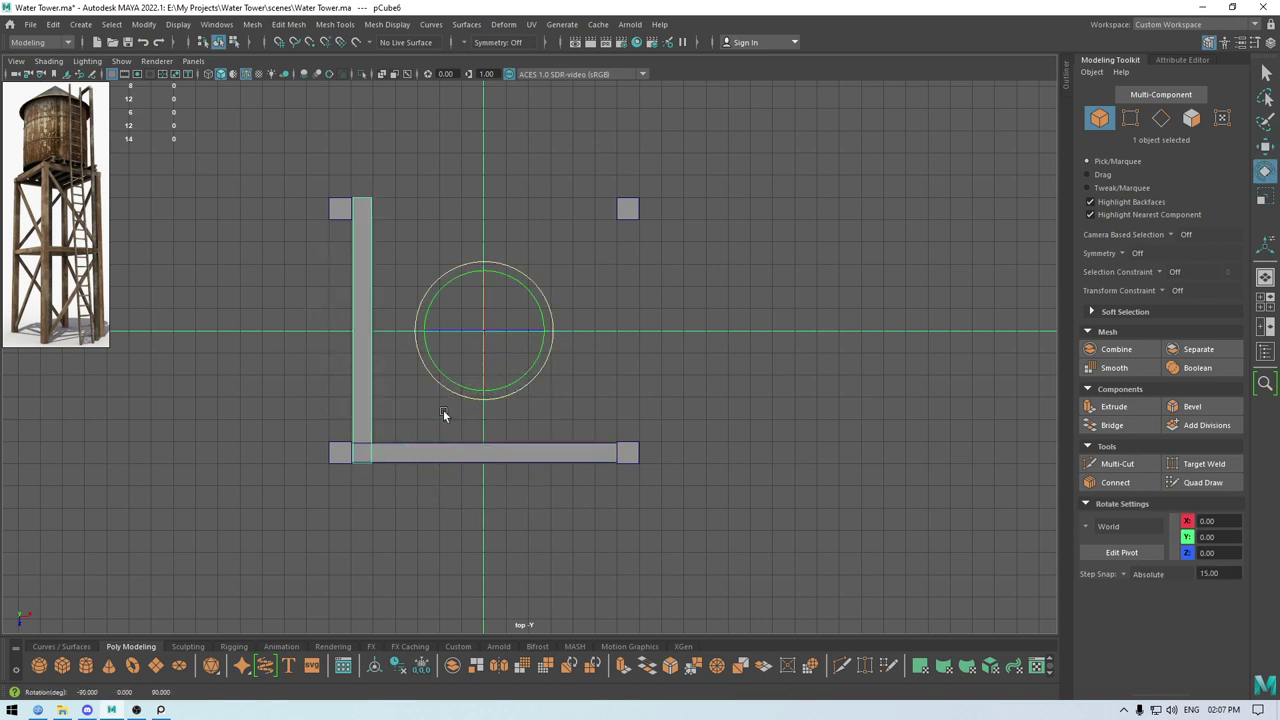
key(w)
drag(543, 338, 522, 334)
Pull the side beam's front end vertices back along Z to the front left leg's inner face at 5.00.
alt+middle_drag(360, 325, 543, 363)
alt+right_drag(543, 363, 632, 471)
key(space)
key(space)
alt+drag(572, 158, 550, 410)
right_drag(410, 248, 314, 242)
alt+drag(316, 243, 391, 284)
drag(411, 233, 537, 367)
alt+right_drag(538, 370, 586, 474)
alt+drag(586, 474, 518, 628)
alt+right_drag(518, 628, 672, 663)
alt+middle_drag(492, 474, 491, 425)
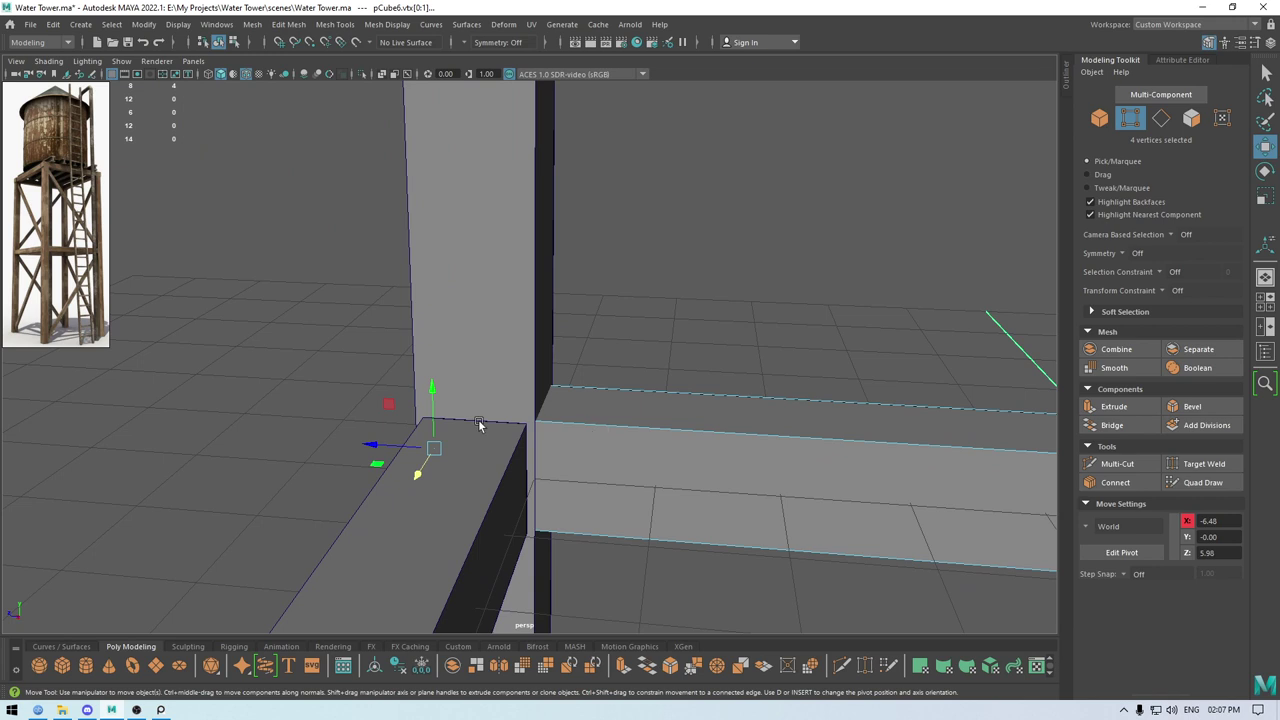
drag(372, 448, 595, 457)
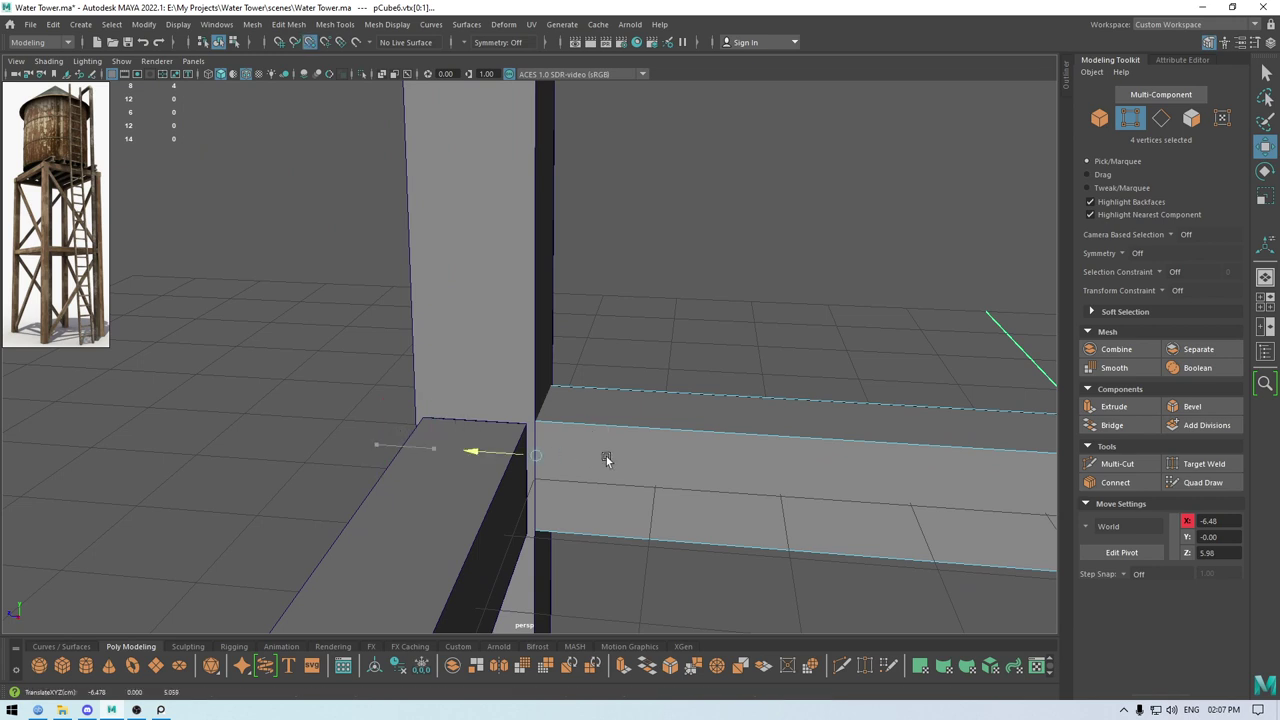
drag(477, 454, 484, 452)
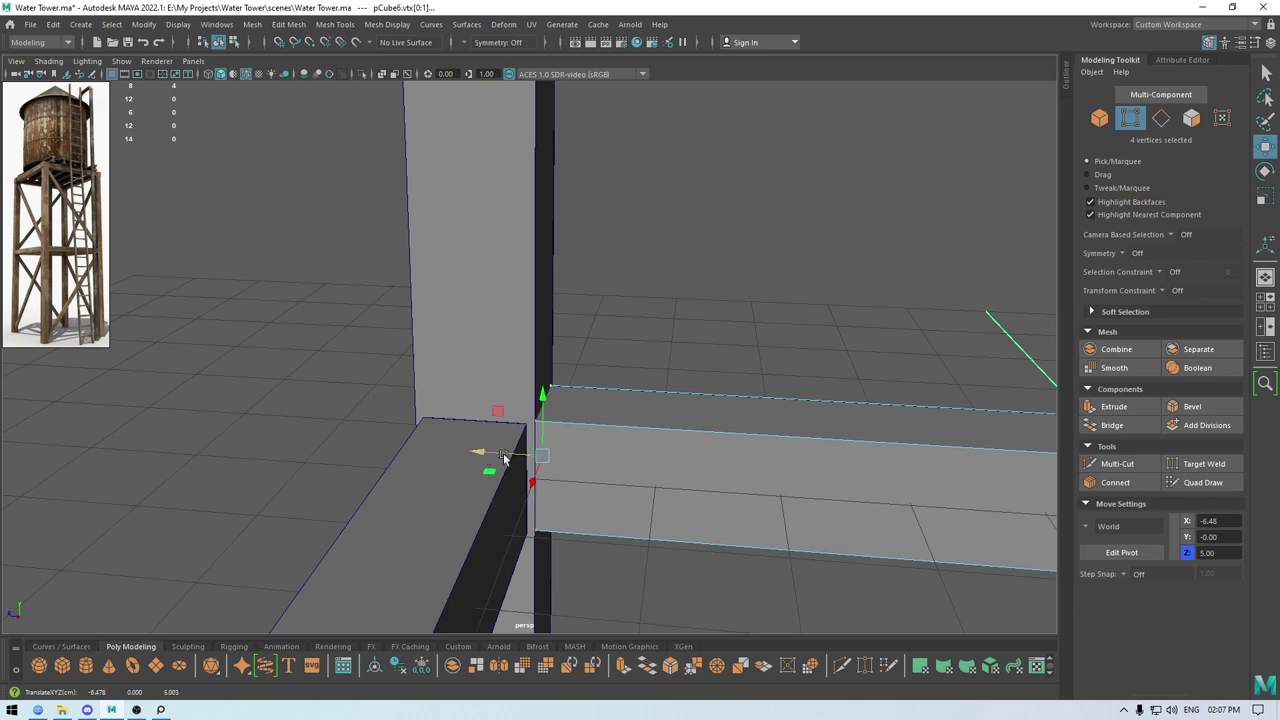
Move the vertices at the side beam's other end along Z to meet the rear left leg.
alt+right_drag(486, 452, 496, 102)
alt+middle_drag(738, 380, 149, 377)
alt+drag(430, 374, 563, 362)
alt+middle_drag(563, 362, 582, 293)
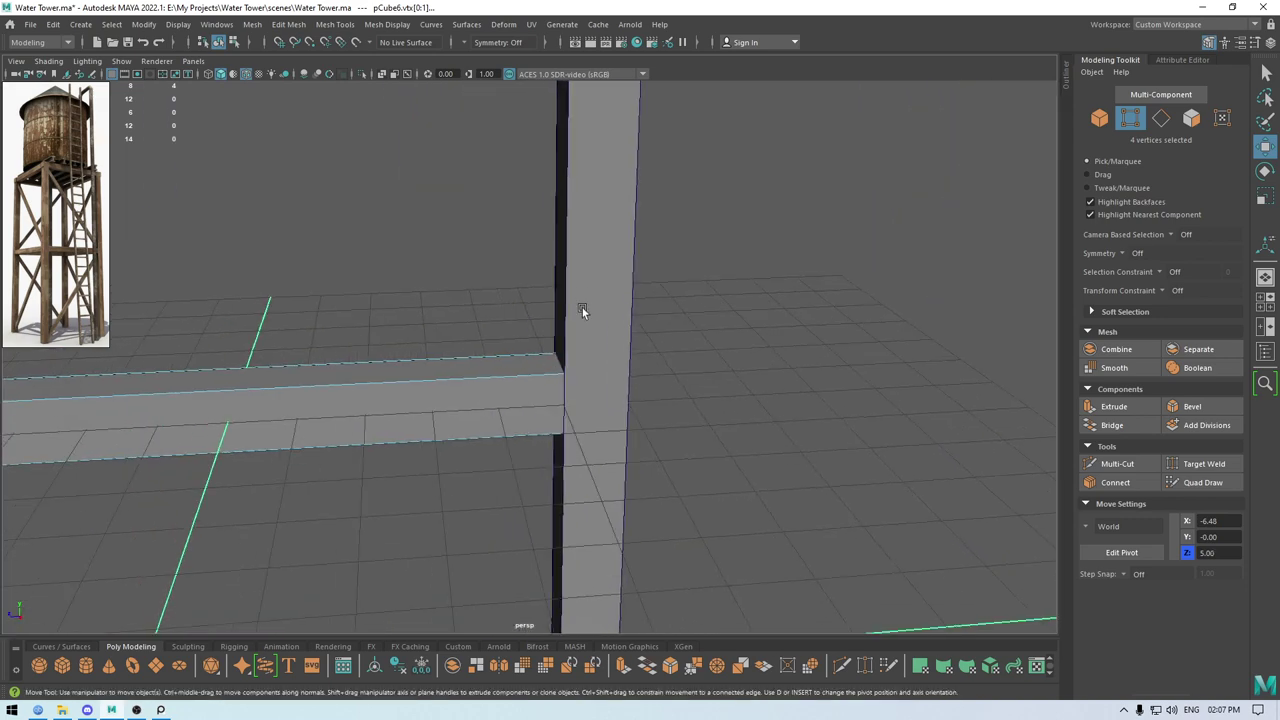
alt+right_drag(582, 293, 689, 331)
drag(684, 272, 424, 611)
drag(584, 418, 496, 428)
Fine-tune the beam's end vertices against the corner leg and return to object mode.
alt+right_drag(496, 428, 356, 252)
alt+drag(356, 252, 318, 293)
alt+right_drag(318, 293, 375, 440)
alt+drag(375, 440, 560, 566)
alt+middle_drag(235, 188, 352, 308)
alt+right_drag(352, 308, 540, 380)
click(319, 348)
right_drag(319, 348, 252, 338)
drag(234, 203, 486, 512)
drag(297, 326, 302, 325)
right_drag(290, 297, 408, 211)
Duplicate the front beam and move the copy about -11.04 along Z, between the two back legs.
click(600, 280)
alt+right_drag(686, 417, 310, 40)
alt+drag(437, 414, 735, 480)
alt+drag(655, 467, 419, 472)
key(space)
scroll(529, 404, down, 1)
mouse_move(638, 500)
alt+middle_down()
mouse_move(384, 392)
mouse_move(620, 513)
alt+middle_up()
click(399, 446)
scroll(620, 513, down, 1)
key(ctrl+d)
drag(648, 424, 615, 113)
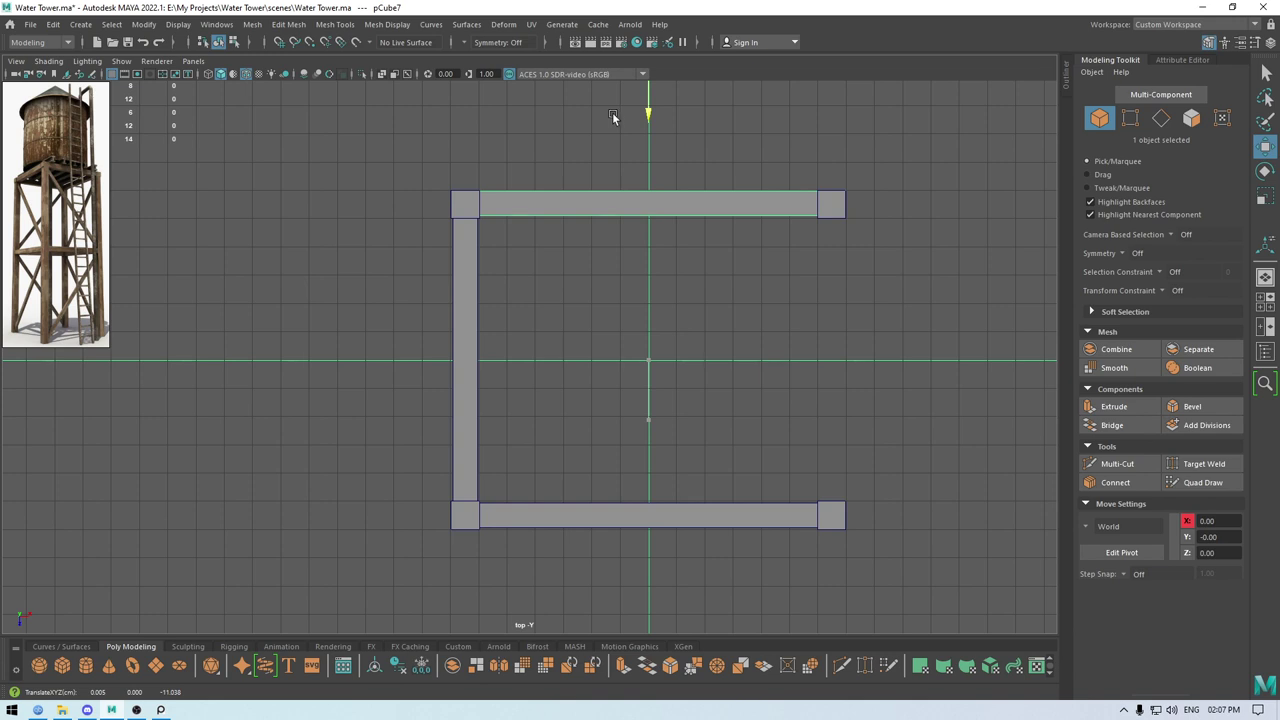
Duplicate the left side beam and move the copy about 11.96 along X, between the two right legs.
click(462, 344)
drag(843, 357, 805, 302)
key(space)
scroll(700, 270, down, 6)
alt+drag(544, 223, 622, 440)
scroll(622, 443, up, 3)
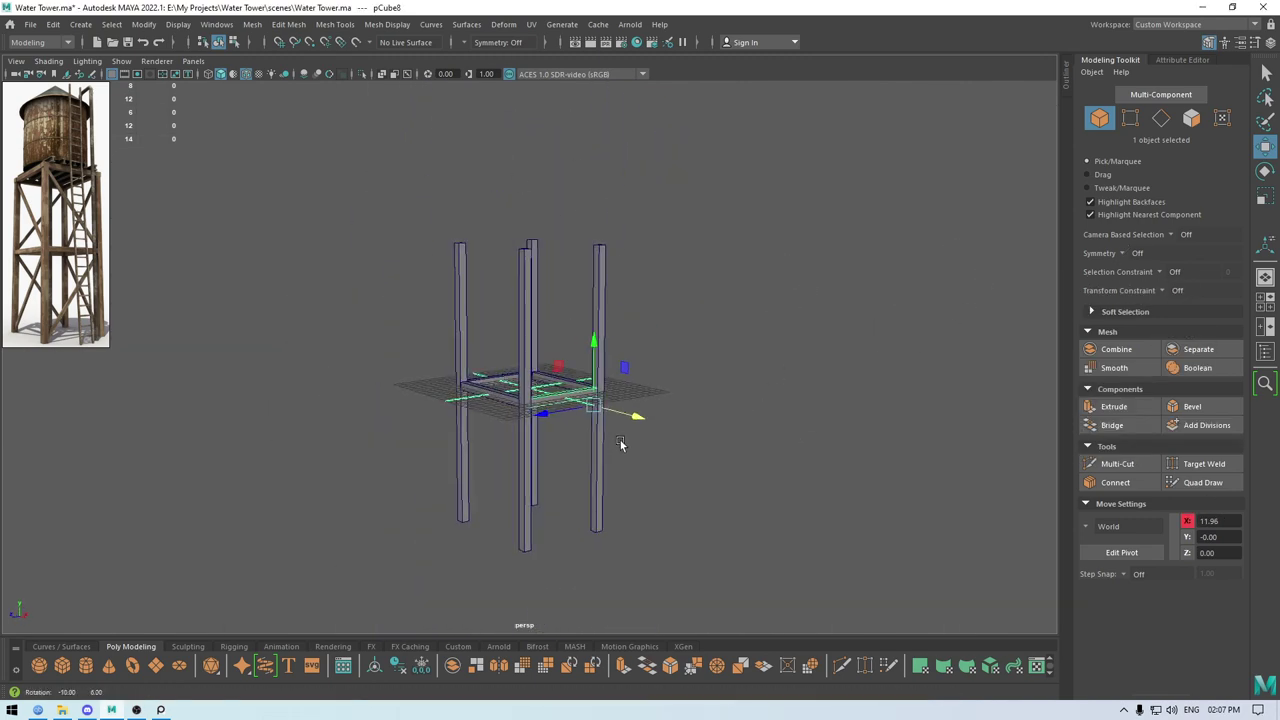
scroll(400, 385, up, 3)
alt+drag(752, 356, 665, 369)
Select all four horizontal beams and center their pivots.
click(704, 357)
alt+middle_drag(519, 272, 601, 404)
alt+drag(601, 404, 540, 552)
click(537, 546)
shift+click(569, 490)
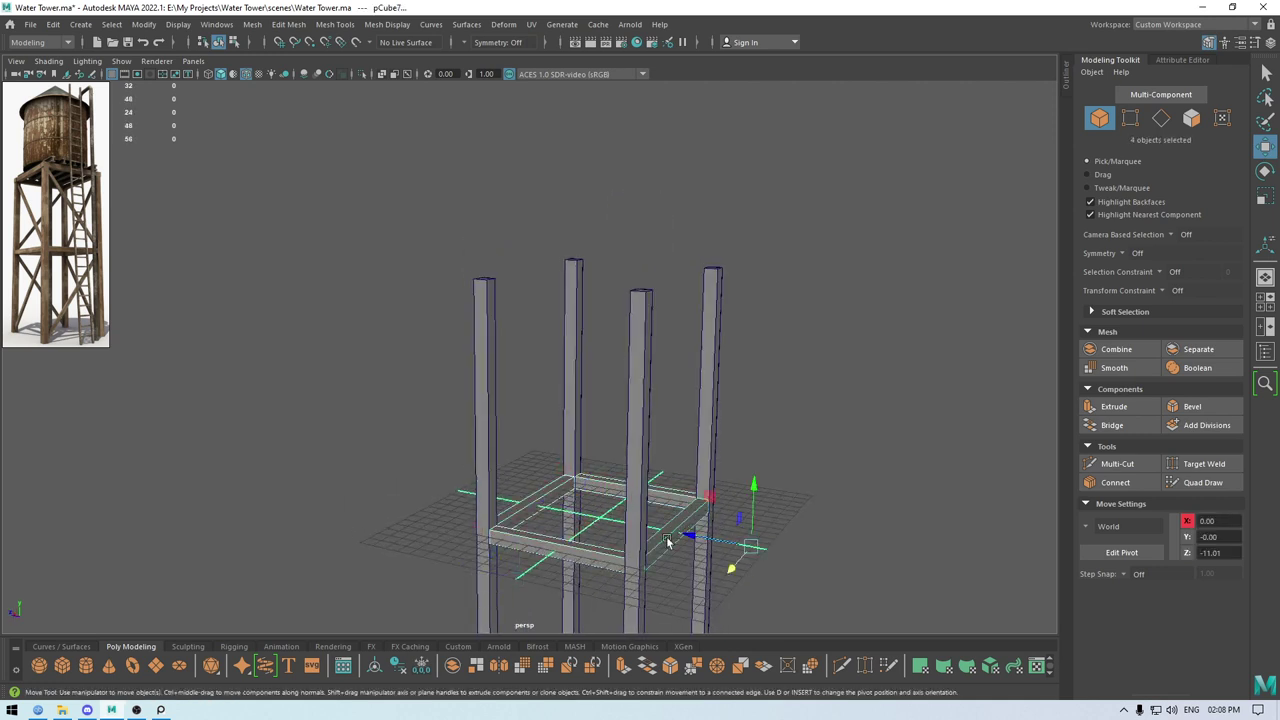
alt+drag(678, 537, 659, 551)
key(space)
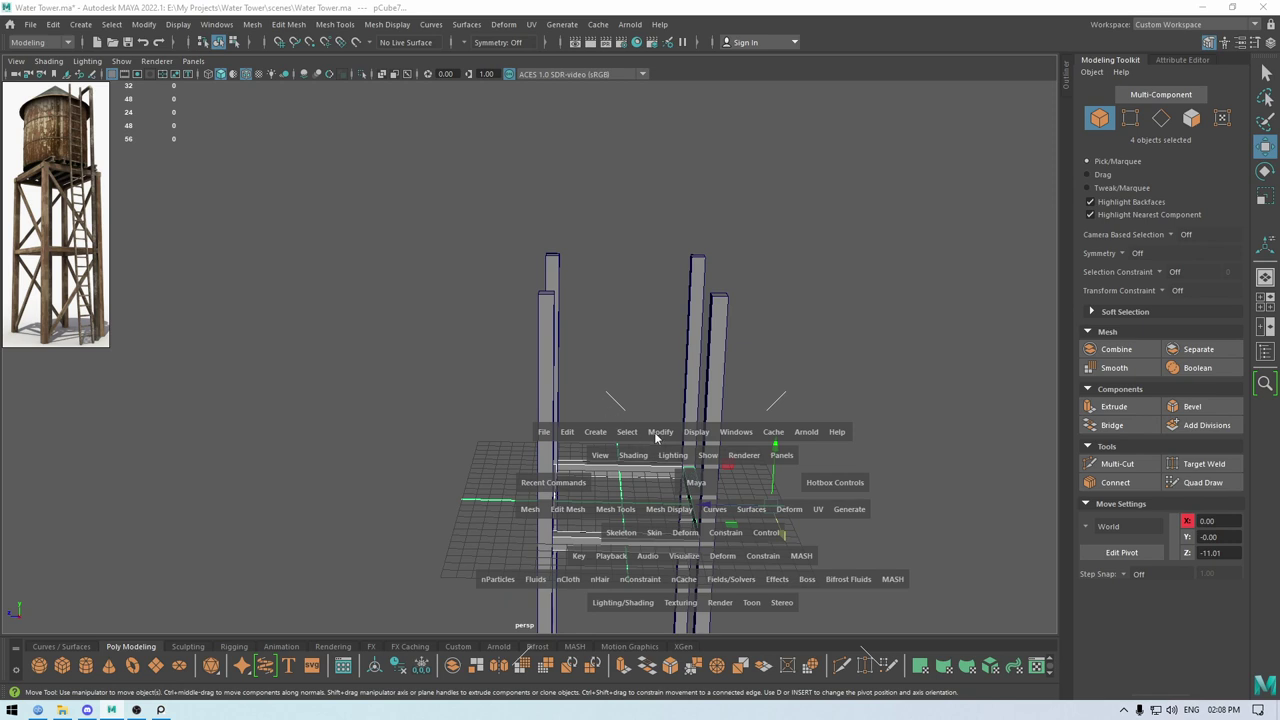
click(657, 435)
click(665, 127)
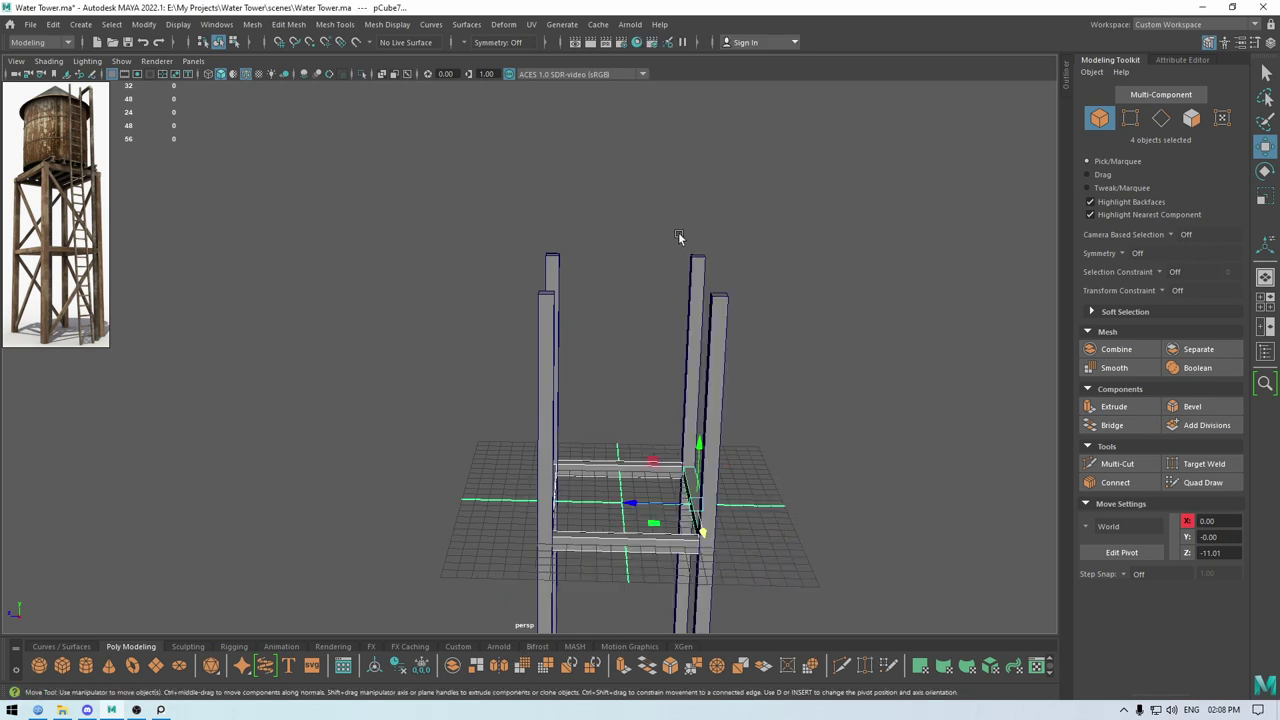
Duplicate the four beams and raise the copies along Y to about 16.98, at the tops of the legs.
drag(698, 445, 710, 215)
alt+drag(685, 470, 590, 436)
scroll(590, 436, up, 5)
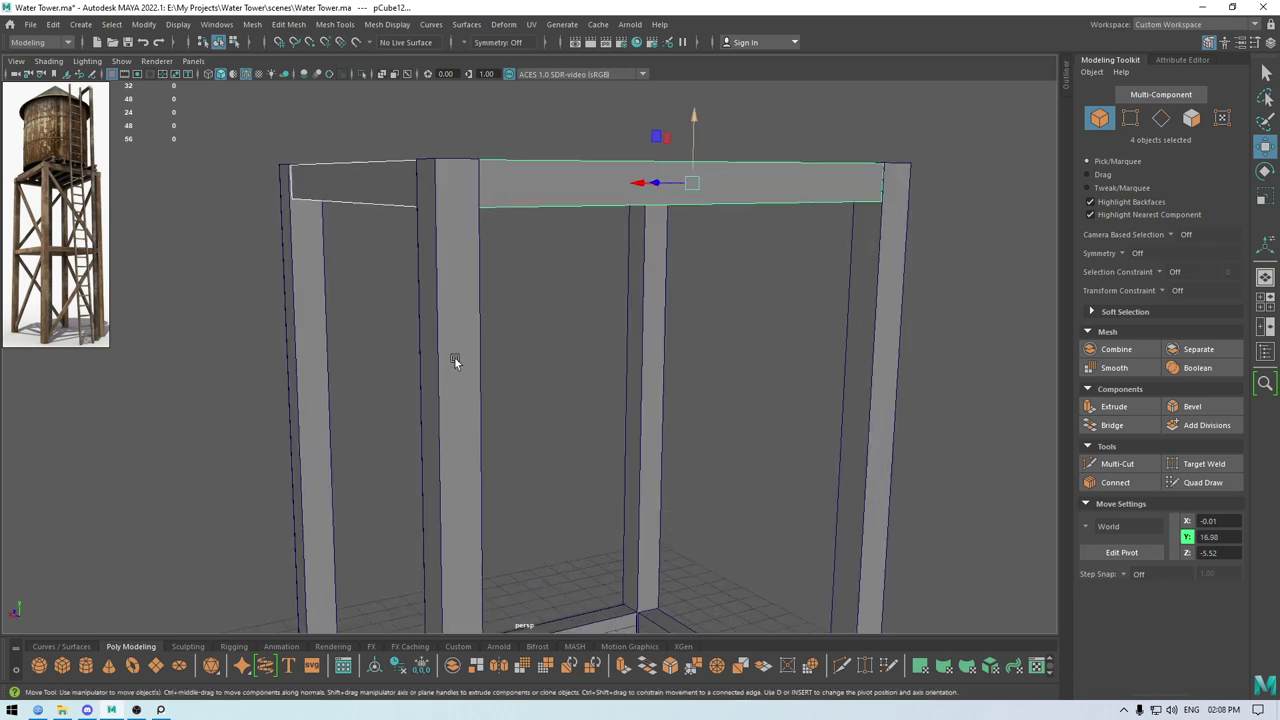
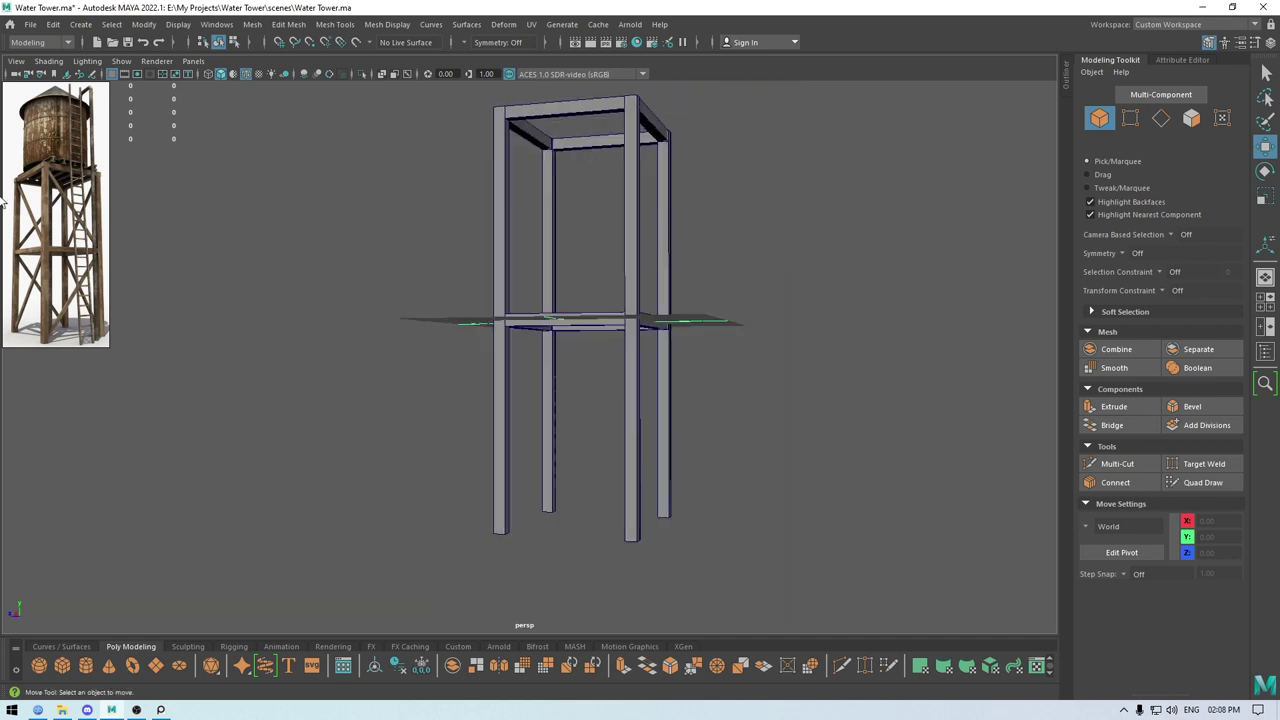
alt+drag(178, 310, 88, 294)
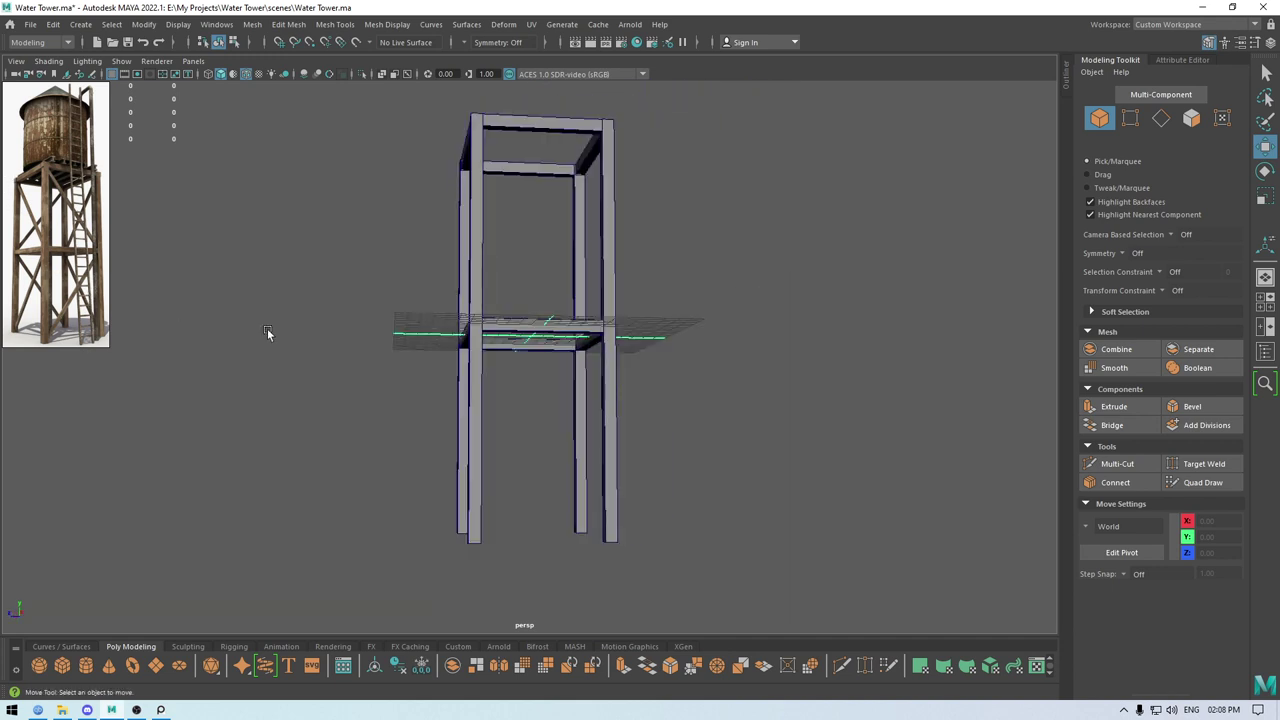
alt+drag(846, 247, 770, 252)
shift+right_click(773, 216)
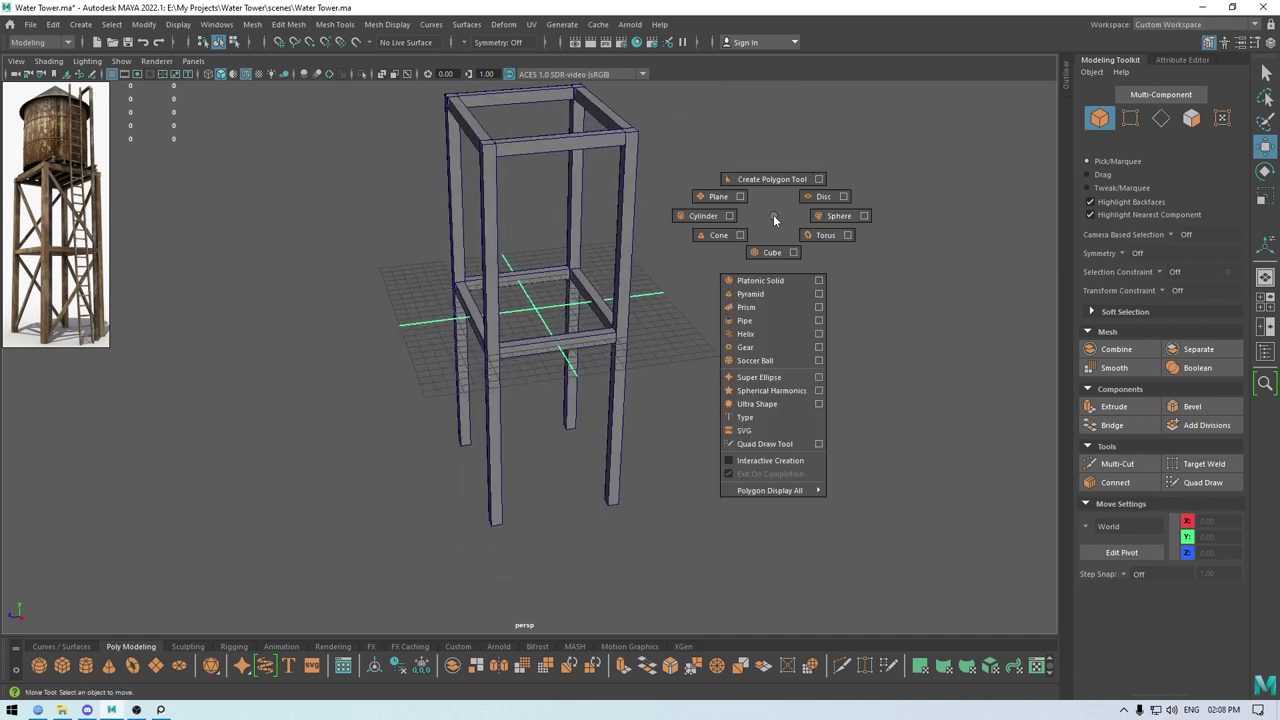
click(706, 234)
key(Delete)
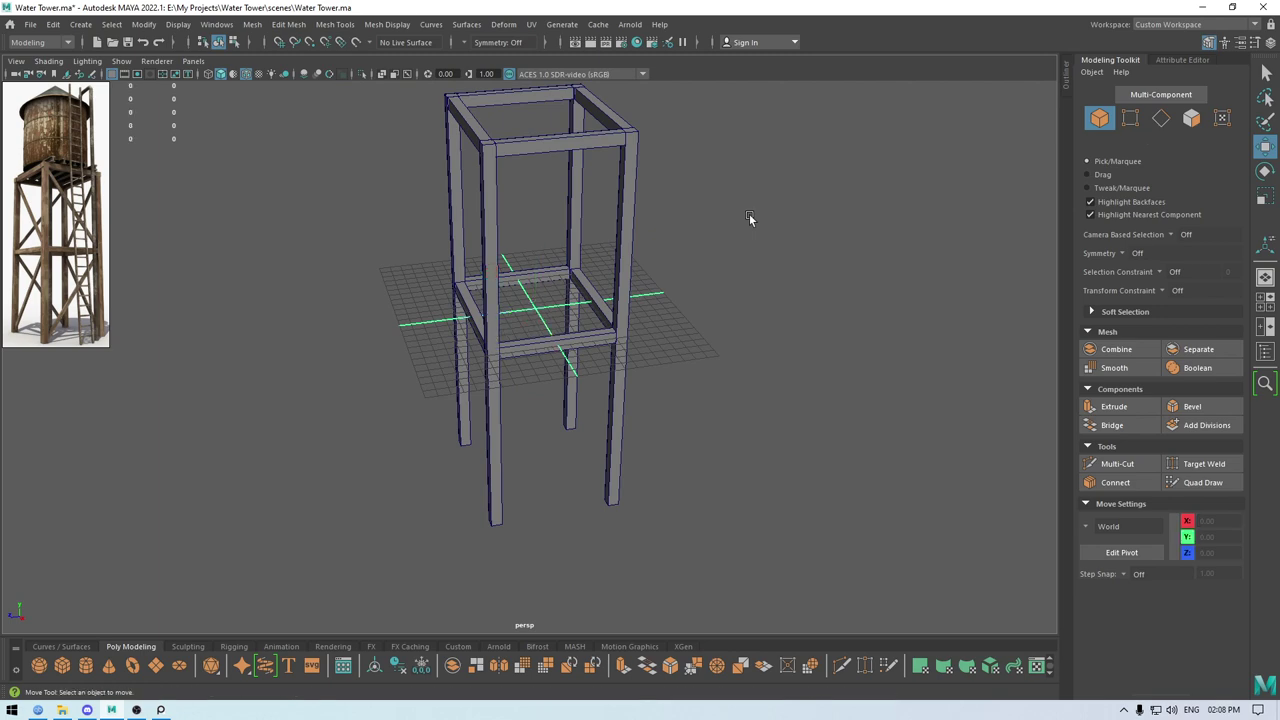
Create a cube and place it against the left leg's inner face at its foot, about X -5.48, Y -16.90.
shift+right_drag(749, 213, 750, 252)
alt+drag(765, 278, 718, 328)
drag(509, 295, 587, 405)
key(space)
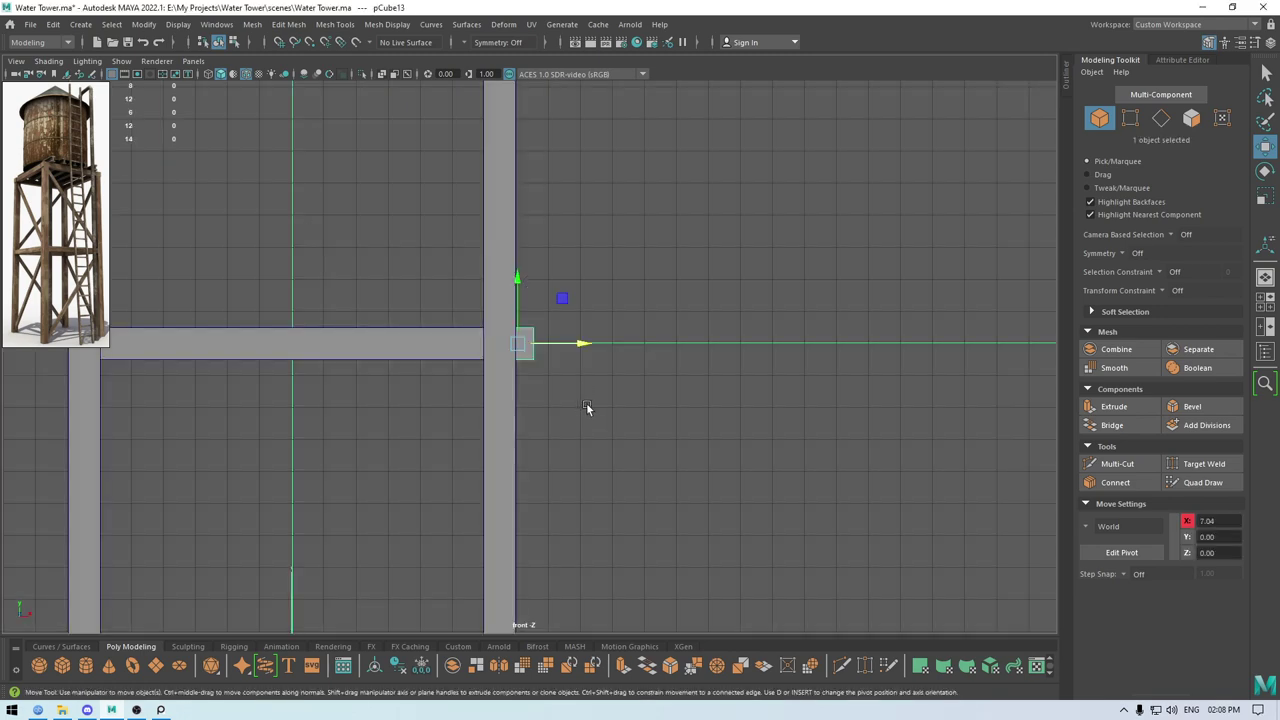
scroll(560, 360, down, 2)
alt+middle_drag(527, 300, 800, 6)
scroll(750, 122, down, 2)
alt+middle_drag(748, 124, 748, 180)
drag(769, 138, 454, 570)
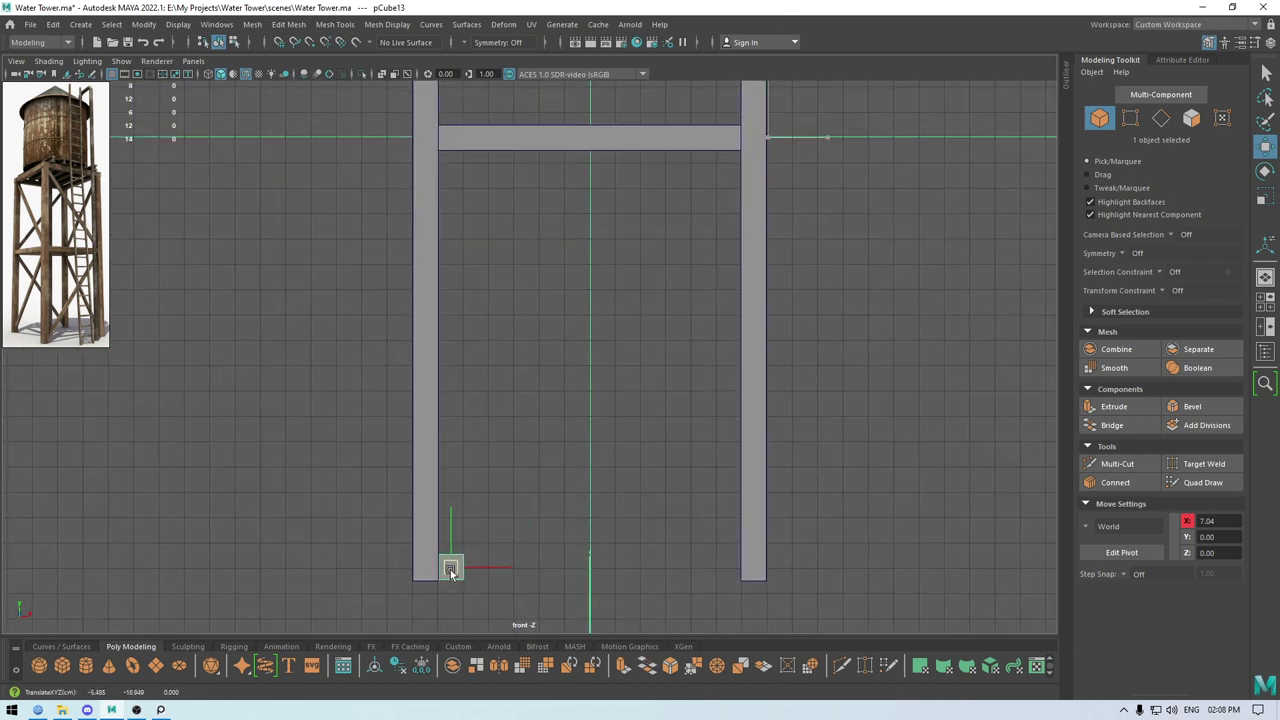
alt+middle_drag(504, 430, 514, 331)
Stretch the cube into a diagonal brace by moving its inner vertices to X 5.99, Y -1.05, below the middle beam at the right leg.
right_drag(572, 287, 520, 289)
drag(499, 488, 464, 514)
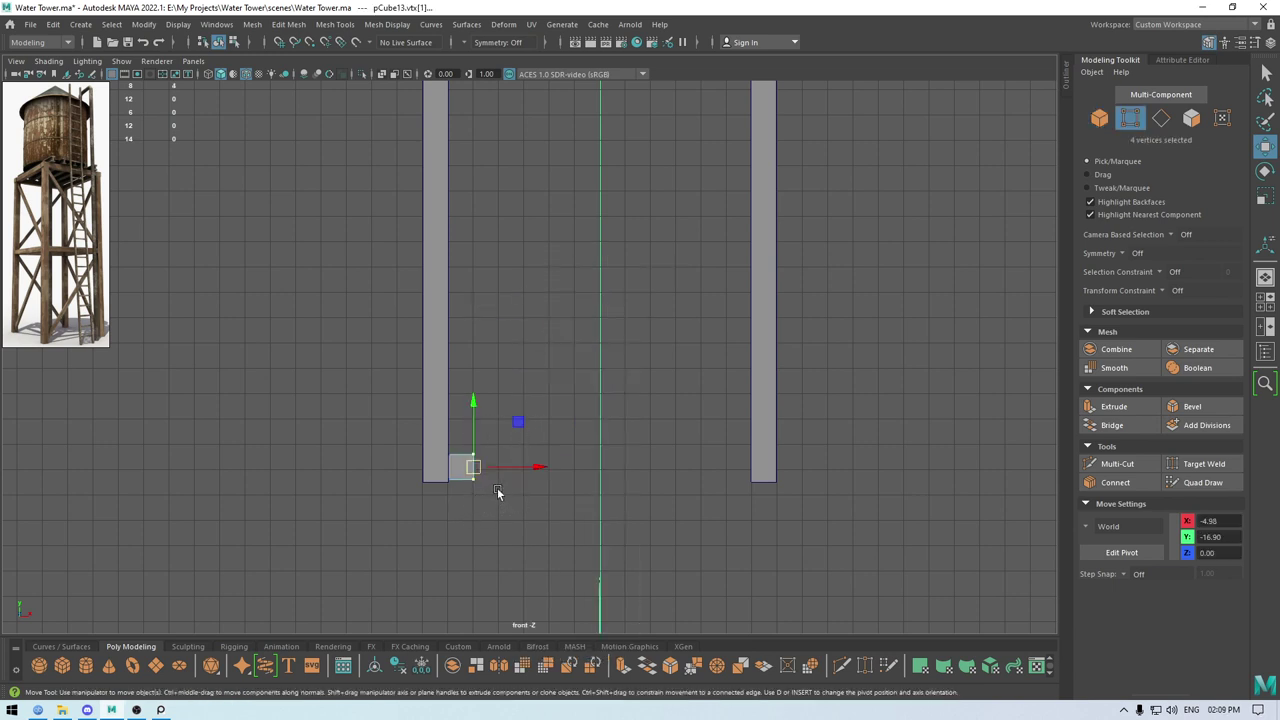
key(e)
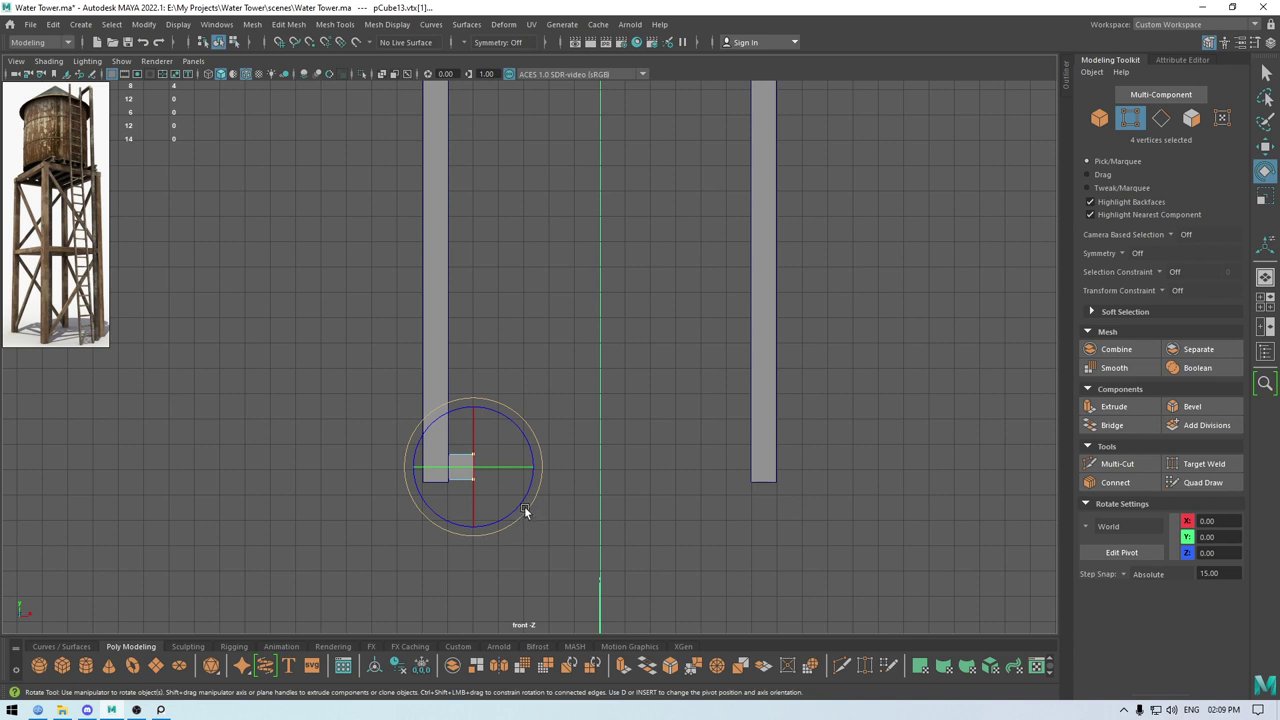
key(w)
drag(474, 466, 676, 140)
alt+middle_drag(678, 139, 610, 305)
drag(610, 305, 684, 231)
alt+middle_drag(669, 264, 724, 60)
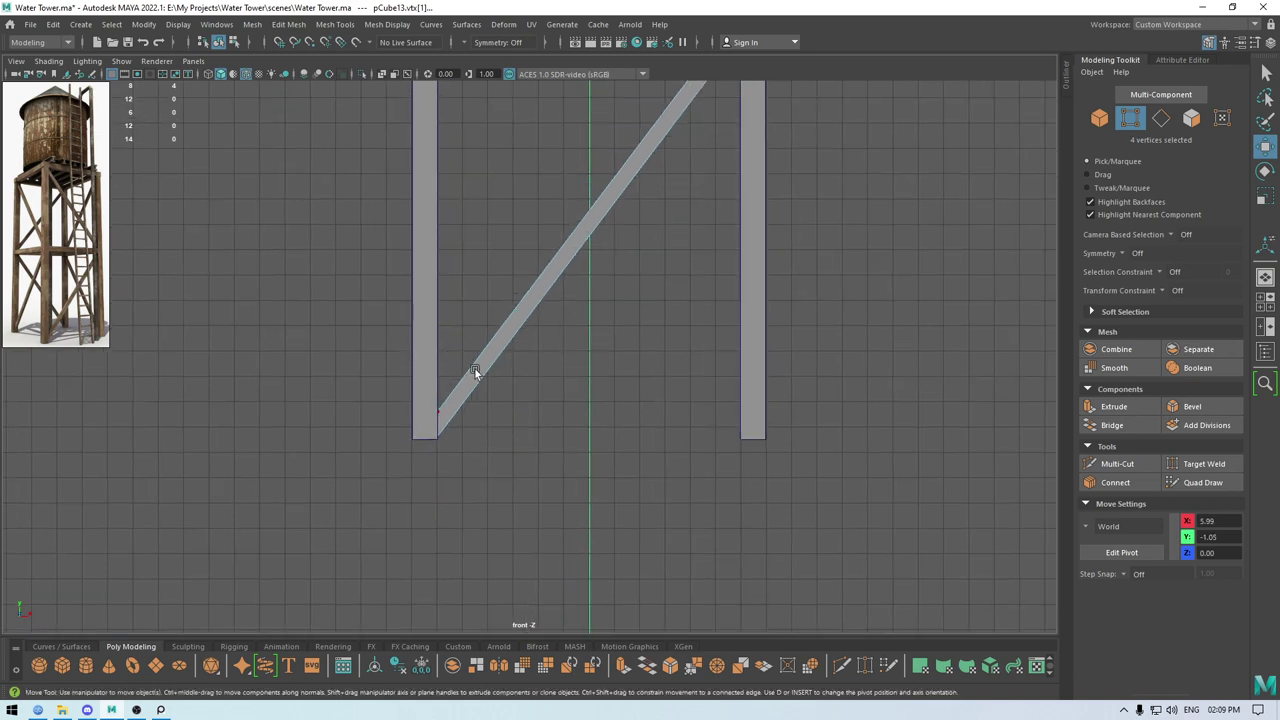
Raise the diagonal brace's lower end vertices to Y -16.20 along the left leg's inner face.
alt+middle_drag(475, 370, 592, 302)
scroll(512, 260, up, 4)
alt+middle_drag(548, 438, 530, 375)
scroll(532, 372, up, 2)
alt+middle_drag(582, 250, 533, 355)
scroll(545, 412, up, 3)
scroll(560, 450, up, 3)
drag(497, 294, 608, 562)
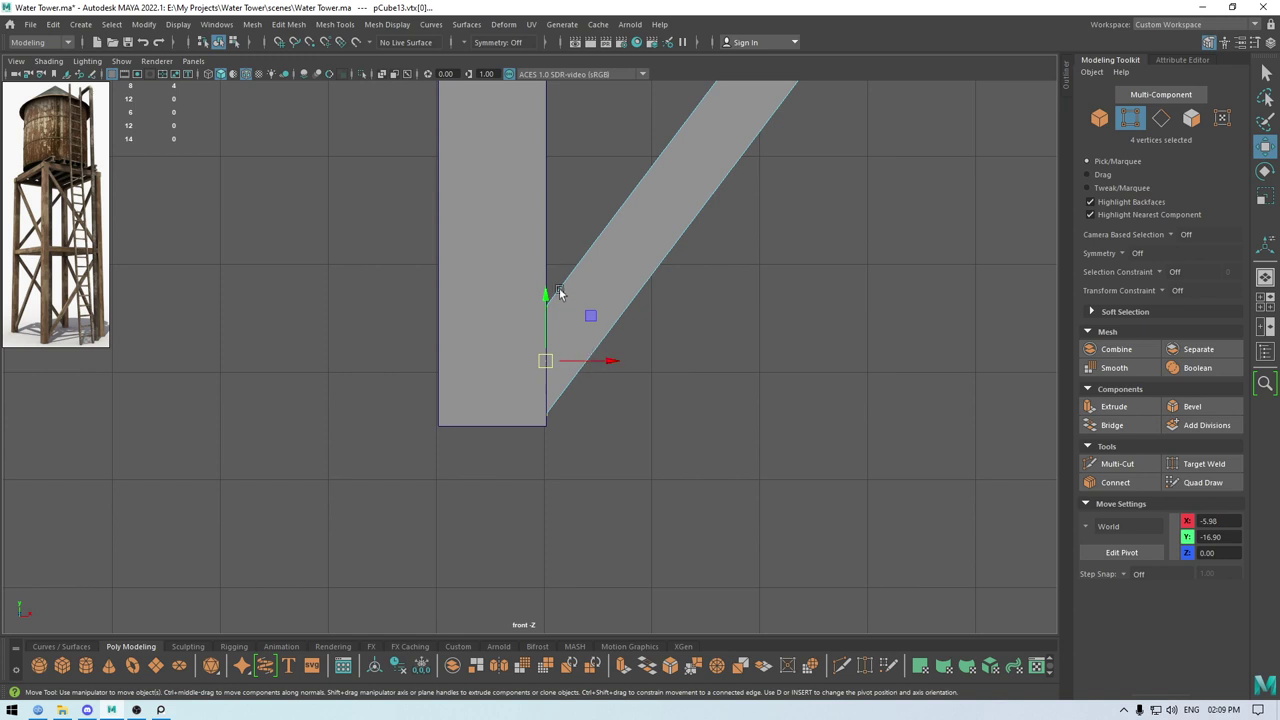
drag(559, 292, 549, 219)
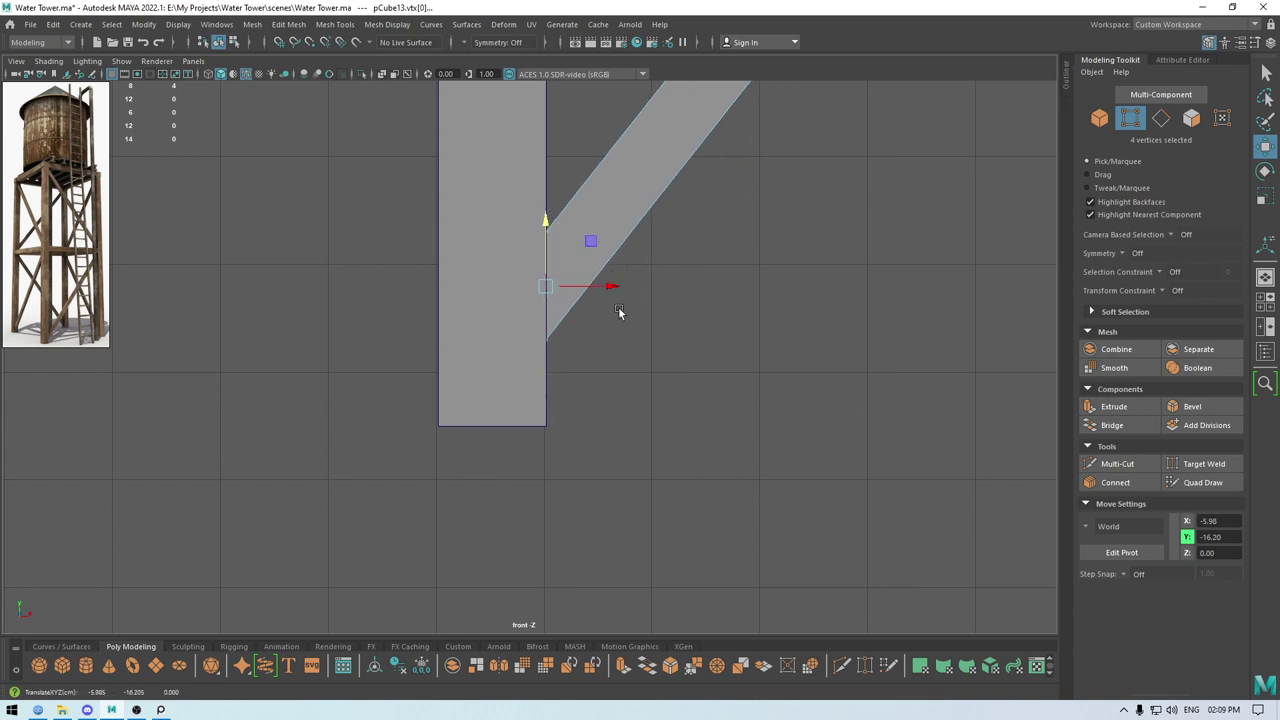
drag(611, 290, 613, 289)
Adjust the brace's upper end vertices along X to meet the right leg's inner face below the middle beam.
scroll(624, 358, down, 5)
alt+middle_drag(720, 190, 365, 600)
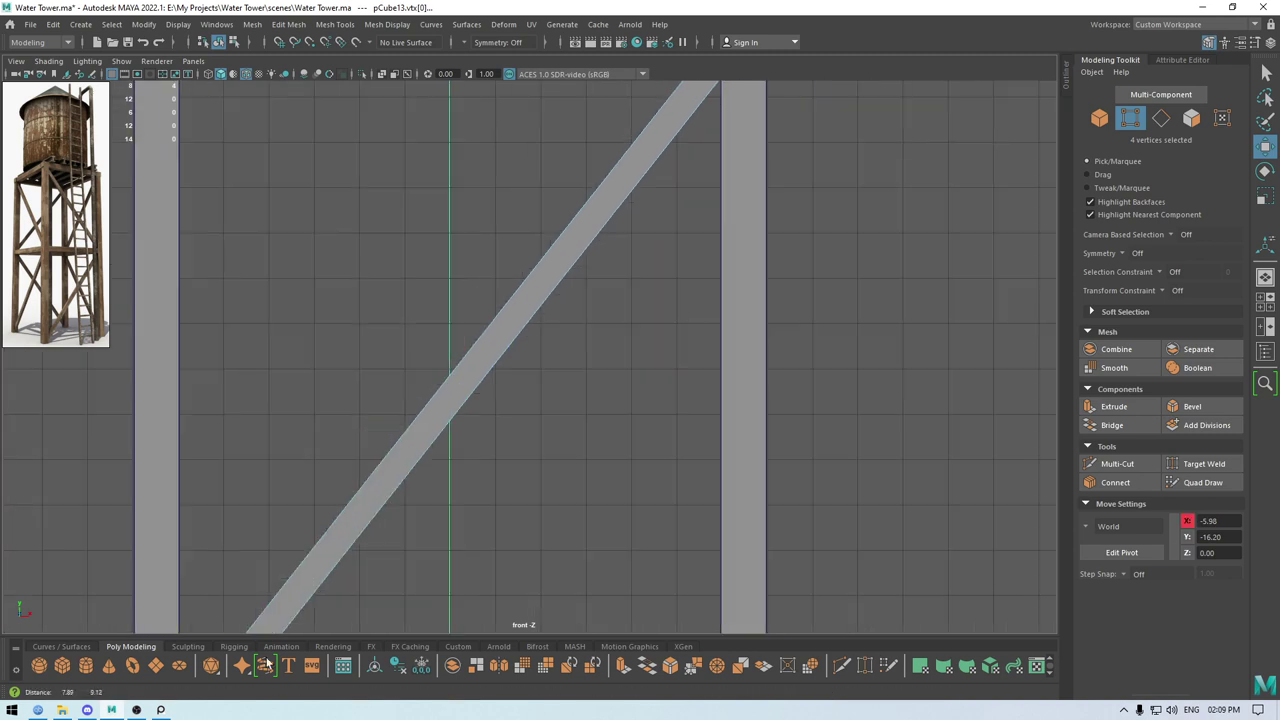
alt+middle_drag(640, 232, 546, 518)
scroll(745, 342, up, 6)
alt+middle_drag(820, 362, 697, 436)
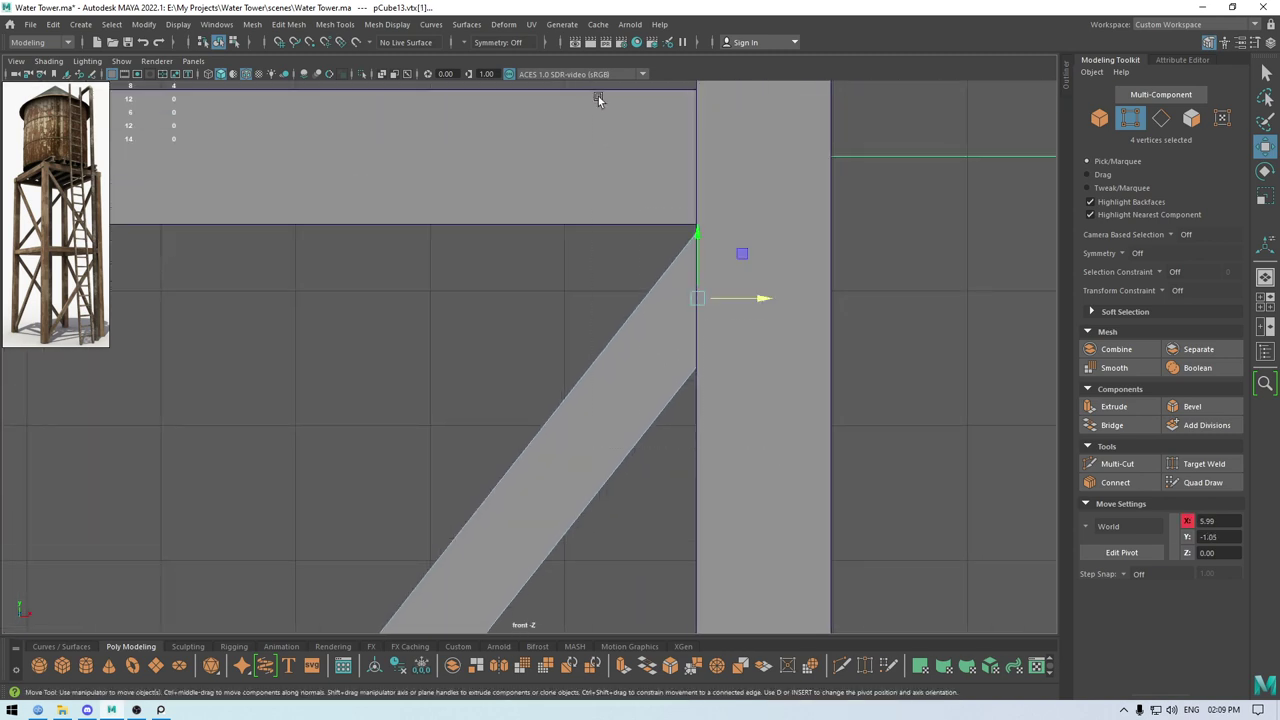
drag(762, 300, 668, 568)
Return the brace to object mode and move it along Z to -5.56, between the two back legs.
key(space)
scroll(668, 568, up, 3)
right_drag(629, 338, 688, 295)
alt+drag(688, 297, 646, 350)
key(r)
drag(534, 442, 555, 300)
key(w)
alt+right_drag(555, 300, 553, 172)
alt+drag(580, 370, 617, 420)
alt+middle_drag(617, 420, 578, 318)
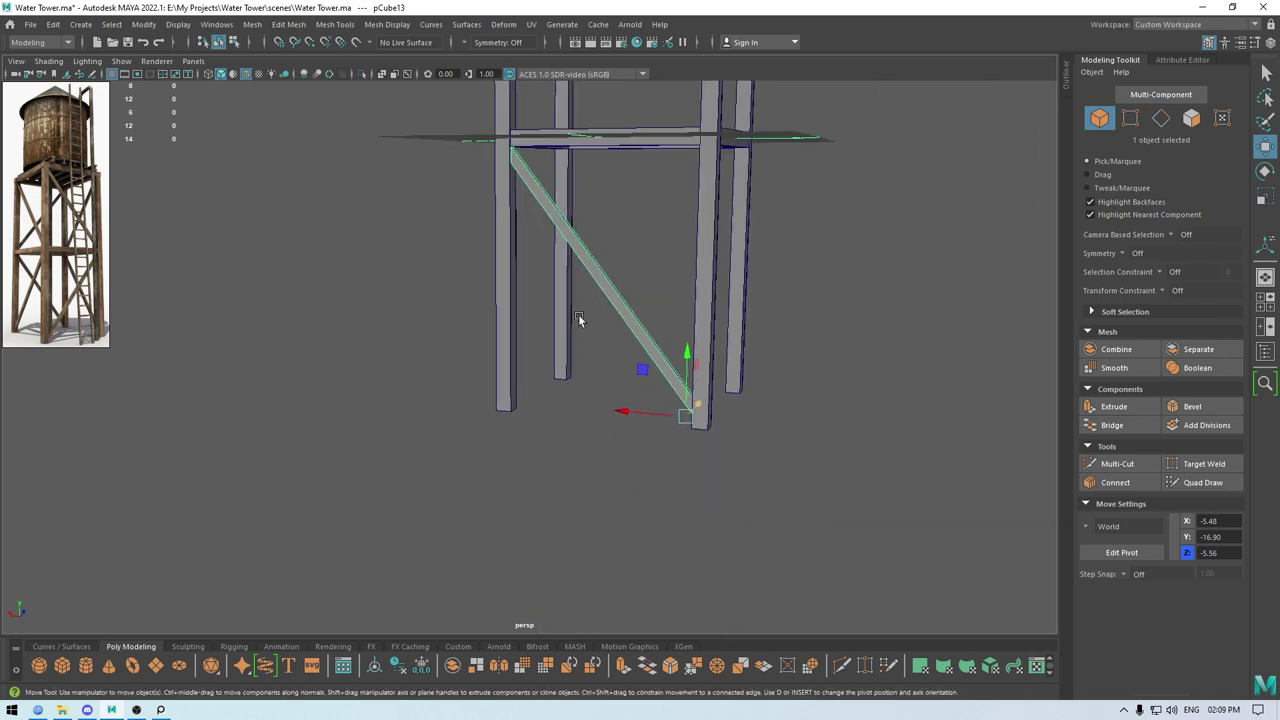
Duplicate the diagonal brace and move the copy along Z to 5.49, between the two front legs.
alt+drag(578, 318, 556, 331)
alt+drag(687, 348, 651, 342)
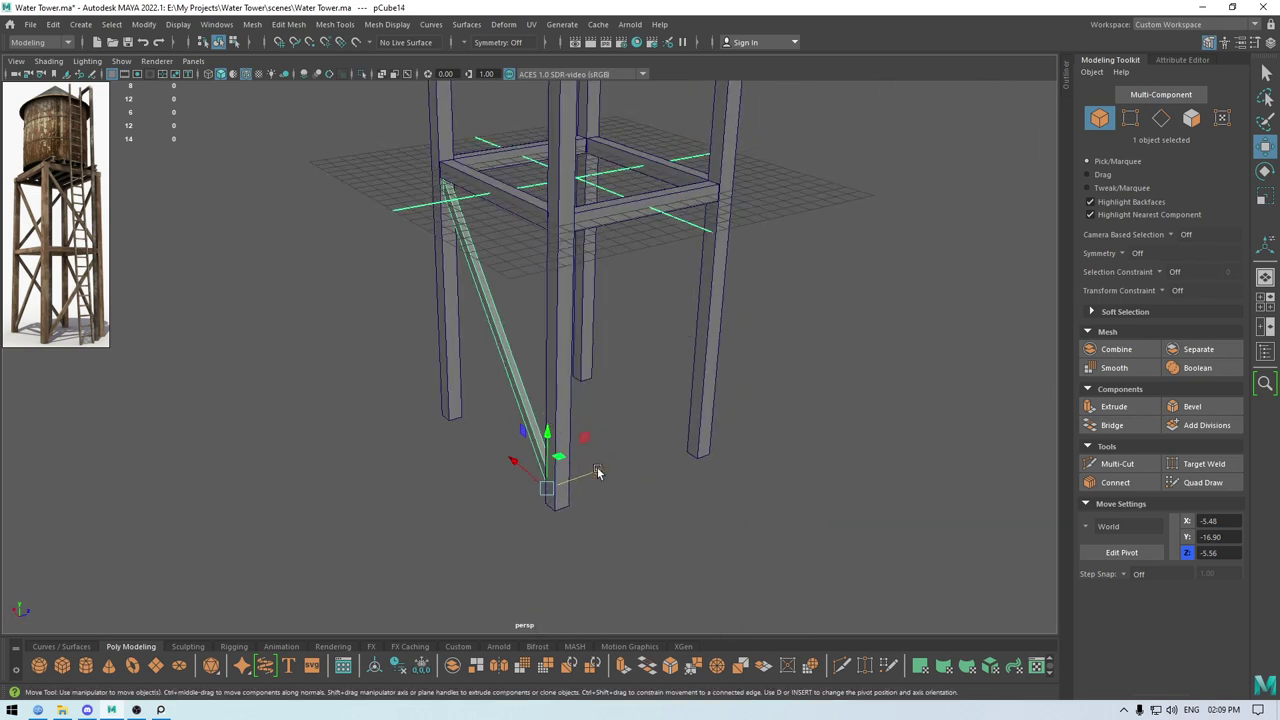
drag(596, 472, 346, 423)
alt+middle_drag(346, 423, 533, 419)
scroll(533, 419, up, 1)
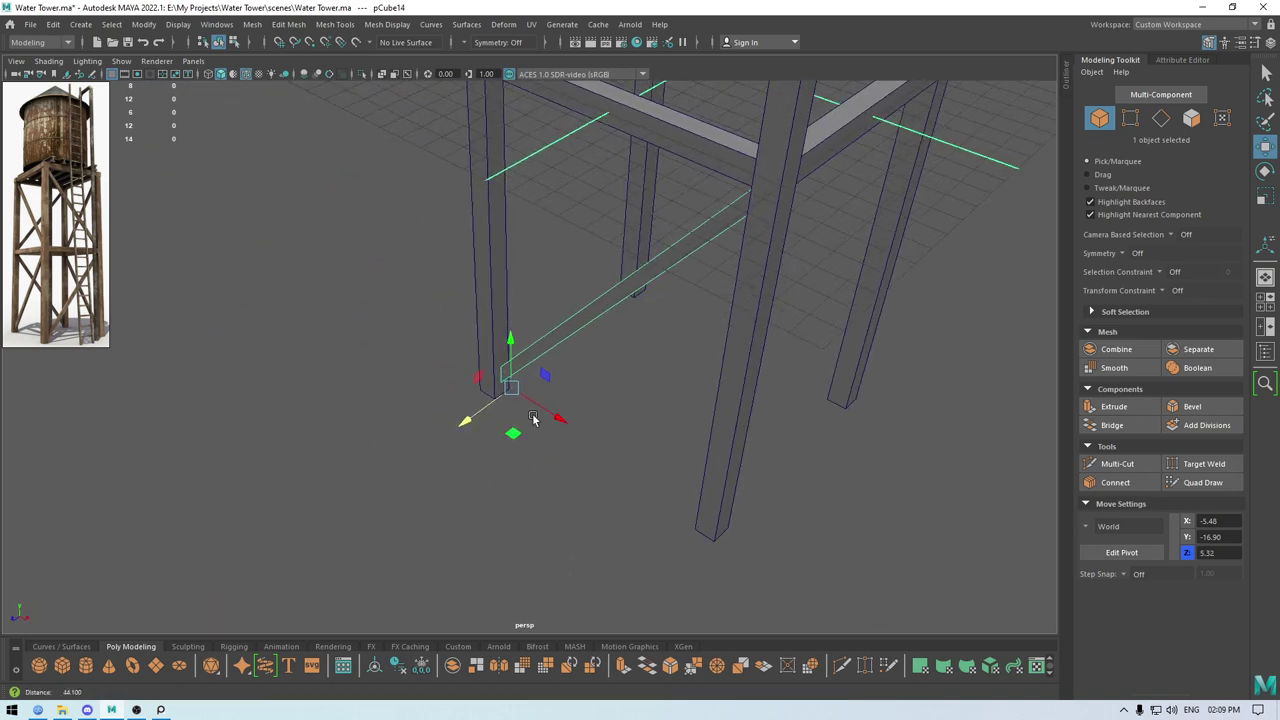
scroll(533, 419, up, 3)
drag(451, 450, 444, 452)
click(617, 424)
alt+drag(617, 424, 744, 412)
Duplicate the front and back diagonal braces together and raise the copies into the tower's upper section.
scroll(744, 412, down, 5)
alt+drag(531, 260, 732, 270)
scroll(640, 180, down, 5)
alt+drag(496, 325, 483, 329)
scroll(470, 352, up, 5)
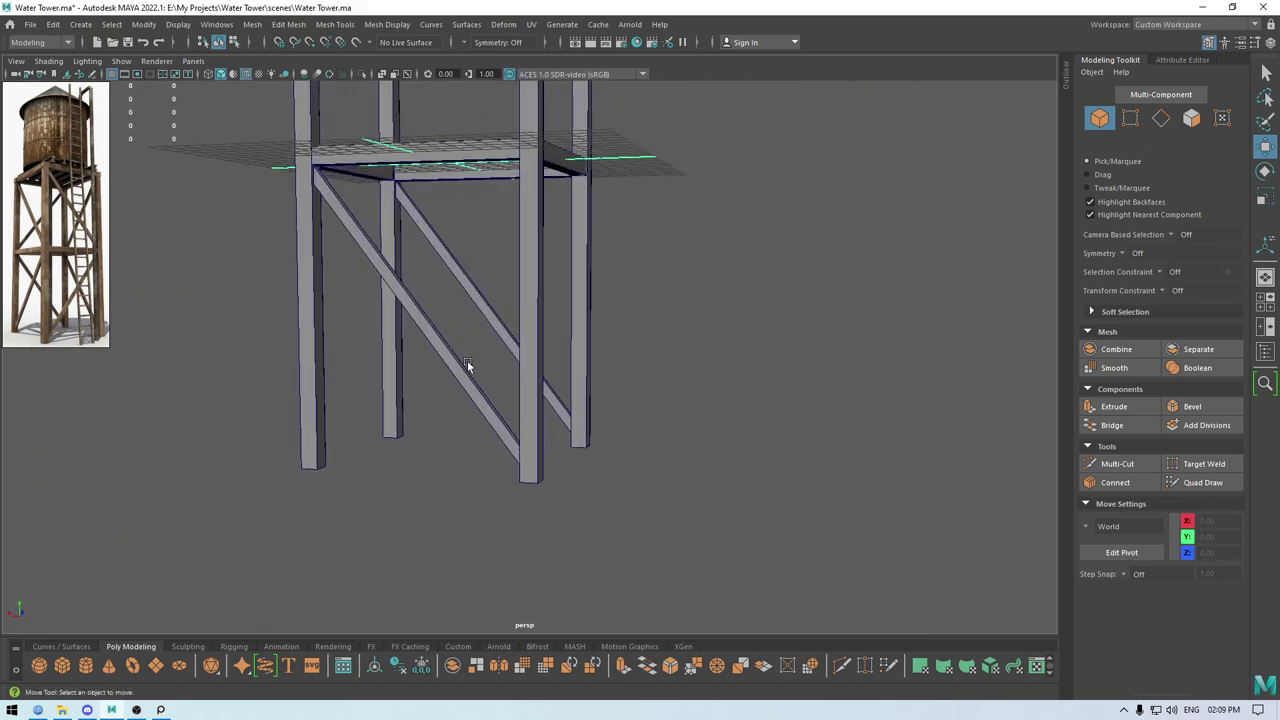
click(453, 363)
shift+click(486, 304)
alt+middle_drag(520, 303, 583, 362)
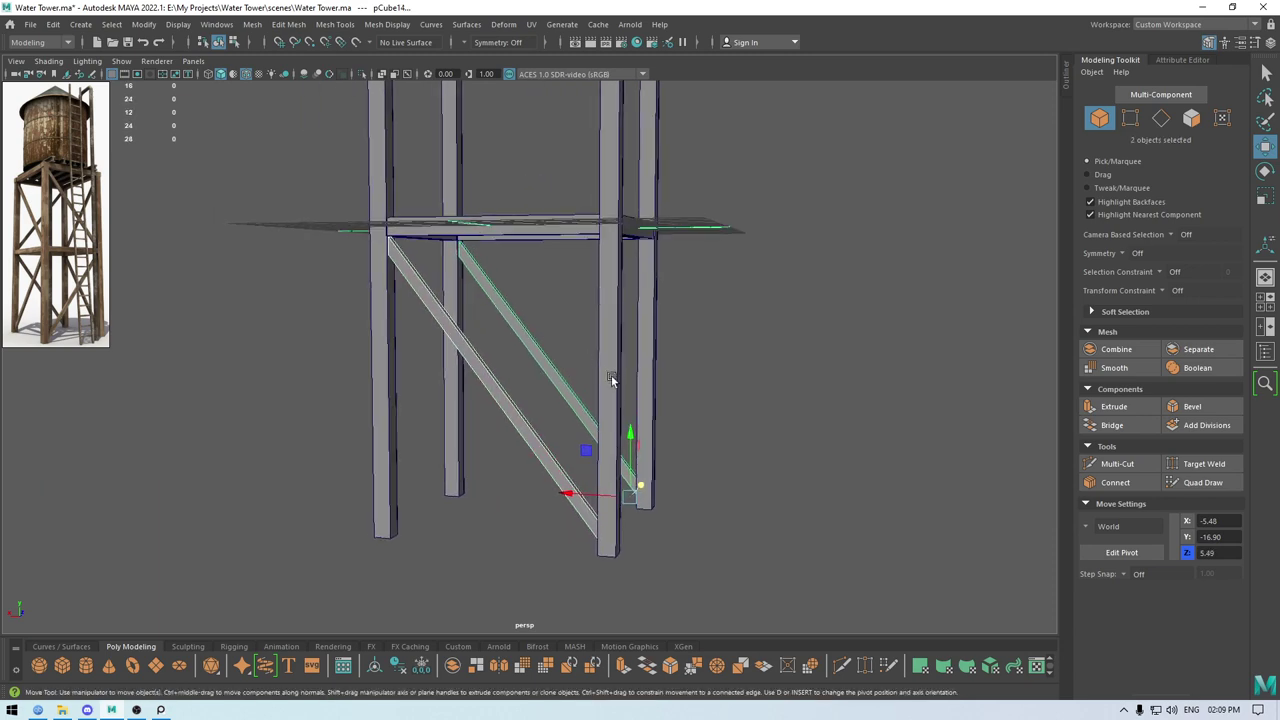
drag(631, 435, 630, 150)
alt+drag(630, 150, 578, 182)
alt+middle_drag(578, 182, 555, 301)
alt+drag(555, 301, 514, 291)
drag(606, 269, 606, 288)
Fine-tune the height of the two upper braces in the front view to Y 0.18.
alt+drag(535, 290, 500, 285)
alt+right_drag(500, 285, 472, 272)
key(space)
drag(460, 227, 467, 260)
alt+right_drag(501, 209, 656, 130)
alt+middle_drag(656, 130, 652, 315)
alt+right_drag(652, 315, 692, 370)
alt+middle_drag(546, 396, 634, 278)
alt+right_drag(634, 278, 631, 274)
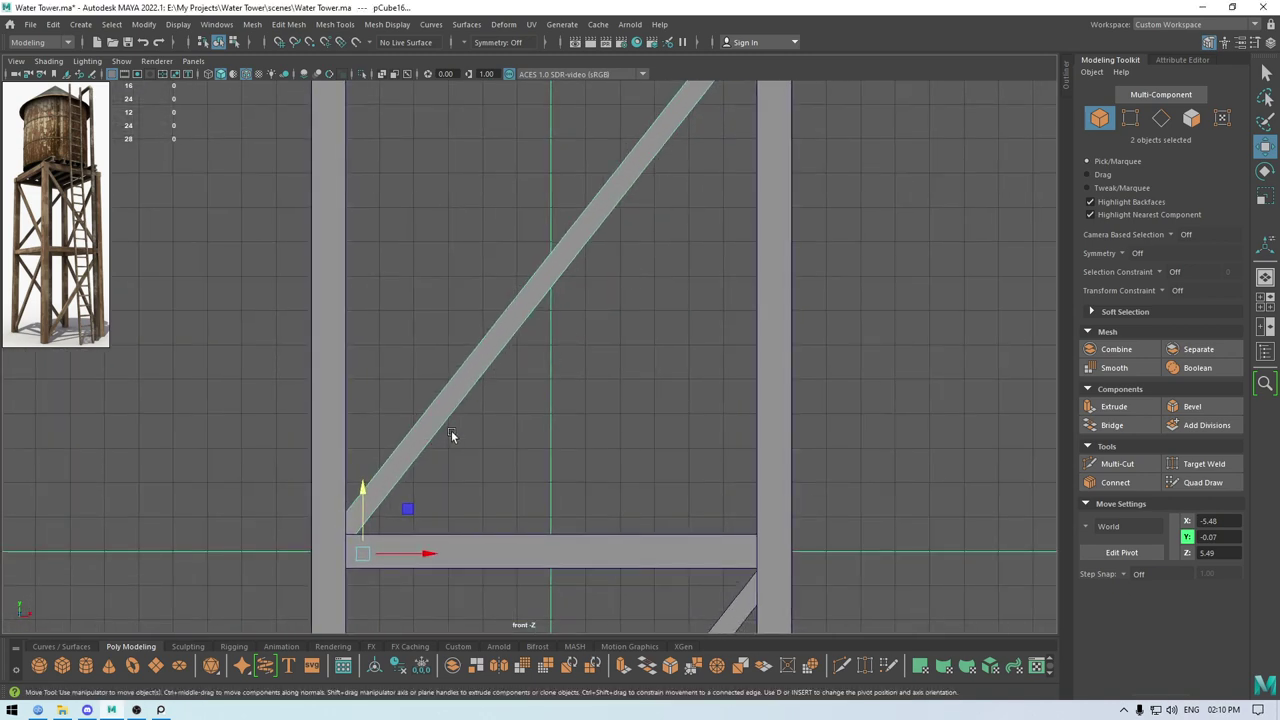
alt+middle_drag(451, 430, 449, 487)
alt+right_drag(480, 401, 593, 169)
alt+middle_drag(593, 169, 657, 179)
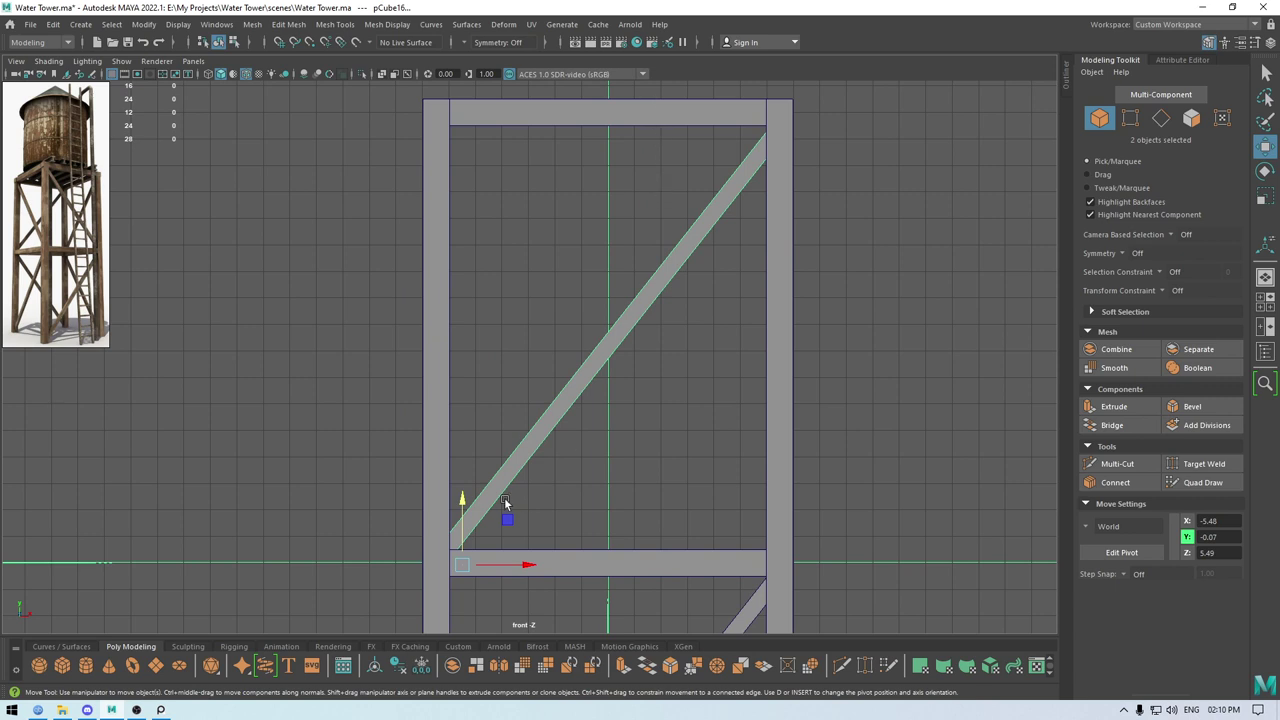
drag(461, 500, 461, 493)
alt+middle_drag(526, 441, 608, 305)
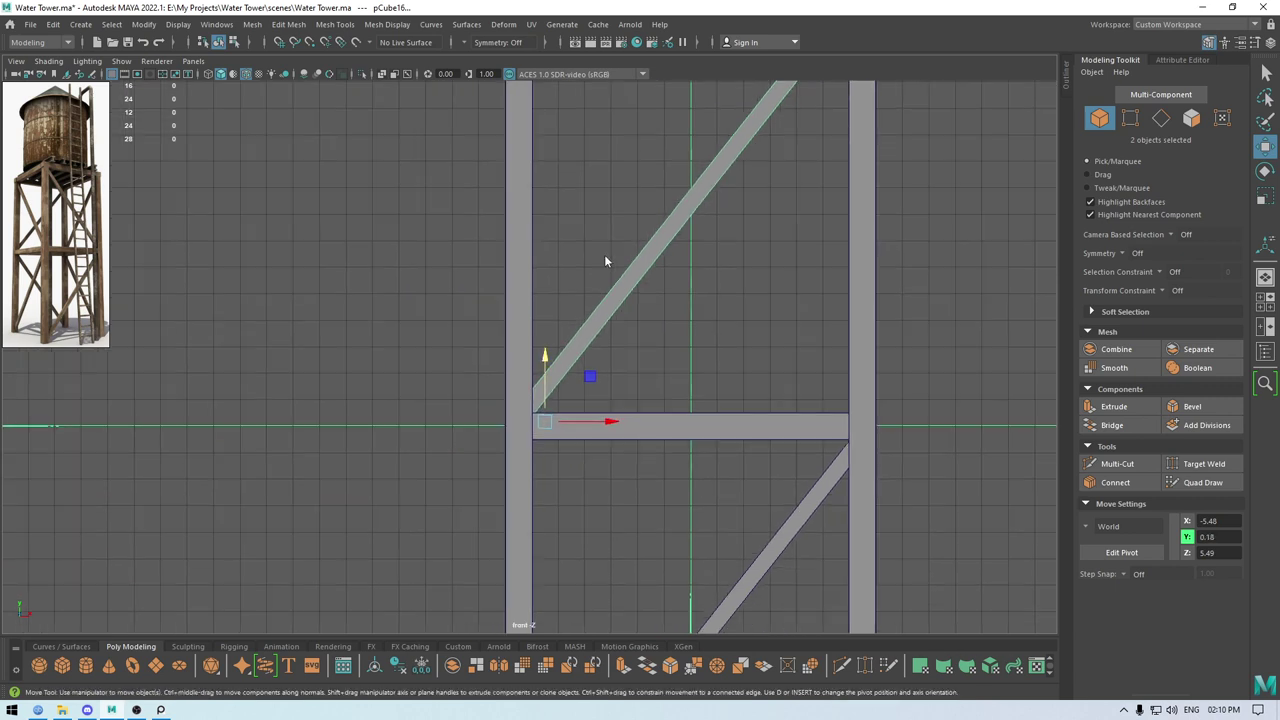
Raise the lower end vertices of both upper braces to Y 1.10 and return to object mode.
right_drag(604, 254, 546, 260)
drag(709, 520, 379, 312)
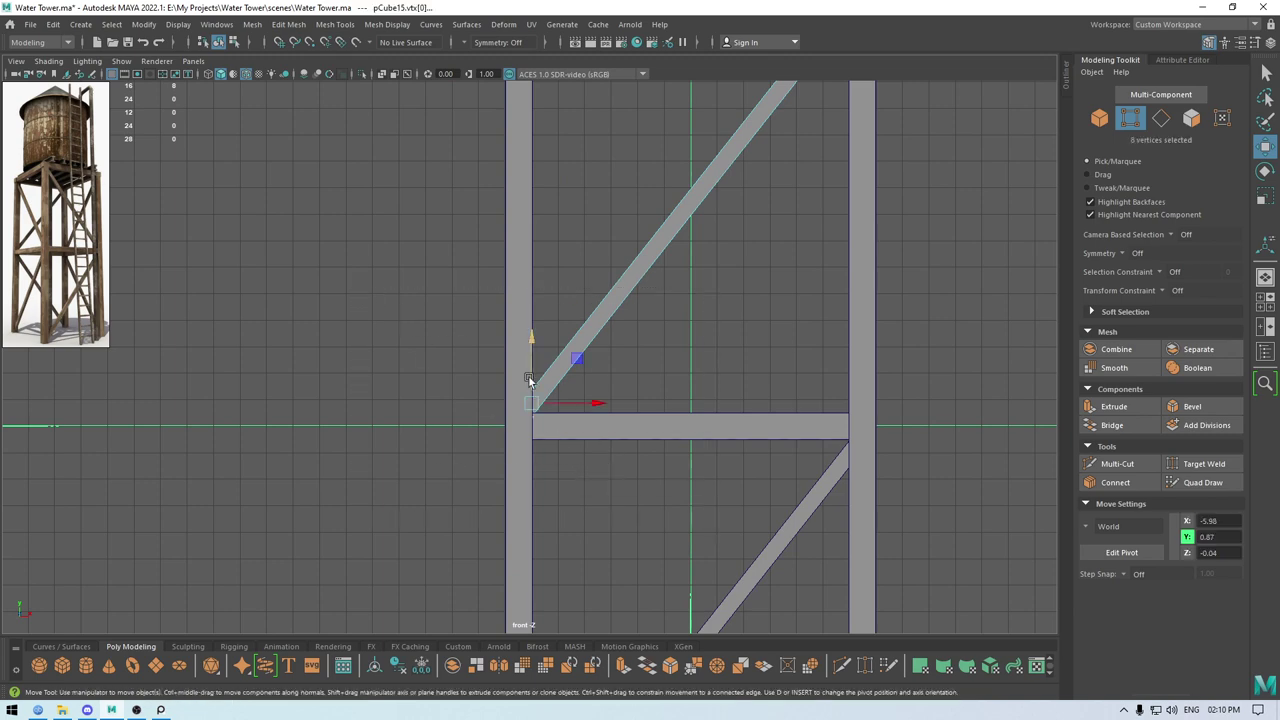
drag(532, 340, 534, 333)
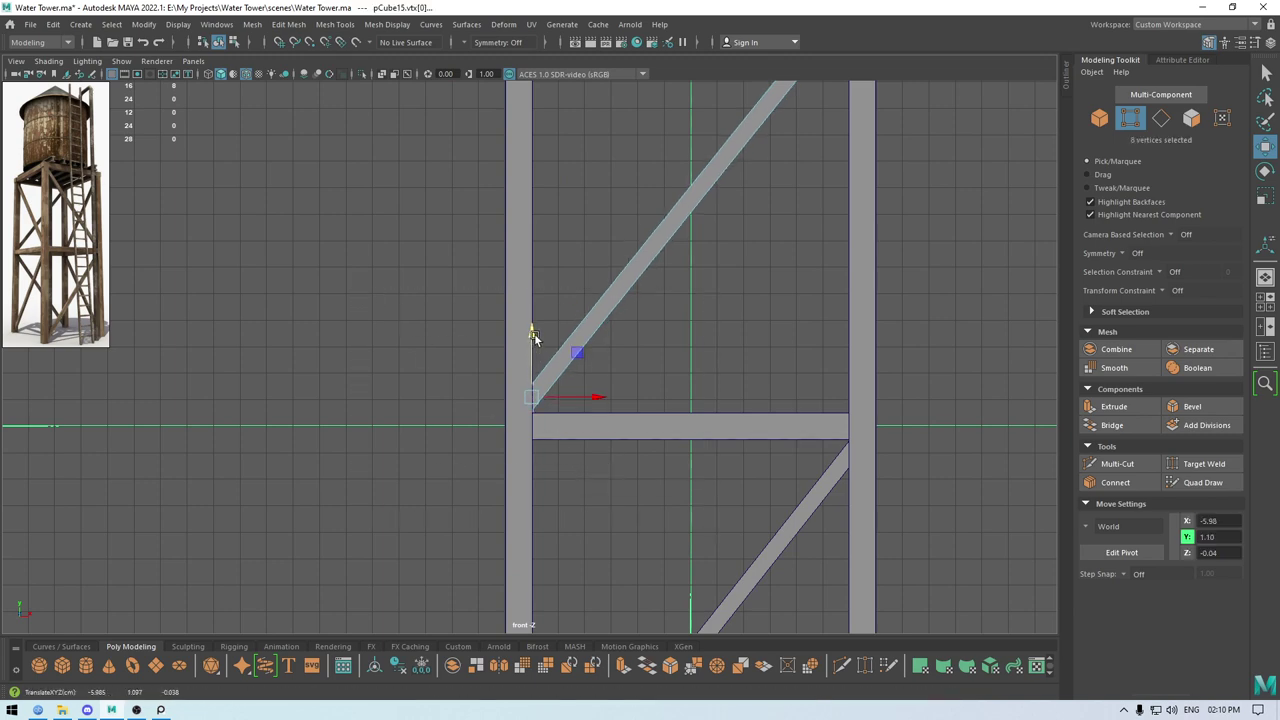
key(space)
key(space)
alt+drag(530, 270, 633, 283)
right_drag(632, 278, 722, 243)
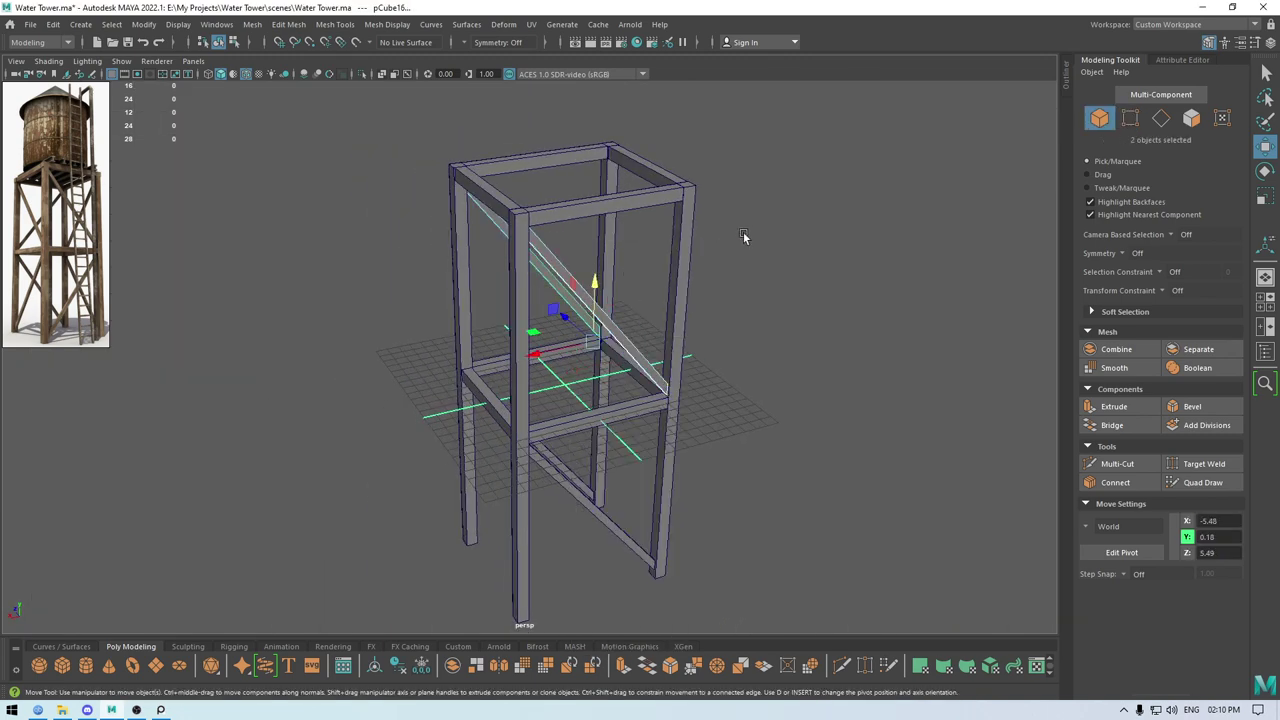
Deselect the braces and save the scene.
click(744, 237)
alt+drag(742, 345, 623, 246)
scroll(577, 243, down, 4)
key(ctrl+s)
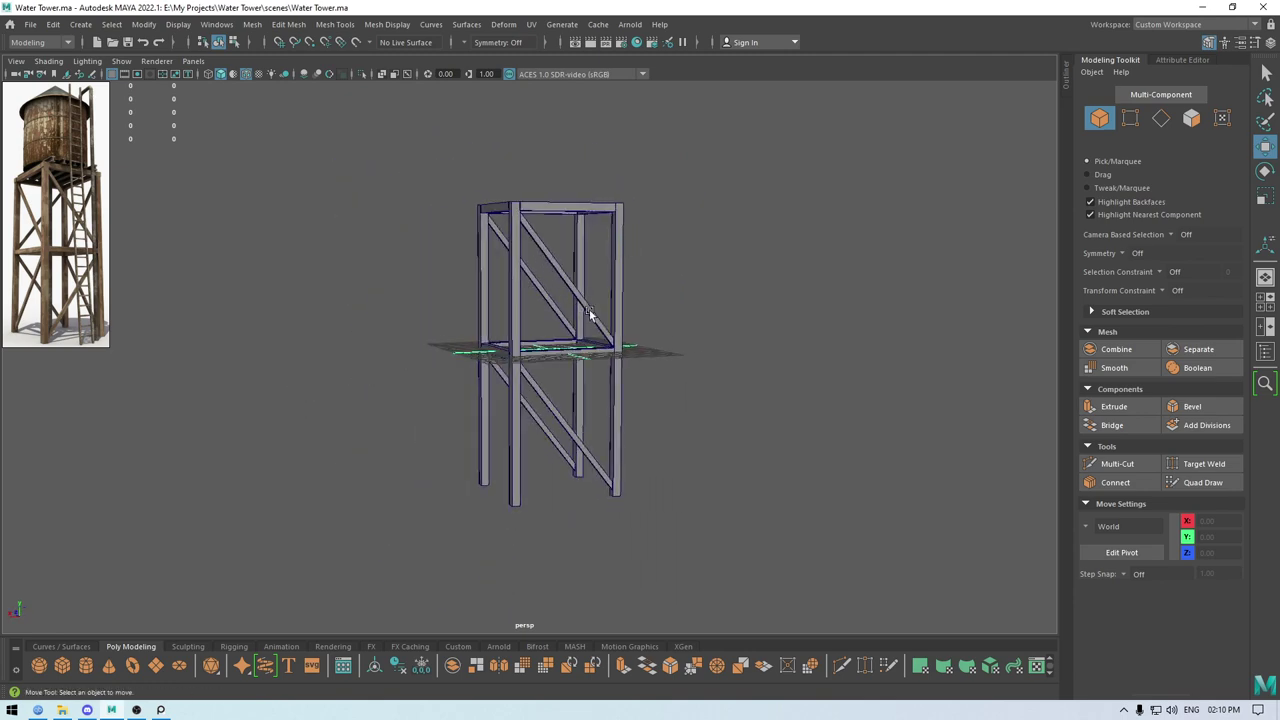
Create a cube in the side view and place it on the middle beam against the left leg, at Y 1.02, Z 4.47.
alt+drag(590, 313, 548, 262)
scroll(556, 290, up, 4)
alt+drag(577, 460, 733, 467)
alt+drag(680, 296, 654, 262)
key(space)
alt+drag(688, 350, 832, 288)
scroll(754, 190, down, 7)
scroll(581, 113, down, 2)
alt+middle_drag(531, 150, 572, 231)
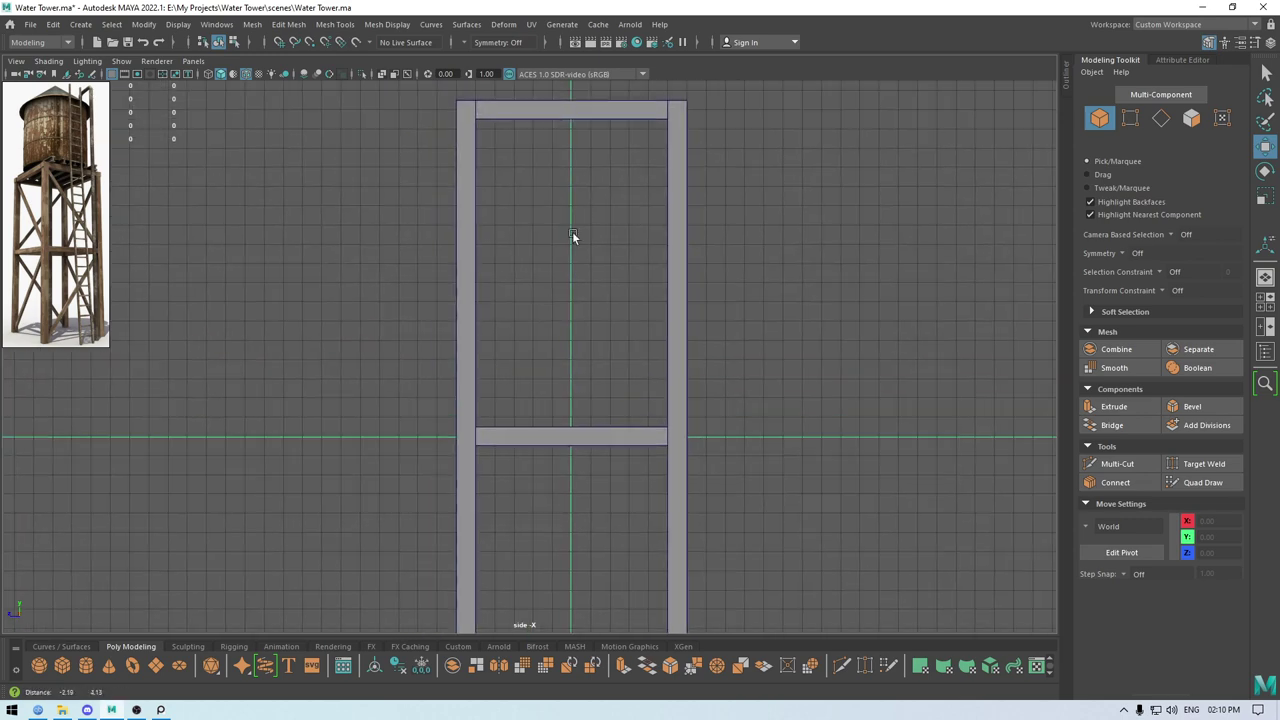
shift+right_drag(550, 204, 543, 257)
drag(582, 381, 575, 285)
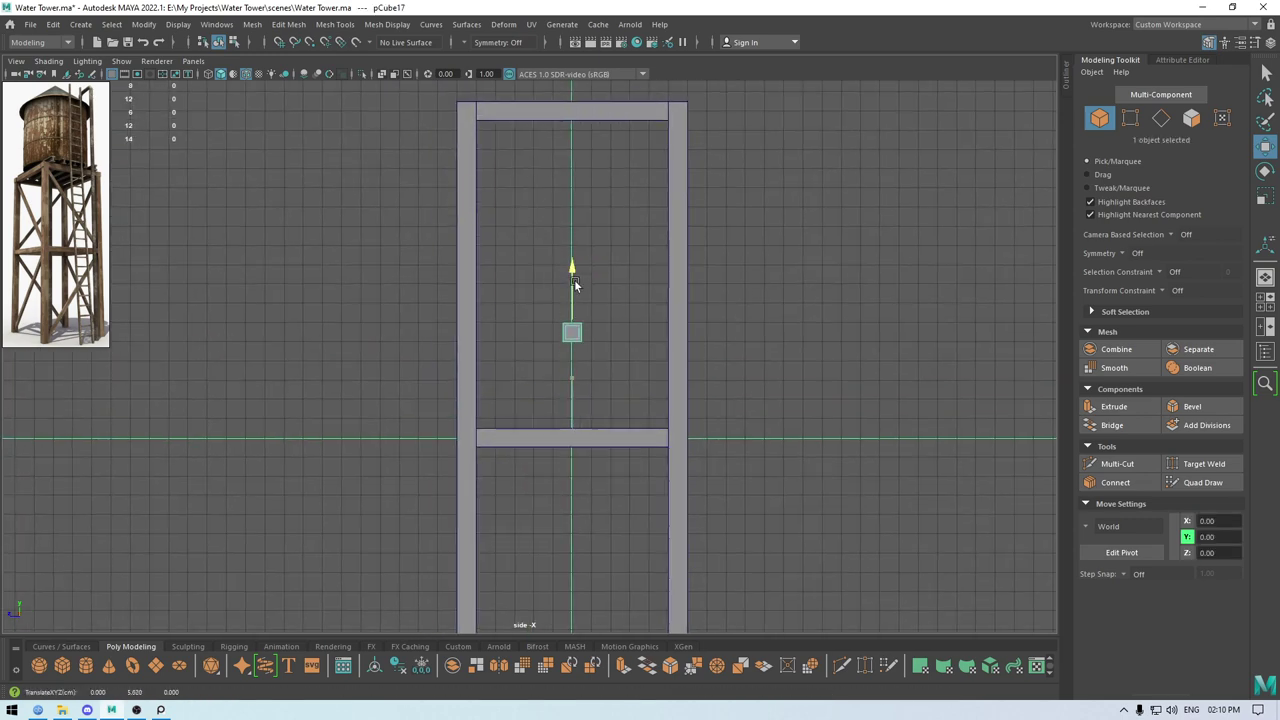
scroll(548, 263, up, 2)
drag(584, 332, 476, 433)
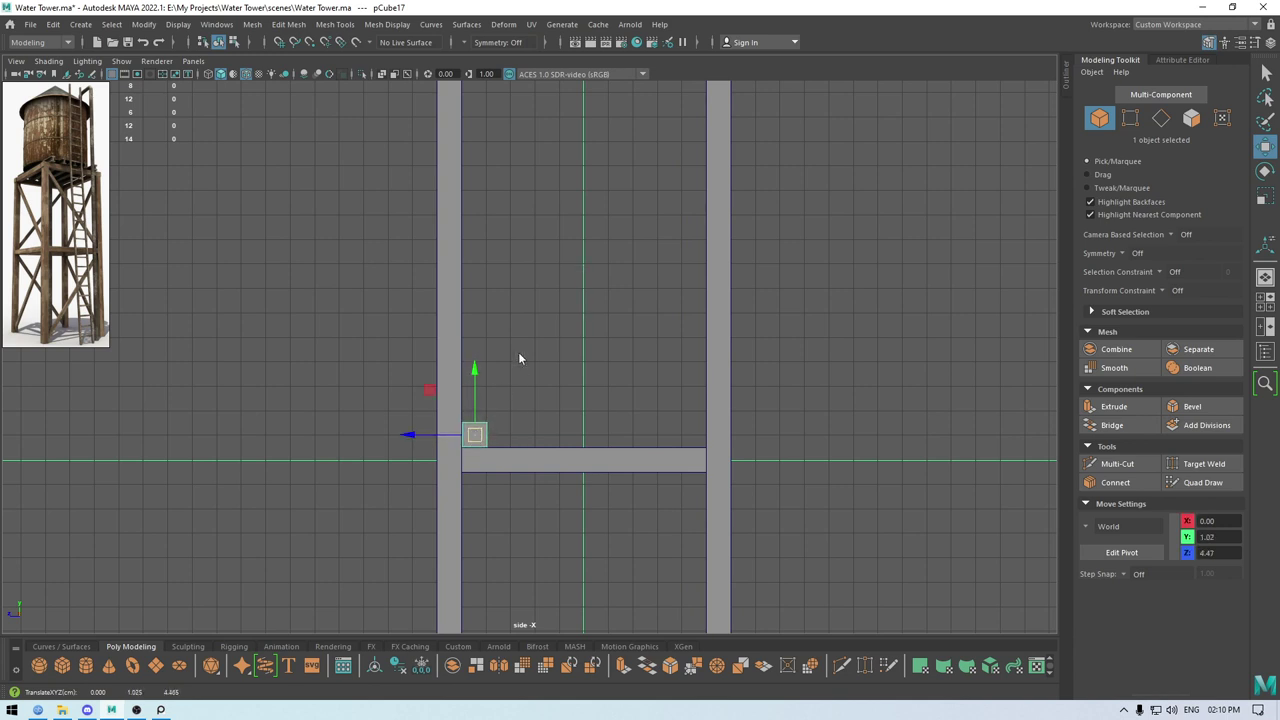
Stretch the cube's inner vertices diagonally up to the opposite leg below the top beam to form a side brace.
right_drag(518, 354, 457, 329)
drag(560, 378, 488, 478)
alt+middle_drag(529, 430, 548, 486)
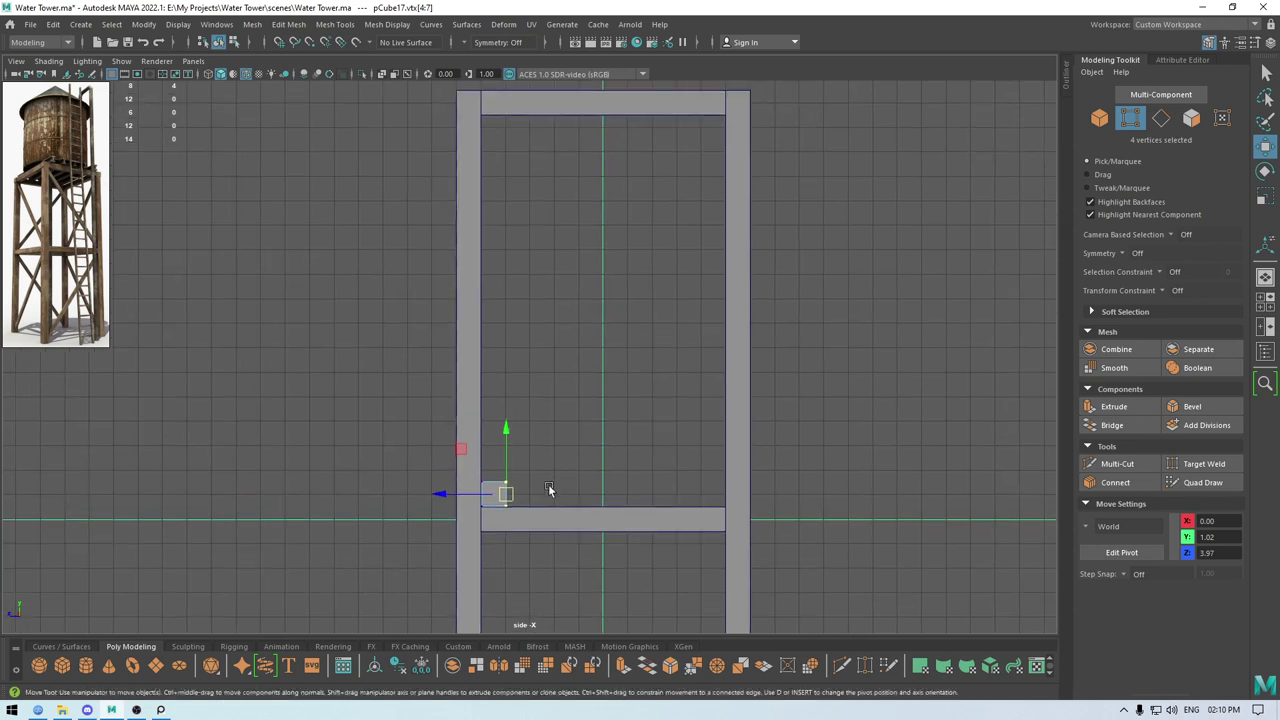
scroll(548, 485, down, 1)
drag(505, 482, 709, 140)
Raise the side brace's upper end vertices to Y 15.97 and move them along Z against the opposite leg.
alt+right_drag(704, 147, 789, 244)
alt+middle_drag(789, 244, 610, 561)
alt+right_drag(610, 561, 823, 672)
drag(816, 405, 815, 391)
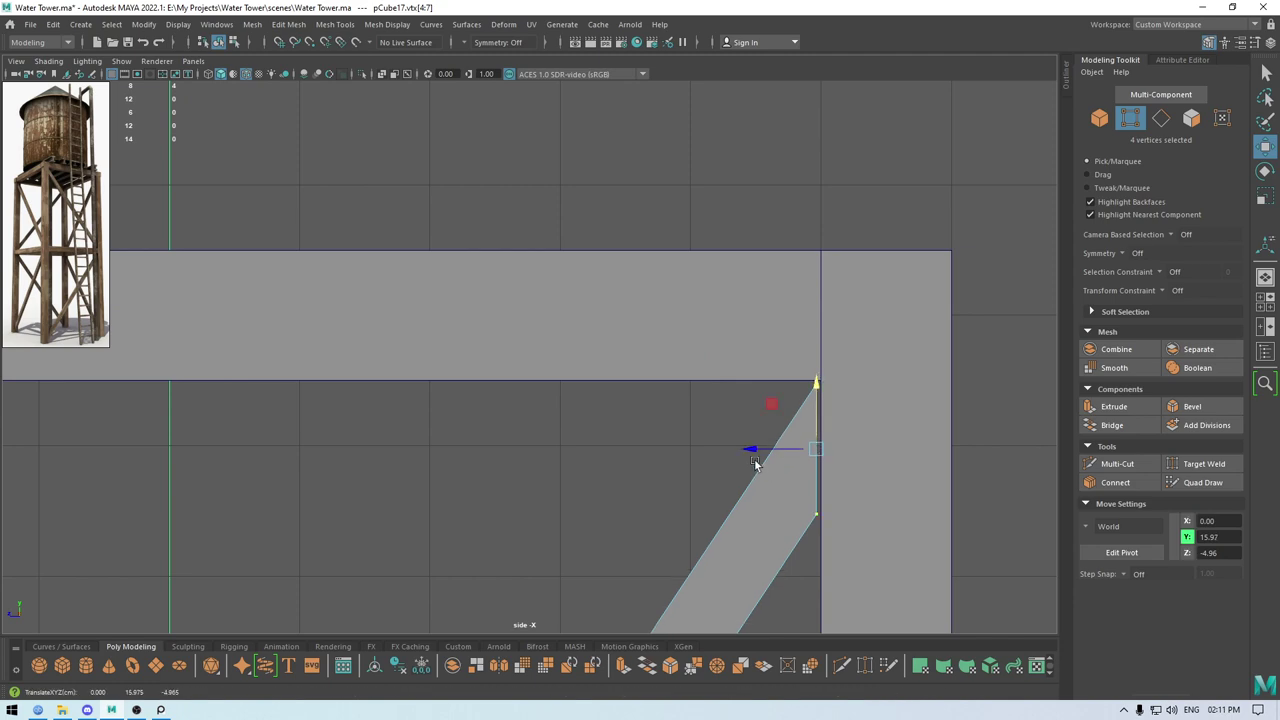
drag(753, 451, 760, 456)
Move the side brace's lower end vertices against the other leg and middle beam, at Y 0.98 and Z 5.01.
alt+right_drag(760, 456, 650, 312)
alt+middle_drag(400, 605, 622, 344)
alt+right_drag(622, 344, 794, 708)
alt+middle_drag(794, 708, 510, 516)
alt+right_drag(510, 516, 667, 577)
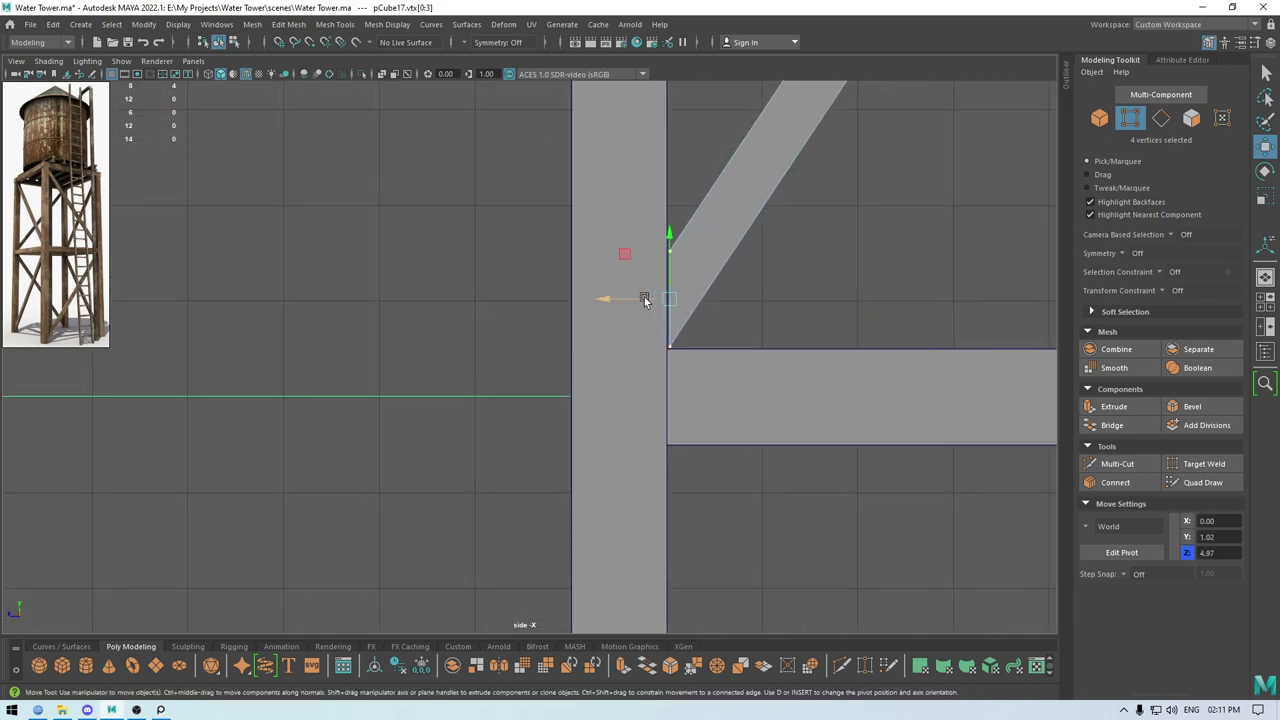
drag(644, 300, 607, 300)
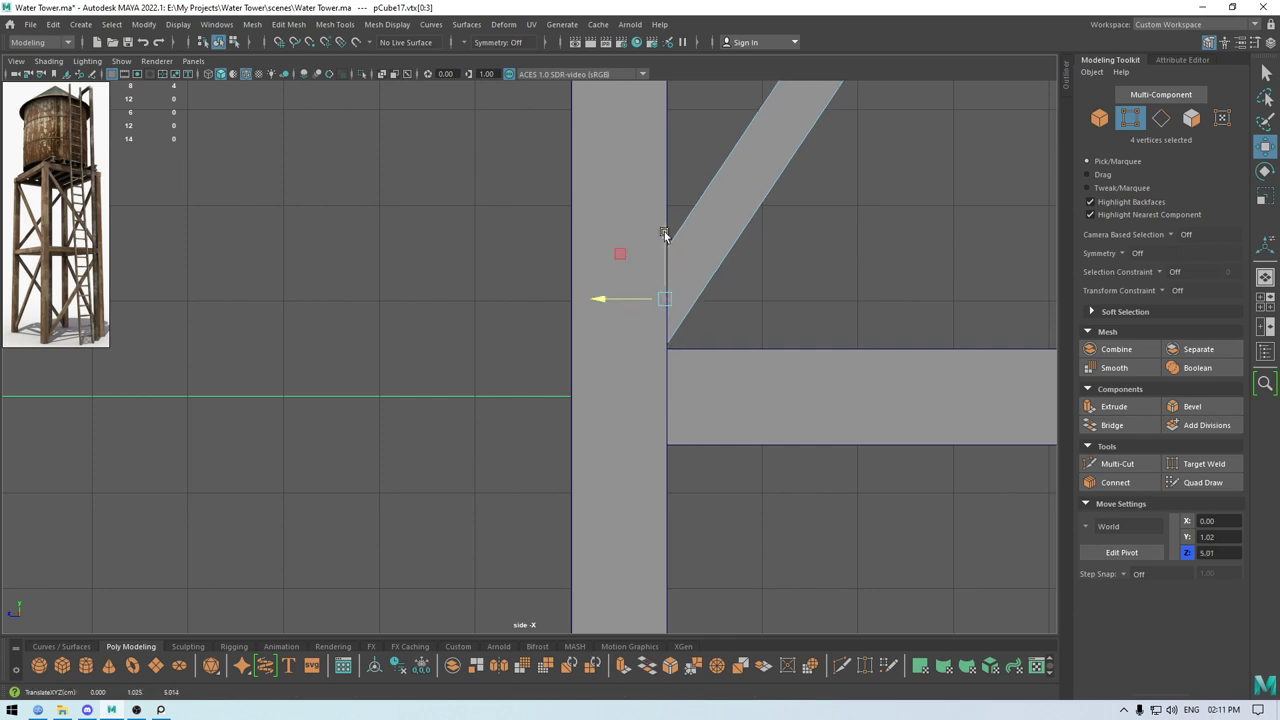
drag(665, 235, 664, 240)
Return to object mode, slim the brace along X and place it between the side legs at X 6.48.
alt+right_drag(664, 240, 670, 146)
alt+middle_drag(670, 146, 476, 486)
alt+right_drag(476, 486, 560, 230)
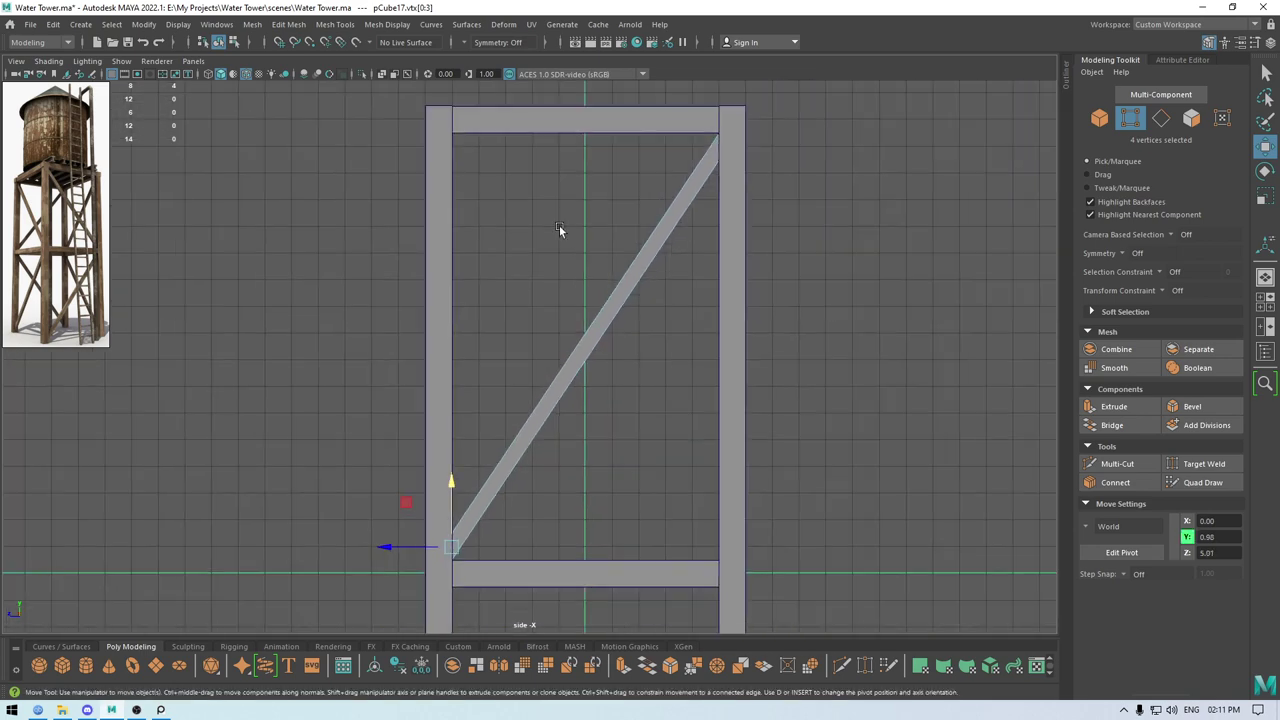
key(space)
drag(558, 288, 677, 246)
right_drag(677, 242, 746, 212)
key(r)
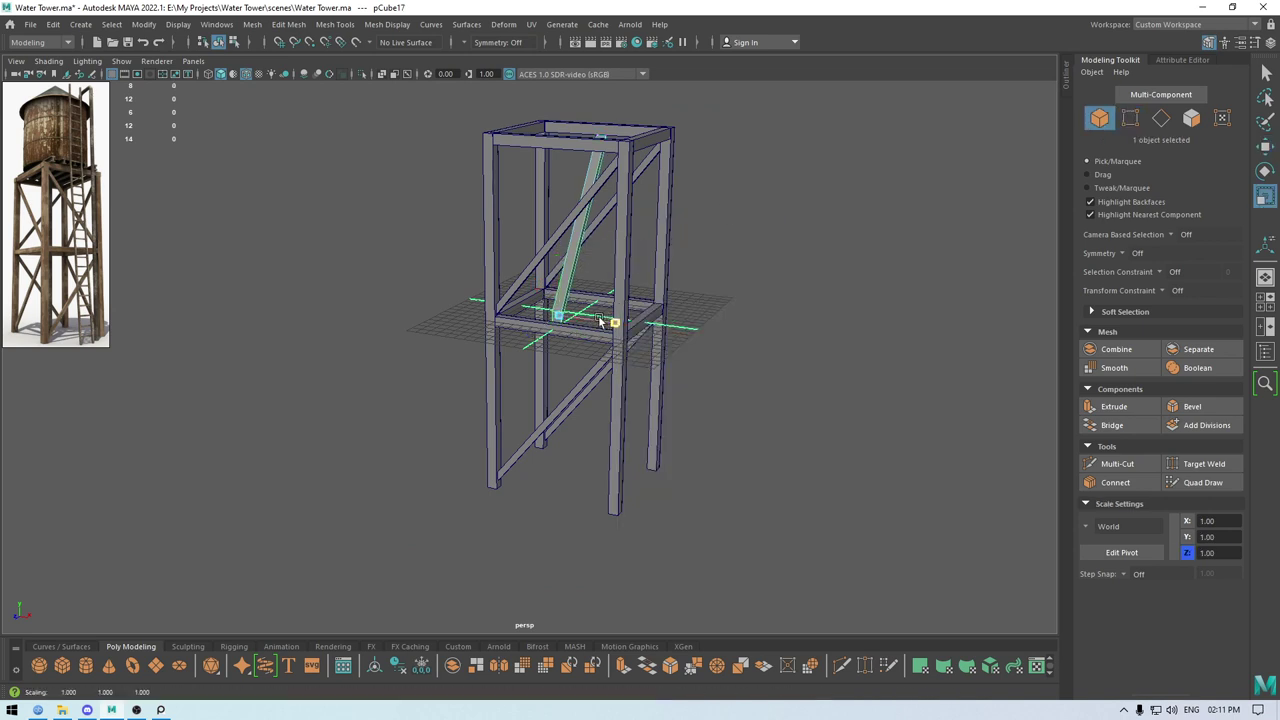
key(w)
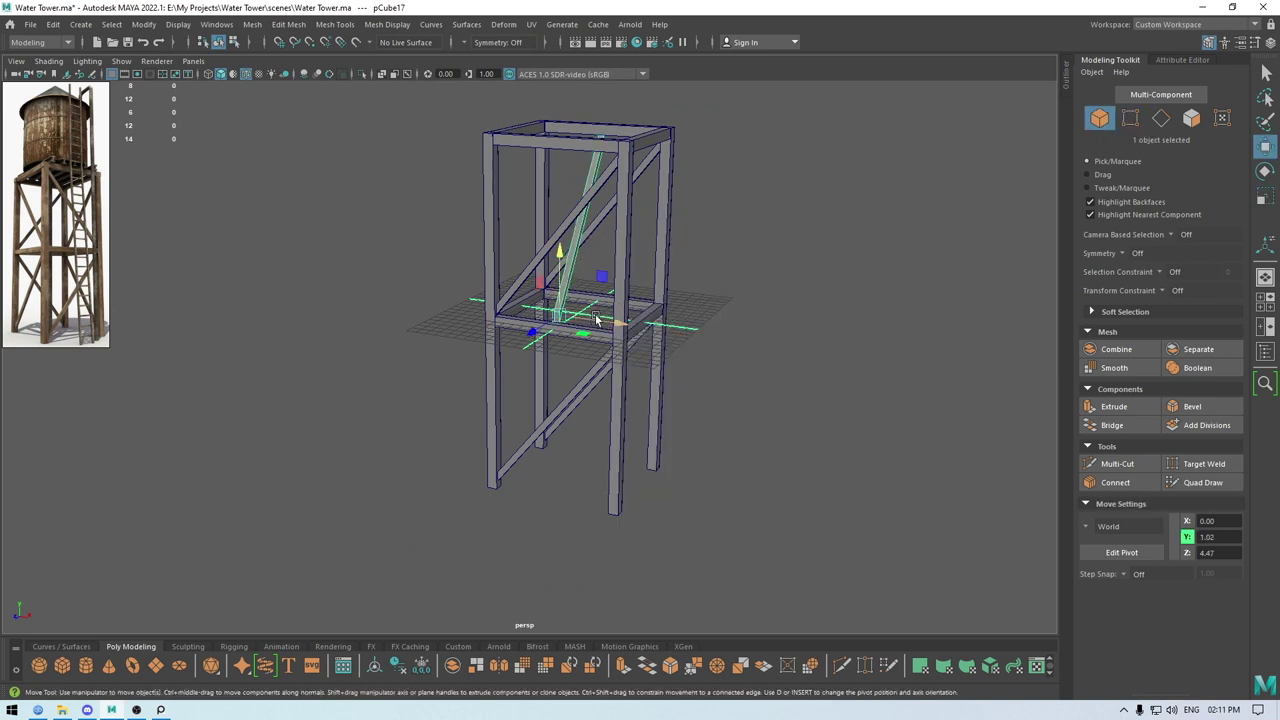
drag(600, 320, 629, 366)
key(f)
key(r)
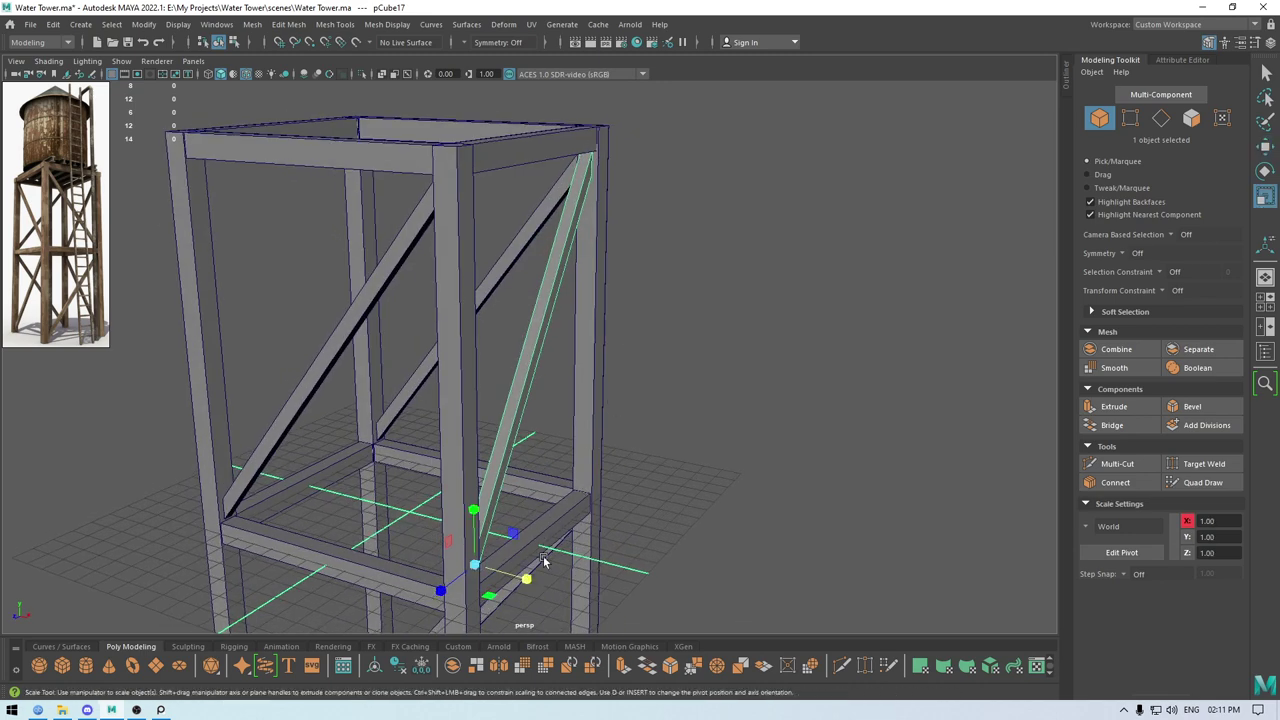
drag(530, 580, 525, 578)
key(w)
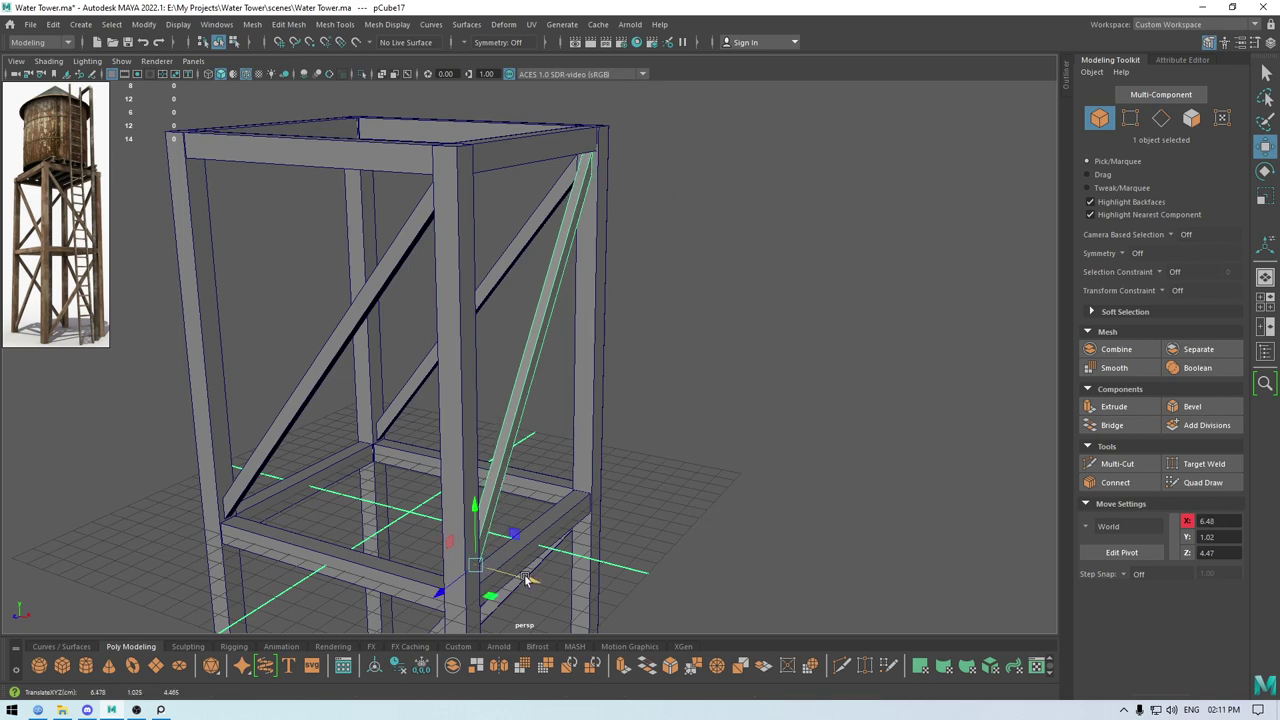
Duplicate the side brace and move the copy to the opposite side of the frame at X -6.42.
alt+drag(445, 418, 528, 454)
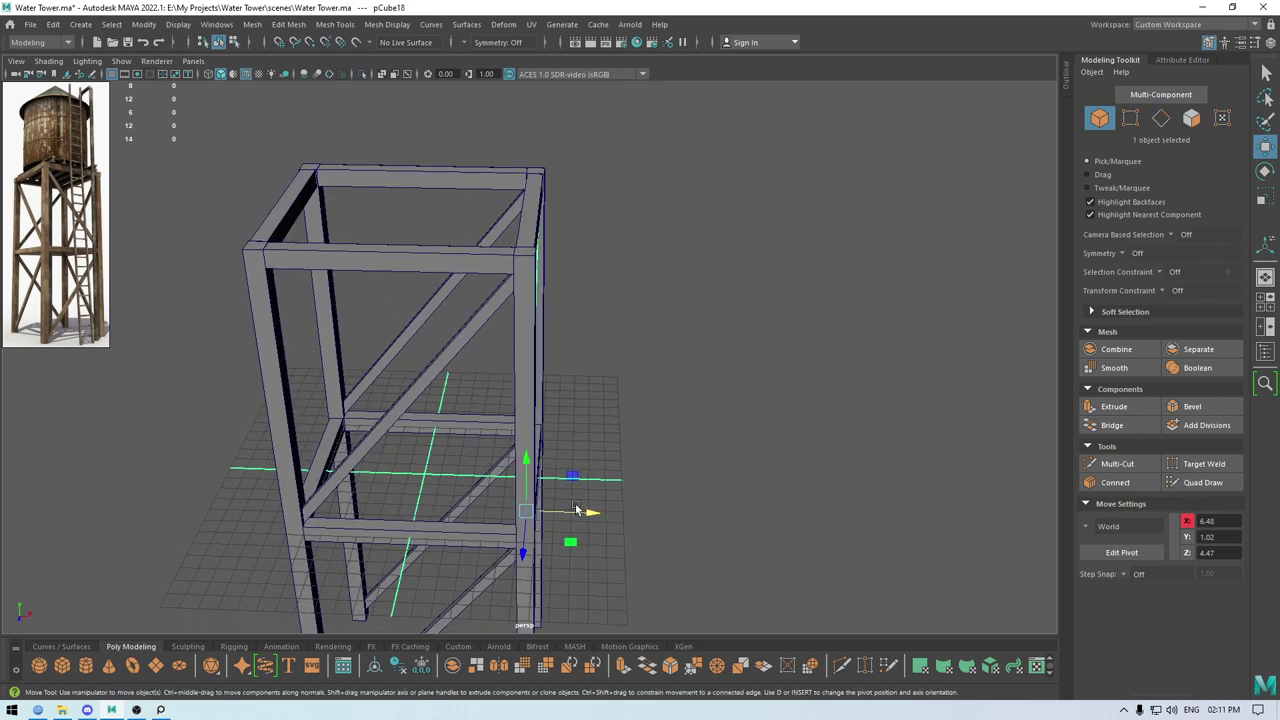
drag(576, 510, 411, 499)
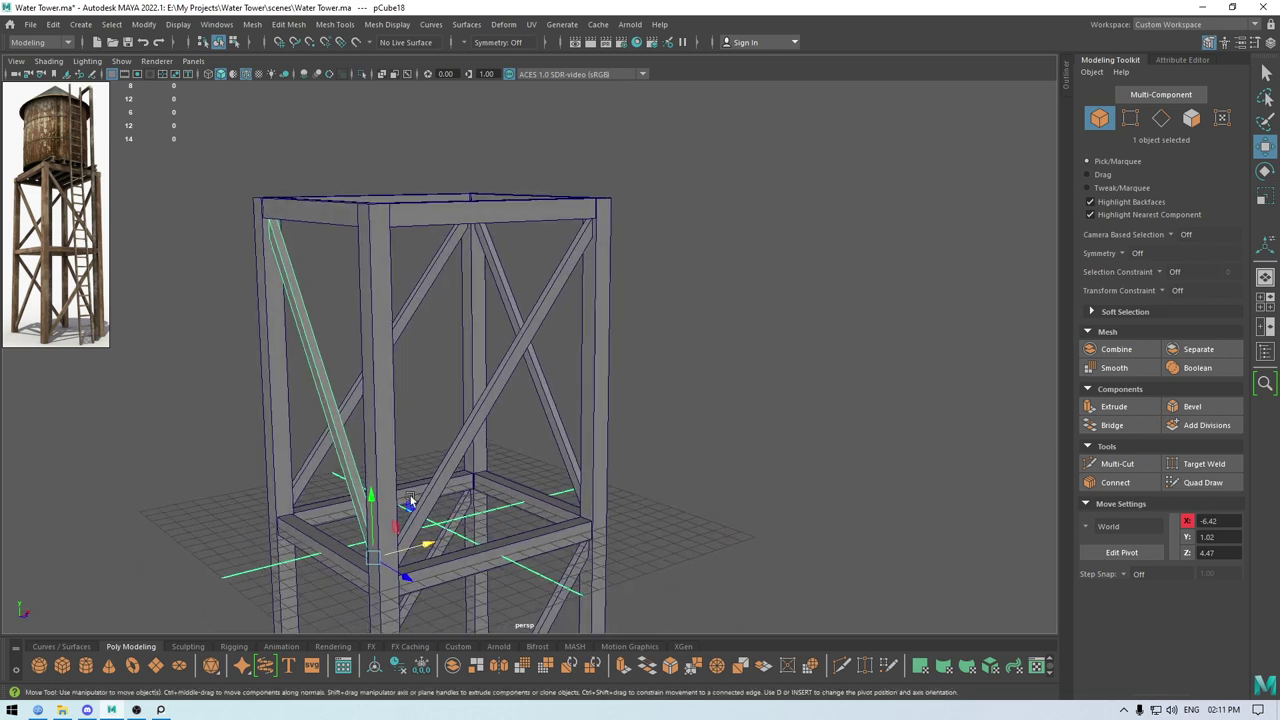
Select both side braces and duplicate them down into the lower half of the frame at Y -15.81.
shift+click(549, 422)
scroll(549, 422, down, 5)
alt+drag(549, 422, 388, 334)
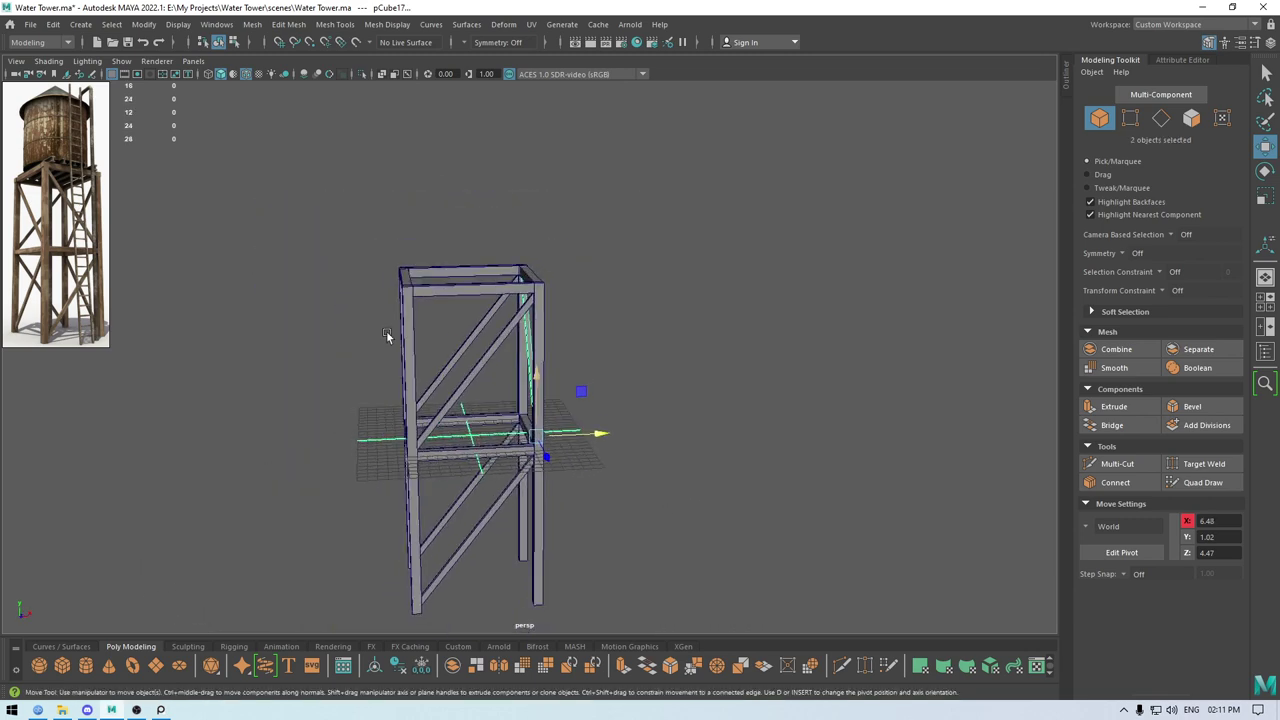
alt+middle_drag(388, 334, 420, 281)
alt+drag(501, 336, 590, 438)
key(f)
key(space)
scroll(635, 426, down, 1)
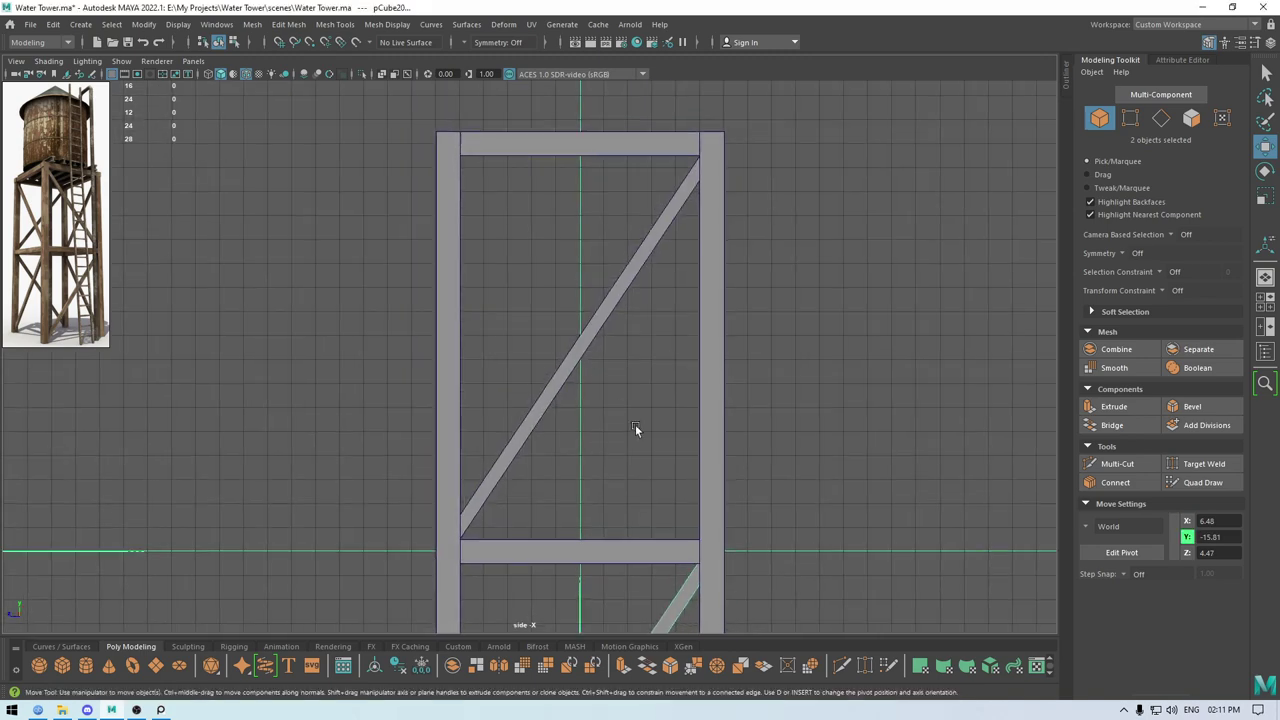
Lower the duplicated side braces to Y -15.98 so their upper ends meet the underside of the middle beam.
alt+middle_drag(635, 426, 618, 215)
alt+right_drag(618, 215, 710, 271)
alt+middle_drag(710, 271, 604, 430)
alt+right_drag(604, 430, 748, 306)
alt+middle_drag(748, 306, 686, 267)
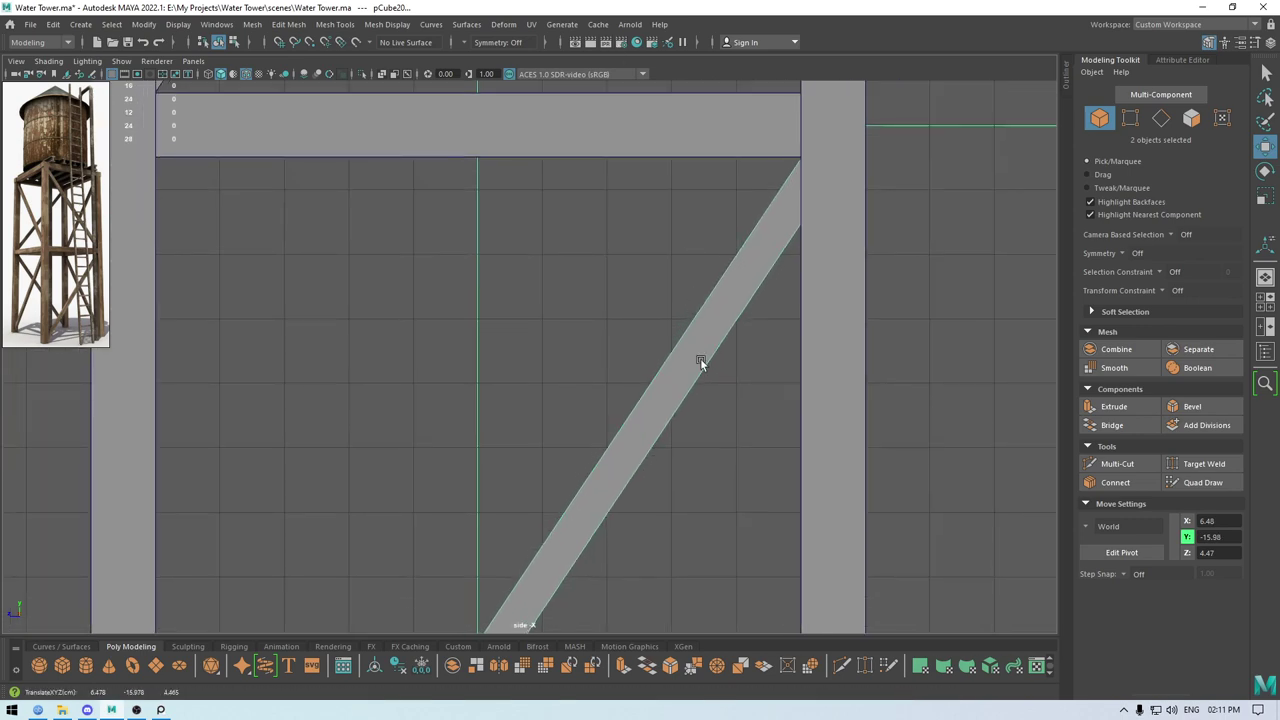
Select the upper end vertices of both lower side braces and move them to Z -5.04 at the leg.
alt+right_drag(700, 360, 662, 343)
alt+middle_drag(662, 343, 910, 5)
alt+middle_drag(758, 406, 748, 320)
scroll(740, 308, up, 2)
right_drag(733, 296, 673, 293)
mouse_move(608, 253)
mouse_down()
mouse_move(611, 274)
mouse_move(615, 231)
mouse_up()
key(space)
alt+drag(626, 272, 617, 325)
mouse_move(622, 300)
right_down()
mouse_move(656, 286)
mouse_move(604, 290)
right_up()
alt+drag(664, 306, 643, 302)
drag(596, 163, 664, 246)
alt+right_drag(664, 300, 730, 356)
drag(618, 133, 622, 134)
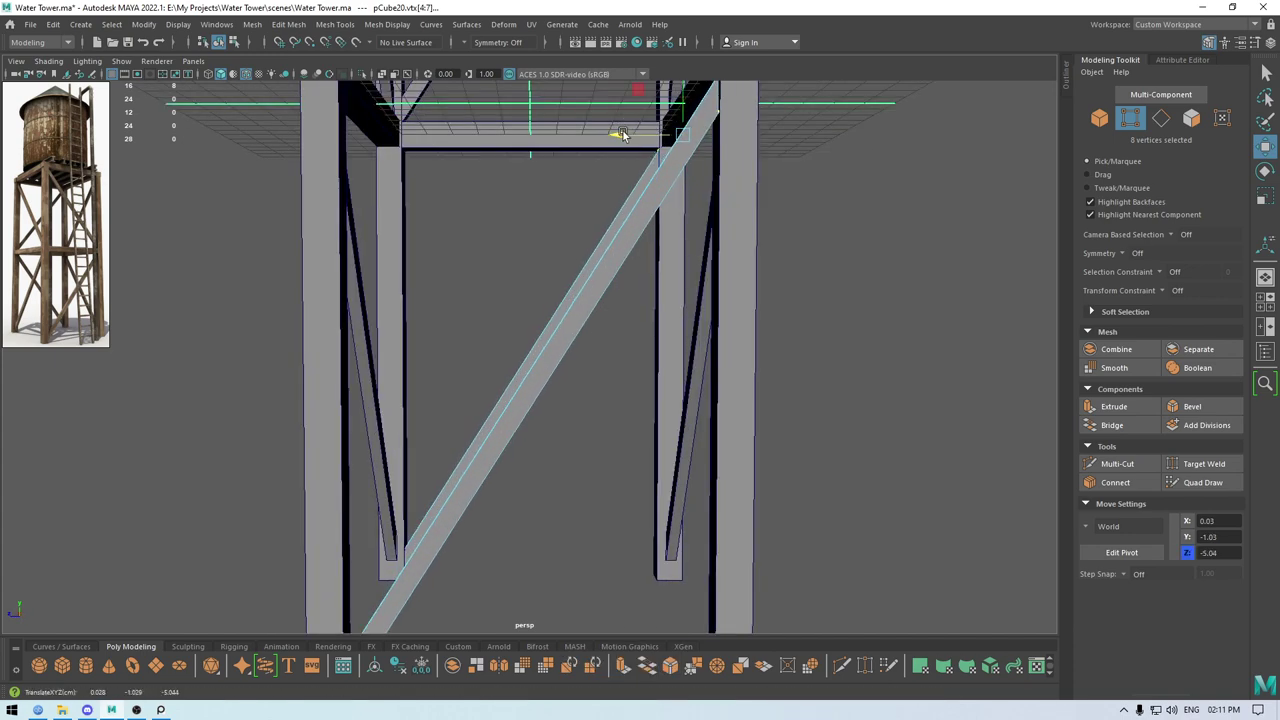
Return to object mode, deselect the braces and save the scene.
right_drag(642, 134, 722, 116)
click(800, 270)
alt+right_drag(778, 312, 706, 236)
alt+drag(706, 236, 600, 350)
scroll(657, 425, up, 5)
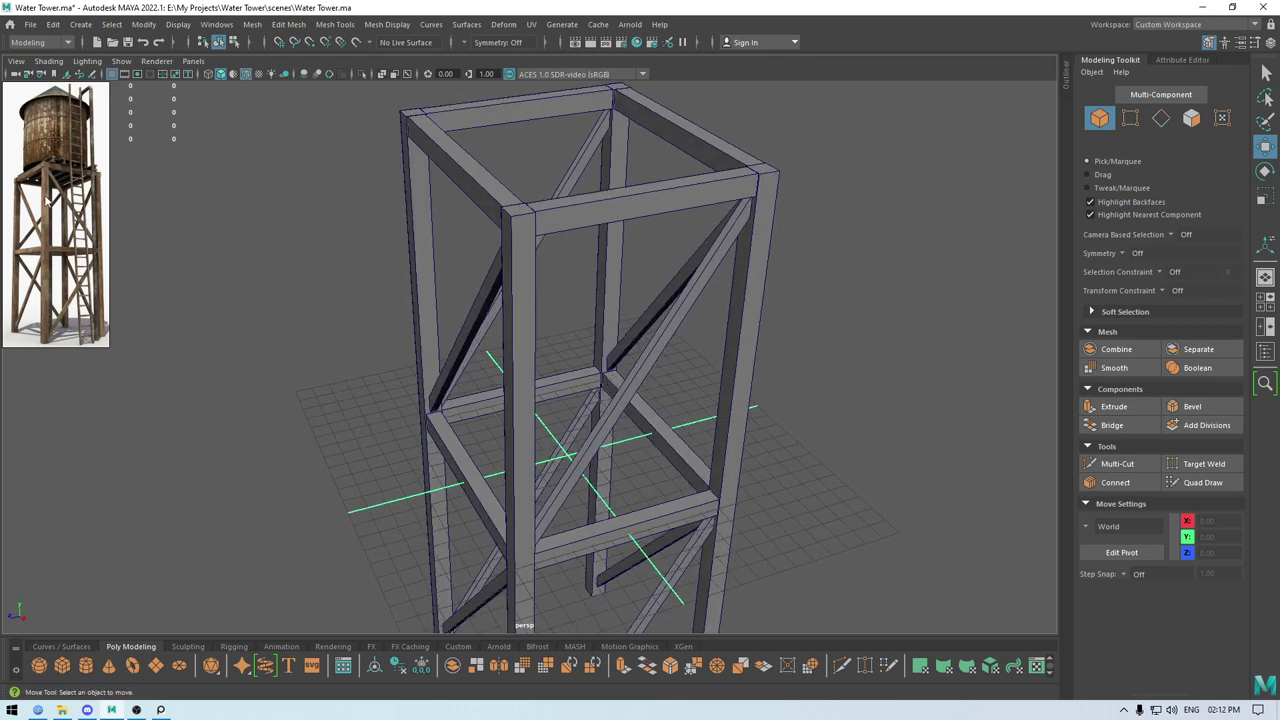
Enlarge the reference image to examine the beams between the support frame and the tank.
scroll(46, 185, up, 3)
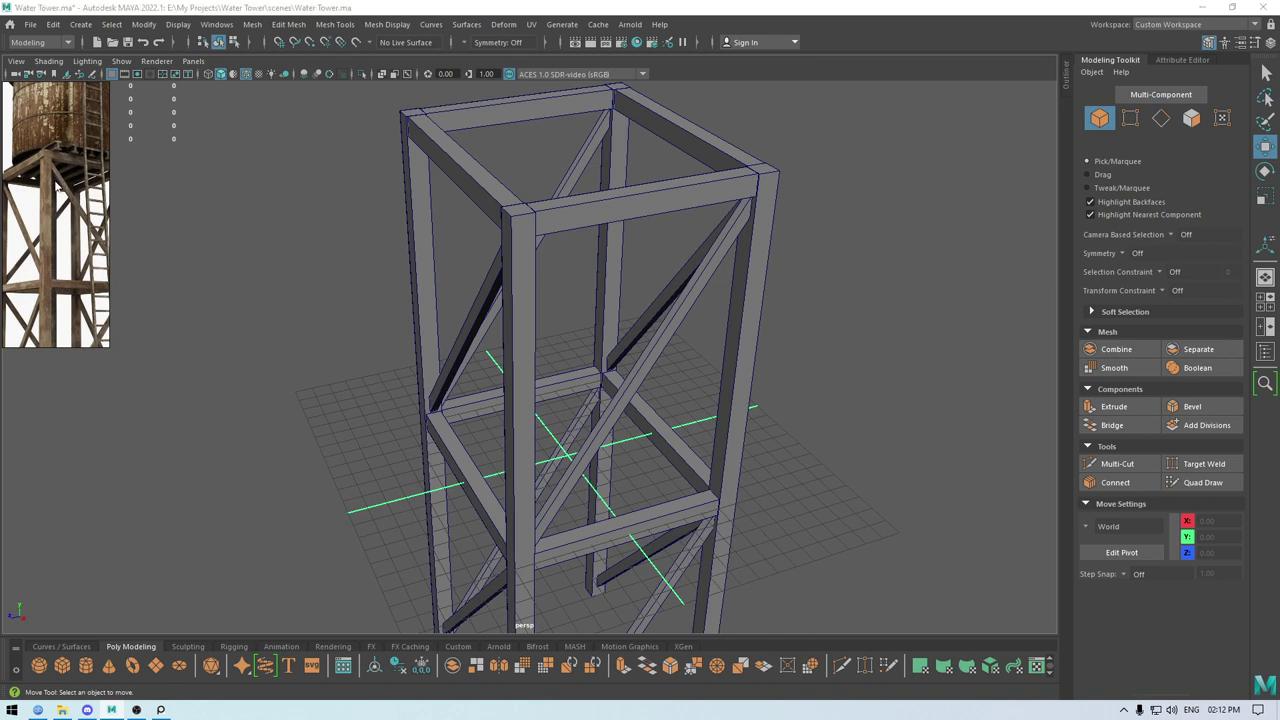
scroll(541, 259, down, 2)
alt+drag(561, 243, 600, 233)
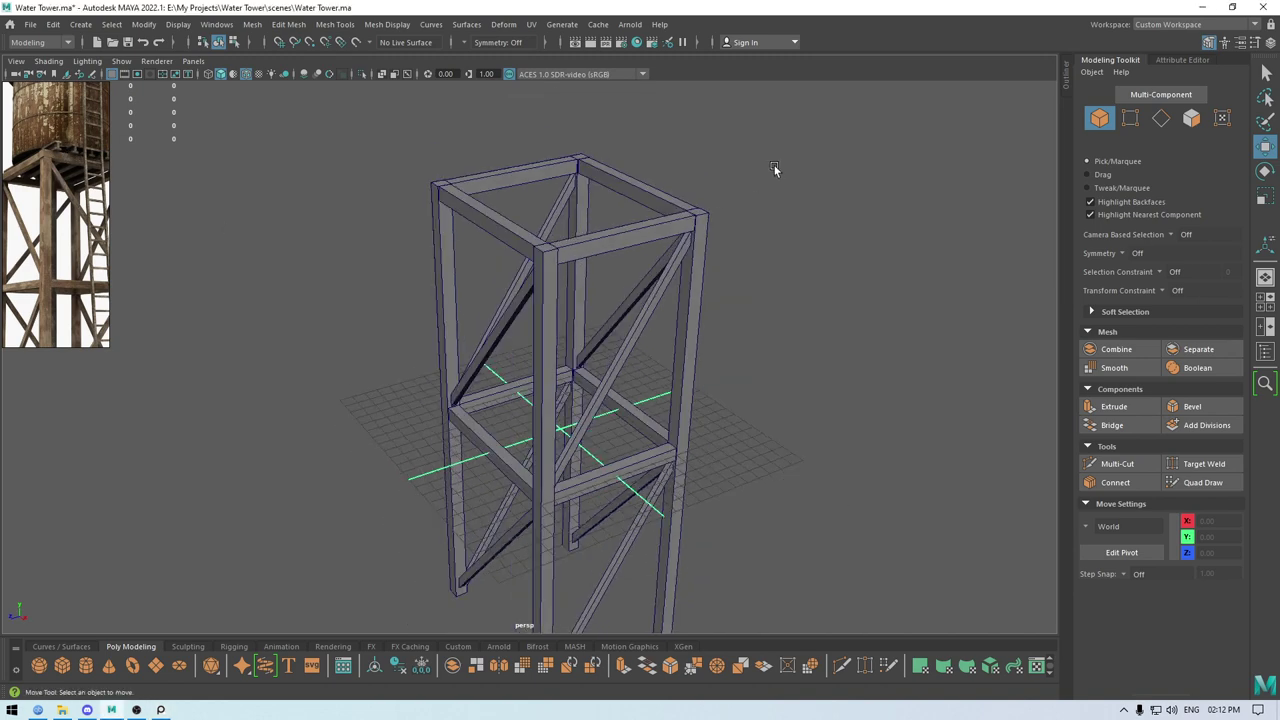
alt+drag(767, 186, 755, 183)
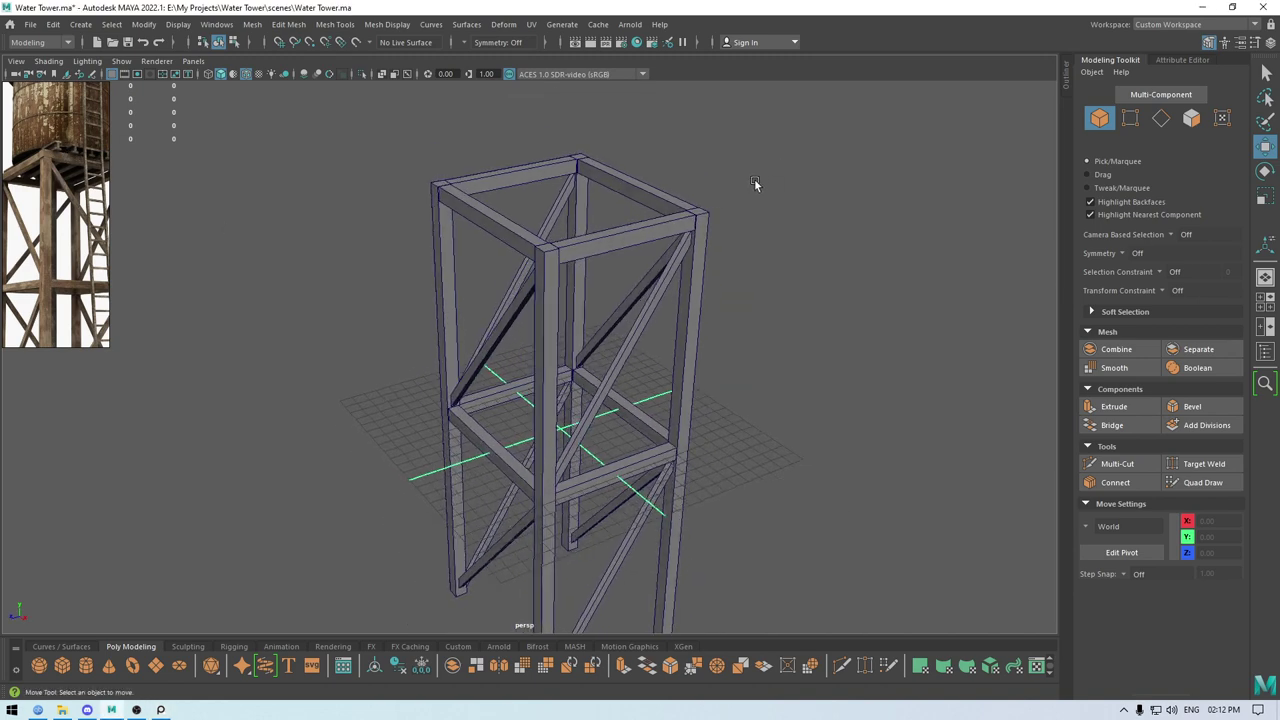
Create a cube and raise it in the front view to sit above the top beam at about Y 18.05.
shift+right_click(755, 184)
click(756, 218)
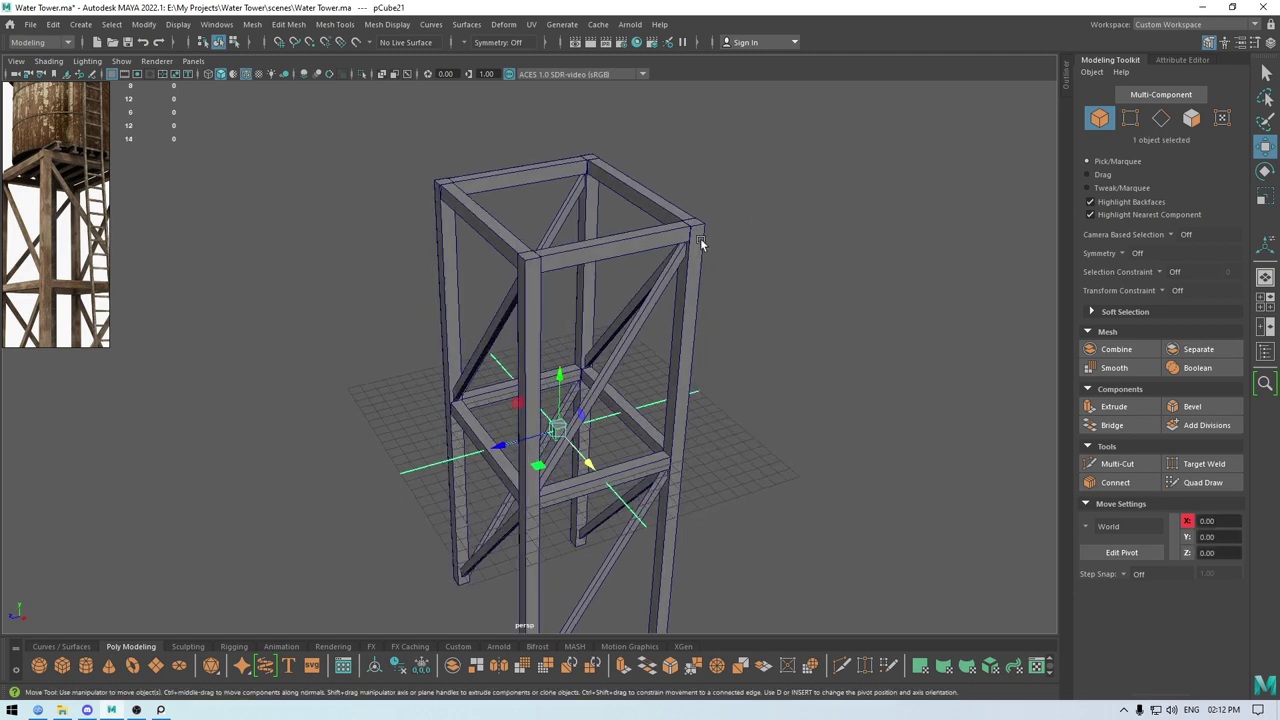
drag(560, 375, 527, 180)
key(space)
scroll(545, 205, down, 4)
alt+middle_drag(553, 214, 545, 400)
scroll(717, 533, up, 7)
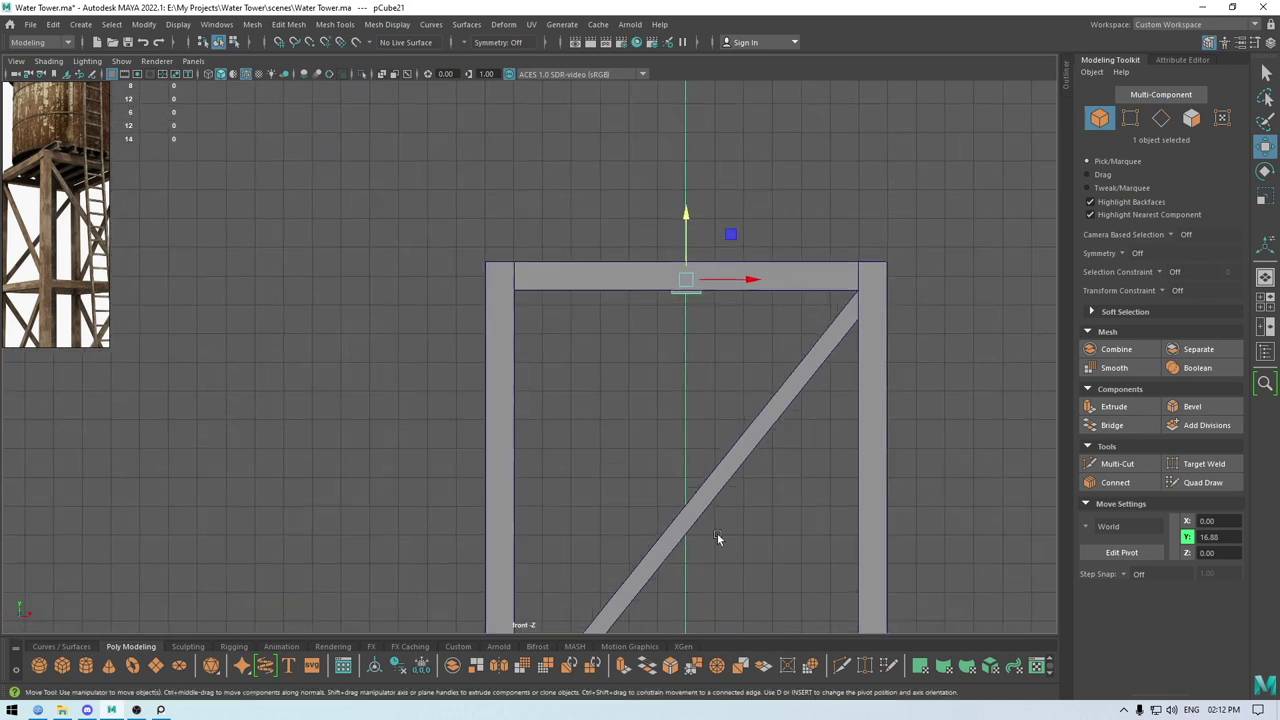
drag(760, 178, 760, 148)
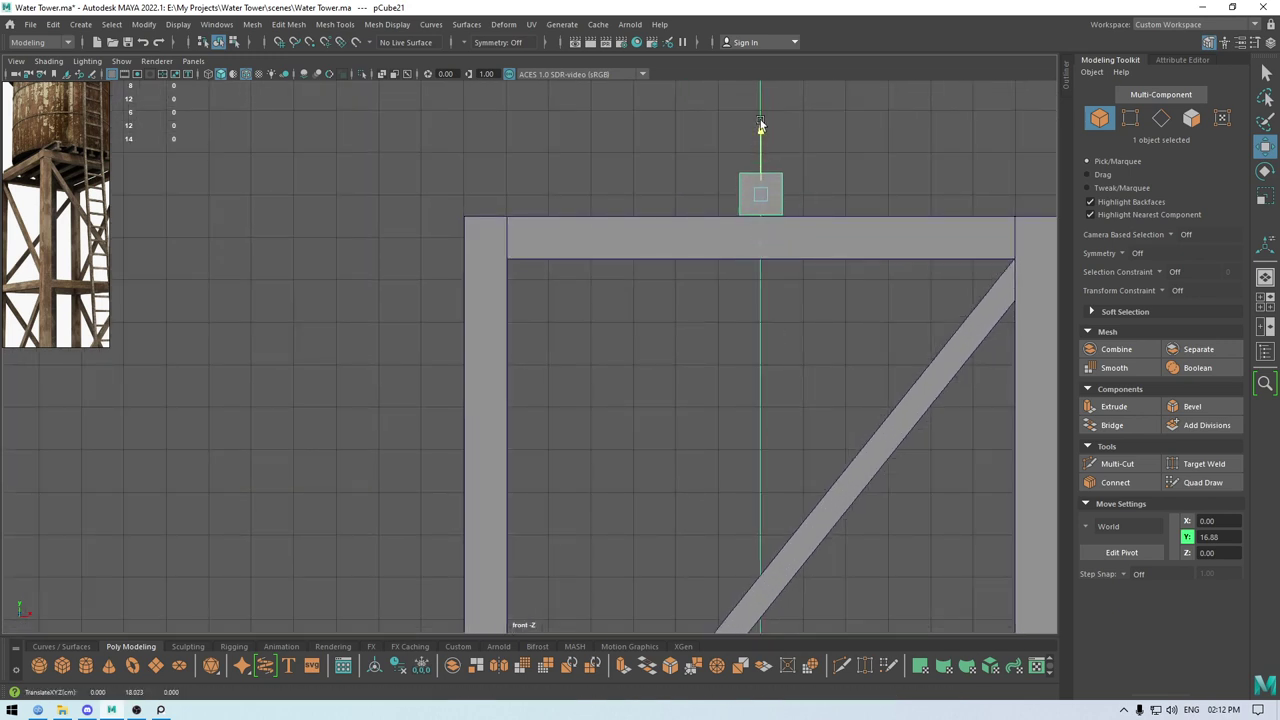
Narrow the cube along X and move it over the left end of the top beam at X -5.67.
key(r)
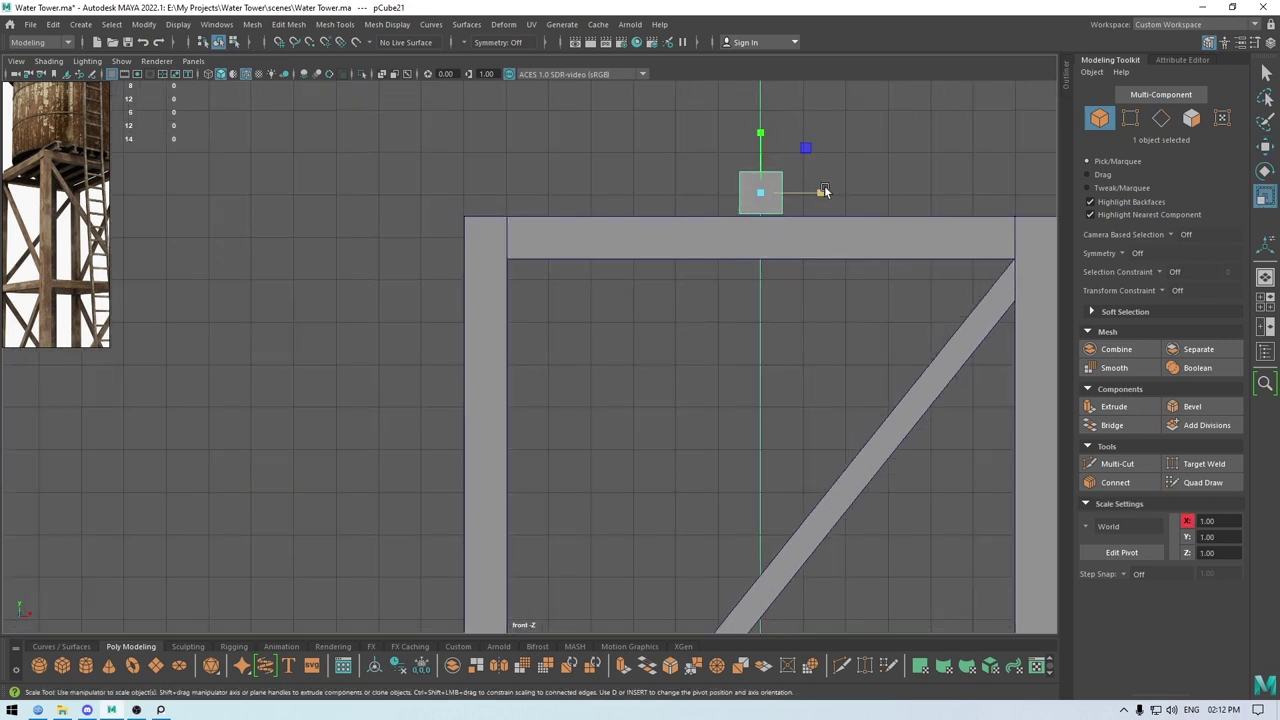
drag(824, 191, 569, 222)
key(w)
drag(575, 221, 569, 218)
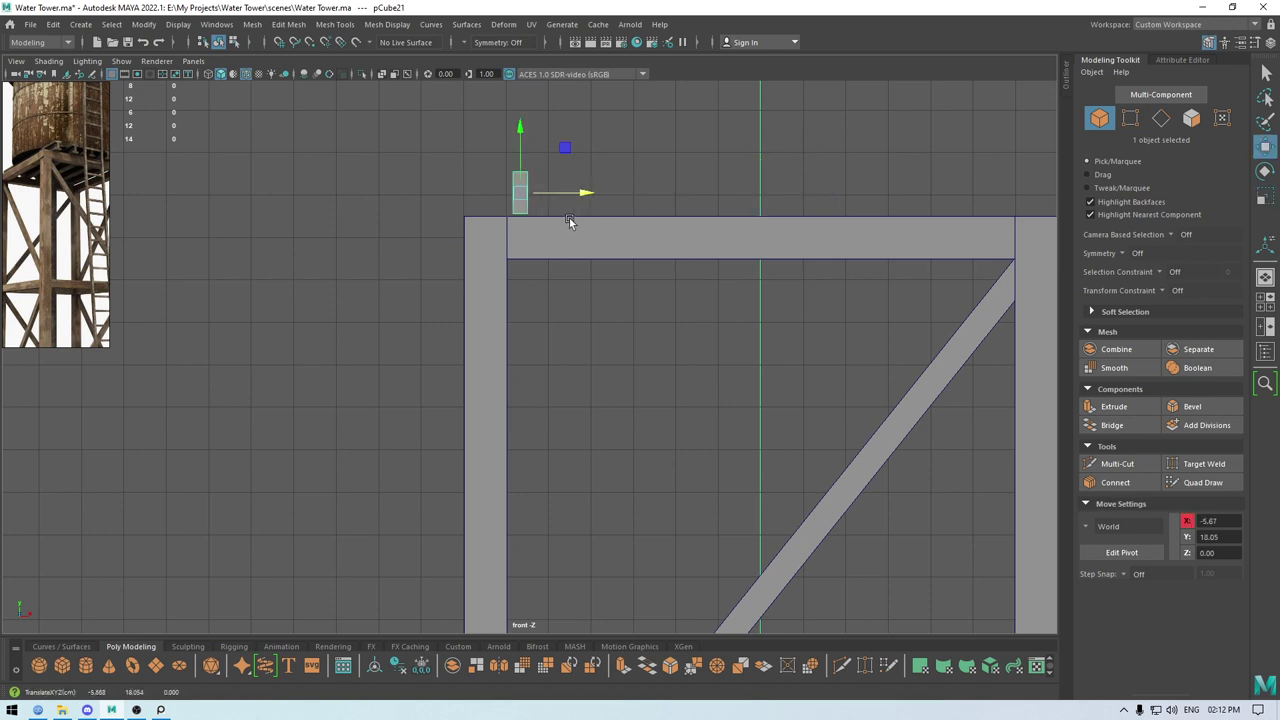
Stretch the block taller along Y and reposition it just above the top beam at Y 18.13.
scroll(571, 218, up, 5)
scroll(600, 170, up, 1)
alt+middle_drag(602, 156, 616, 242)
scroll(600, 205, up, 2)
key(r)
drag(598, 195, 601, 177)
key(w)
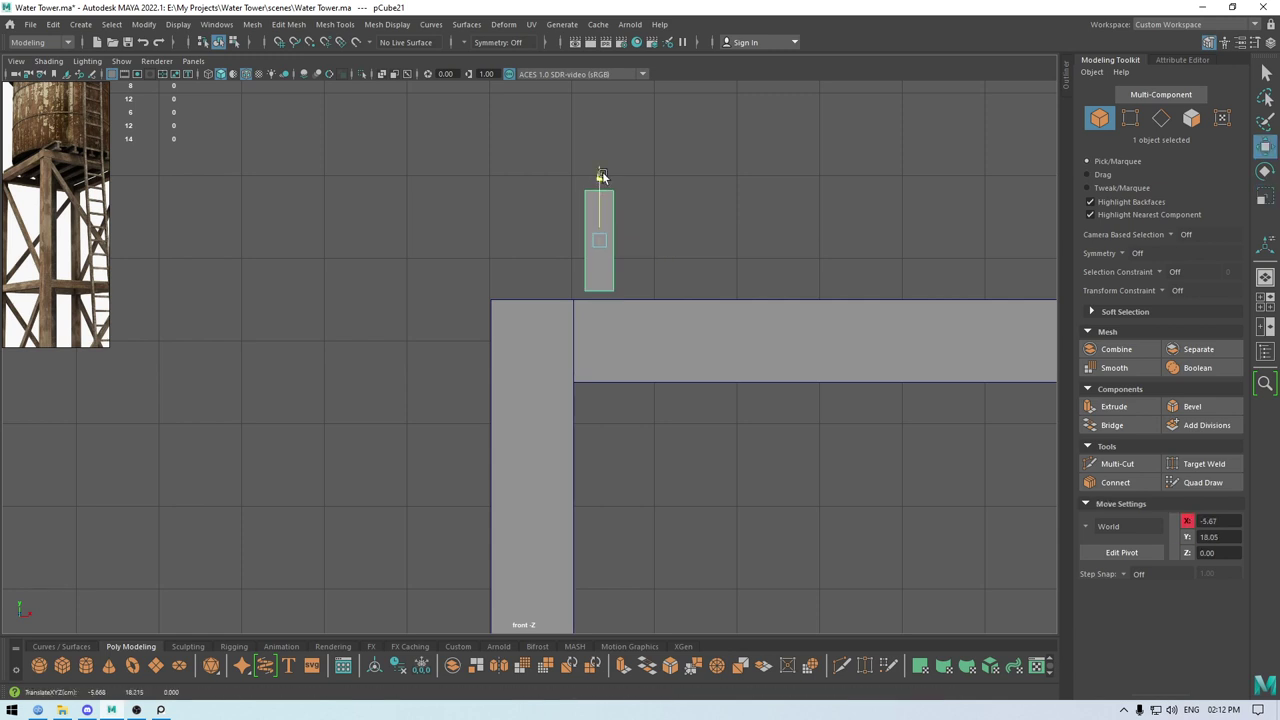
Insert two horizontal edge loops in the block, one near its top and one near its bottom.
shift+right_drag(634, 159, 551, 181)
click(586, 212)
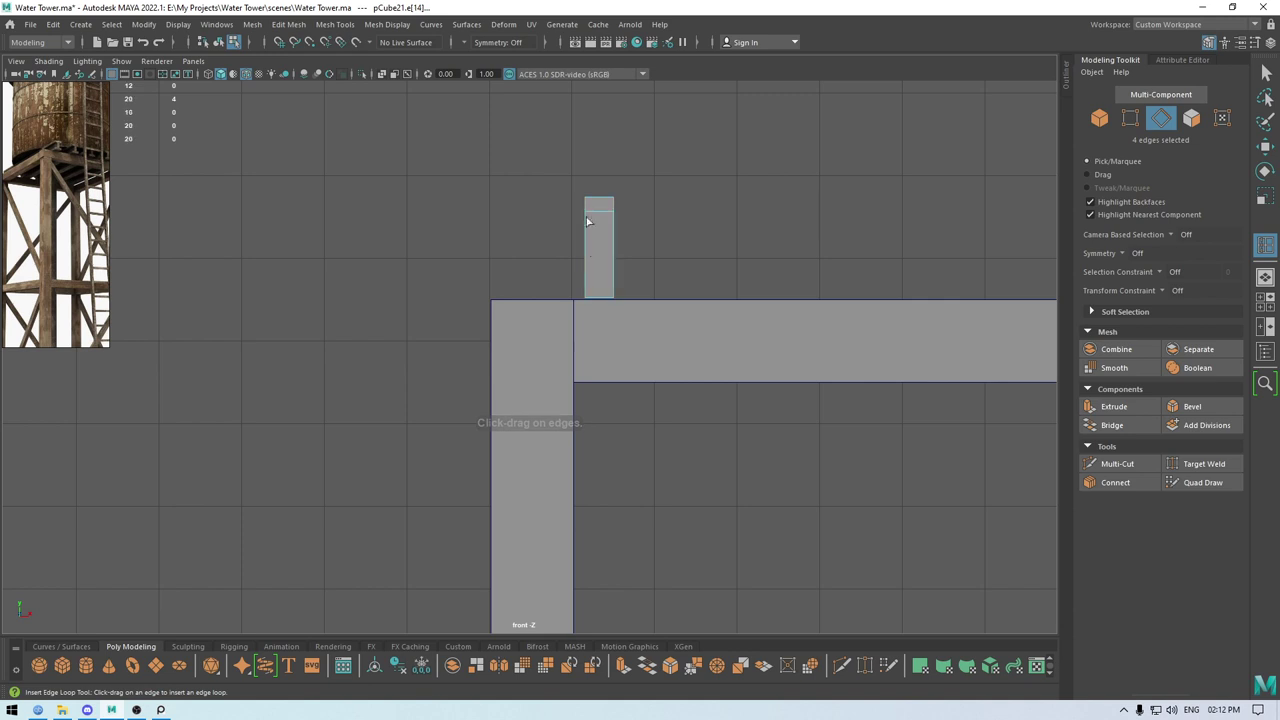
click(586, 287)
key(w)
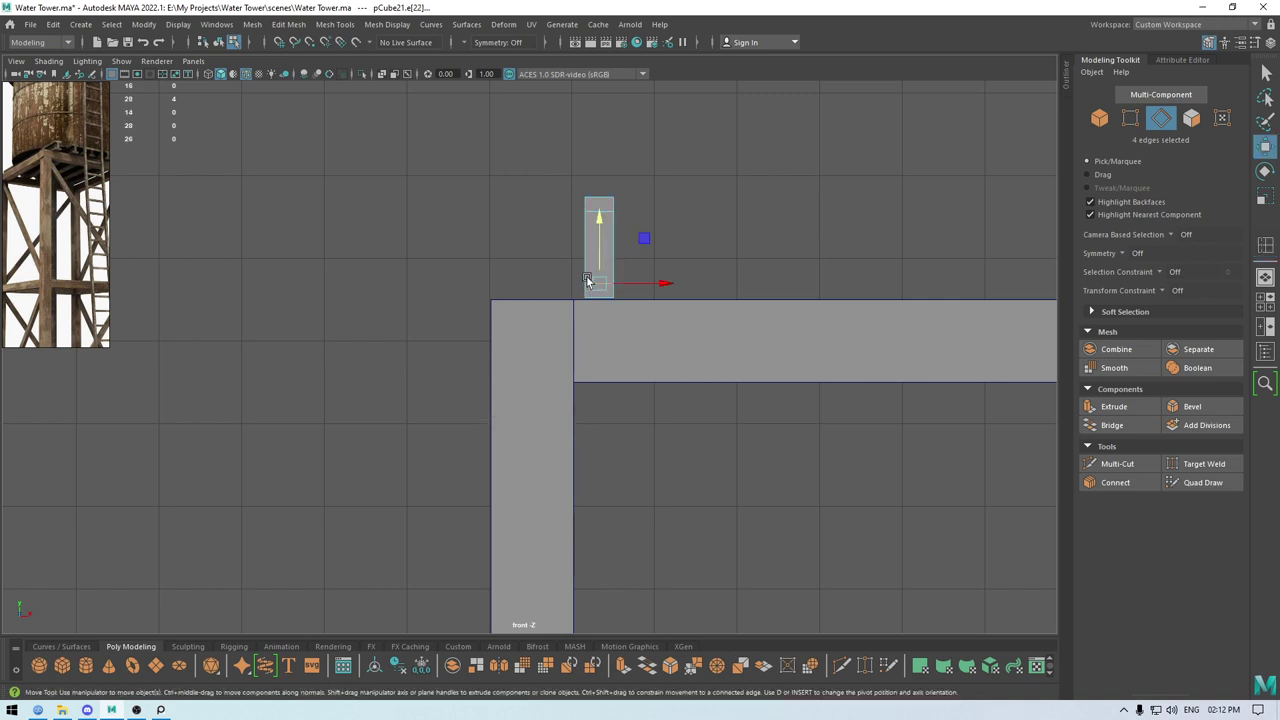
Extrude the narrow upper and lower faces on both long sides of the block outward to form an I-beam profile.
right_drag(631, 186, 646, 221)
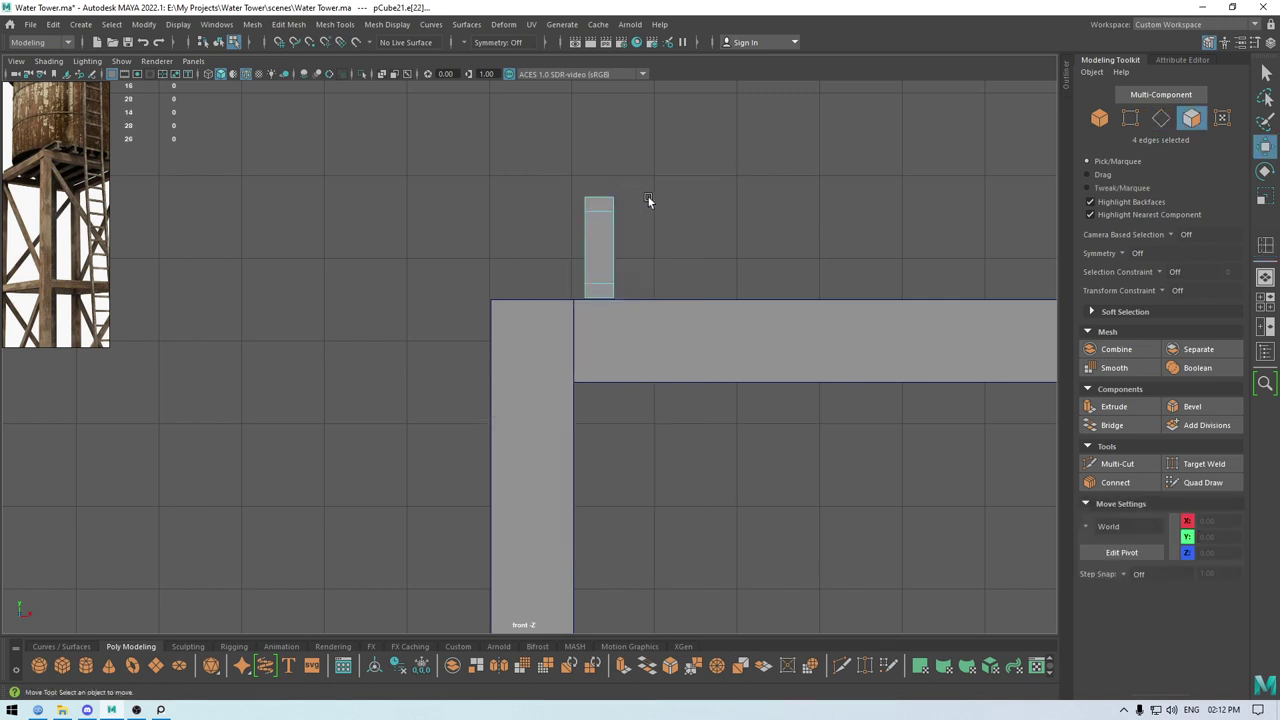
key(space)
drag(644, 182, 641, 149)
alt+drag(635, 217, 573, 252)
click(549, 271)
key(f)
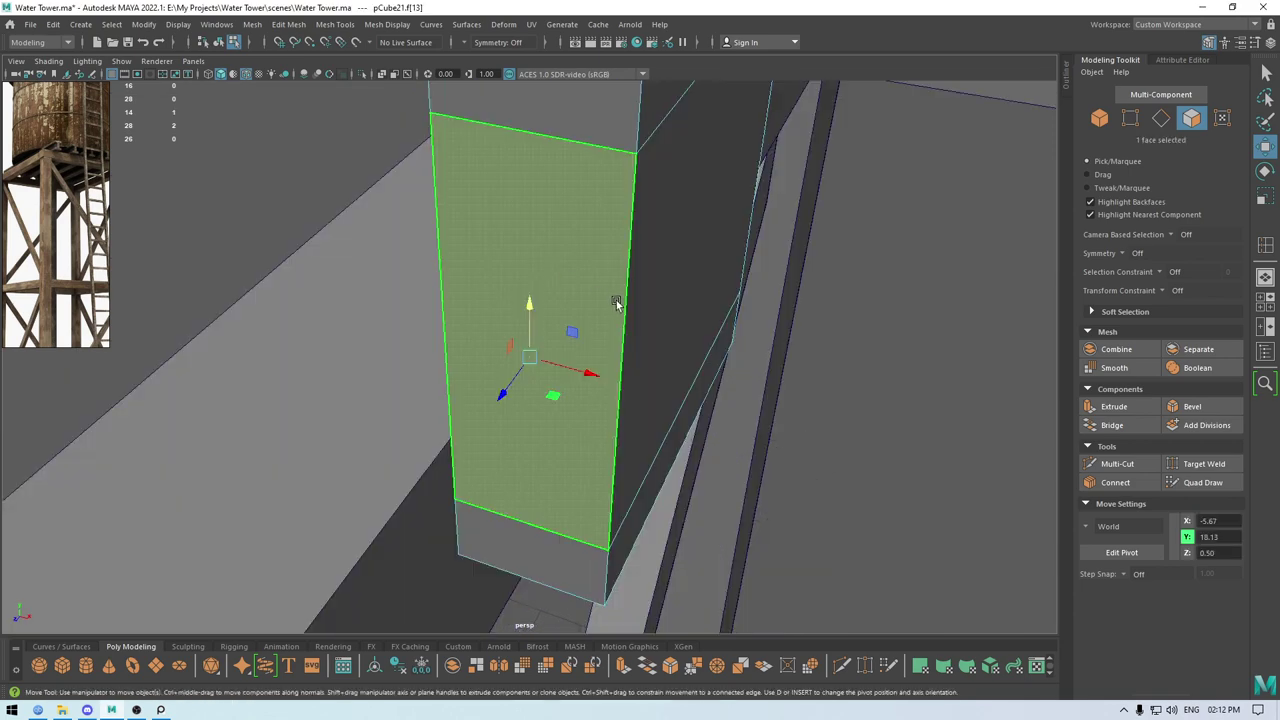
alt+right_drag(617, 303, 597, 289)
alt+drag(597, 289, 604, 217)
click(632, 188)
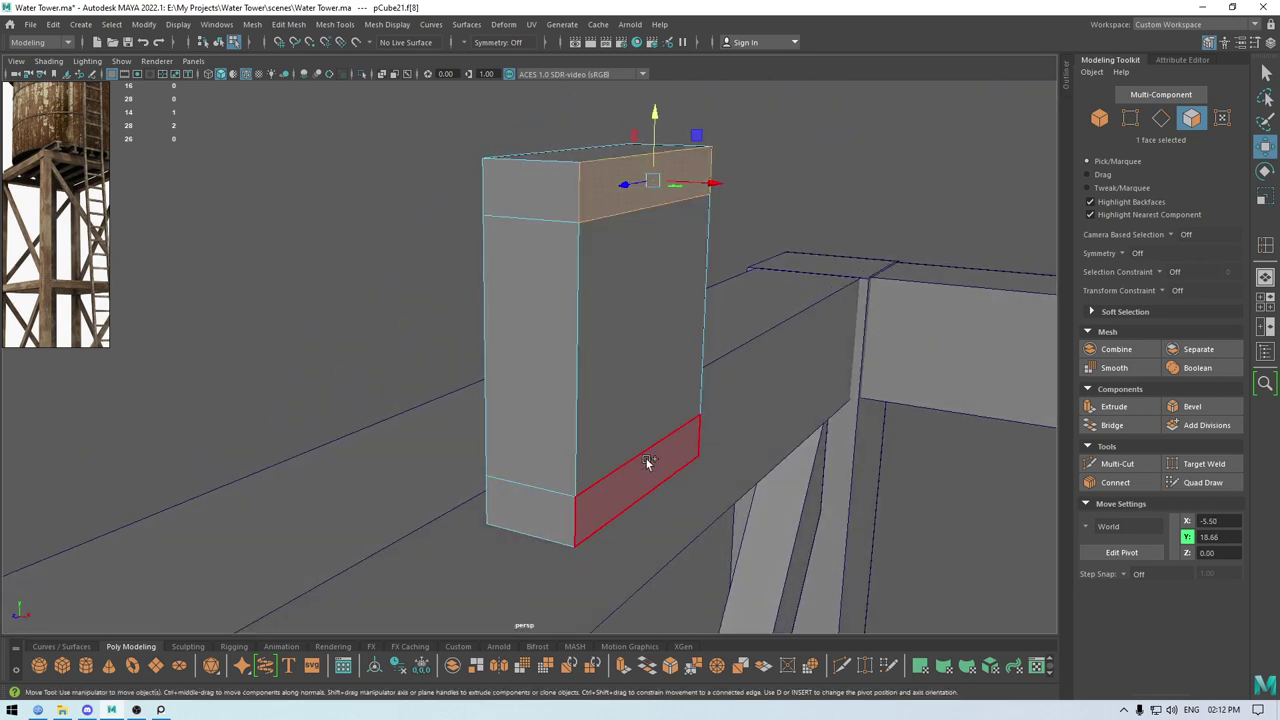
shift+click(645, 464)
alt+drag(645, 464, 738, 516)
shift+click(436, 222)
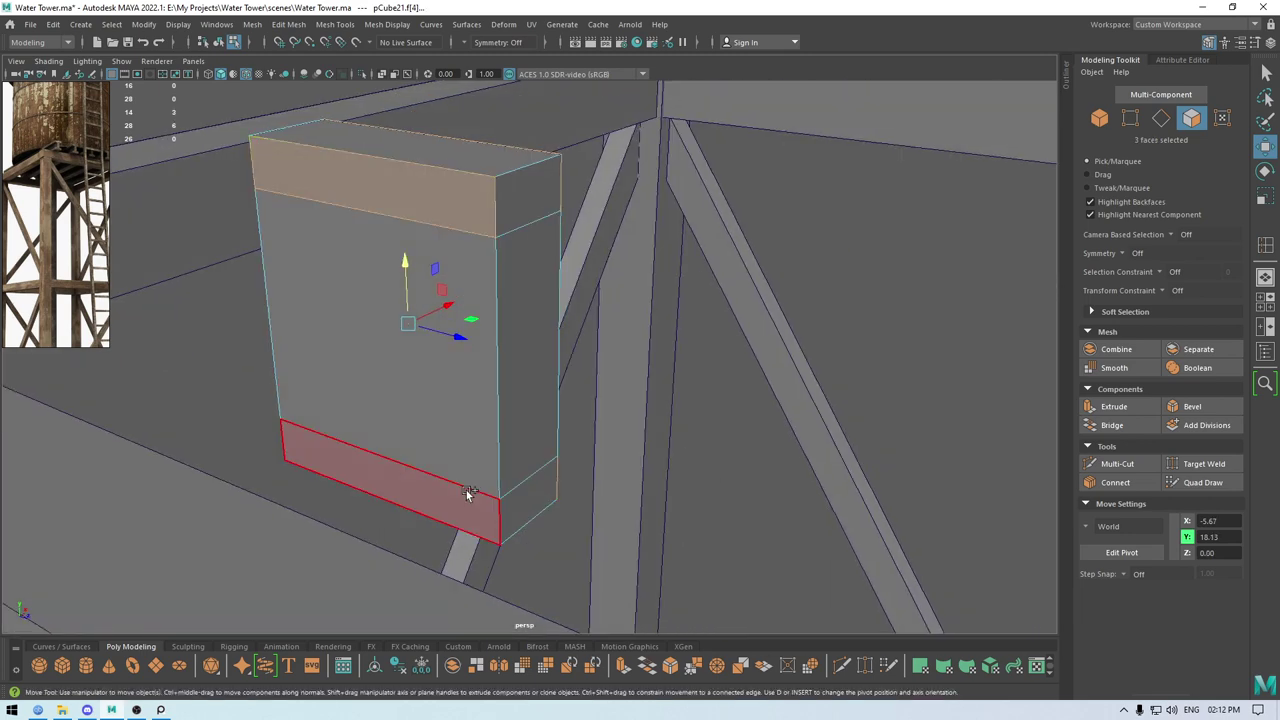
shift+click(467, 495)
alt+right_drag(520, 488, 453, 148)
alt+drag(453, 148, 354, 215)
key(ctrl+e)
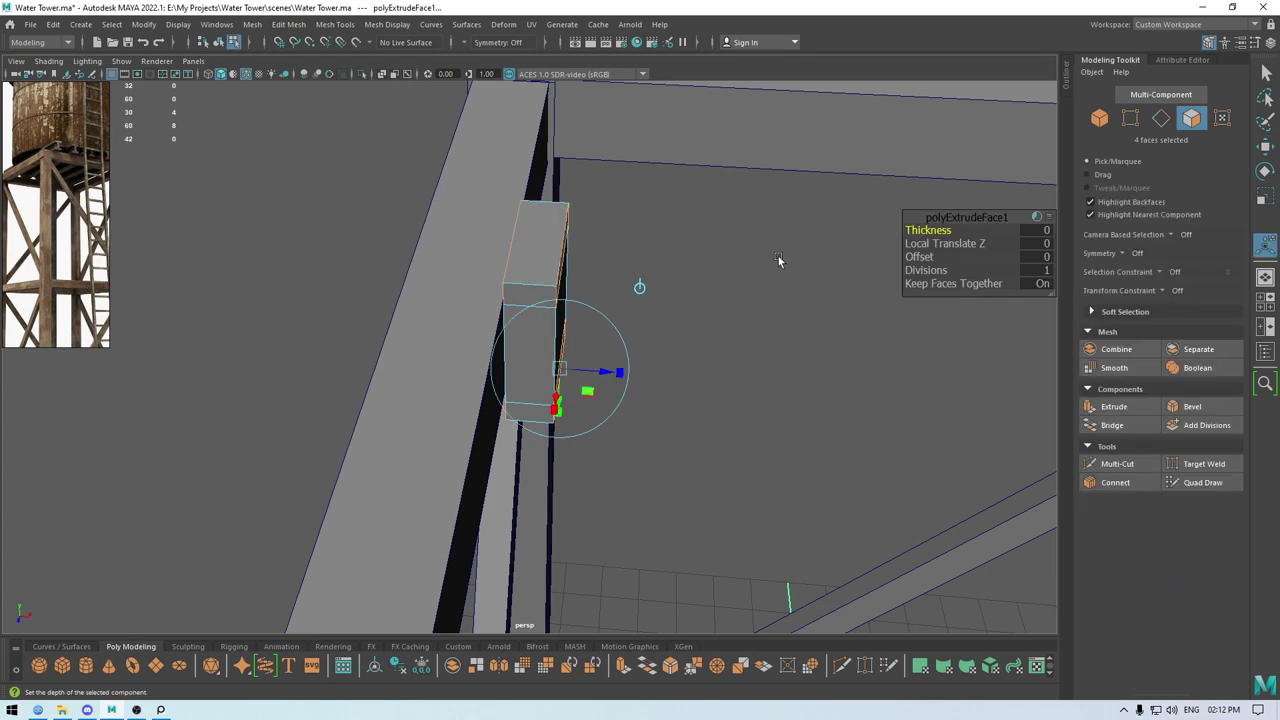
drag(905, 230, 930, 229)
key(w)
Return to object mode and stretch the I-beam along Z until it overhangs both ends of the frame.
alt+drag(548, 300, 573, 286)
right_drag(491, 300, 545, 268)
alt+right_drag(591, 354, 408, 266)
alt+drag(408, 266, 508, 318)
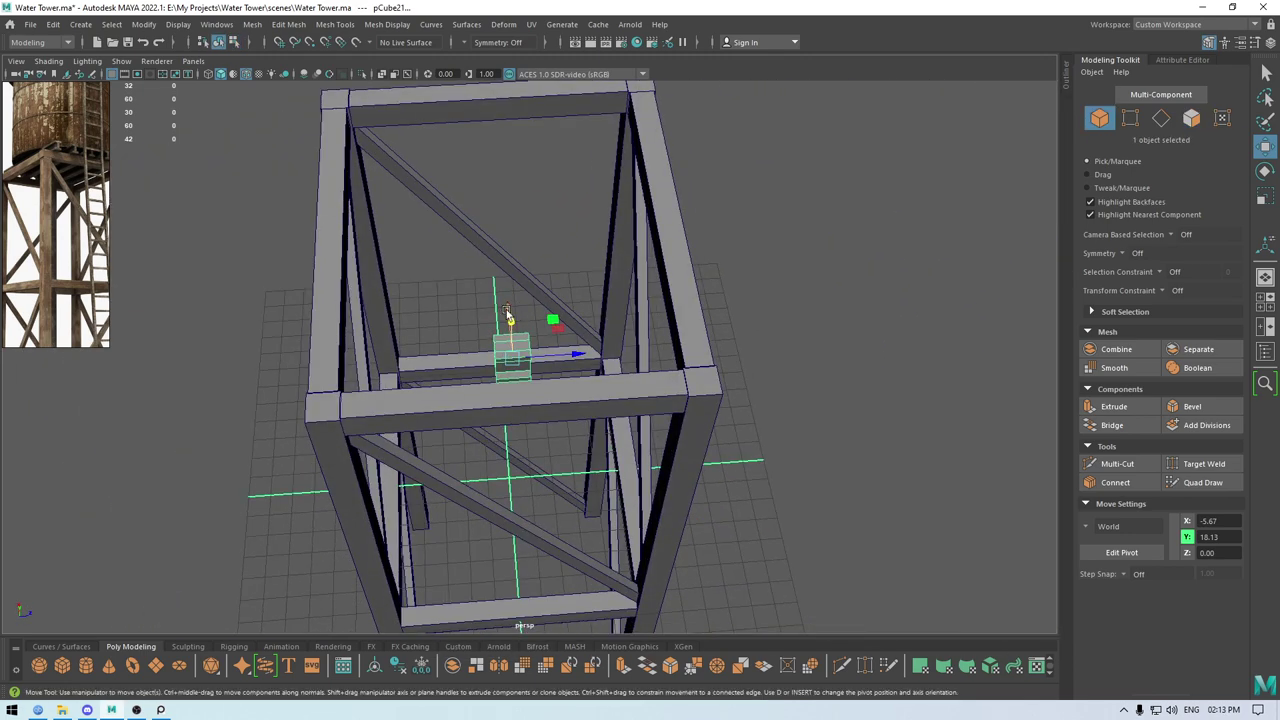
key(r)
drag(568, 356, 1225, 318)
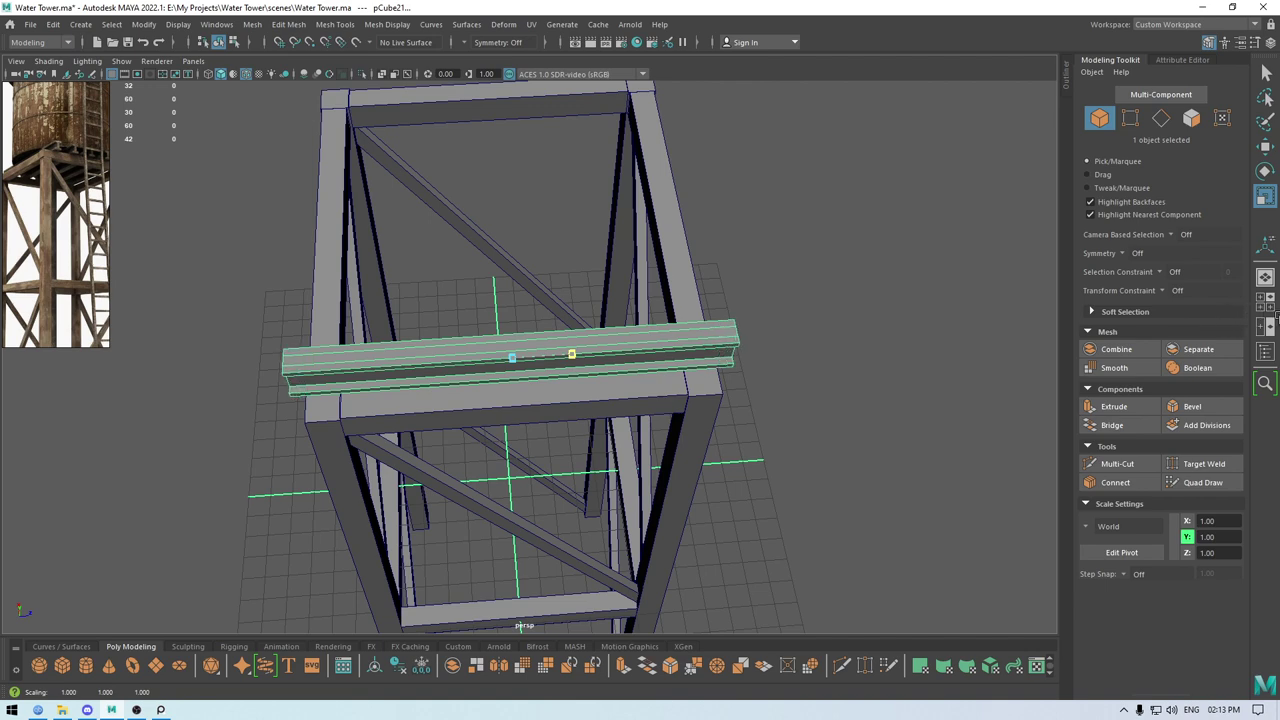
Lower the I-beam in the front view to about Y 18.11 so it rests on the top beam.
key(w)
alt+drag(904, 342, 626, 303)
key(space)
drag(626, 303, 613, 334)
scroll(613, 334, up, 4)
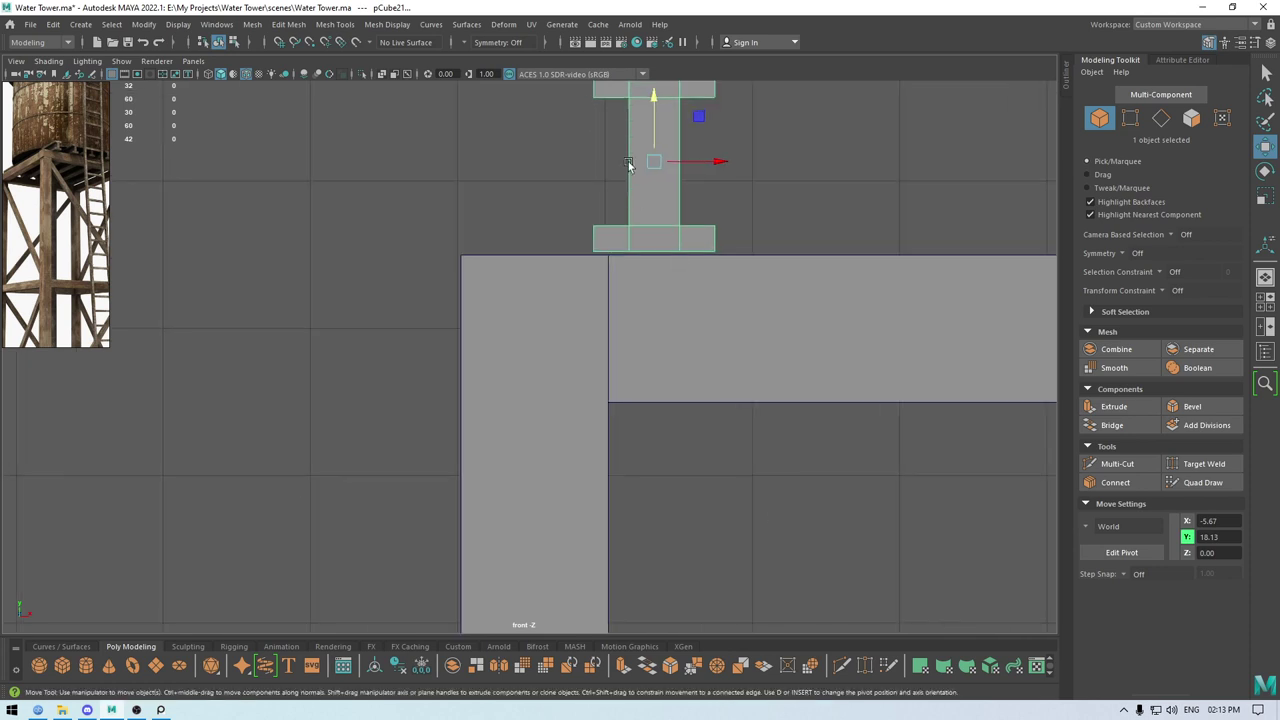
alt+middle_drag(629, 163, 591, 287)
drag(610, 233, 606, 237)
Narrow the I-beam's web and flanges in the front view by moving its side vertices along X.
right_drag(626, 166, 534, 149)
drag(628, 173, 767, 450)
drag(725, 299, 713, 300)
drag(453, 162, 630, 409)
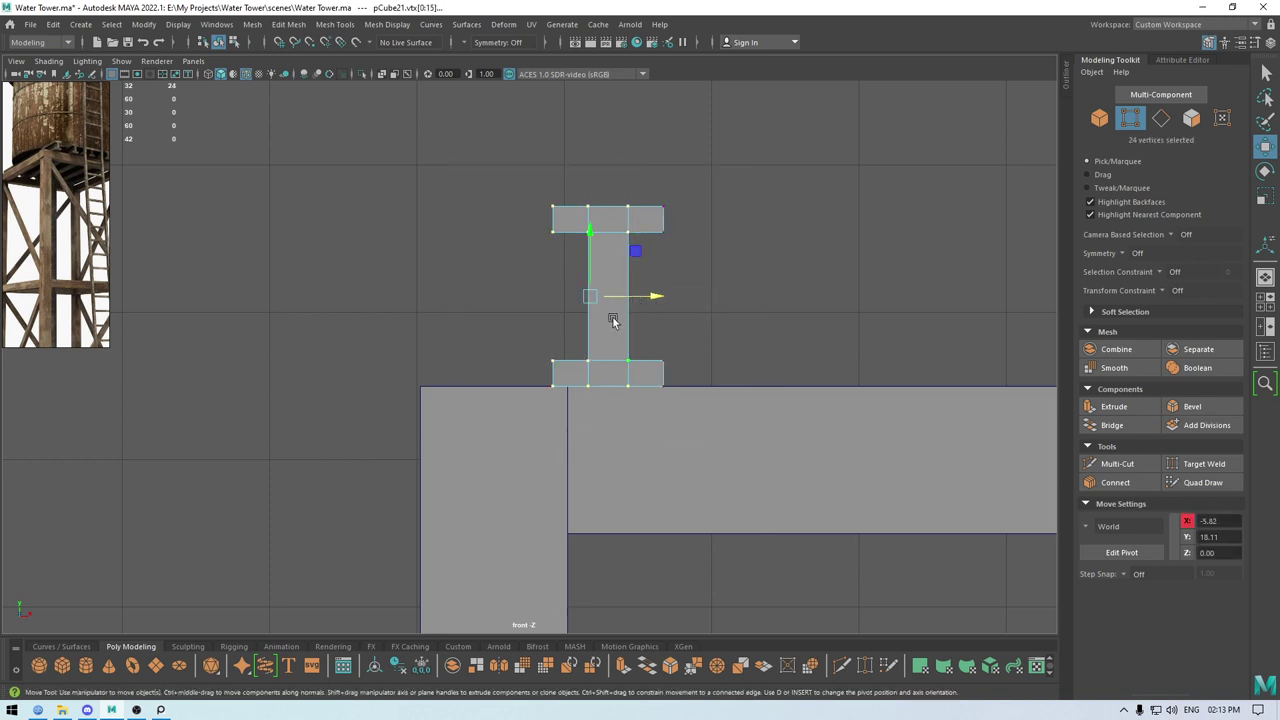
drag(478, 94, 602, 431)
drag(641, 298, 625, 243)
key(space)
alt+drag(604, 373, 595, 367)
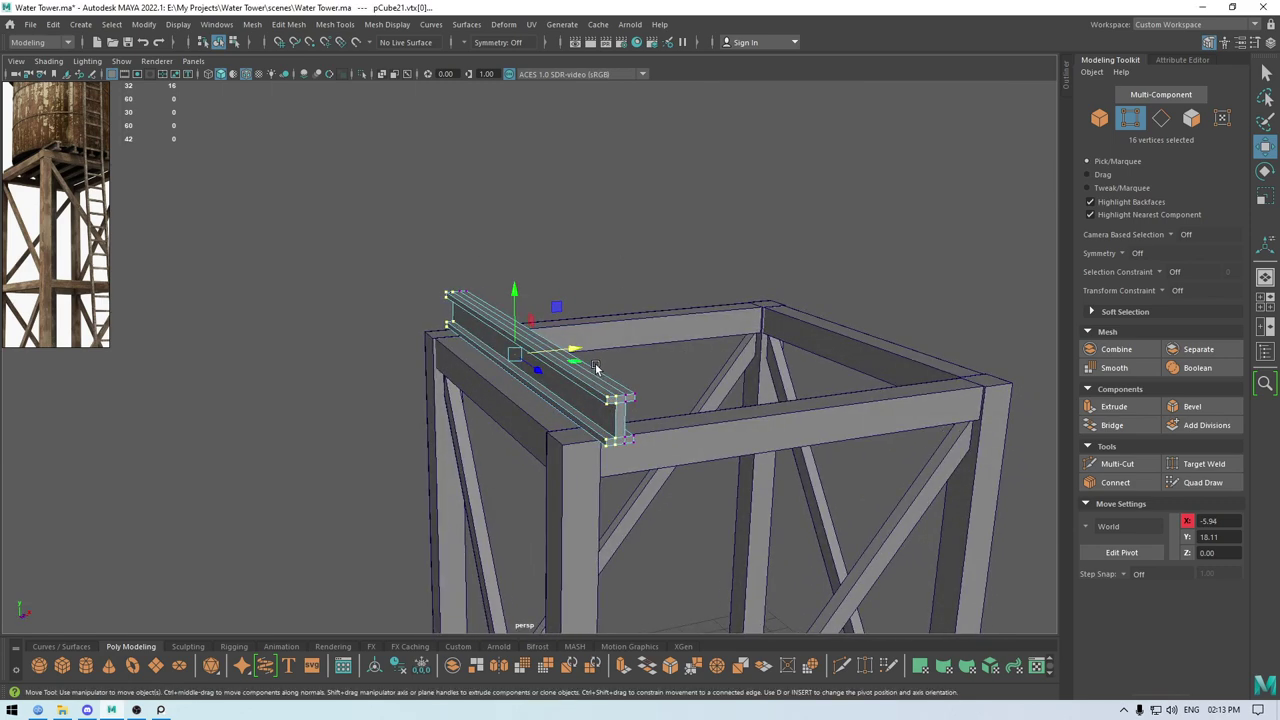
Switch to edge selection and select the edges running along the length of the I-beam.
right_drag(595, 338, 580, 302)
alt+drag(575, 361, 563, 332)
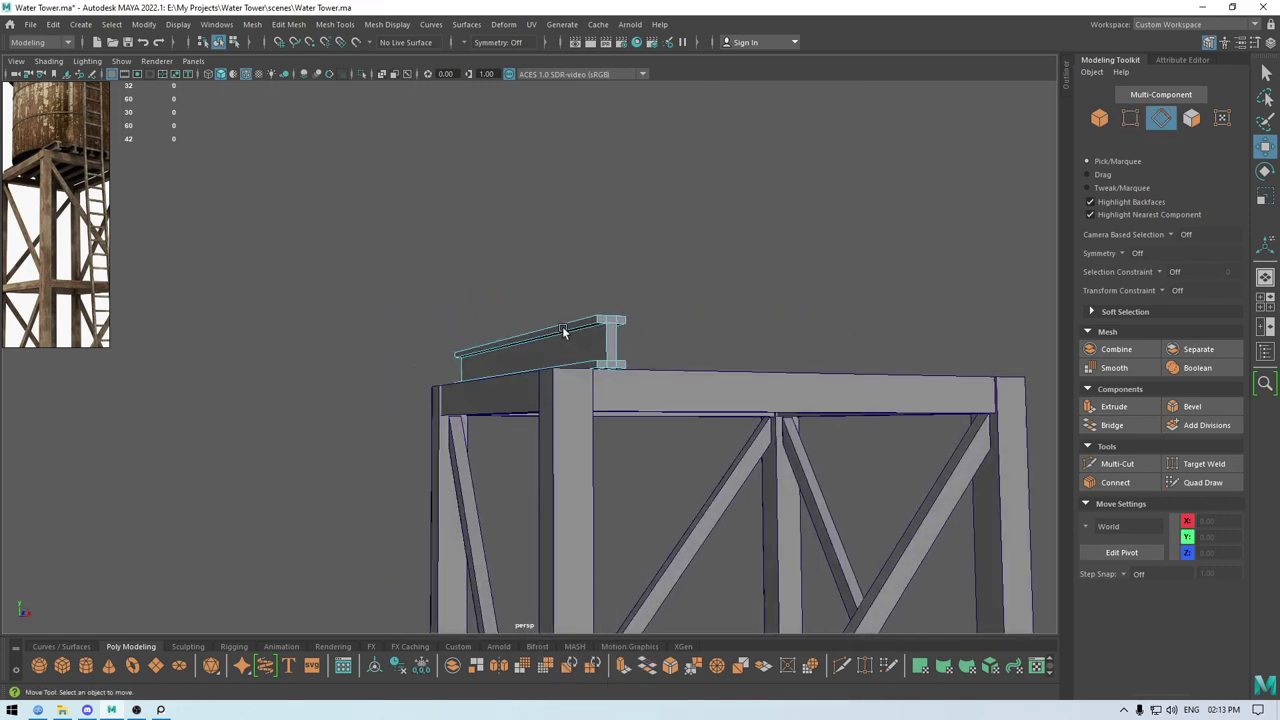
alt+right_drag(563, 332, 562, 437)
alt+drag(562, 437, 651, 449)
drag(626, 561, 626, 563)
alt+drag(675, 430, 614, 457)
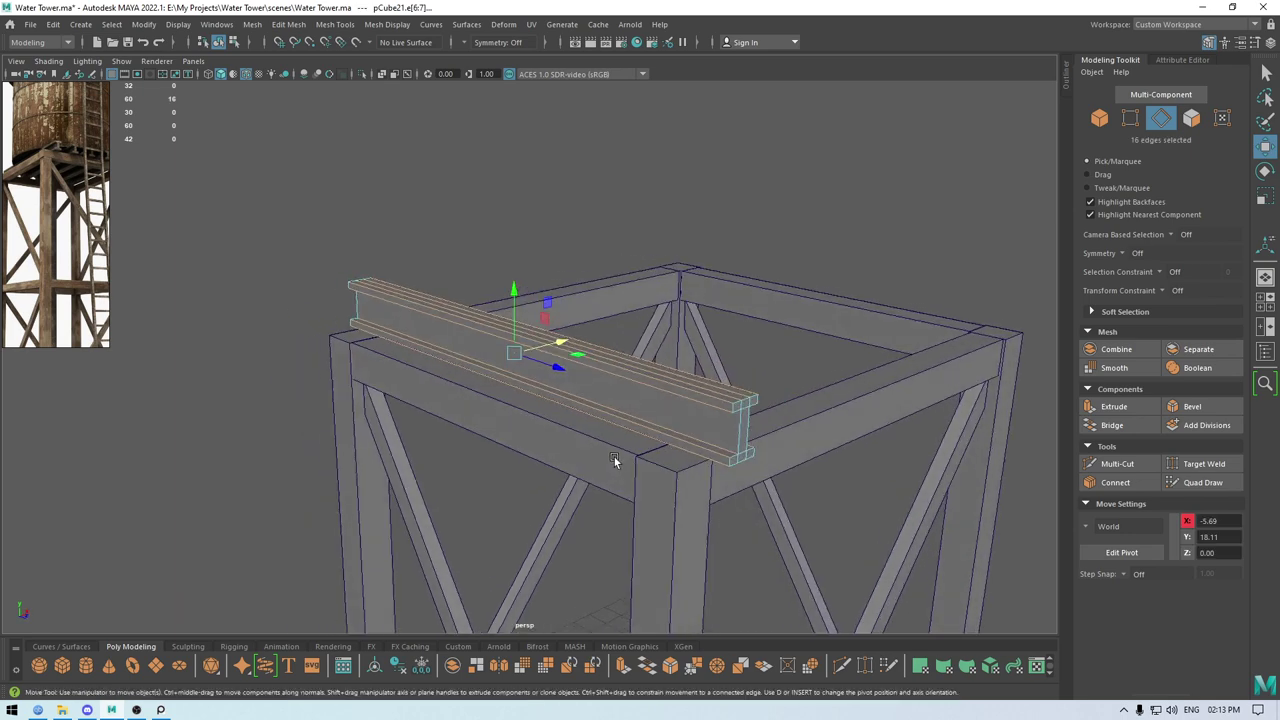
Add the outline edges of the web and flanges at both I-beam ends to the edge selection.
alt+right_drag(614, 457, 597, 460)
alt+drag(597, 460, 554, 486)
alt+middle_drag(590, 495, 655, 405)
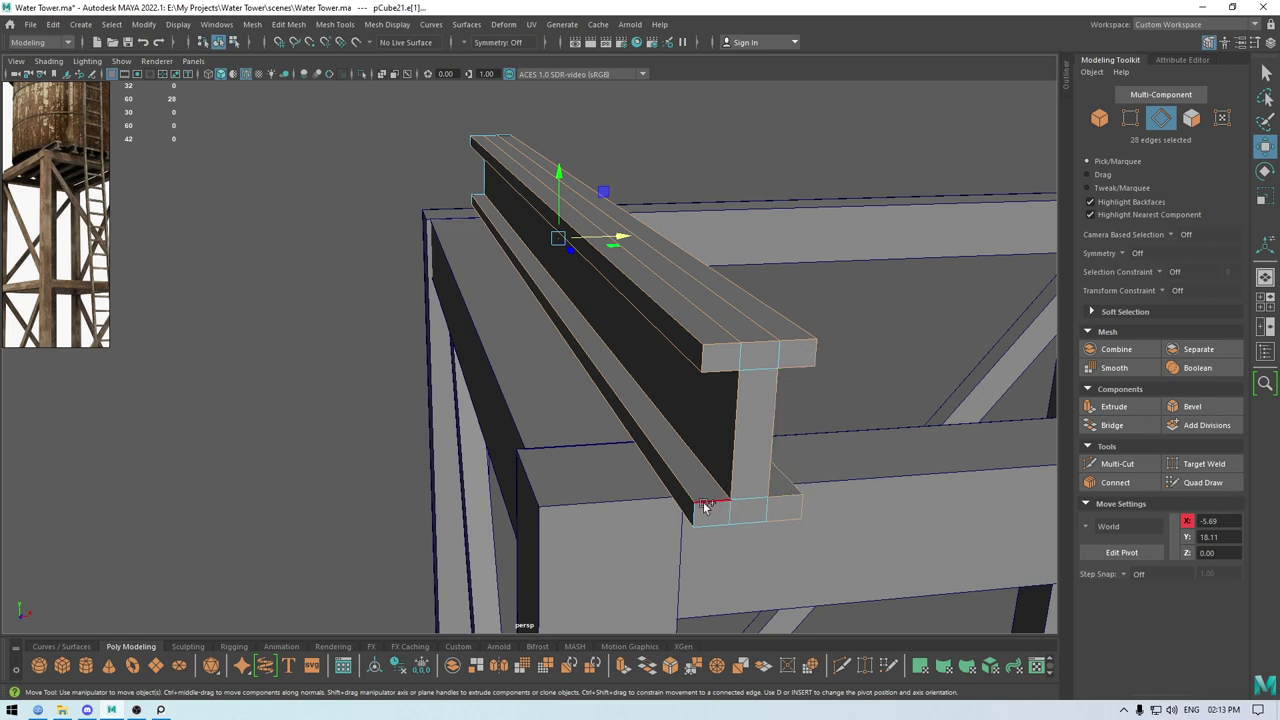
alt+drag(748, 549, 652, 420)
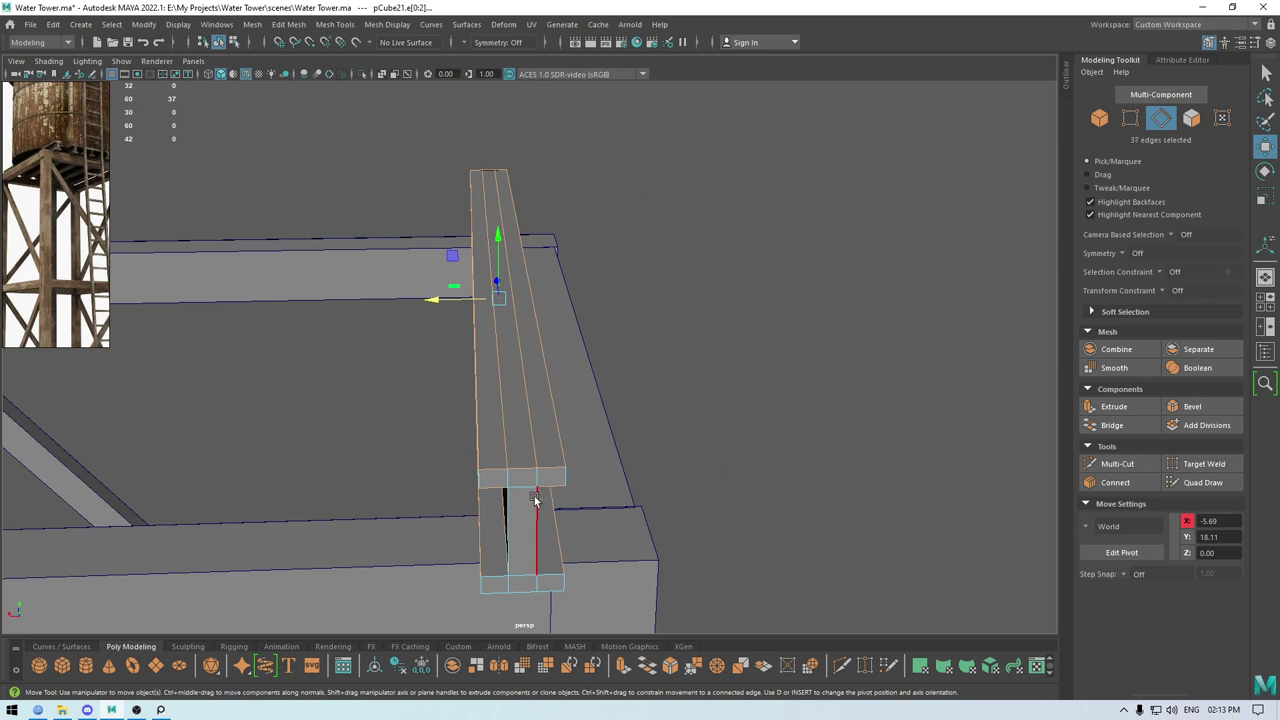
alt+drag(535, 499, 614, 472)
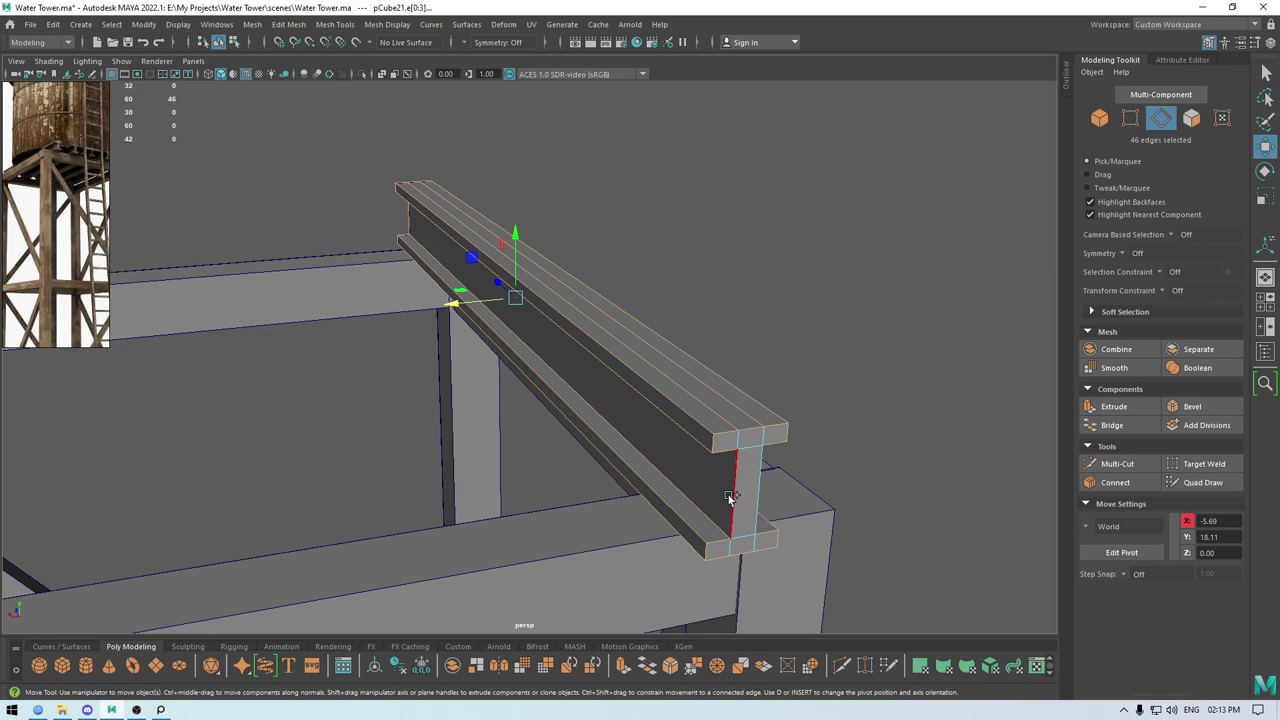
alt+drag(799, 511, 476, 498)
alt+right_drag(476, 498, 548, 470)
Bevel the selected I-beam edges with a fraction of 0.32 and 2 segments.
shift+right_drag(594, 371, 648, 367)
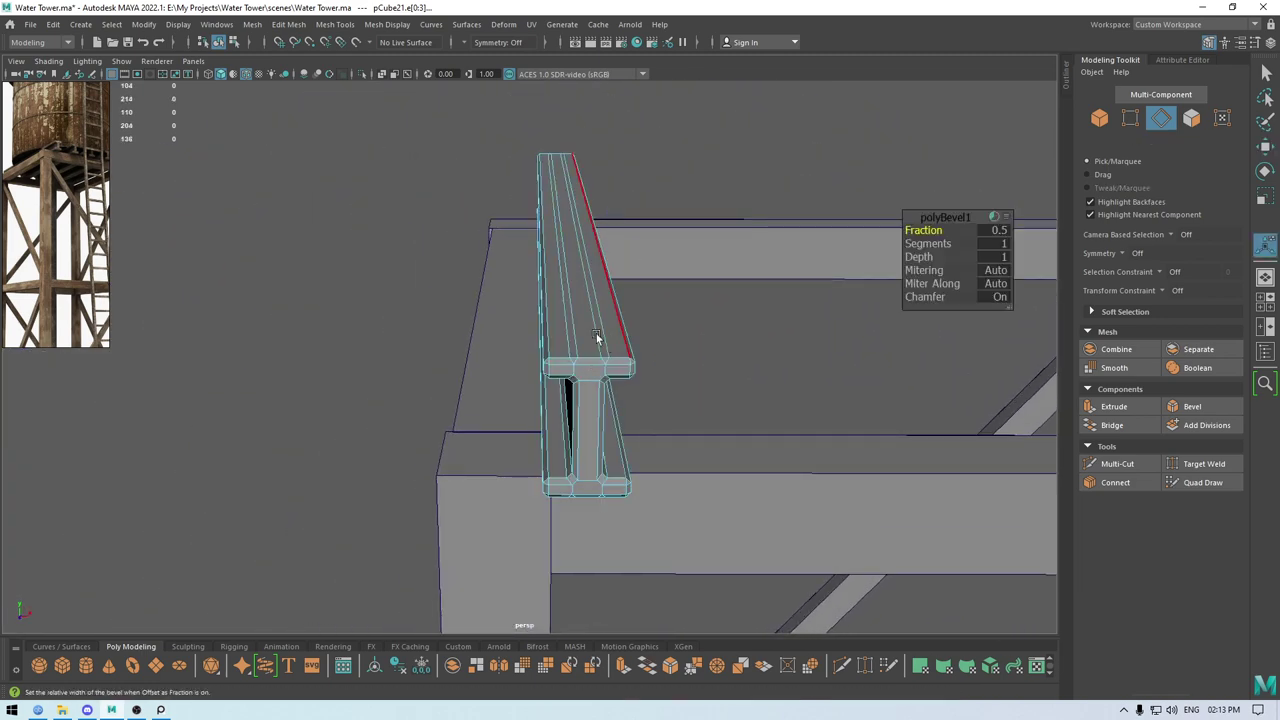
alt+drag(597, 339, 672, 408)
drag(926, 231, 968, 246)
alt+drag(716, 318, 797, 289)
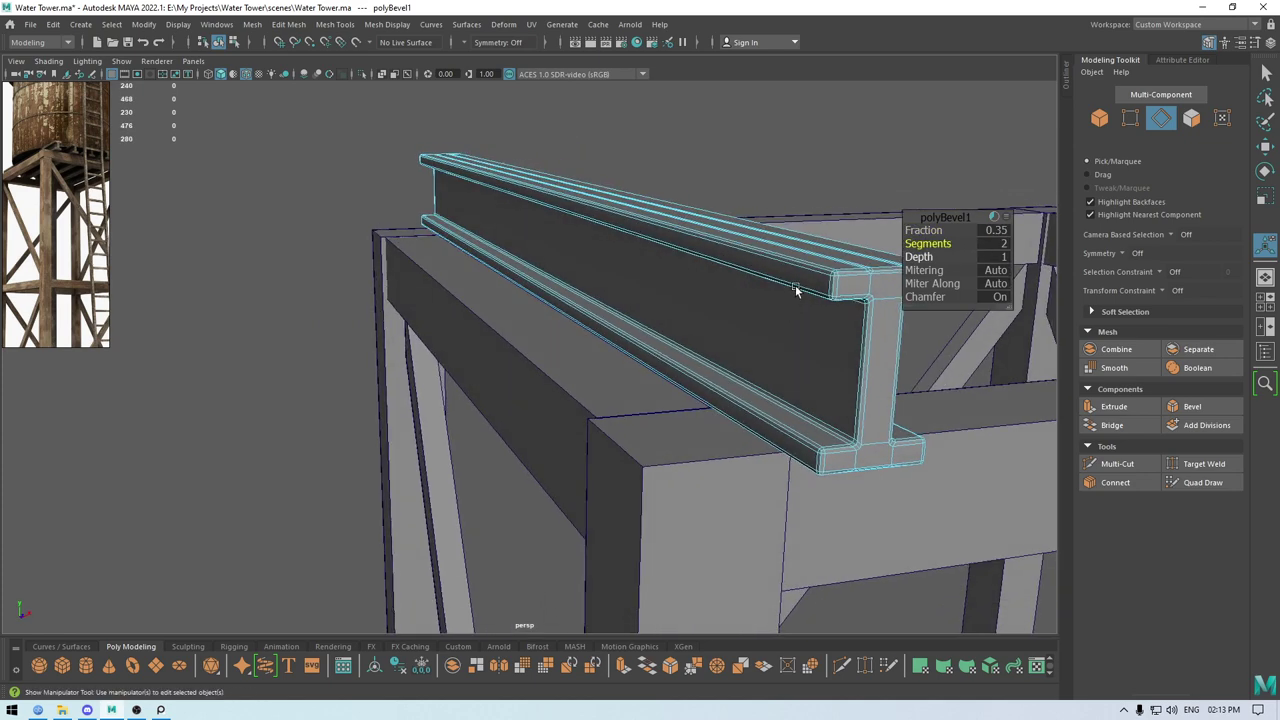
drag(935, 230, 939, 230)
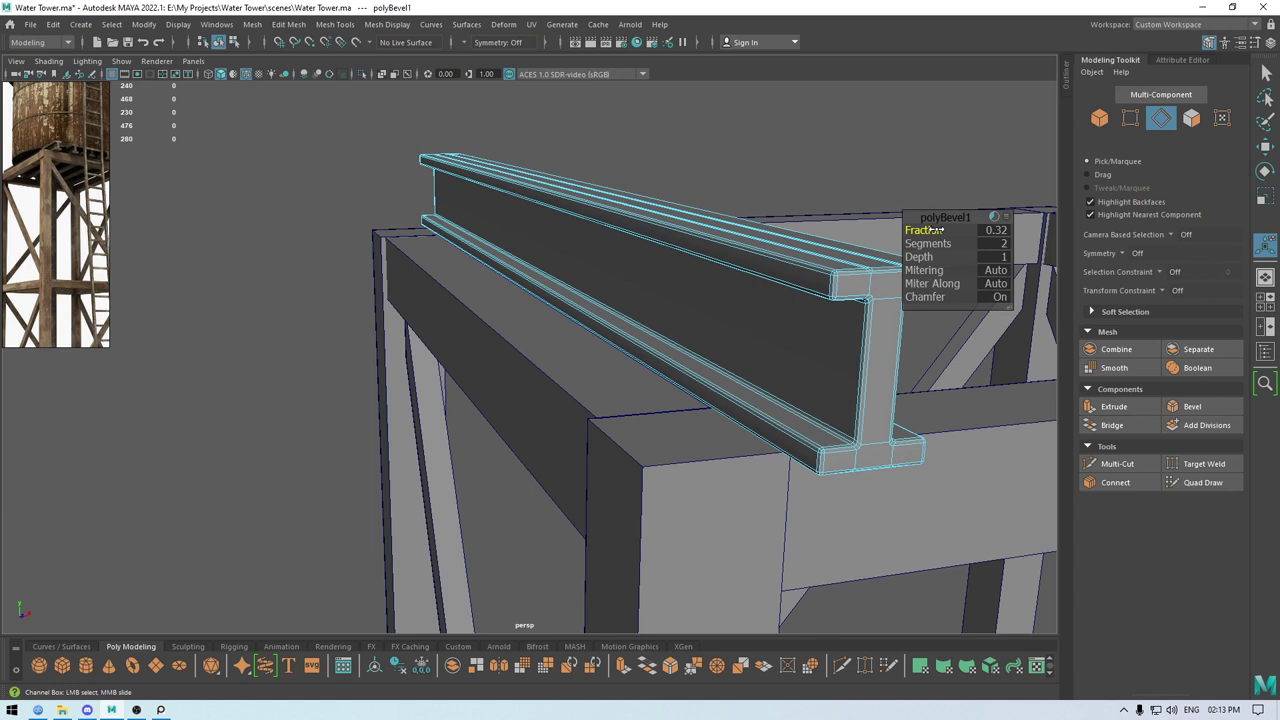
key(w)
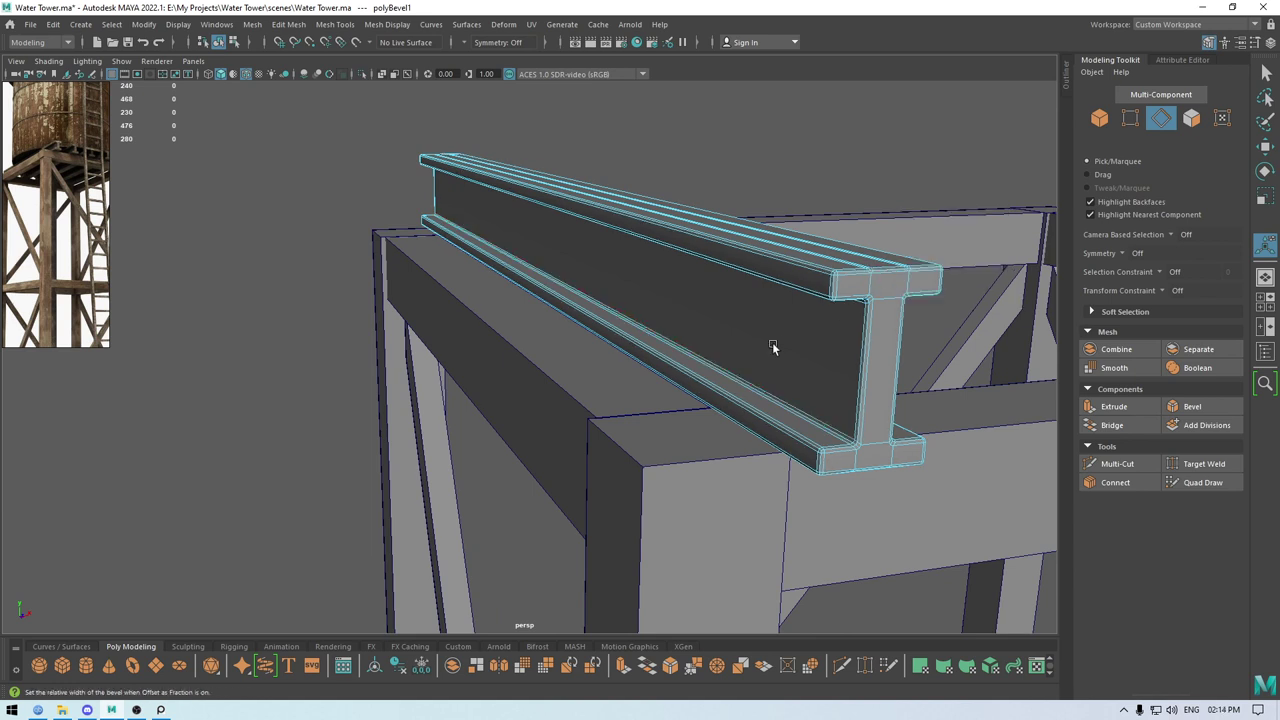
Return to object mode, examine the I-beam's blinn1 material attributes, and bring back the modeling tools.
right_drag(774, 338, 872, 600)
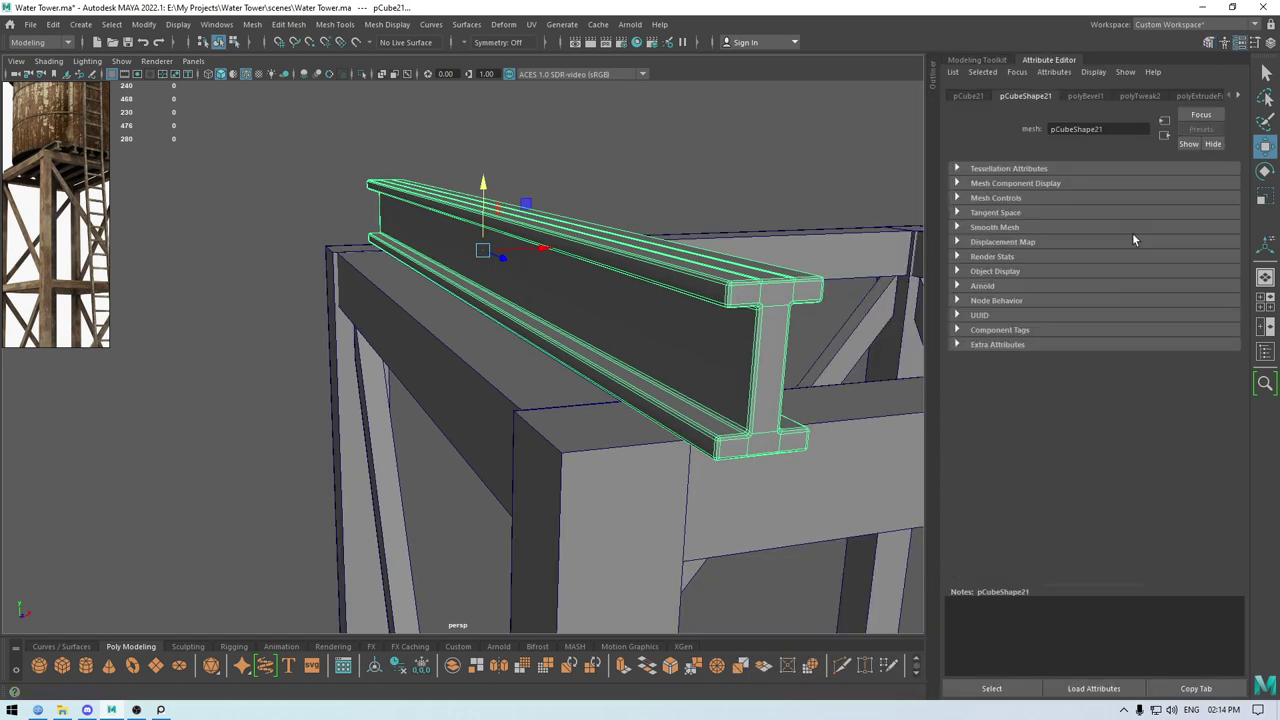
click(1132, 236)
click(1238, 95)
click(1200, 216)
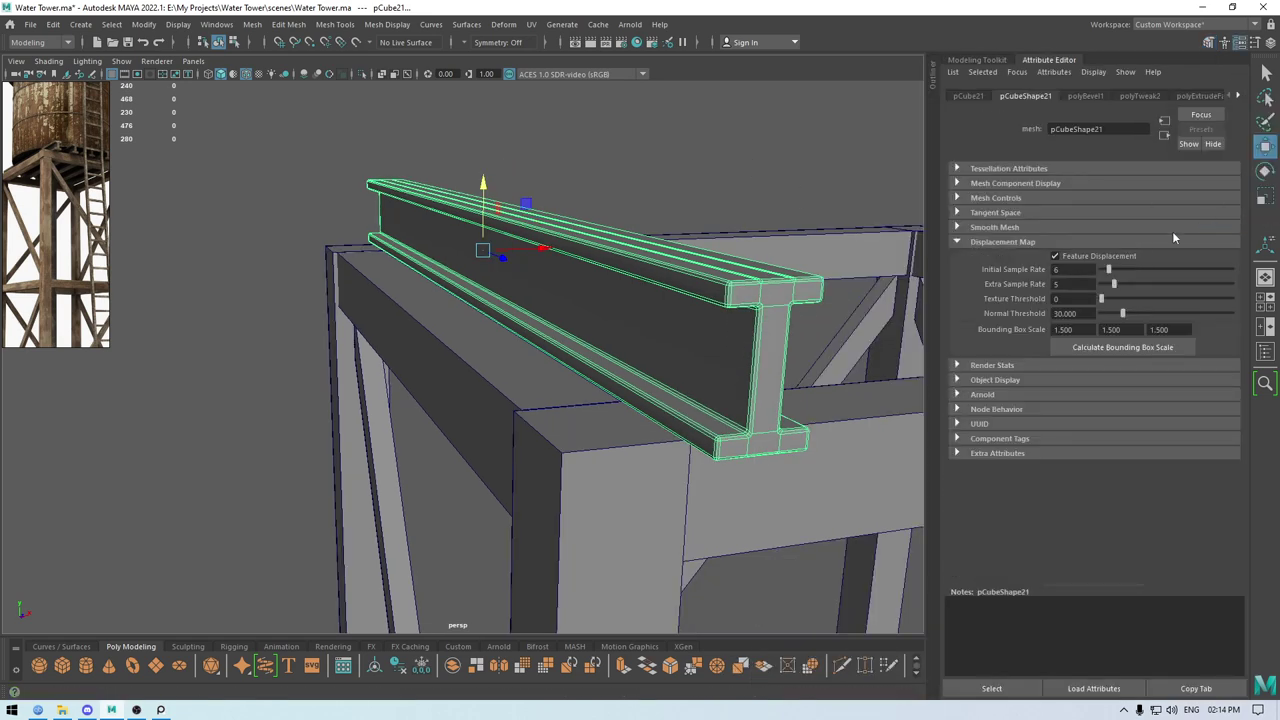
click(1144, 248)
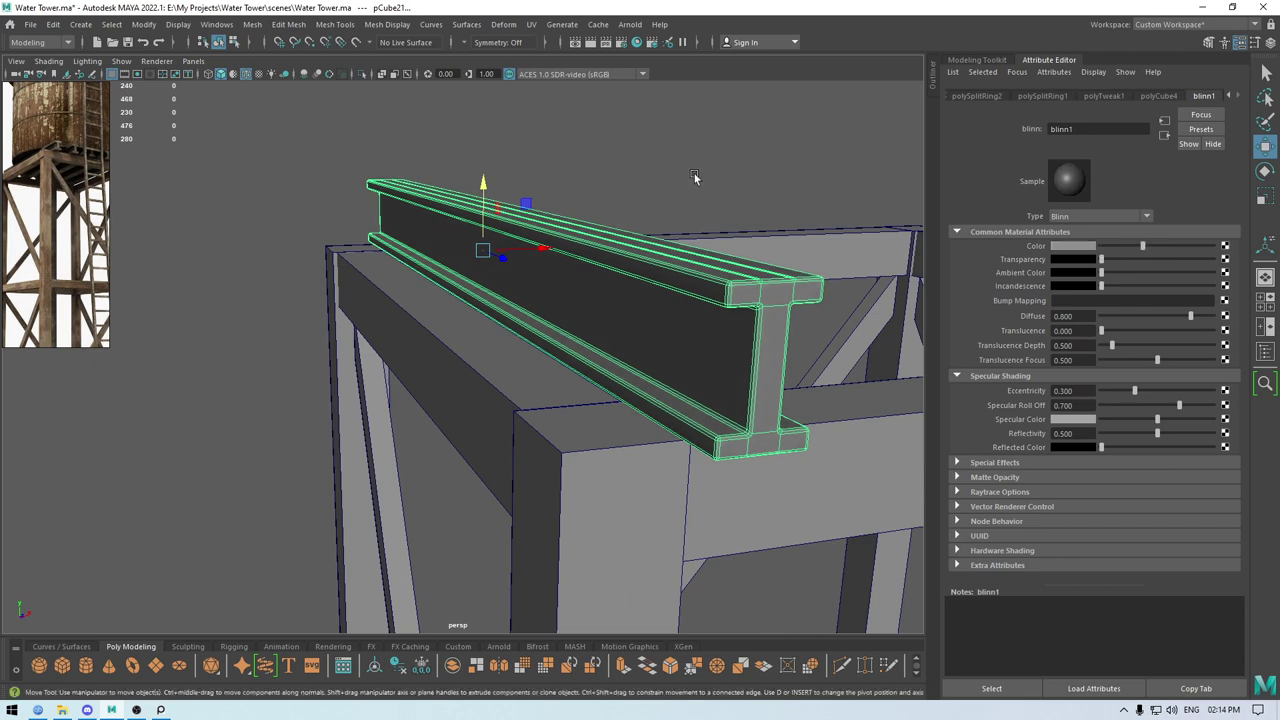
click(694, 178)
scroll(601, 110, down, 4)
click(979, 60)
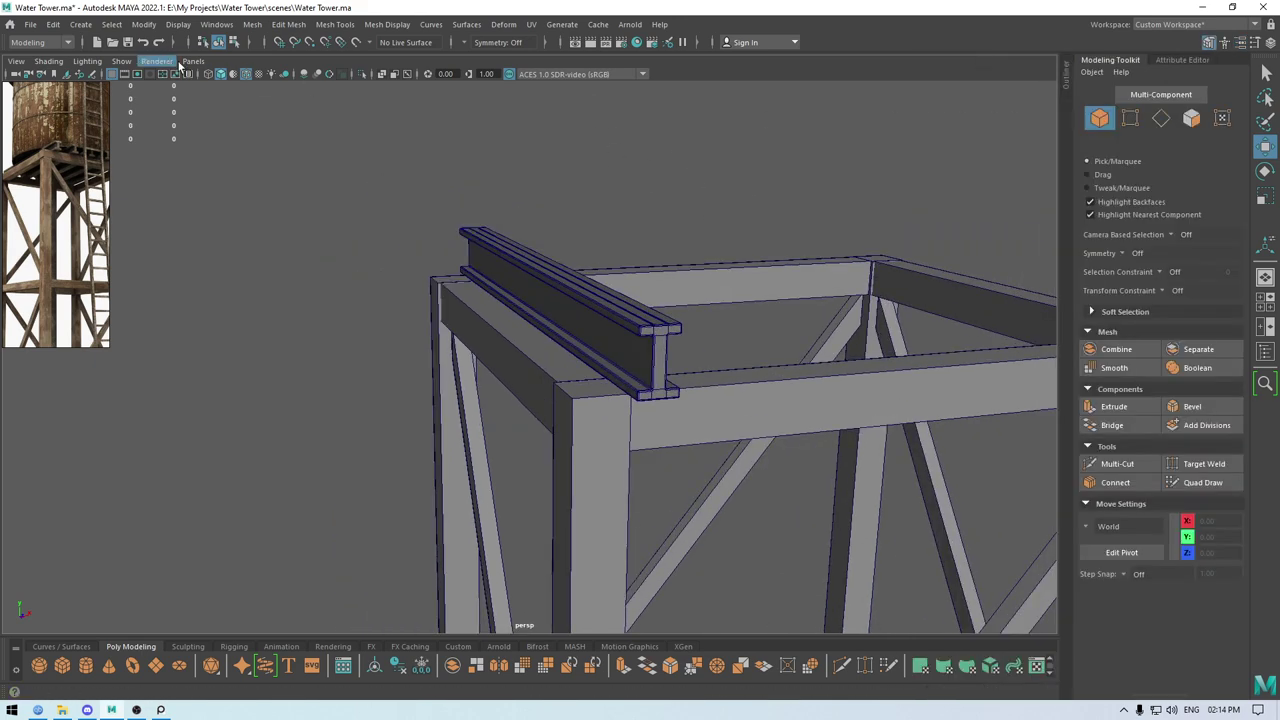
Turn off the wireframe overlay on the shaded model and save the scene.
click(245, 76)
alt+drag(357, 278, 333, 196)
scroll(346, 346, down, 4)
key(ctrl+s)
Move the I-beam in the front view along X to about -5.87, closer to the frame's corner.
alt+drag(556, 268, 483, 331)
key(space)
alt+right_drag(483, 331, 539, 305)
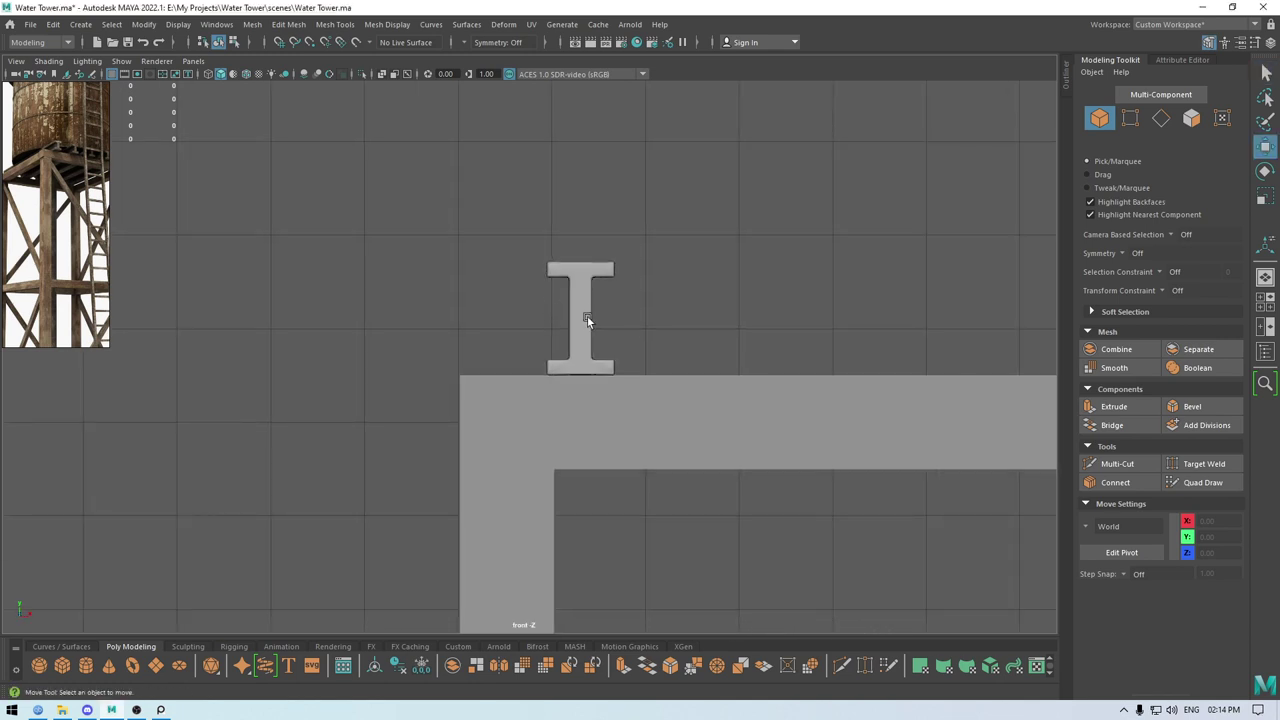
click(587, 315)
drag(651, 320, 631, 322)
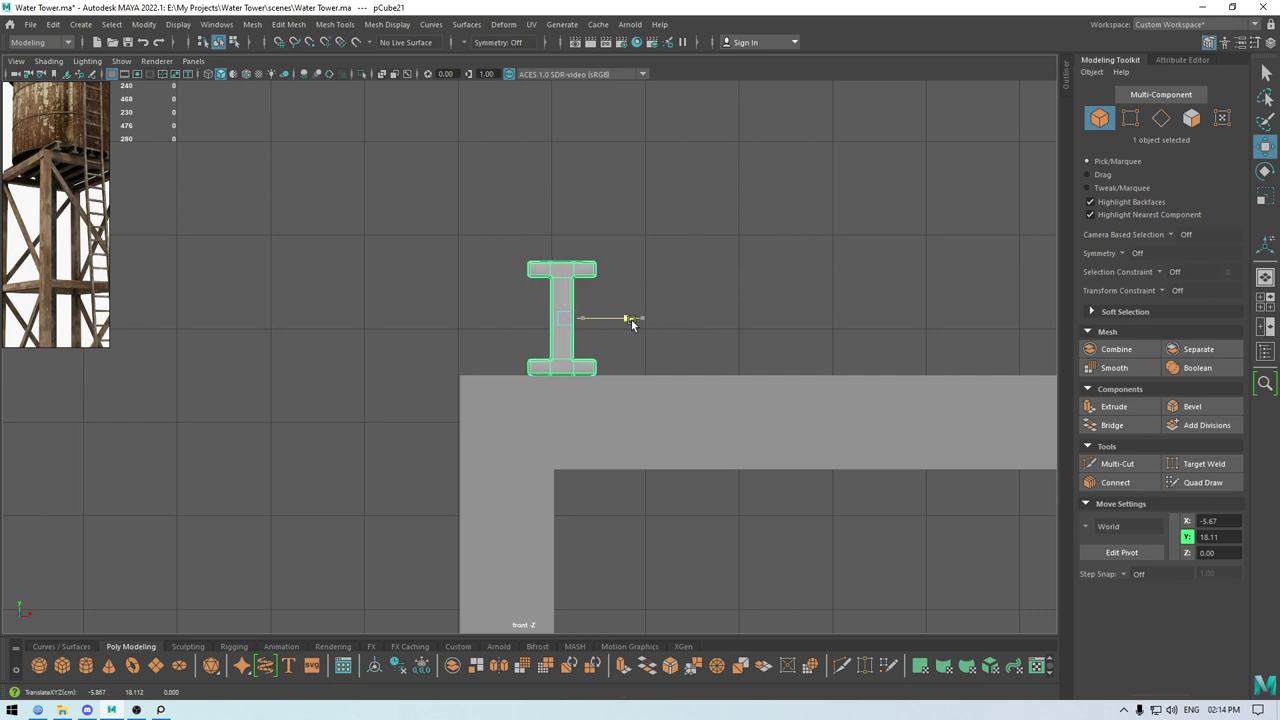
Duplicate the I-beam and move the copy along X to about -4.32.
scroll(619, 301, down, 4)
alt+middle_drag(599, 275, 497, 276)
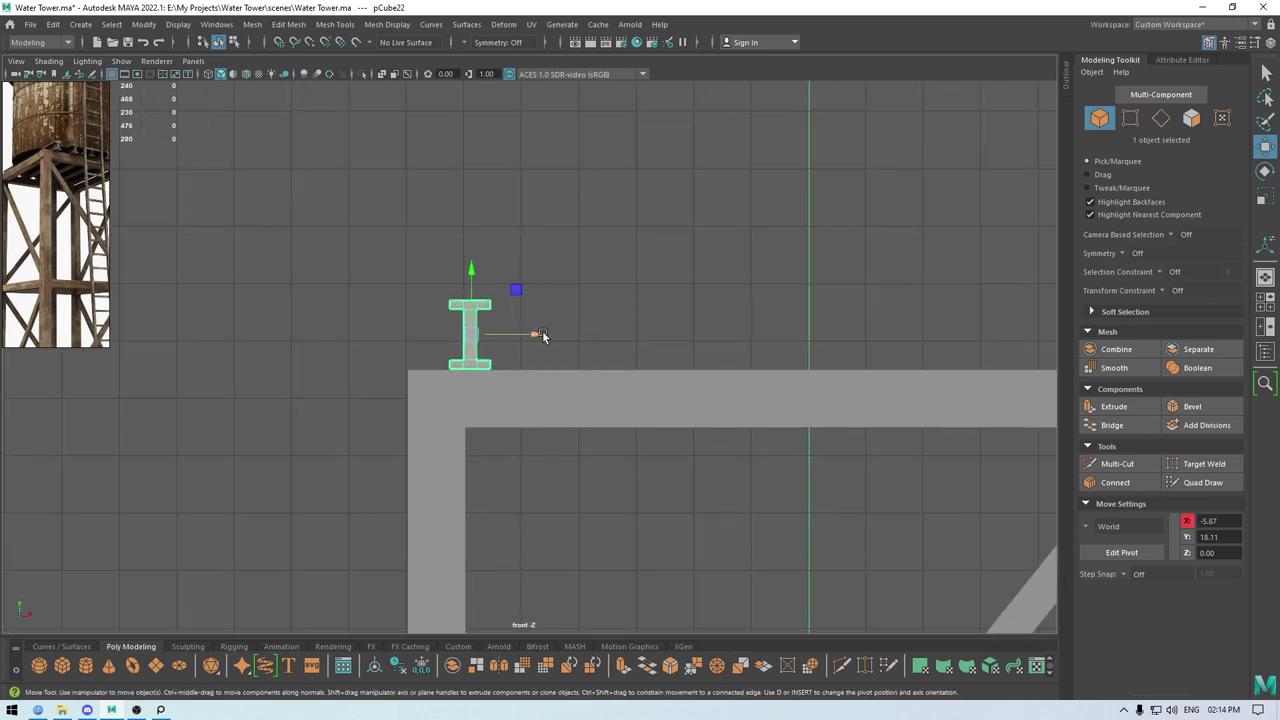
shift+drag(543, 335, 630, 335)
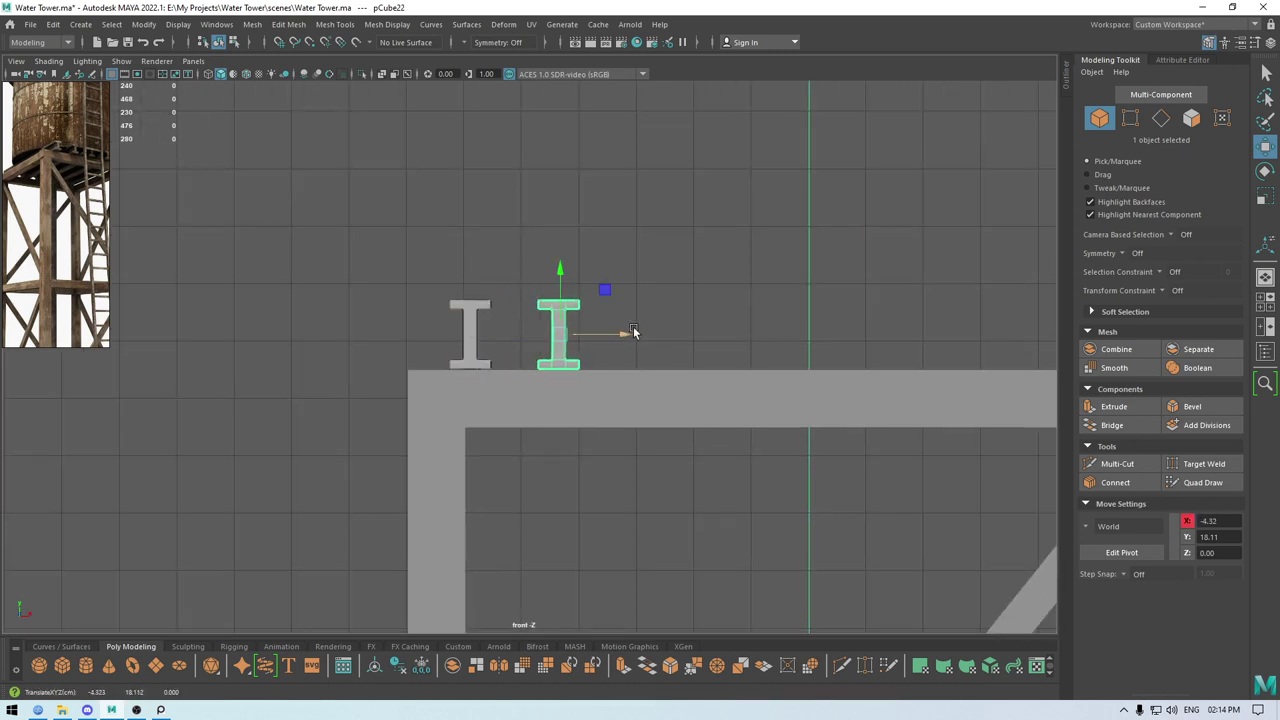
scroll(612, 262, down, 5)
alt+middle_drag(588, 284, 504, 270)
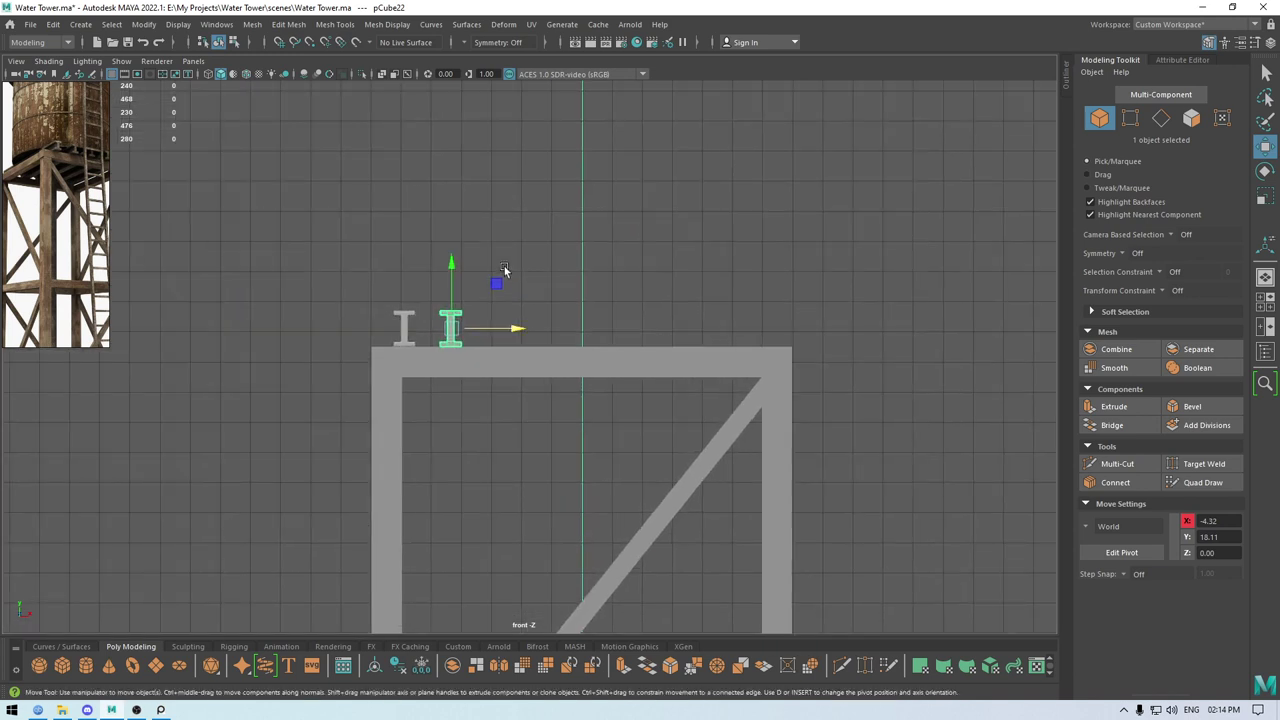
Repeat the spaced duplication until a row of nine I-beams spans the frame's top.
key(shift+d)
key(shift+d)
key(shift+d)
key(shift+d)
key(shift+d)
key(shift+d)
key(shift+d)
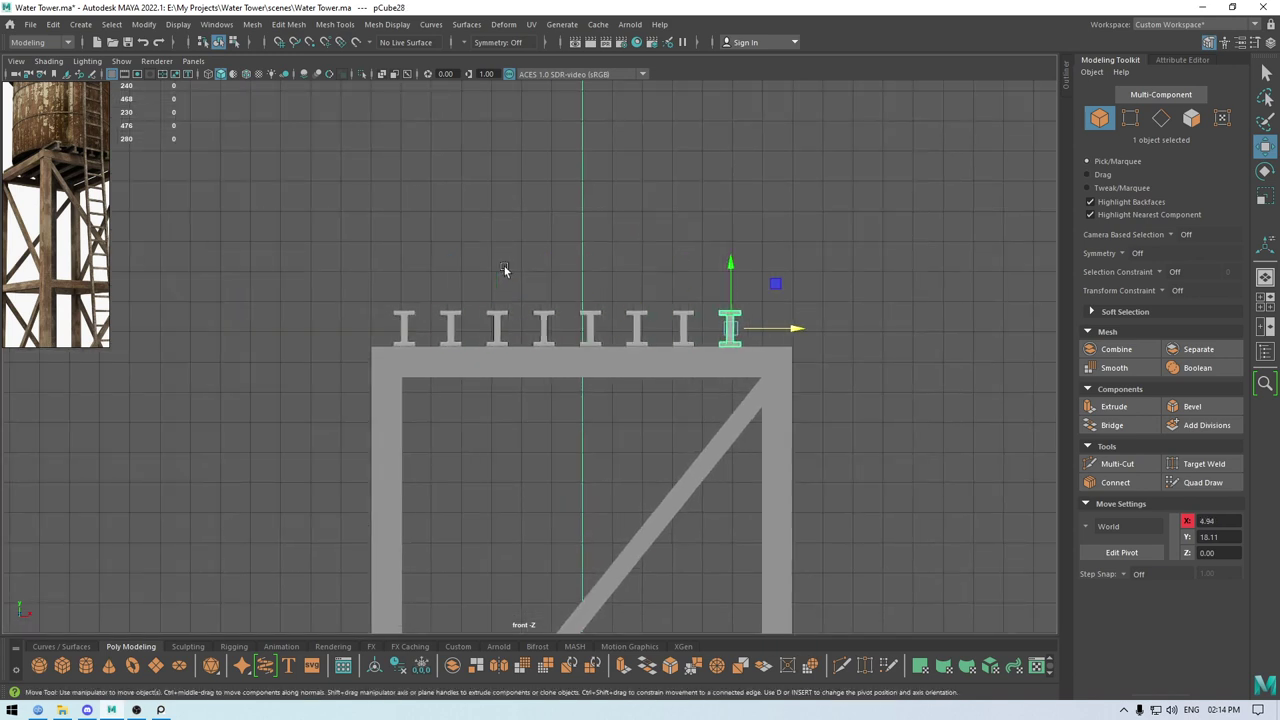
Shift all nine I-beams slightly along X to center the row on the frame, and save the scene.
drag(880, 238, 335, 340)
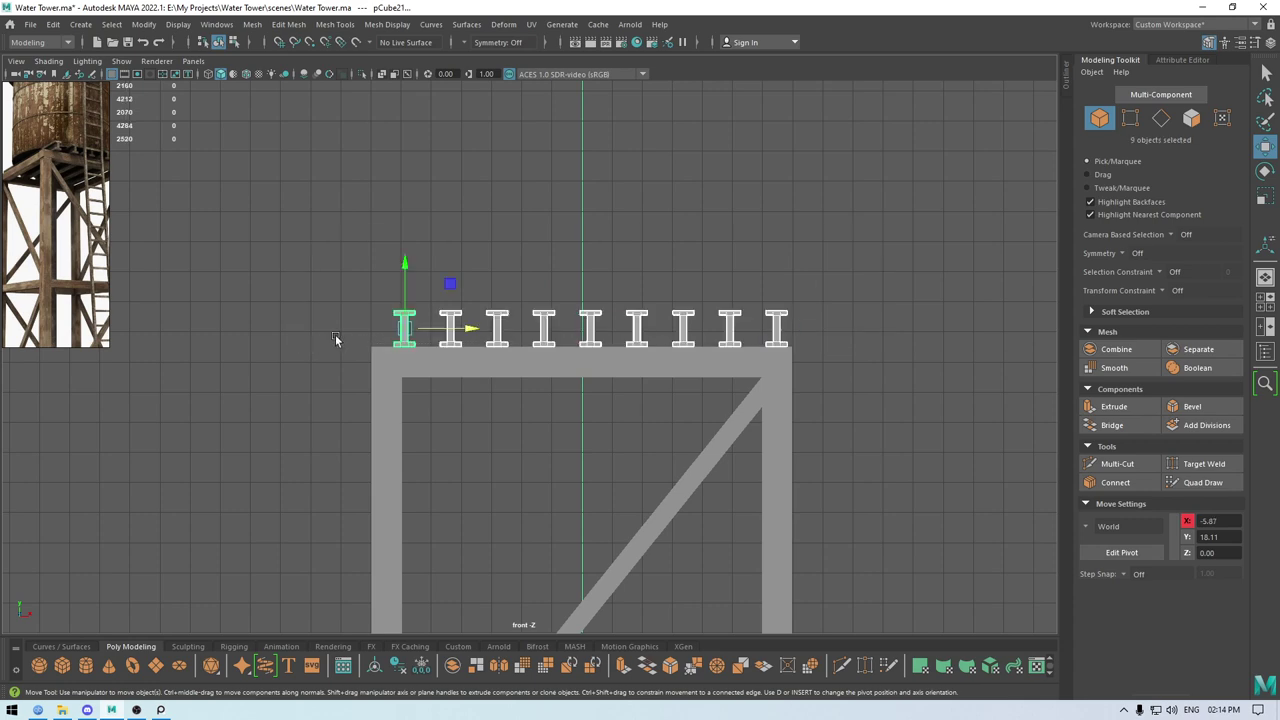
drag(476, 328, 470, 278)
key(space)
alt+drag(515, 236, 620, 223)
click(584, 216)
scroll(560, 205, down, 5)
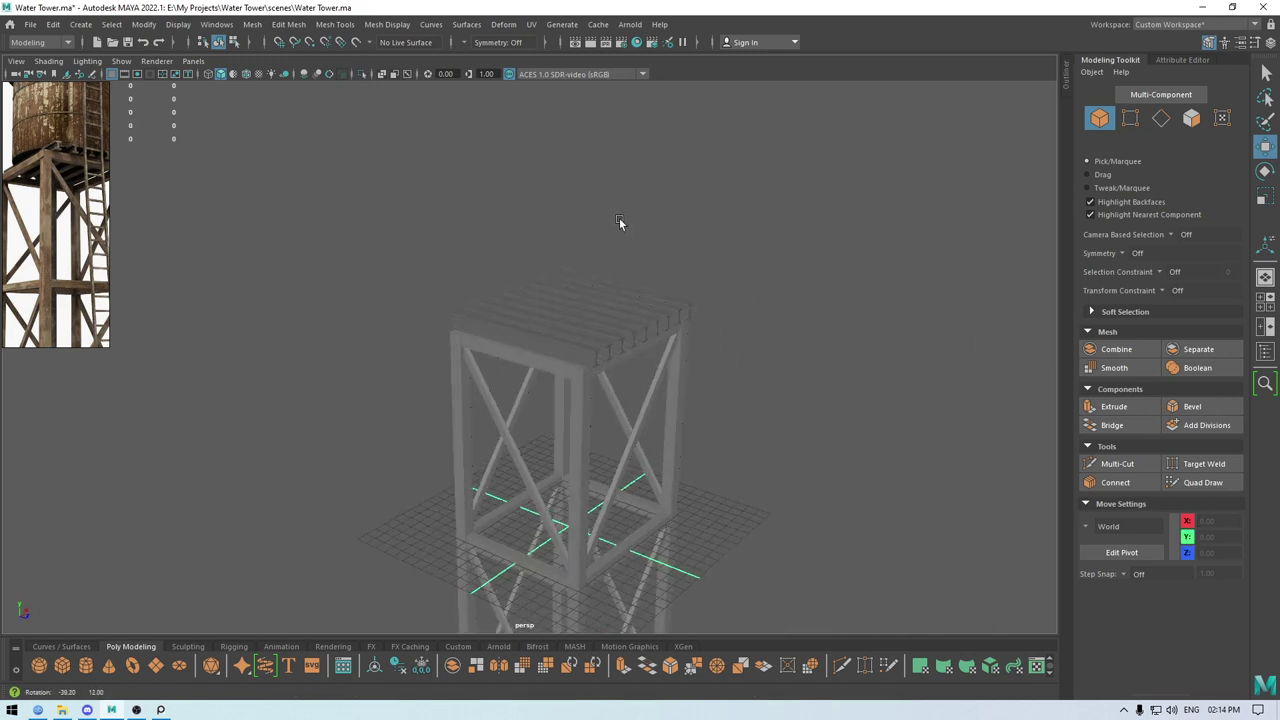
key(ctrl+s)
Create a polygon cylinder for the tank and raise it above the I-beams to about Y 20.99.
alt+drag(627, 332, 592, 293)
mouse_move(395, 215)
alt+mouse_down()
mouse_move(377, 231)
mouse_move(401, 240)
mouse_move(392, 230)
alt+mouse_up()
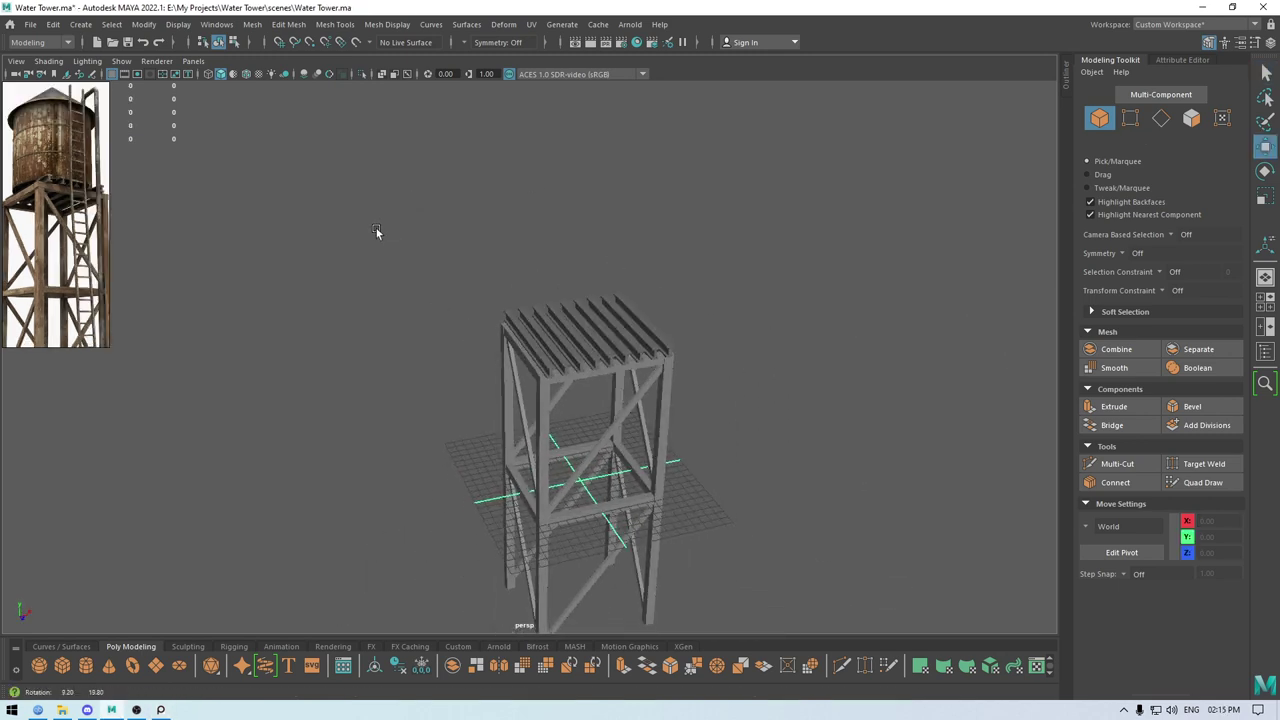
scroll(377, 234, down, 2)
shift+right_click(495, 222)
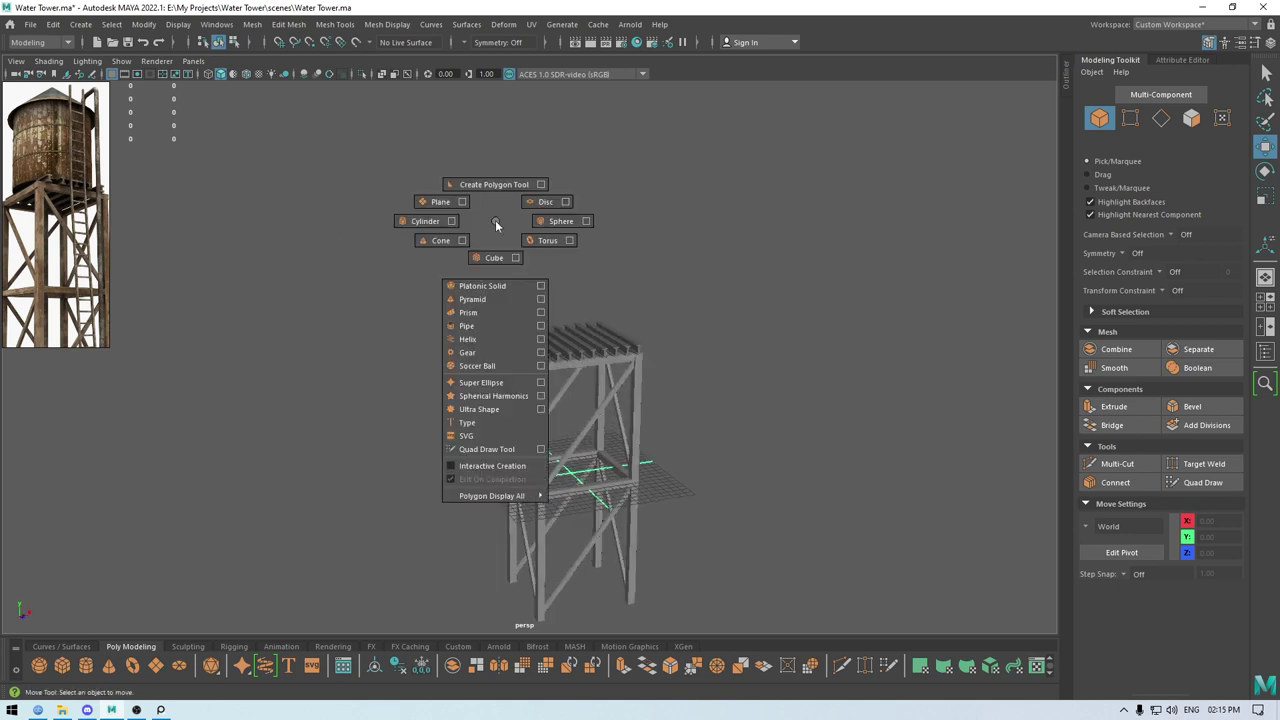
click(424, 221)
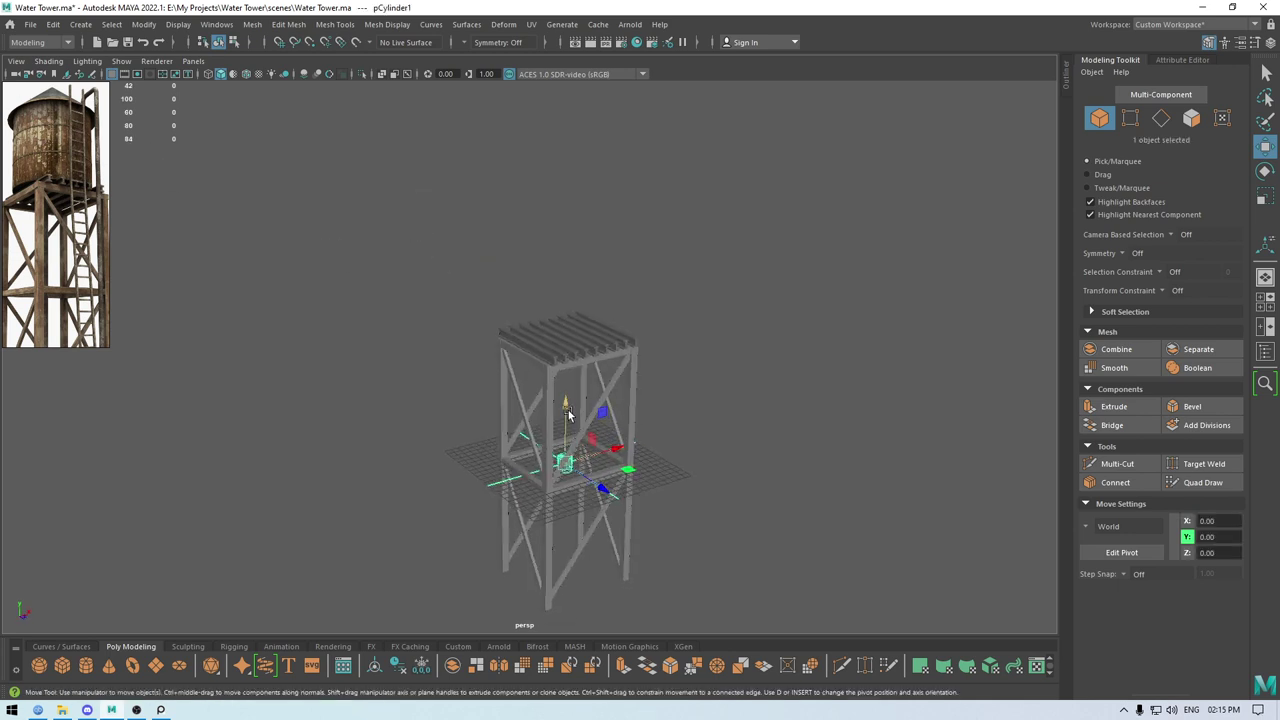
drag(566, 418, 567, 250)
Set the tank cylinder's radius to 6 after trying 5.
key(t)
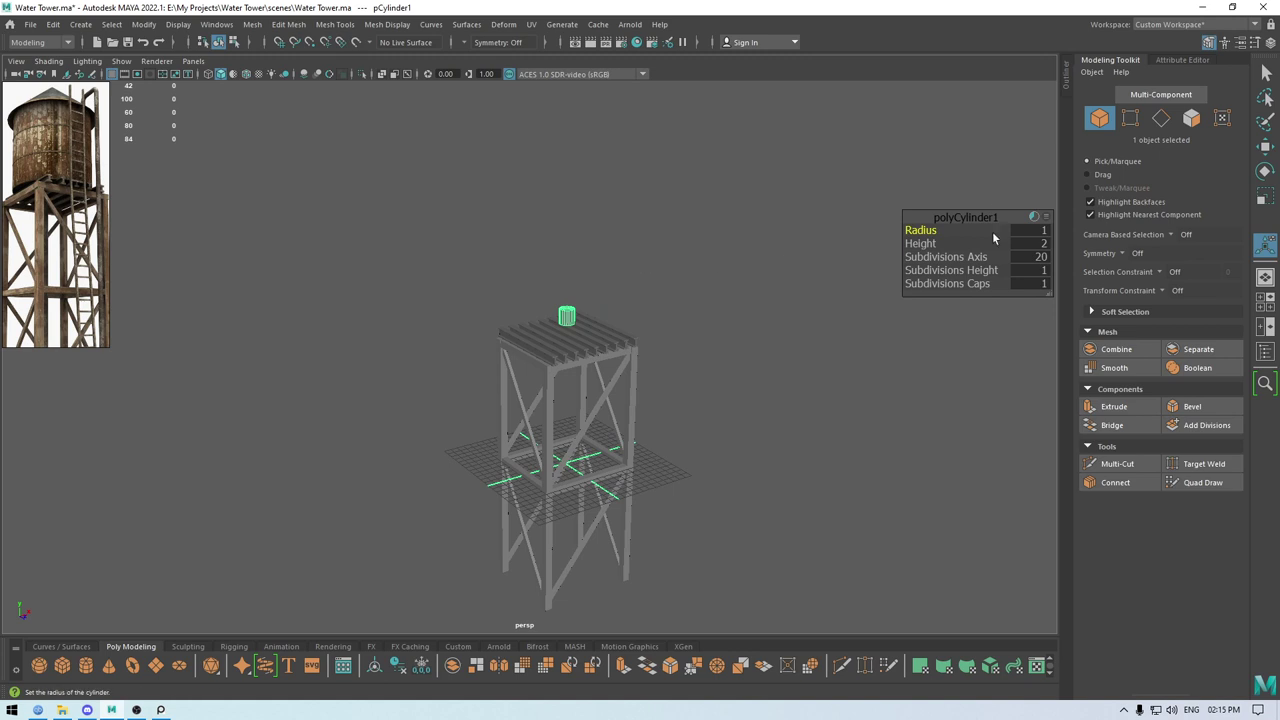
click(1042, 230)
text(5)
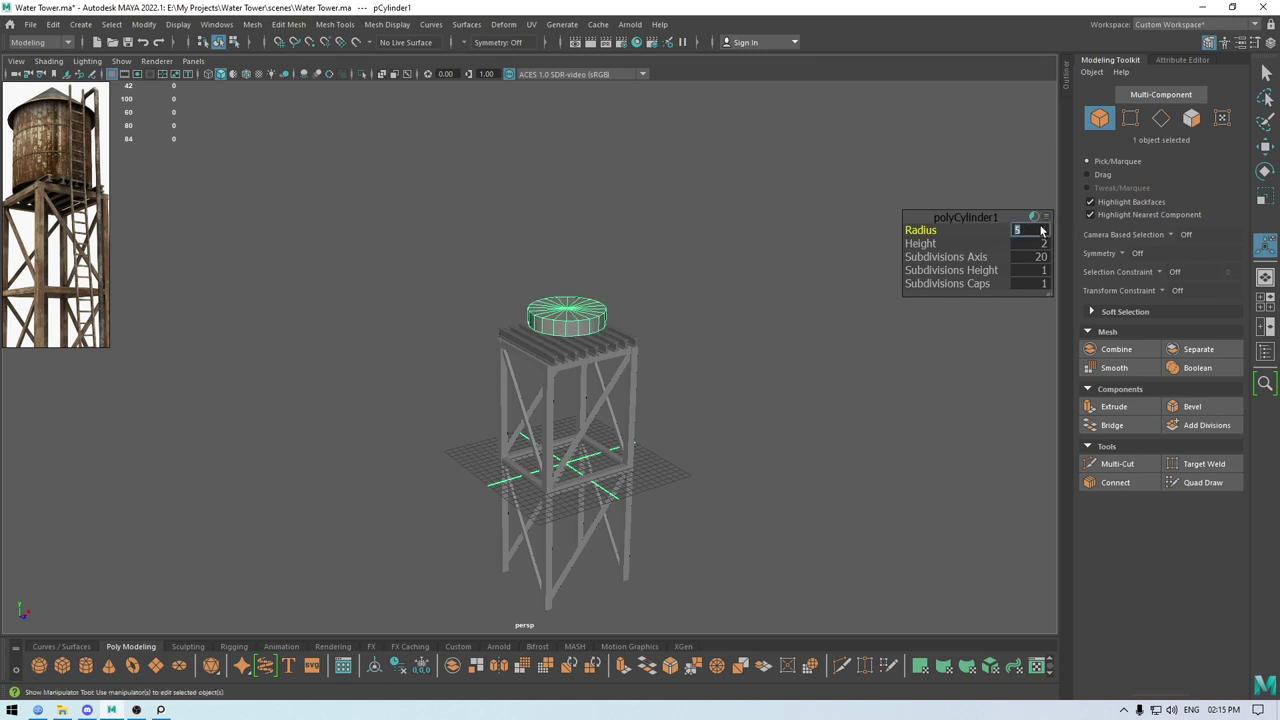
text(6)
key(Return)
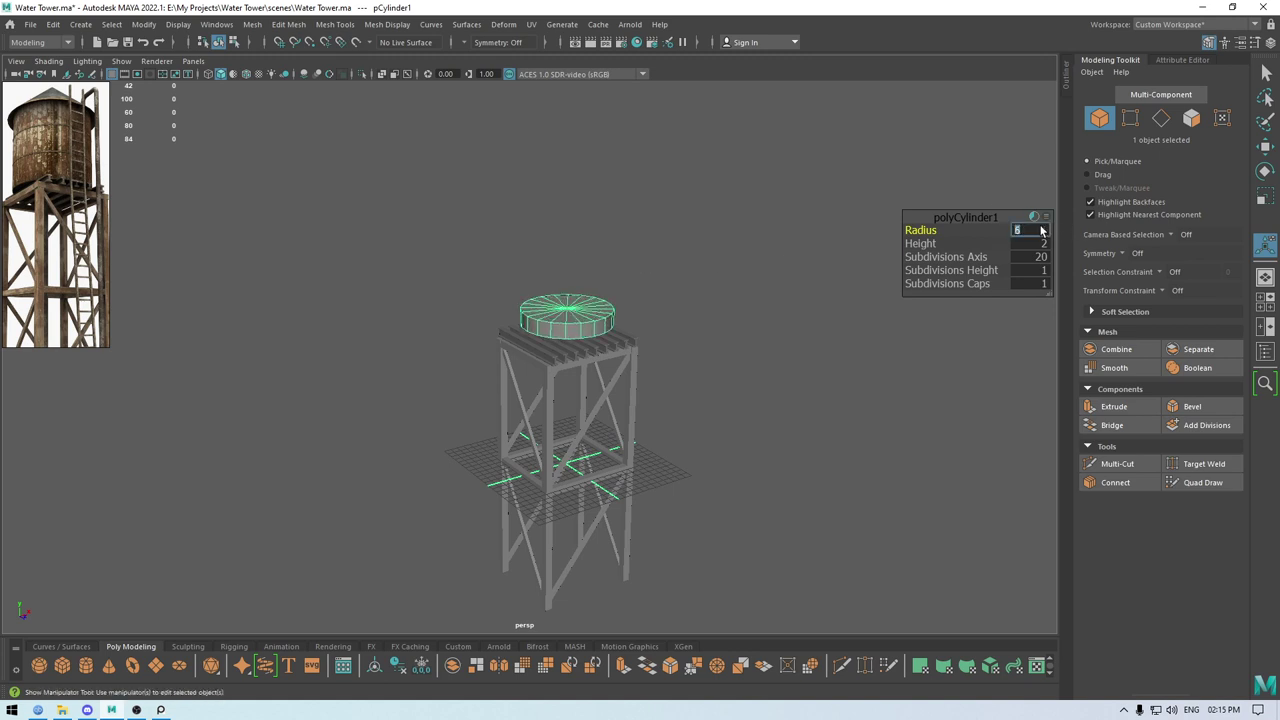
Raise the tank cylinder in the front view to about Y 21.21.
click(983, 217)
key(e)
key(space)
drag(982, 215, 979, 240)
key(w)
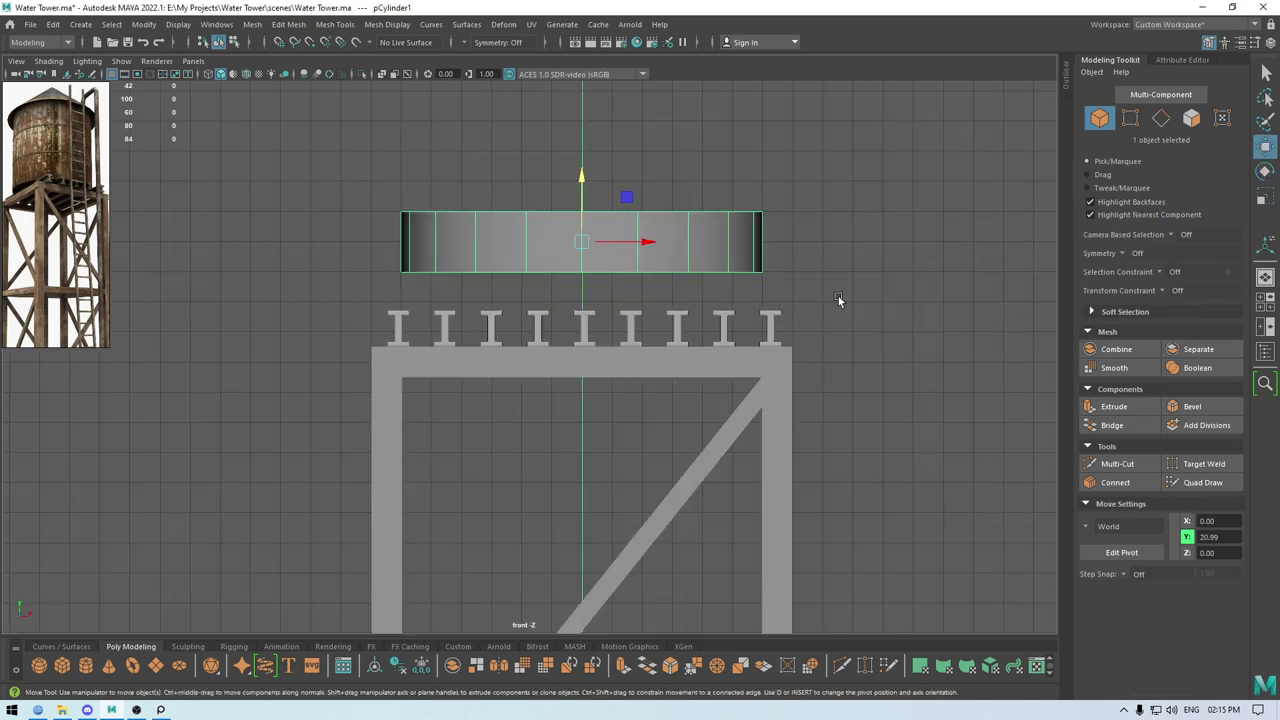
drag(586, 189, 586, 182)
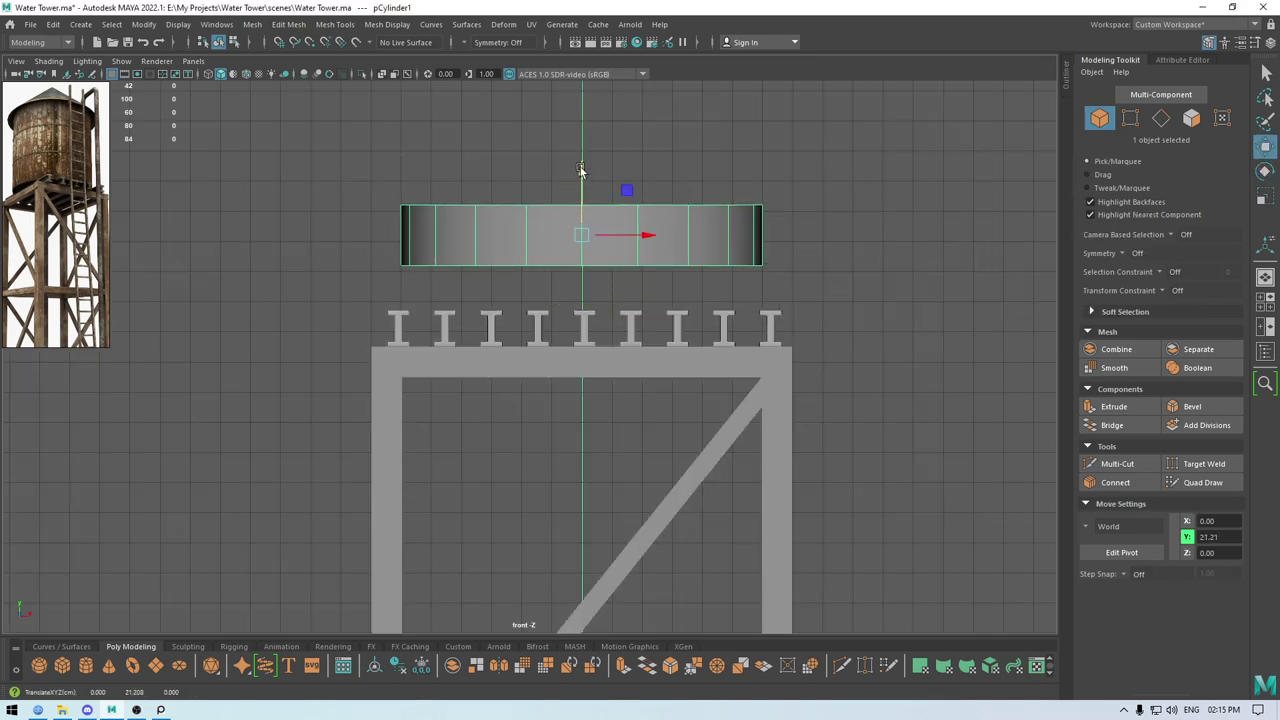
Increase the tank cylinder's height to about 13.08.
key(t)
alt+right_drag(734, 336, 766, 122)
drag(914, 243, 1275, 240)
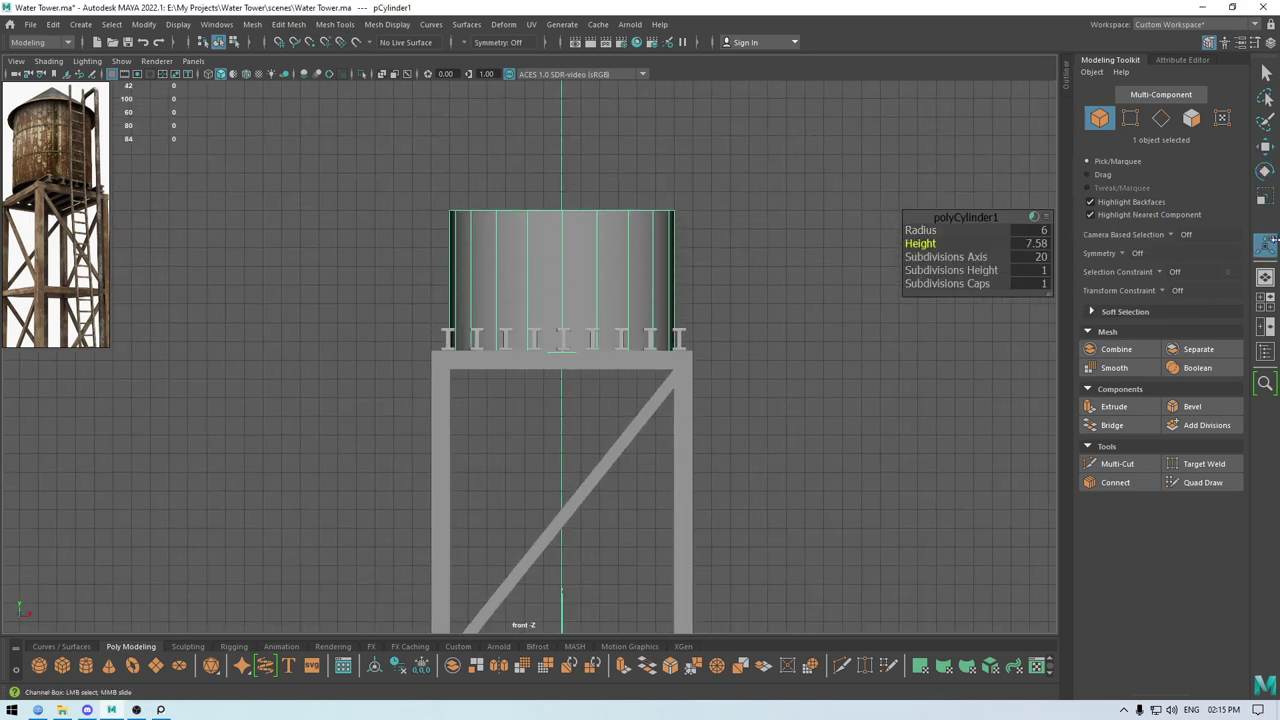
scroll(652, 362, down, 1)
drag(910, 244, 1275, 243)
Raise the cylinder to about Y 25.40 so its base rests on the I-beams.
key(w)
drag(557, 225, 550, 160)
alt+right_drag(549, 159, 509, 140)
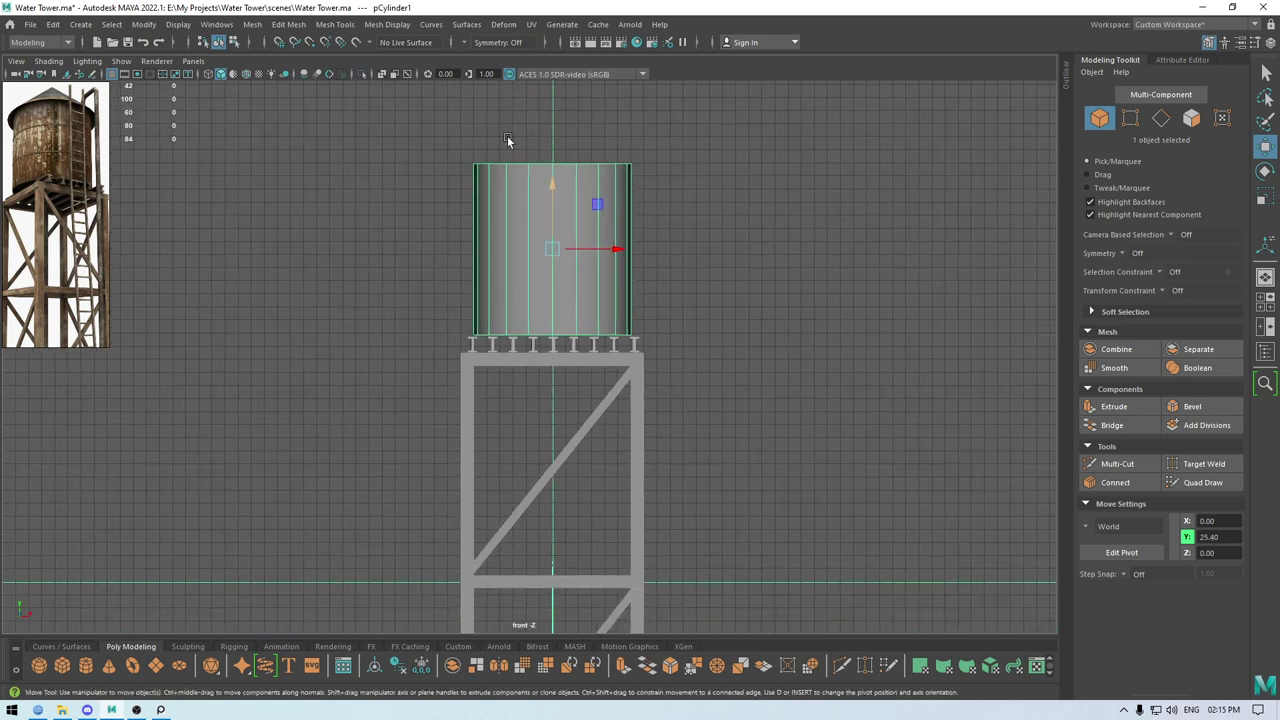
alt+drag(509, 142, 514, 191)
alt+right_drag(514, 191, 523, 226)
Widen the tank cylinder by setting its radius to 7.
key(t)
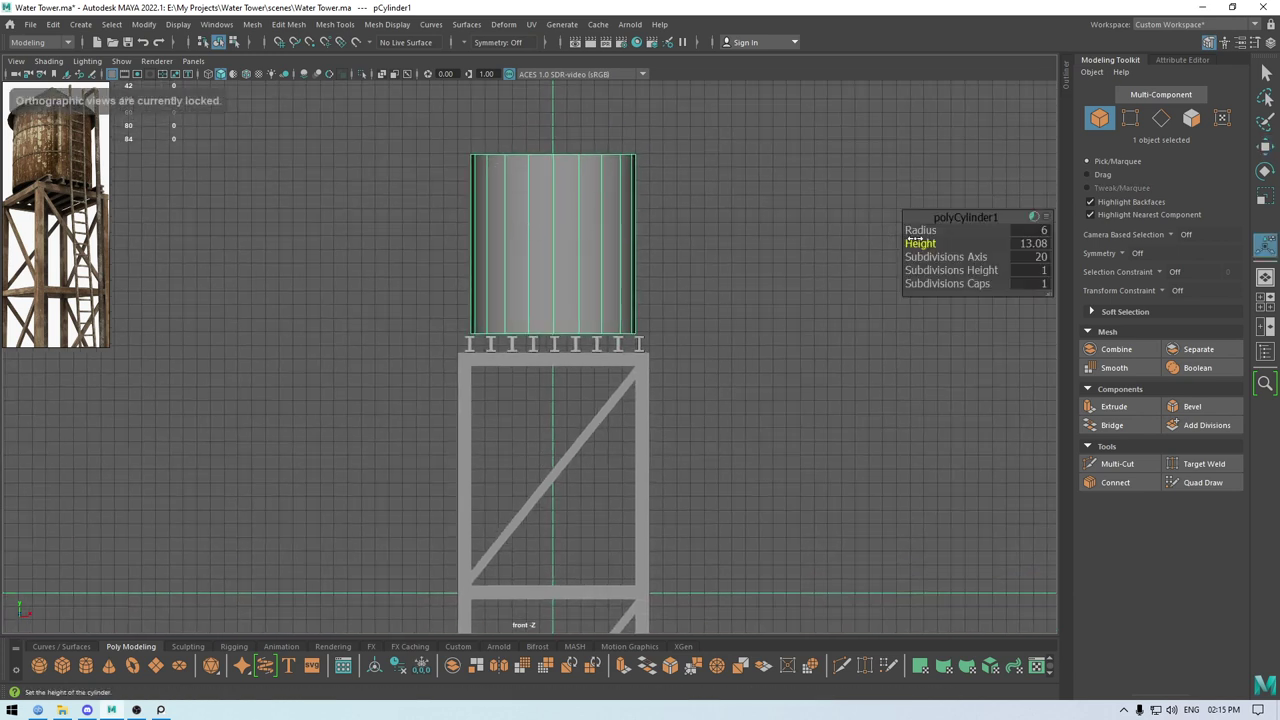
drag(913, 233, 1003, 241)
click(1037, 233)
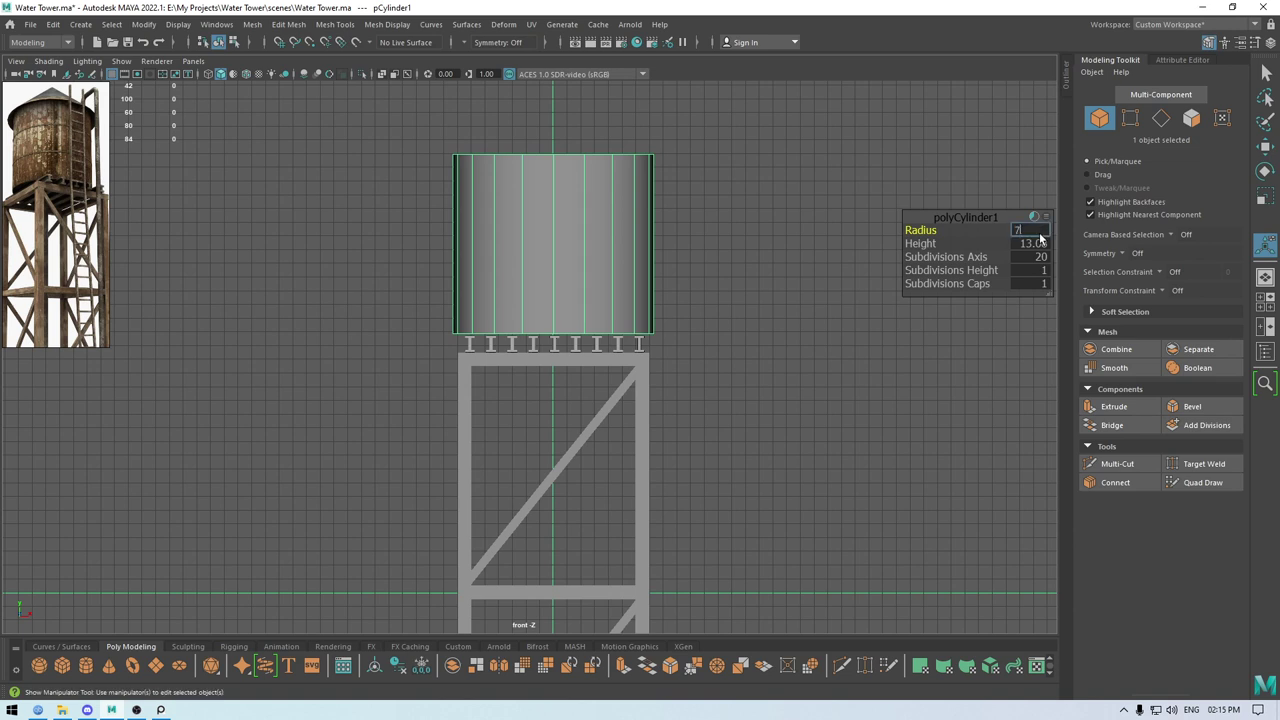
Set the tank cylinder's radius to 7 and its height to 15.
text(7)
key(Return)
click(1038, 243)
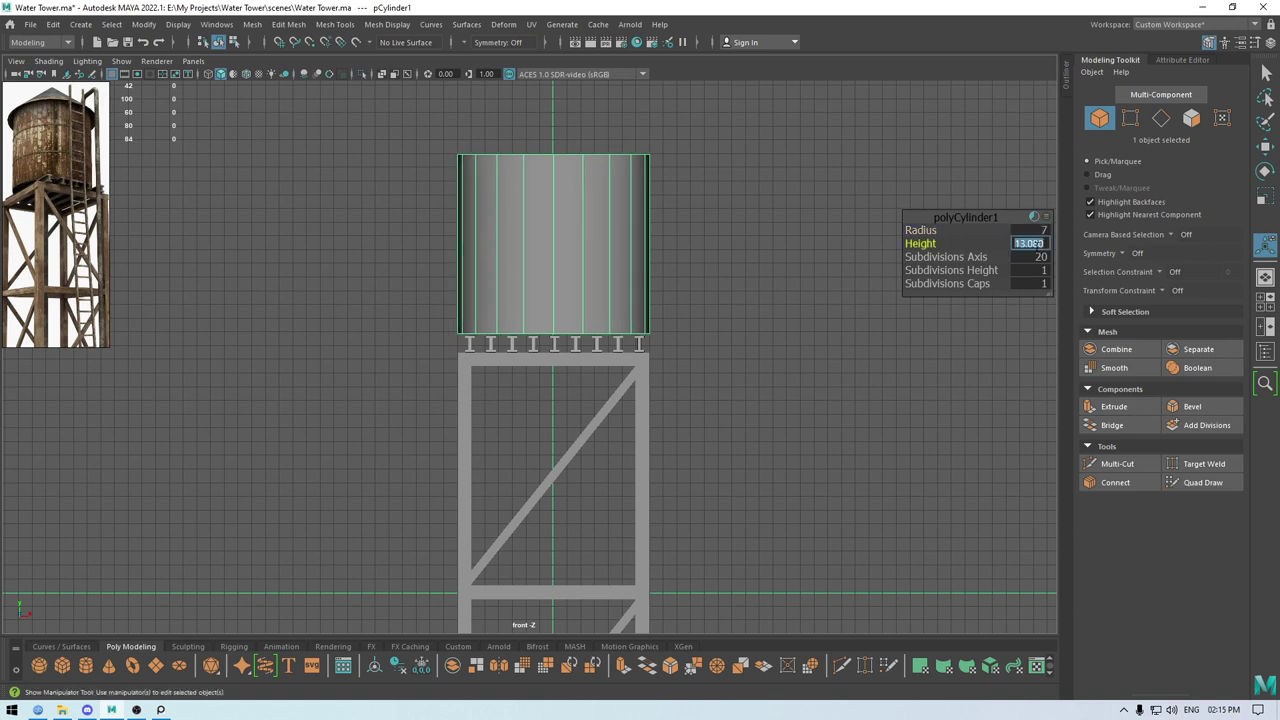
text(15)
key(Return)
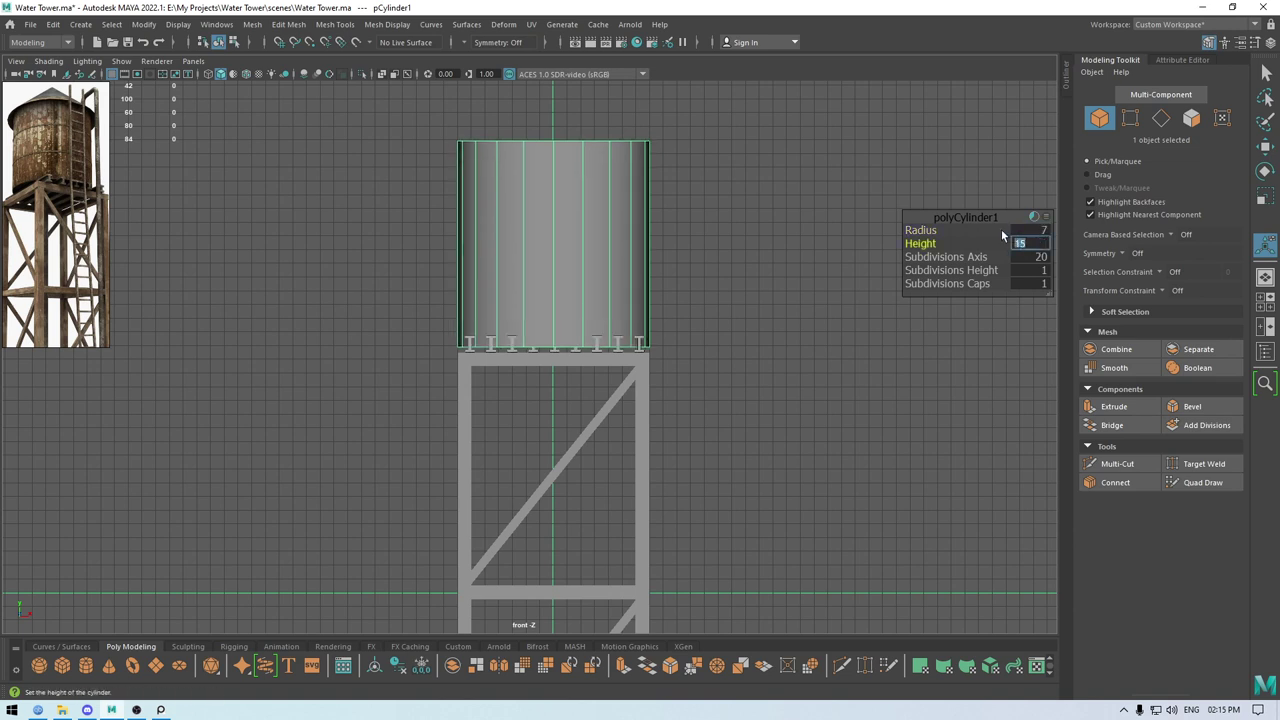
Raise the tank cylinder to about Y 26.28 so its base rests on the I-beams.
key(w)
drag(554, 177, 555, 164)
scroll(570, 203, down, 1)
Set the tank cylinder's axis subdivisions to 30.
key(t)
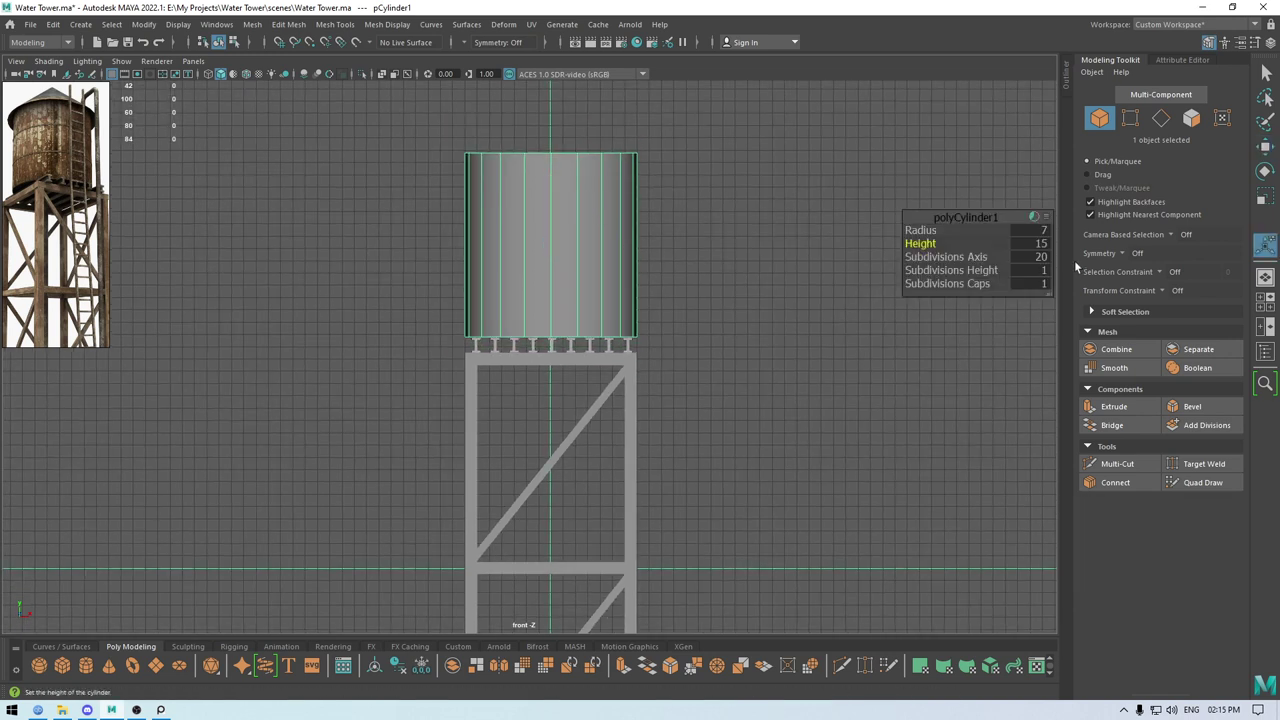
click(1041, 258)
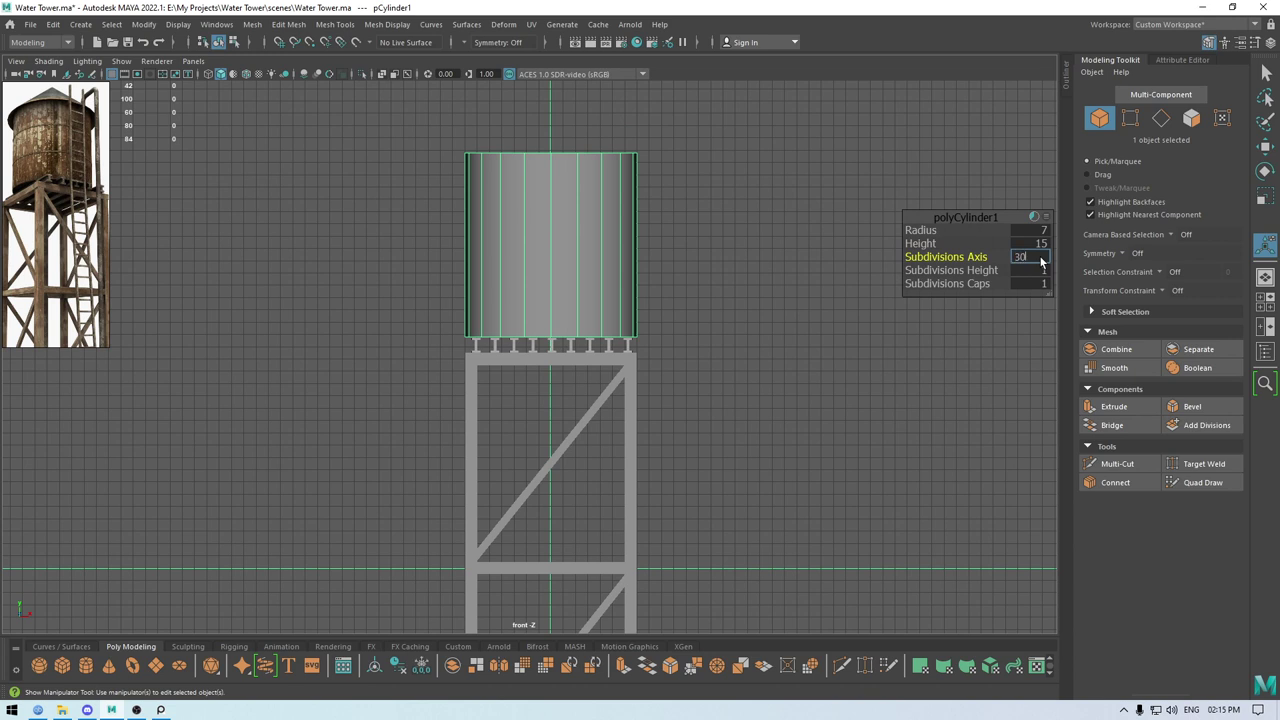
key(Return)
click(967, 214)
key(w)
In the perspective view, insert two horizontal edge loops around the tank, at about Y 29.61 and Y 23.89.
key(space)
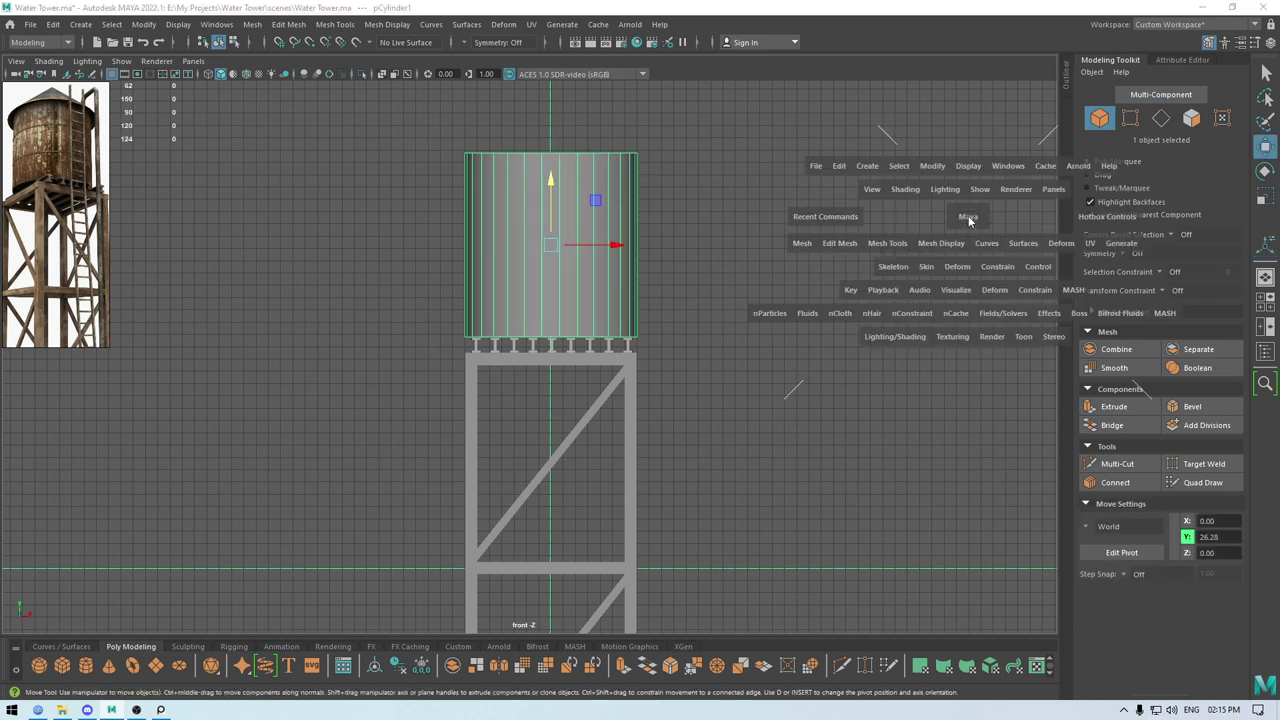
drag(968, 215, 951, 149)
alt+drag(699, 273, 713, 232)
click(713, 230)
alt+right_drag(716, 235, 603, 315)
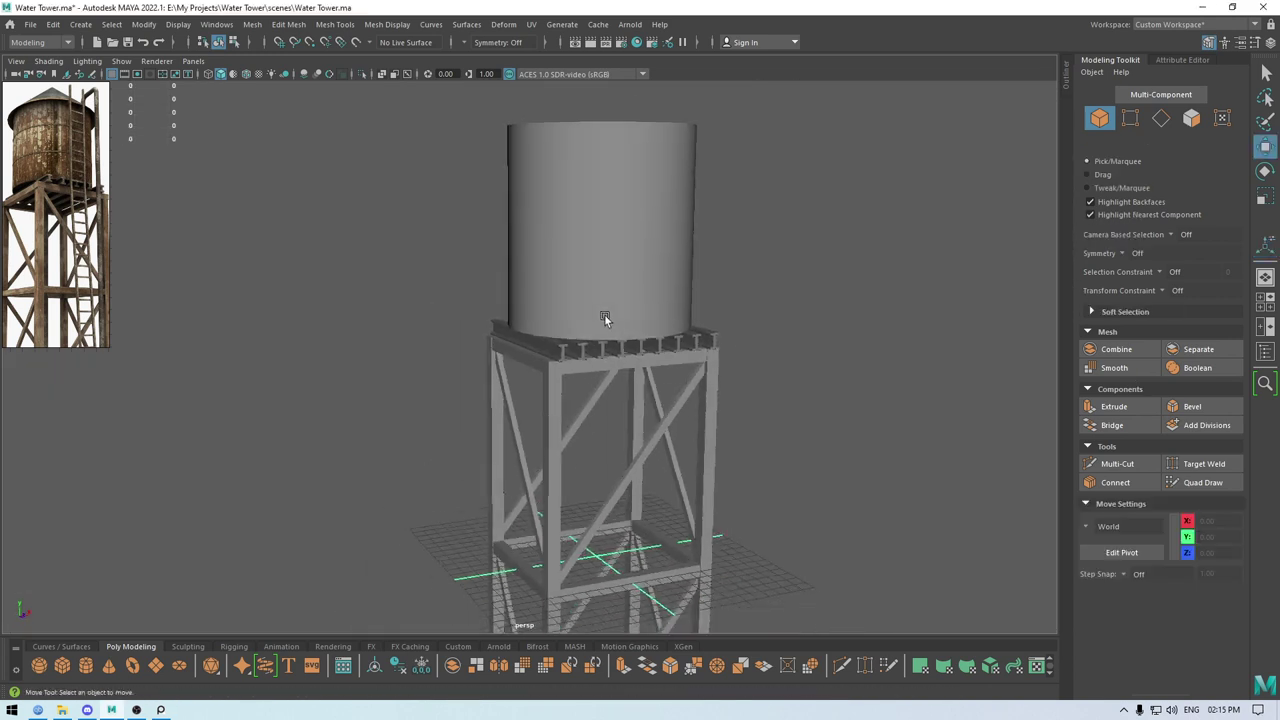
alt+drag(603, 315, 647, 302)
click(608, 263)
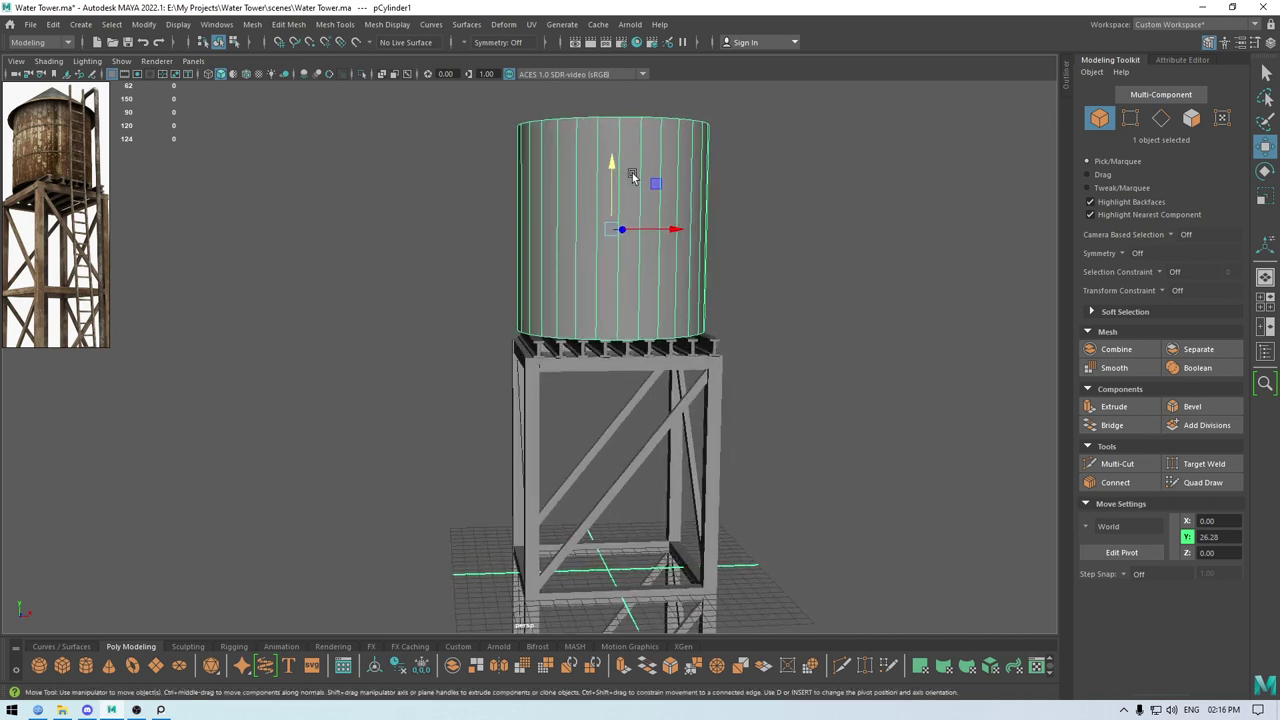
alt+middle_drag(632, 173, 629, 256)
alt+right_drag(629, 256, 652, 440)
shift+right_drag(633, 259, 566, 273)
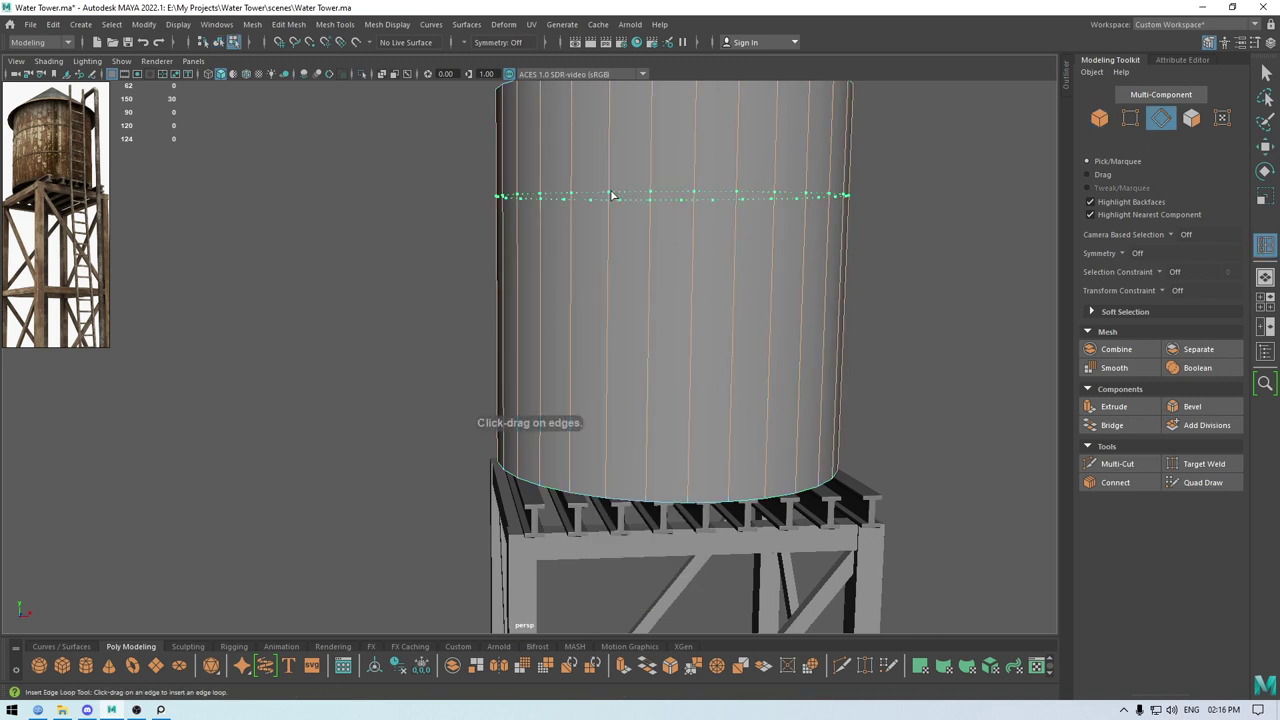
click(613, 195)
click(611, 357)
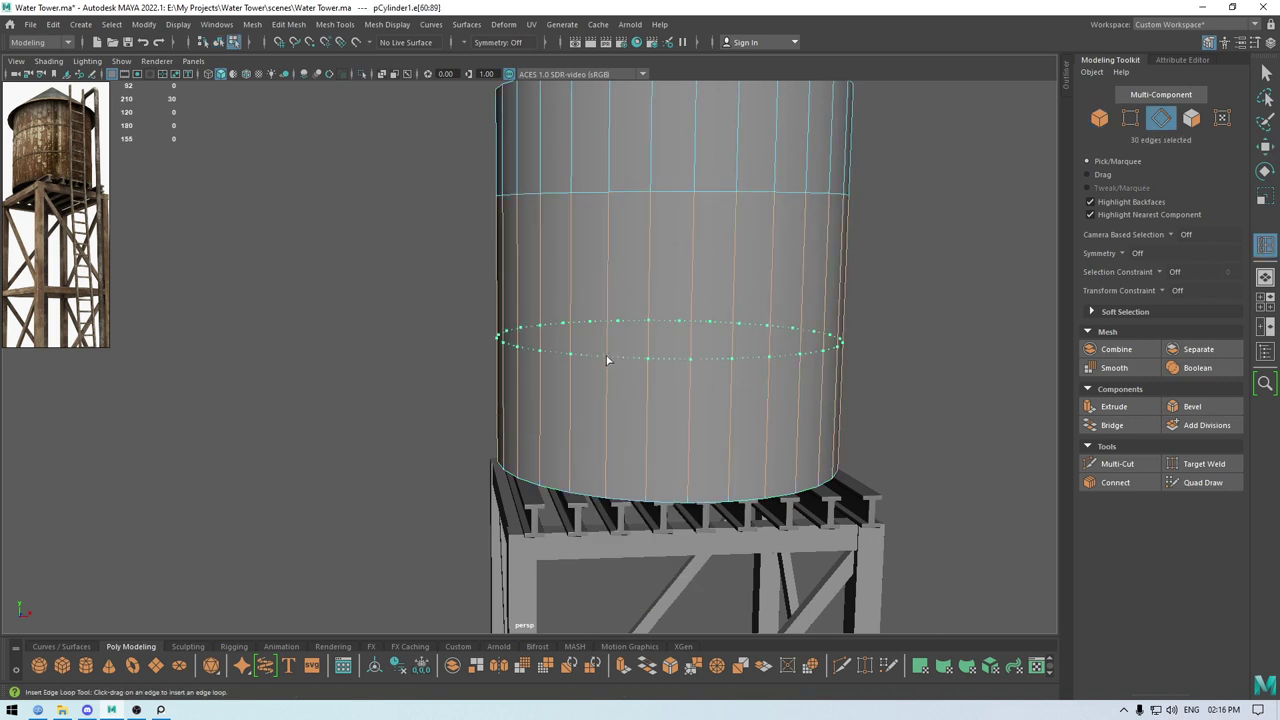
click(607, 358)
Bevel the tank's two horizontal edge loops with a fraction of 0.07 to form narrow bands.
key(w)
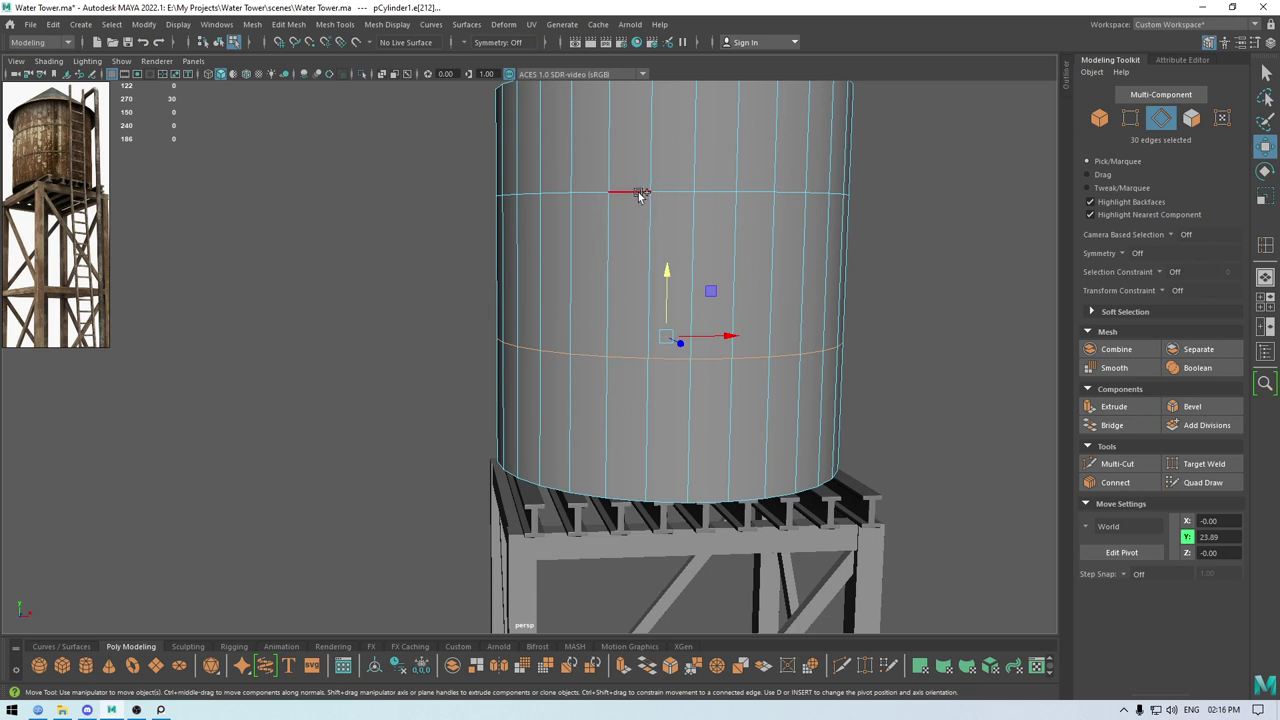
shift+double_click(640, 193)
shift+right_drag(640, 194, 680, 197)
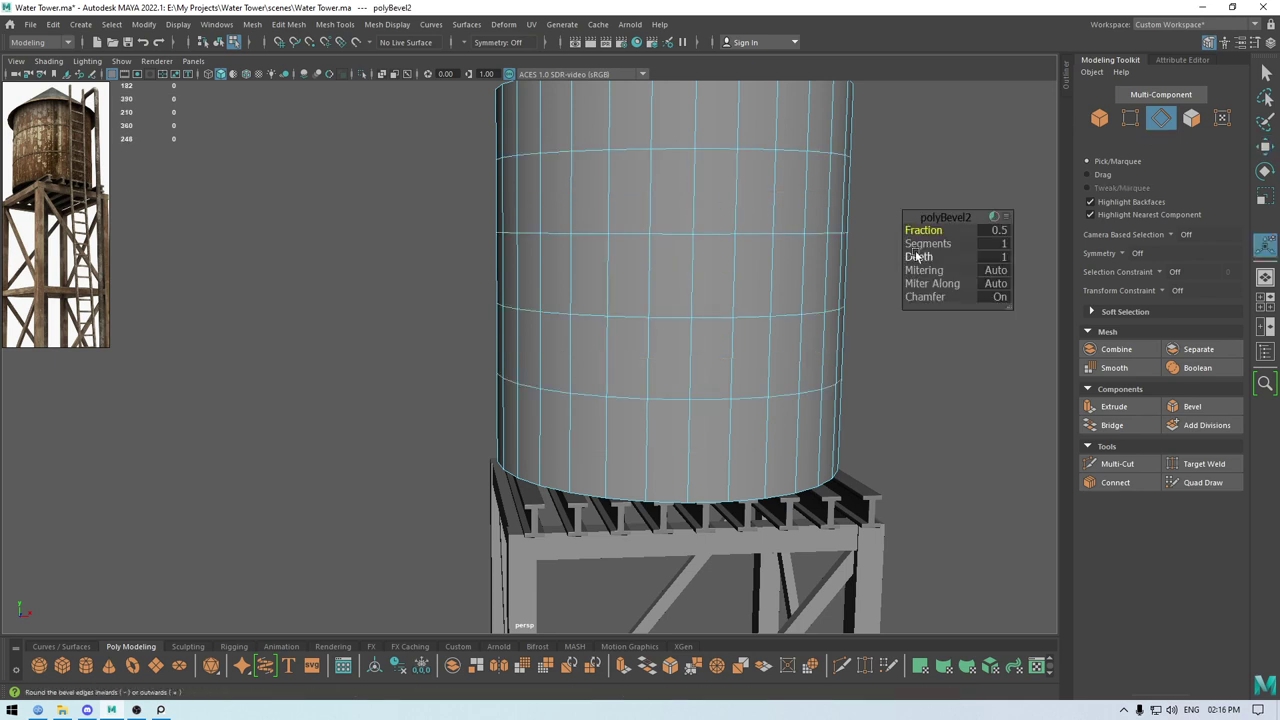
drag(927, 229, 897, 234)
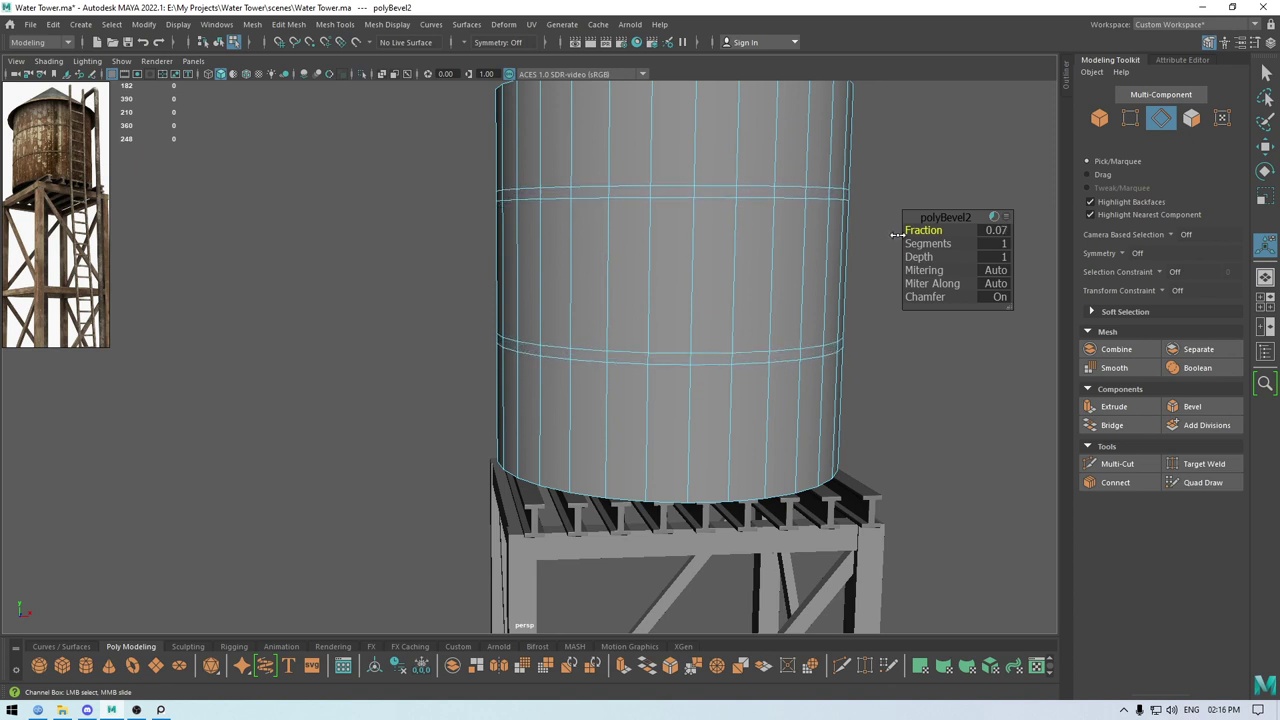
key(w)
Duplicate the two narrow rings of faces around the tank as separate band meshes.
right_drag(928, 196, 928, 230)
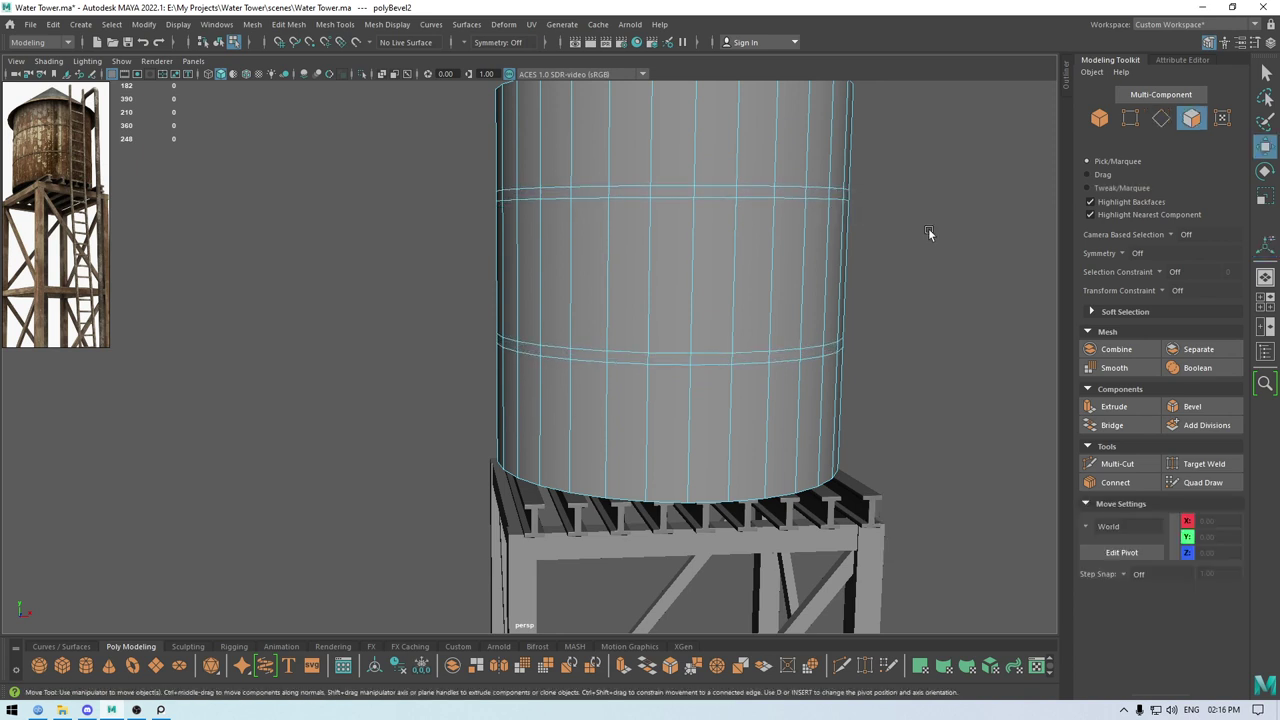
click(753, 357)
shift+double_click(706, 357)
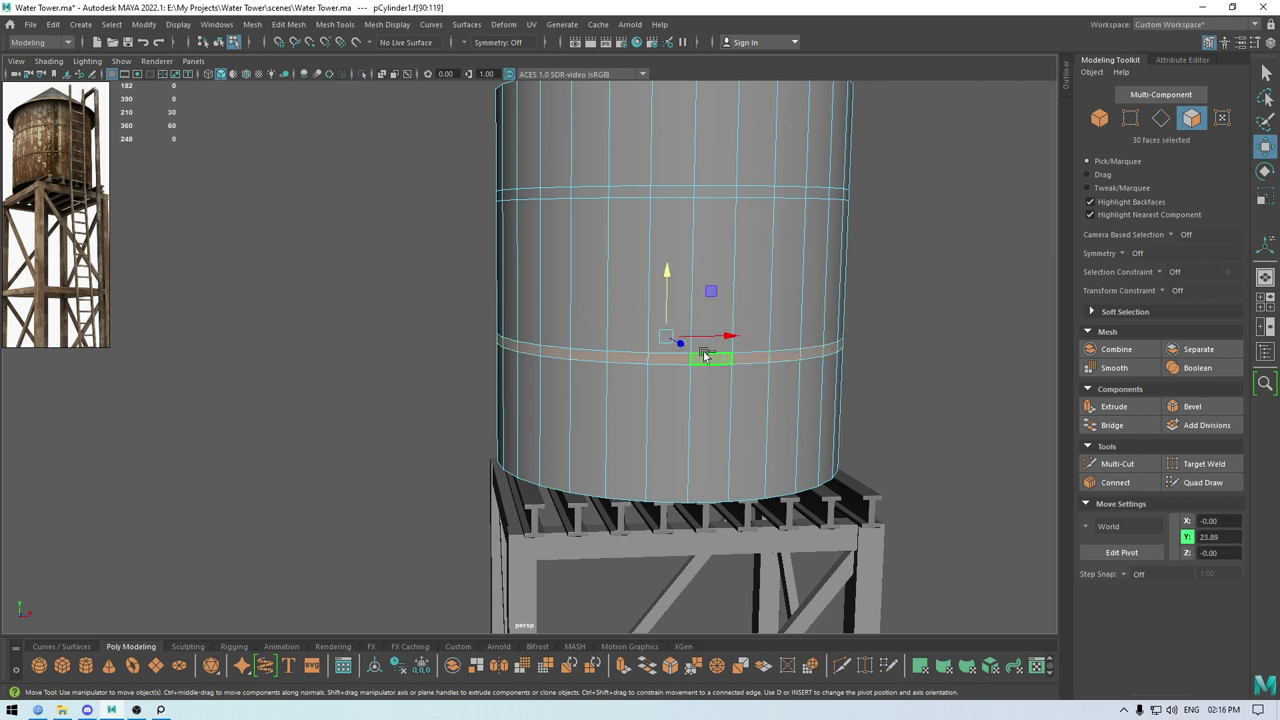
shift+click(725, 197)
shift+double_click(680, 192)
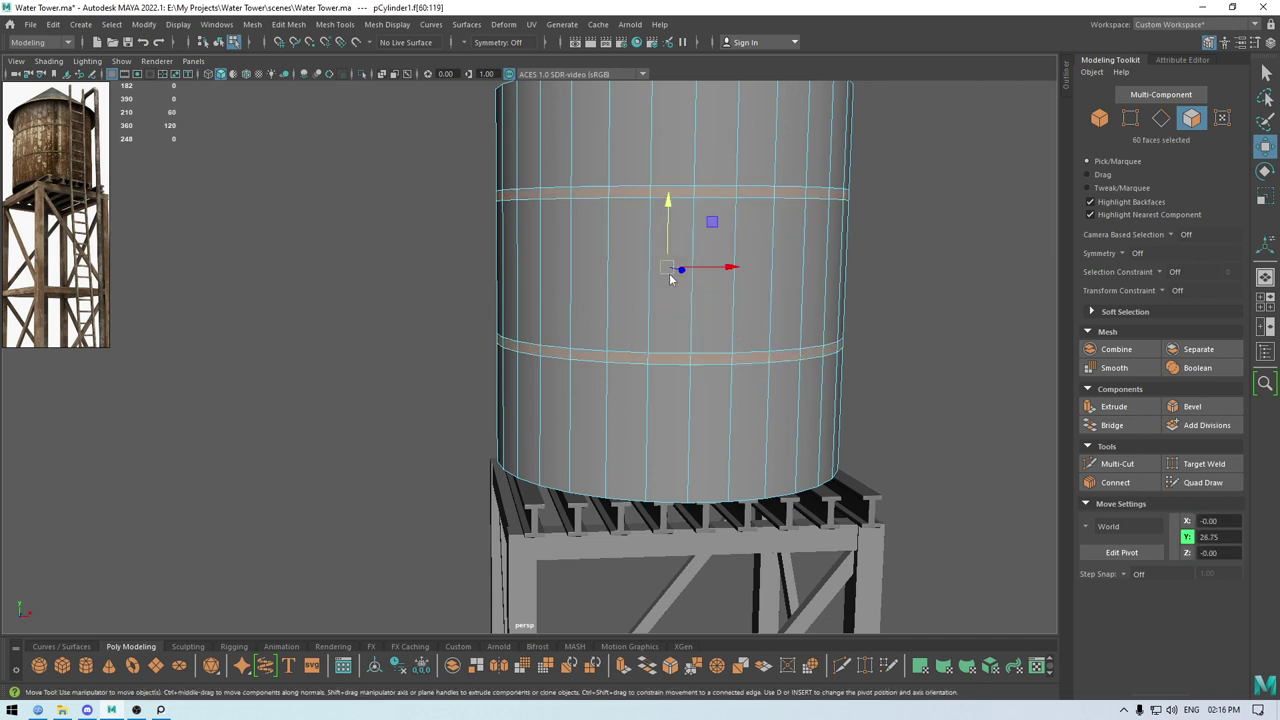
shift+right_drag(669, 274, 666, 497)
shift+right_drag(666, 516, 666, 516)
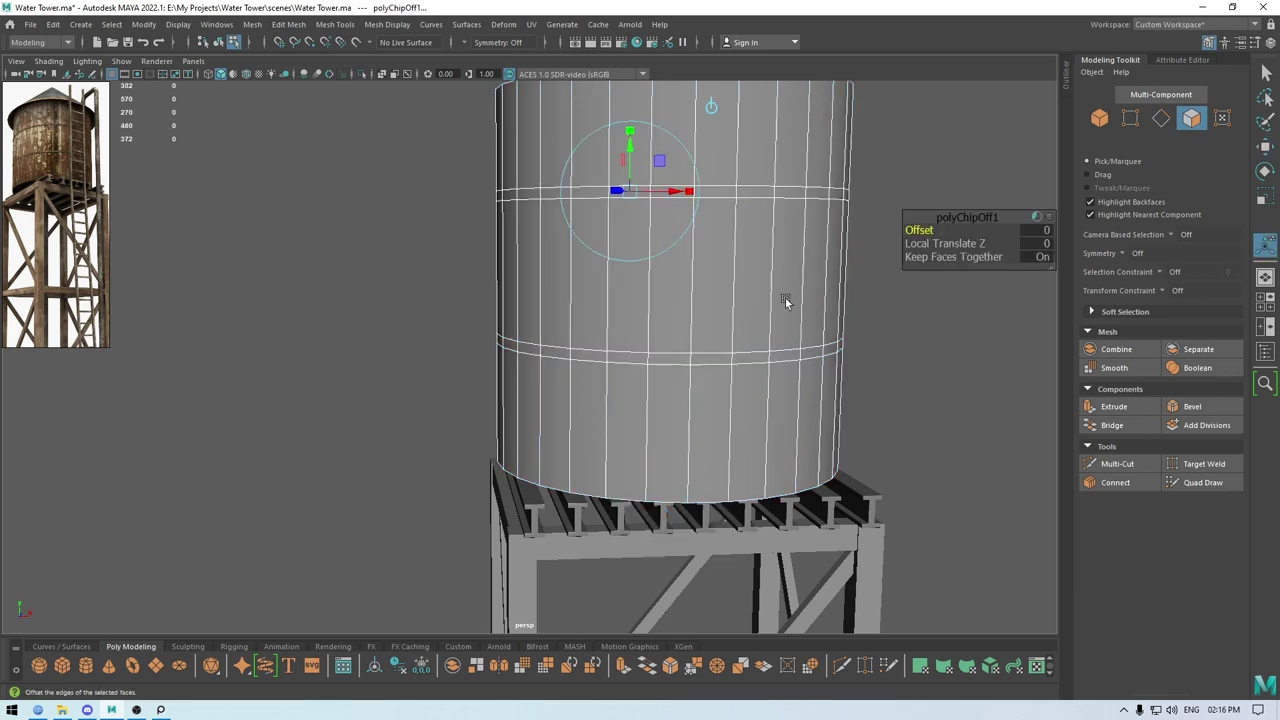
key(w)
Turn on wireframe-on-shaded display and check that both duplicated bands can be selected separately from the tank.
right_drag(786, 279, 816, 215)
click(790, 198)
click(791, 197)
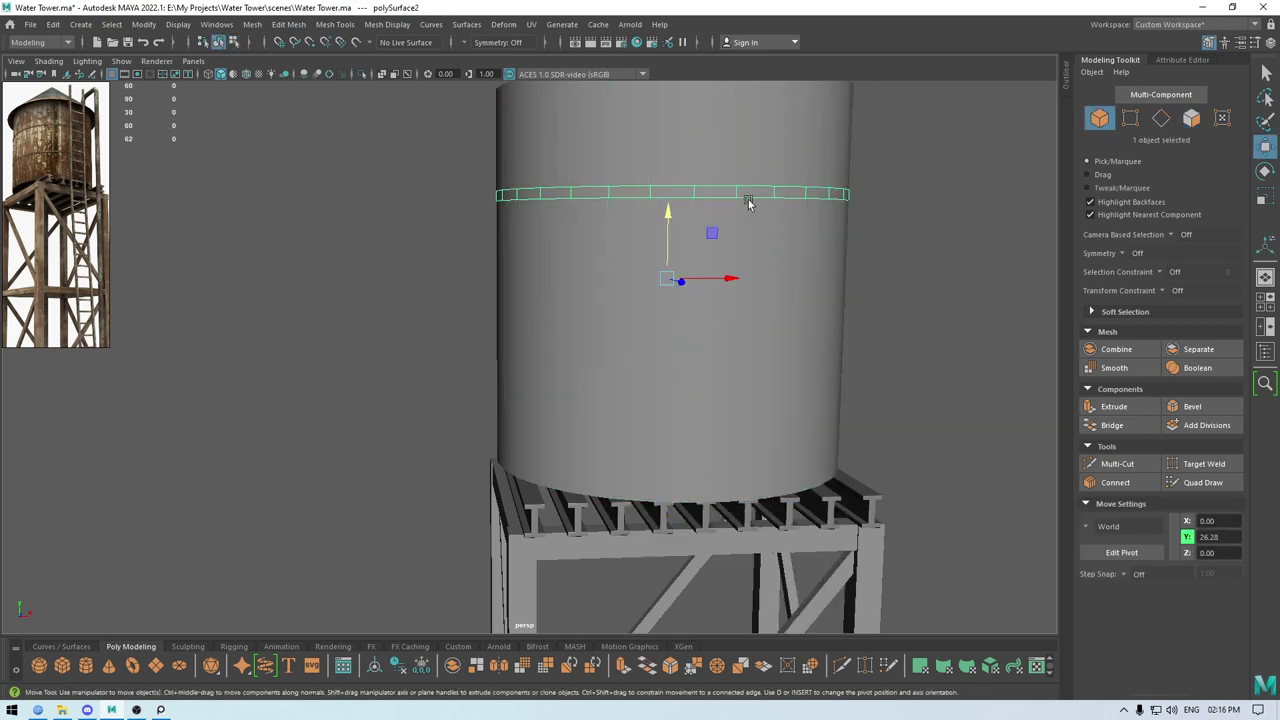
click(246, 74)
alt+drag(700, 330, 720, 305)
click(886, 102)
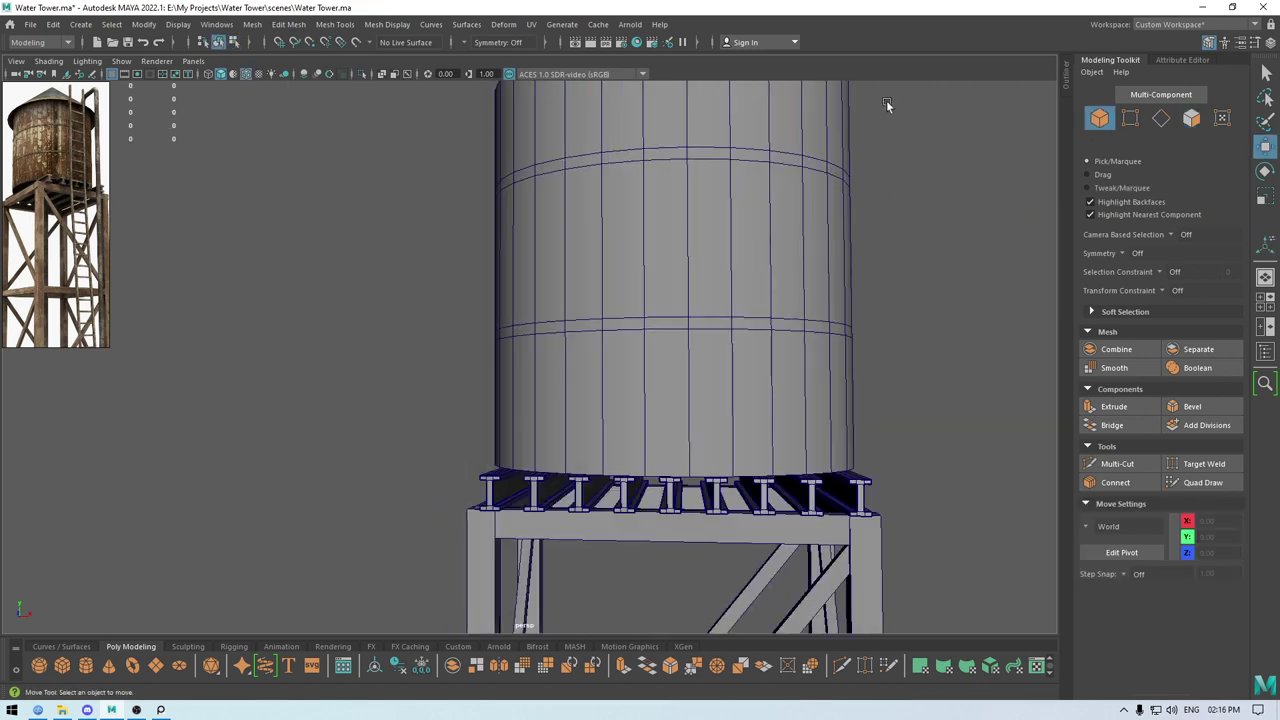
mouse_move(886, 102)
mouse_down()
mouse_move(586, 345)
mouse_move(604, 370)
mouse_up()
ctrl+click(641, 296)
alt+drag(727, 342, 728, 389)
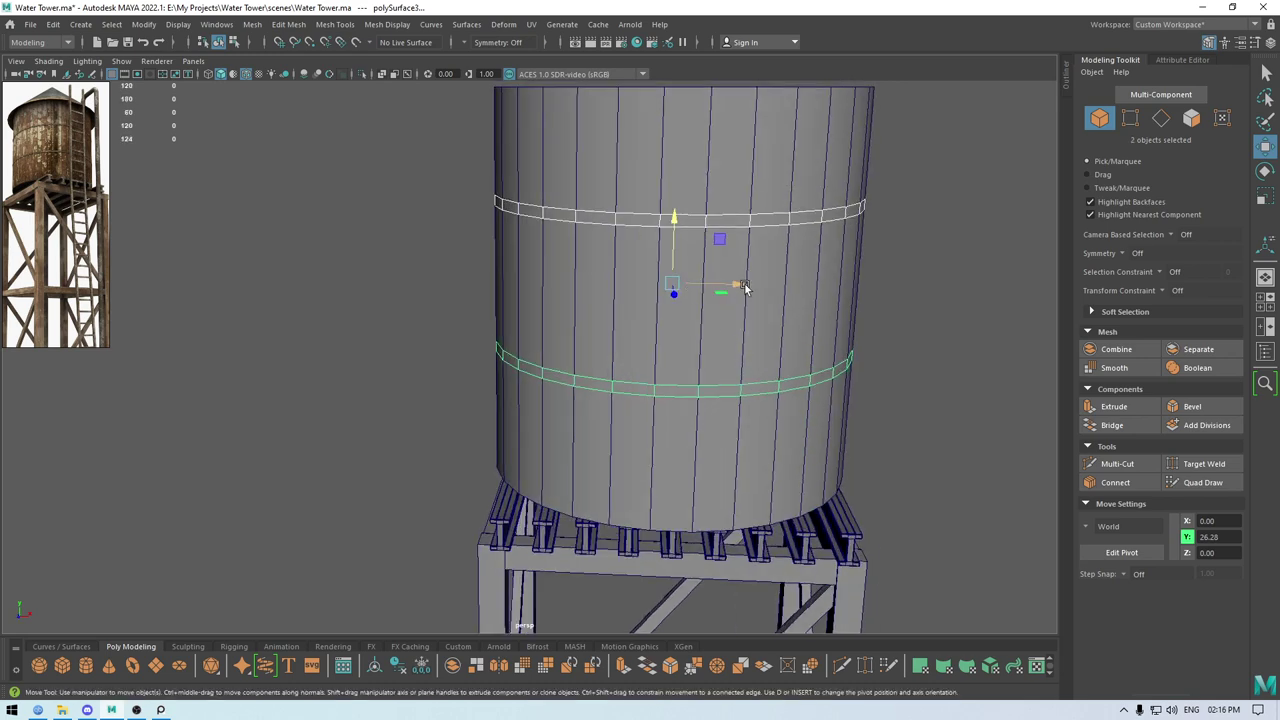
alt+drag(751, 318, 694, 293)
Isolate the tank body, delete its four horizontal edge loops, and bring the other objects back into view.
click(636, 286)
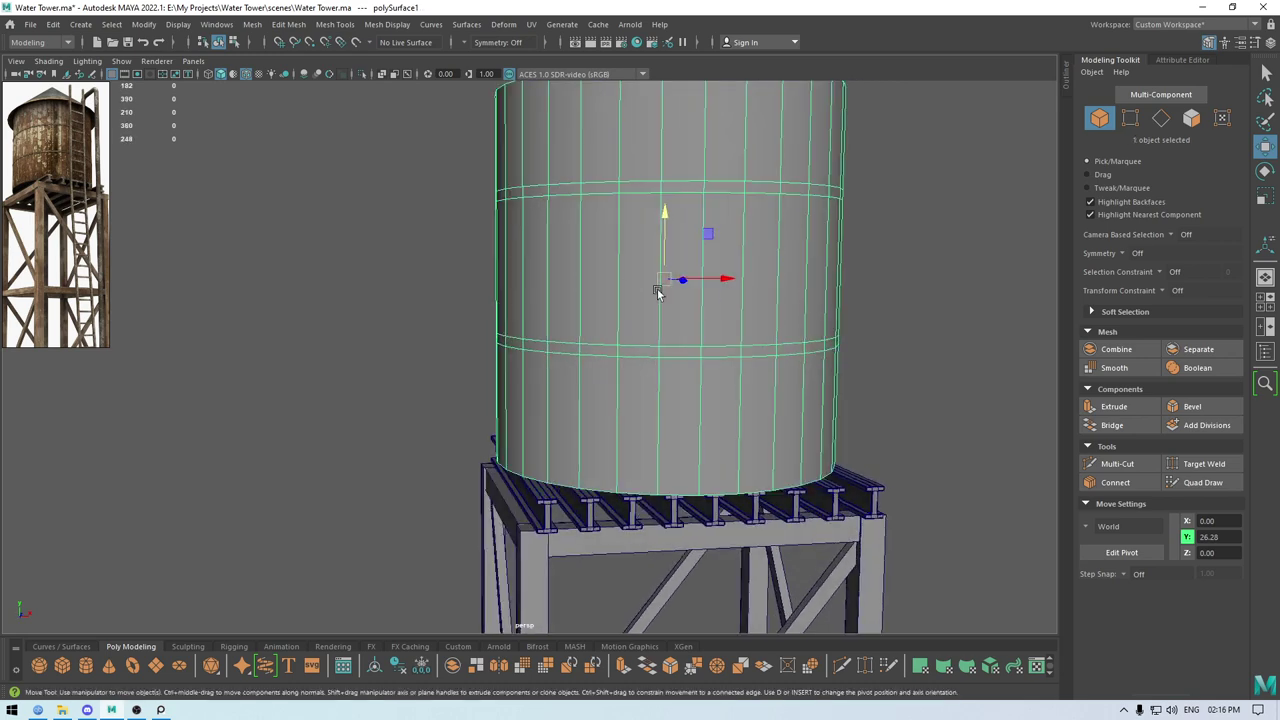
key(alt+h)
right_drag(649, 338, 651, 257)
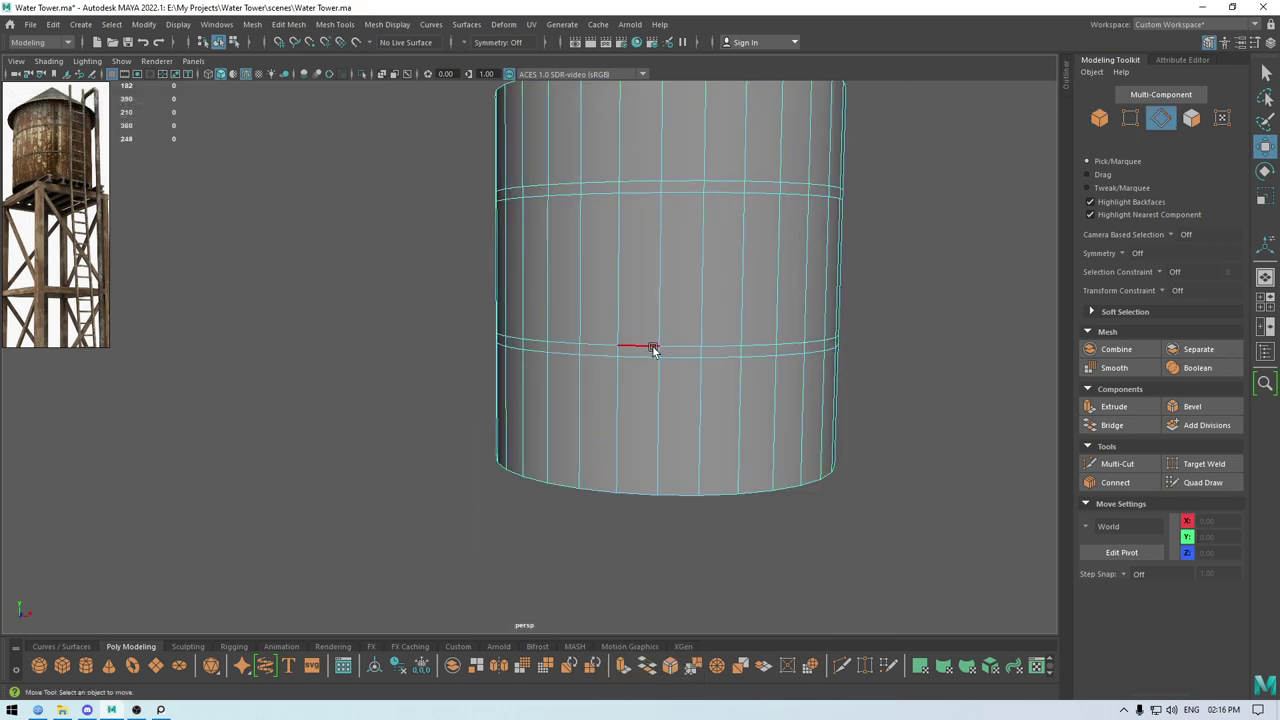
double_click(653, 348)
shift+double_click(650, 354)
shift+double_click(643, 200)
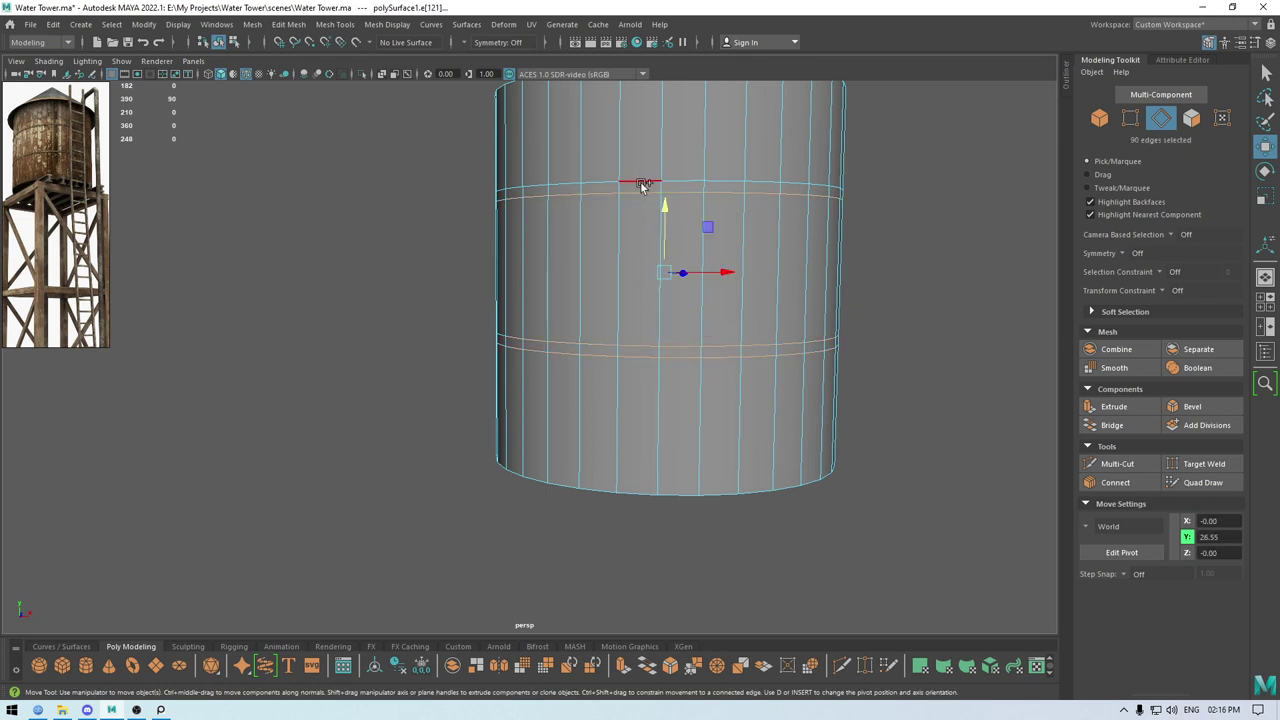
shift+right_drag(643, 183, 804, 127)
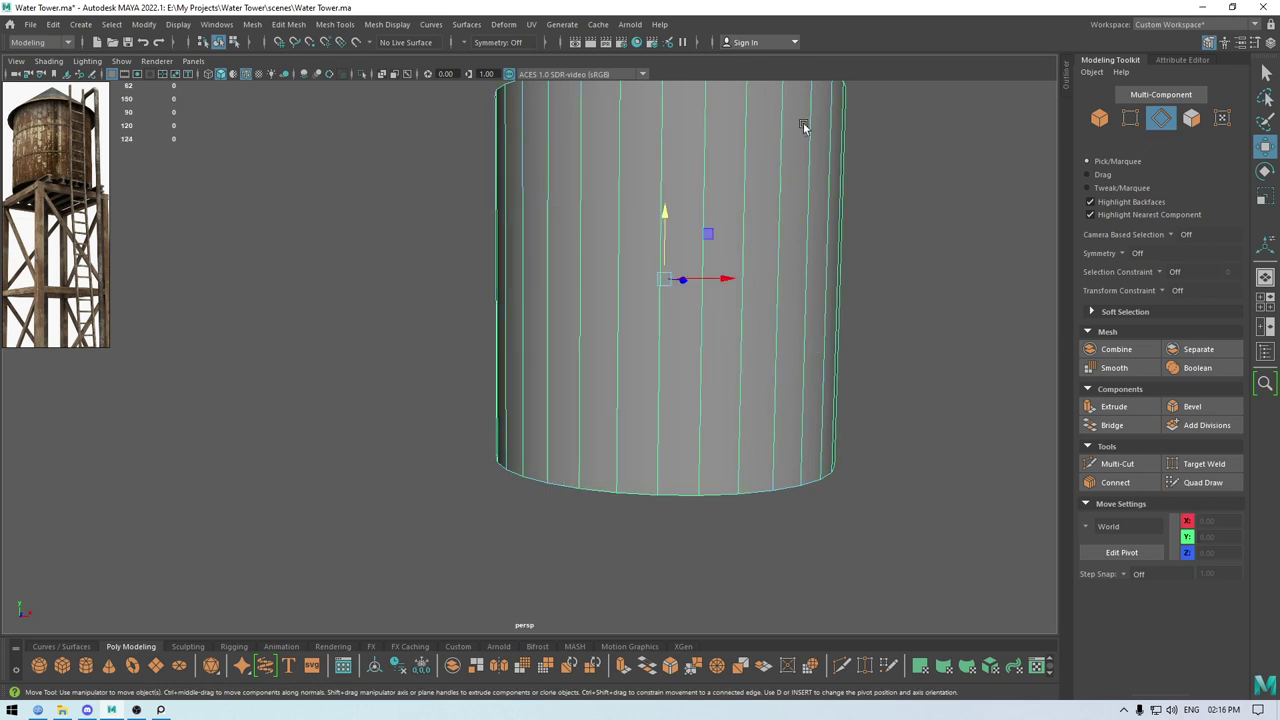
key(ctrl+1)
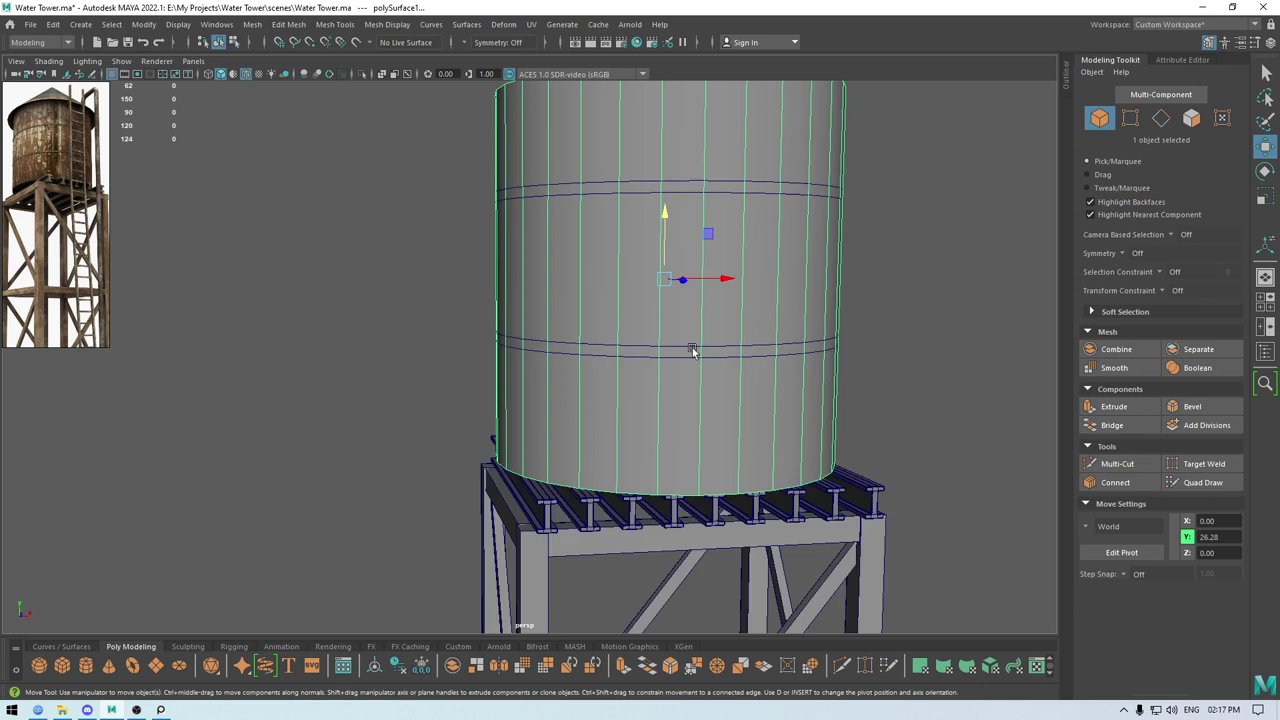
Extrude the two tank bands together with a thickness of 0.1.
double_click(685, 352)
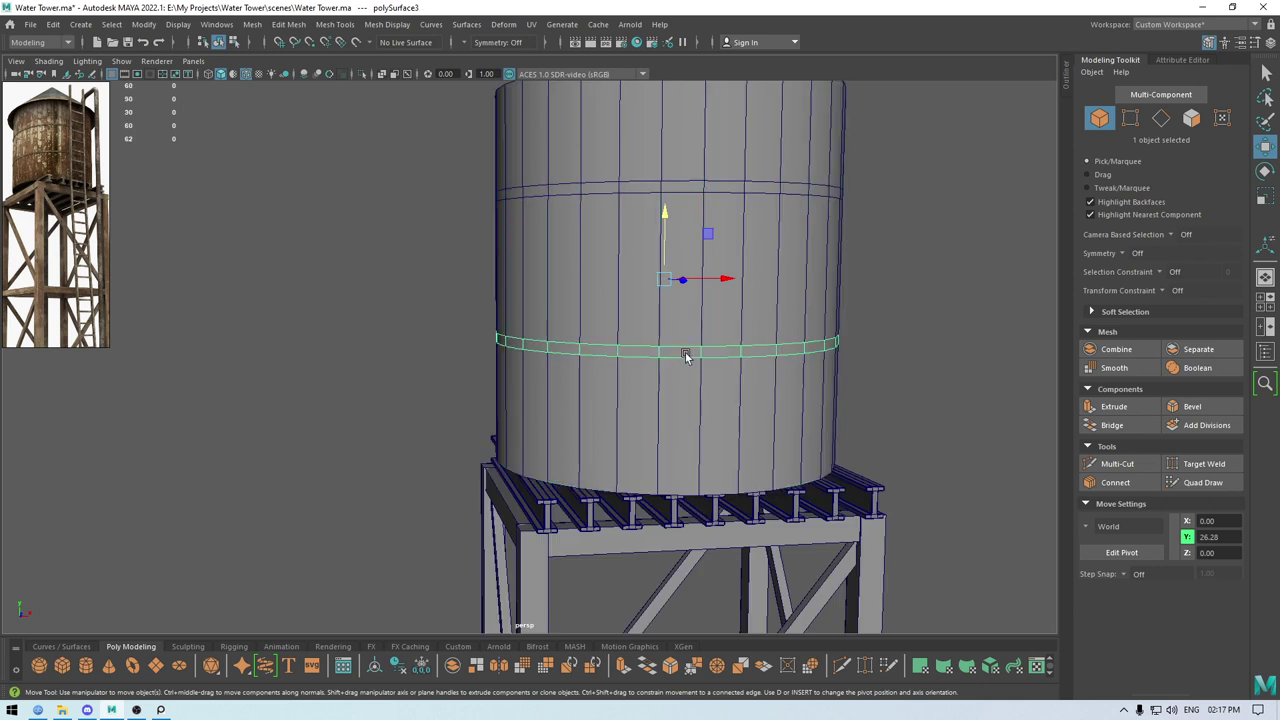
shift+double_click(677, 190)
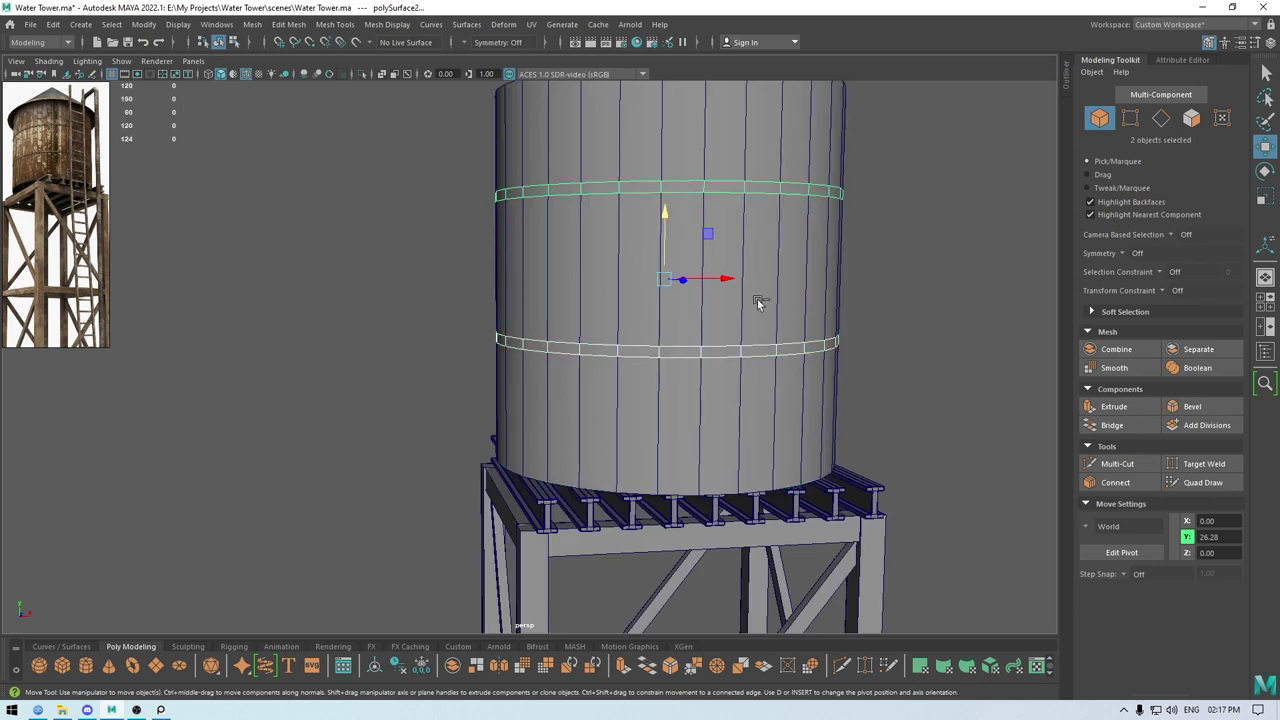
key(ctrl+e)
drag(920, 228, 922, 228)
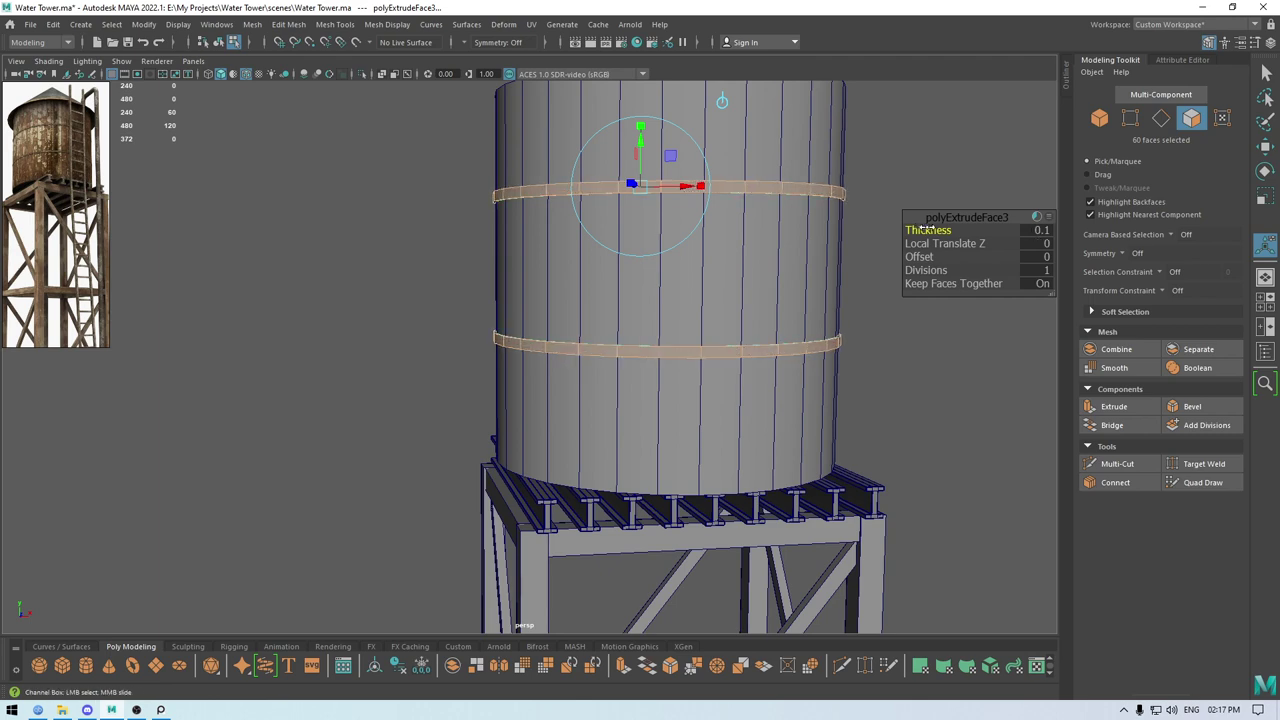
alt+drag(669, 239, 632, 300)
alt+right_drag(600, 318, 626, 334)
alt+drag(626, 334, 632, 352)
key(w)
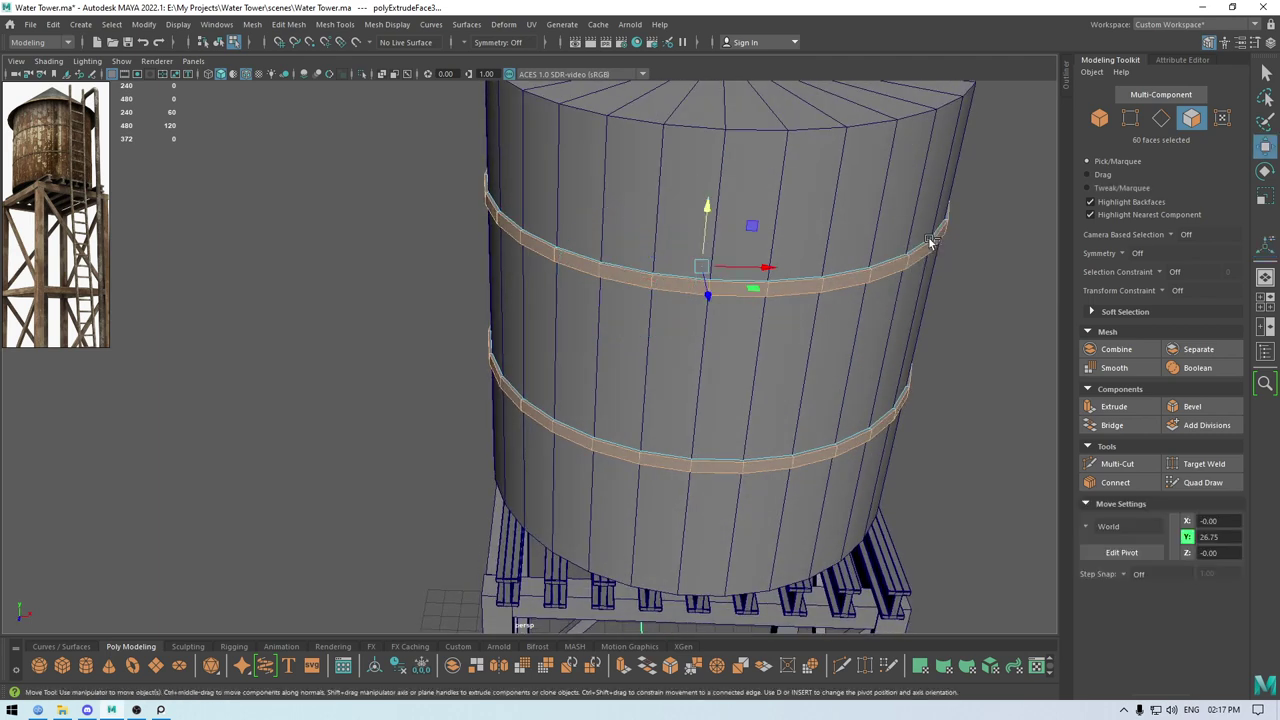
Soften all the short cross-section edges around the upper tank band.
right_drag(792, 291, 633, 337)
double_click(769, 290)
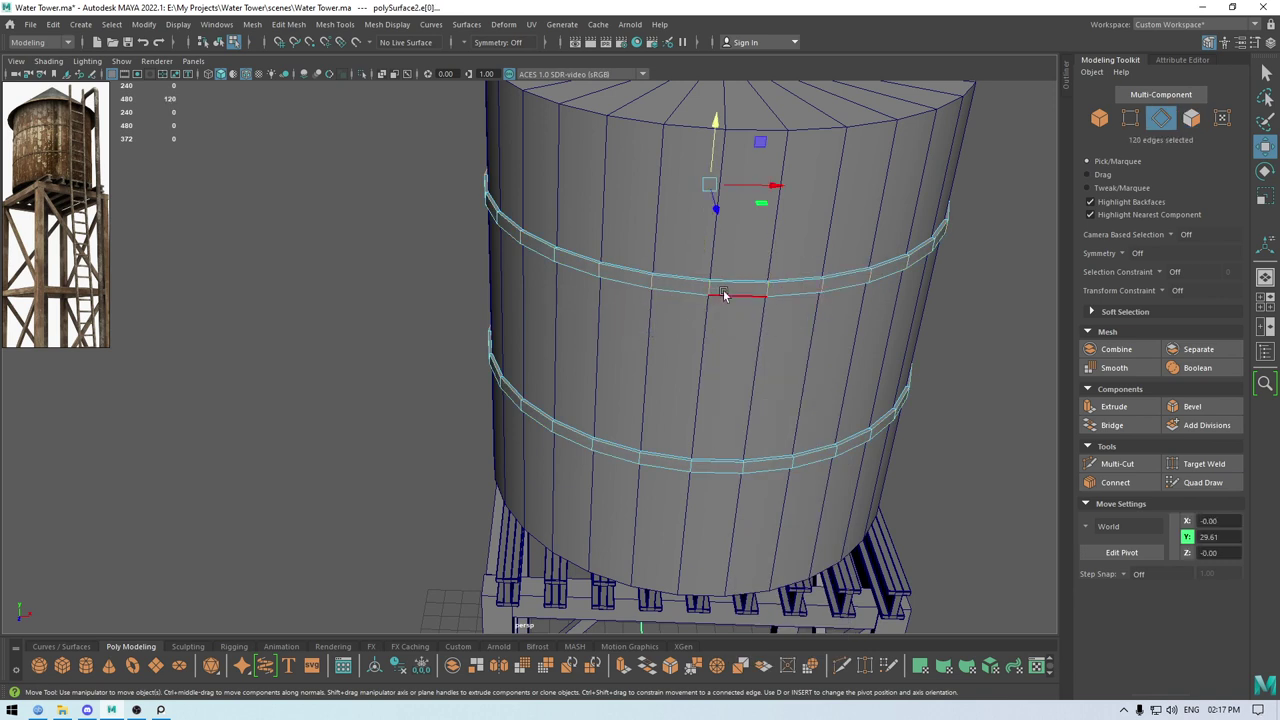
click(392, 24)
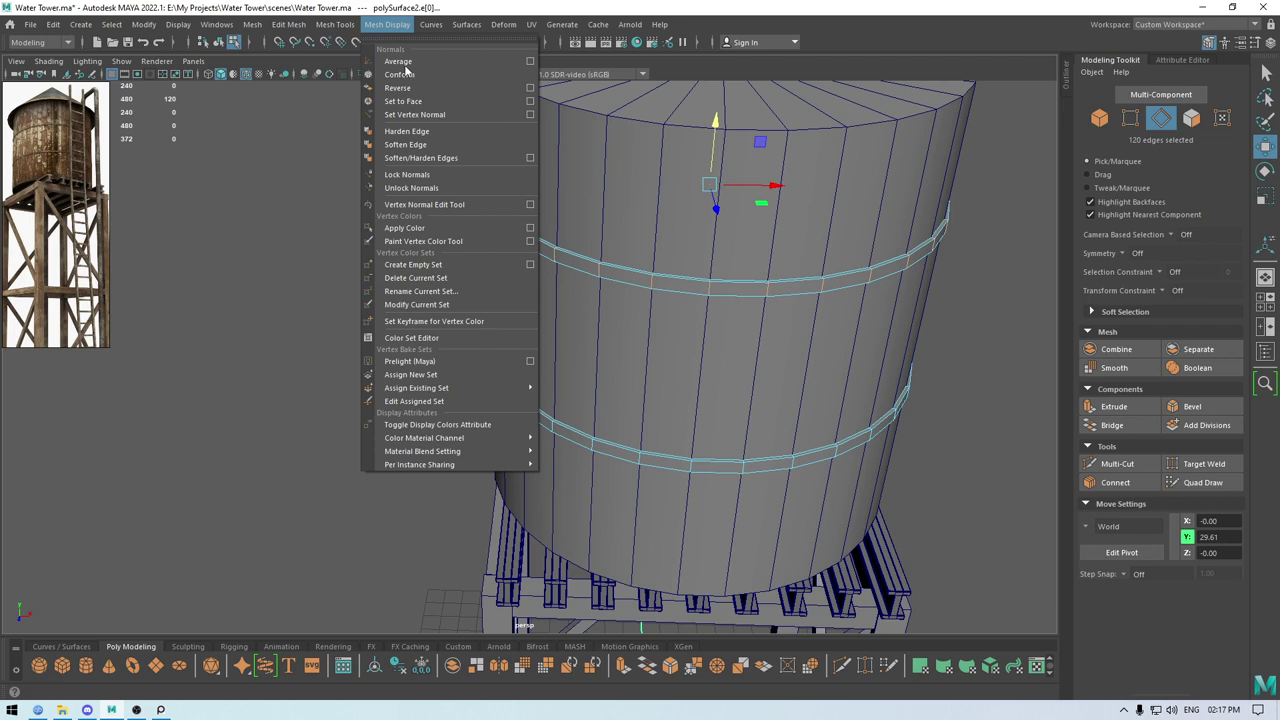
click(423, 147)
Soften all the short cross-section edges around the lower tank band and return to object selection.
alt+drag(535, 340, 553, 277)
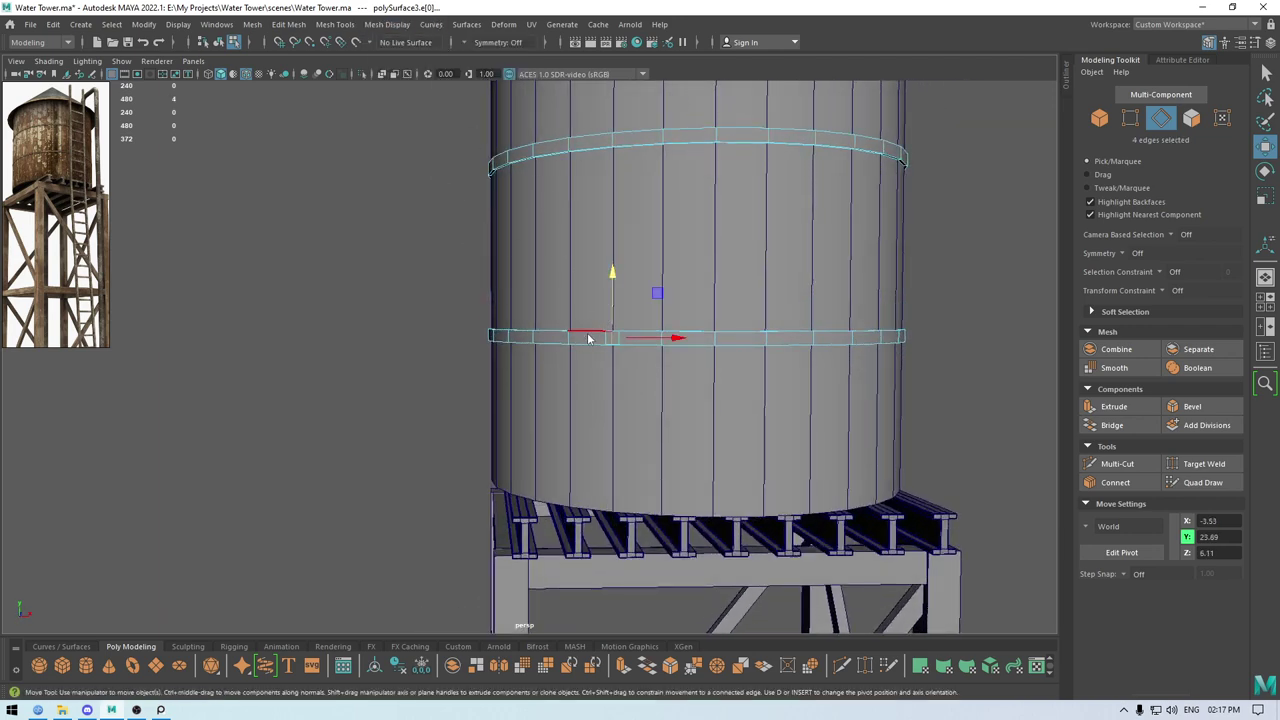
ctrl+right_drag(587, 334, 452, 390)
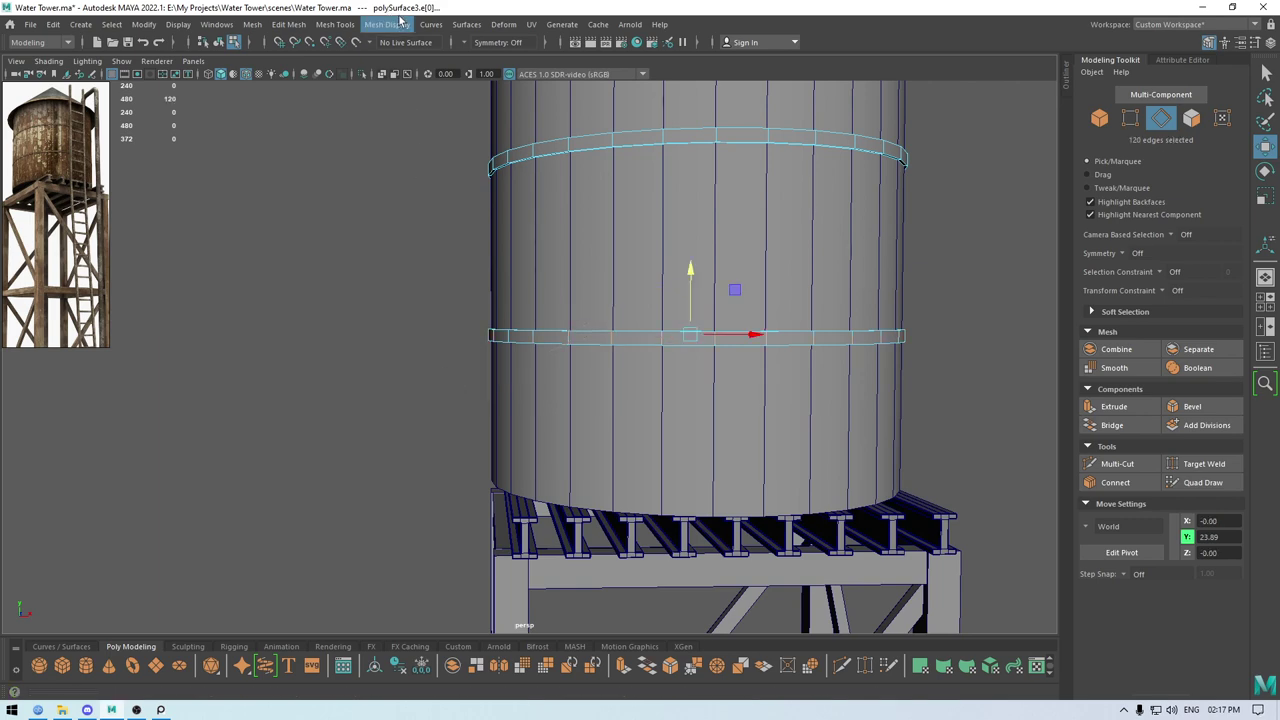
click(390, 24)
click(423, 144)
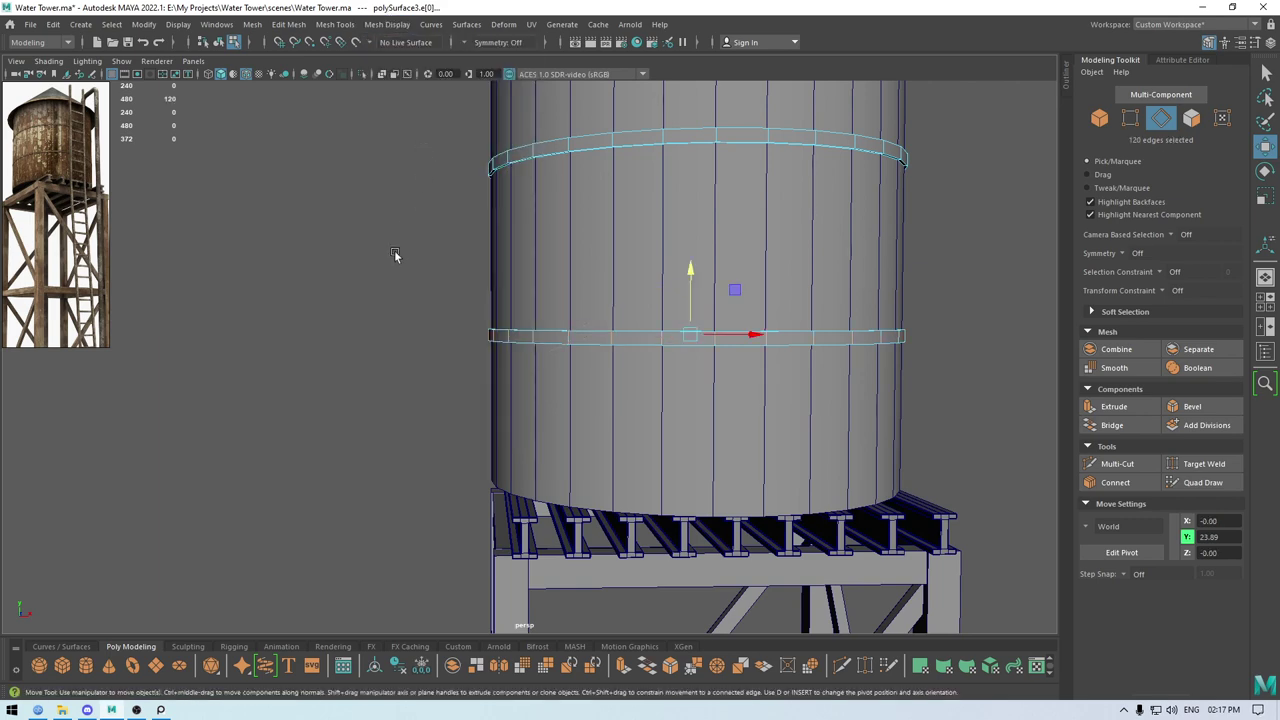
right_drag(394, 250, 358, 212)
Bevel the upper tank band's outer top and bottom edge loops with a reduced fraction to form narrow chamfers, and return to object selection.
alt+drag(358, 212, 371, 204)
alt+right_drag(371, 204, 568, 410)
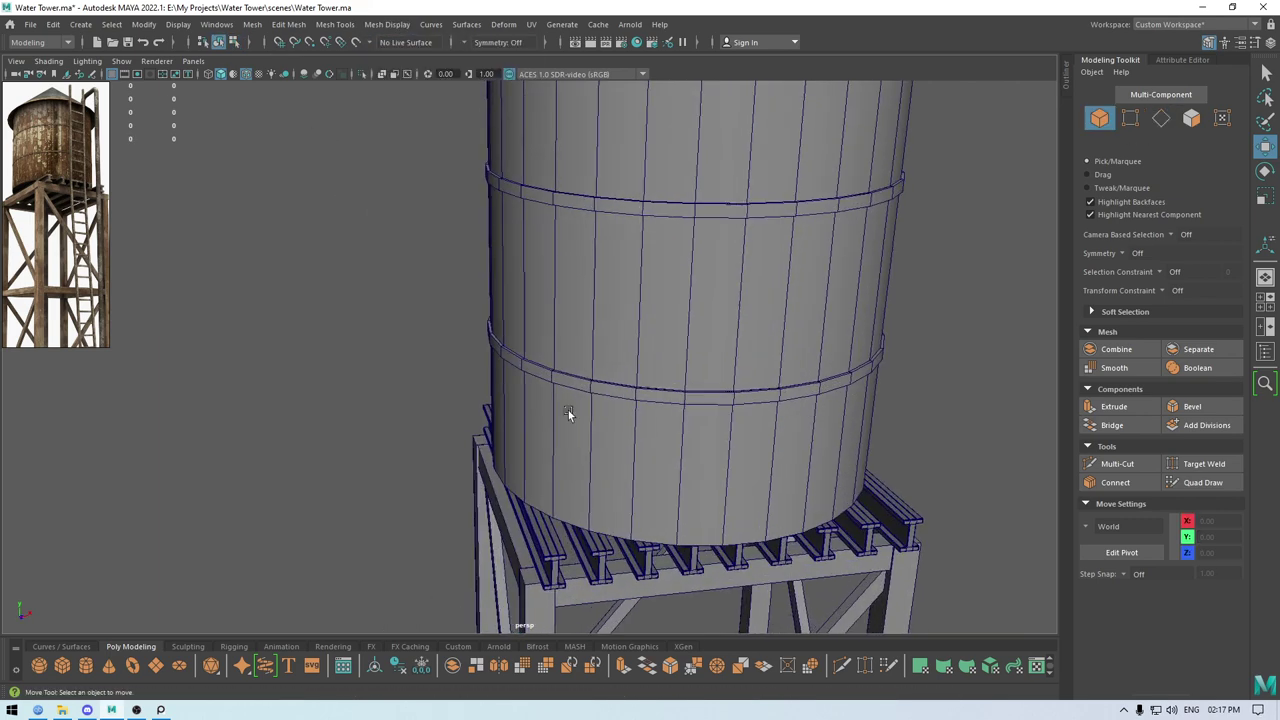
alt+drag(568, 410, 548, 242)
click(542, 208)
right_drag(542, 208, 540, 174)
alt+right_drag(540, 190, 559, 332)
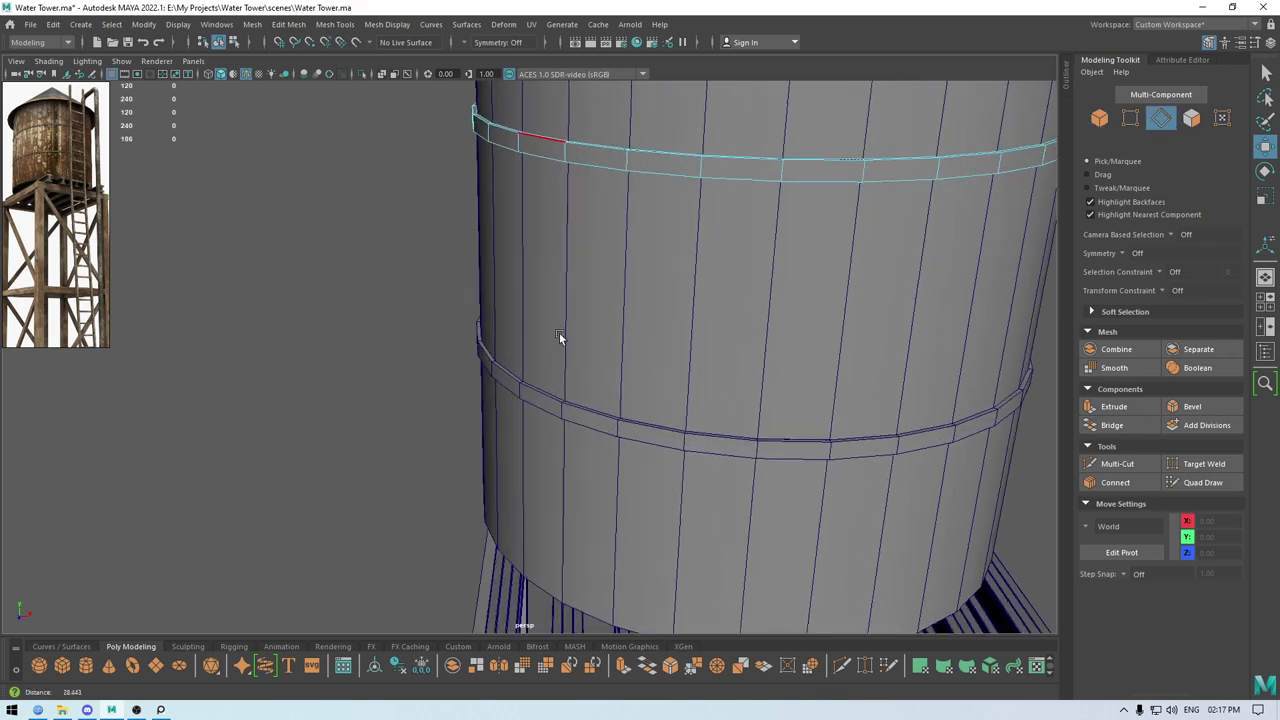
alt+middle_drag(559, 332, 530, 430)
alt+right_drag(500, 310, 528, 345)
double_click(477, 281)
shift+double_click(484, 302)
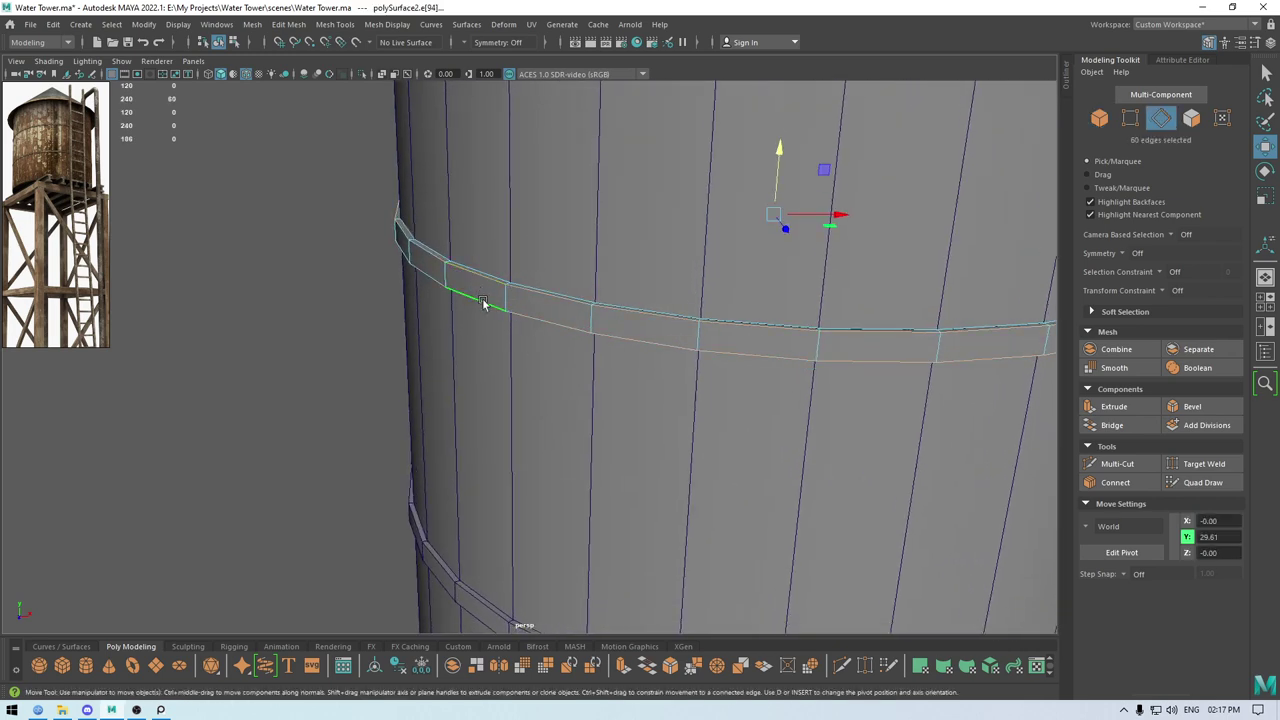
alt+right_drag(486, 303, 472, 275)
alt+drag(472, 275, 518, 215)
alt+drag(480, 150, 482, 214)
alt+right_drag(482, 214, 561, 303)
shift+right_drag(518, 245, 563, 241)
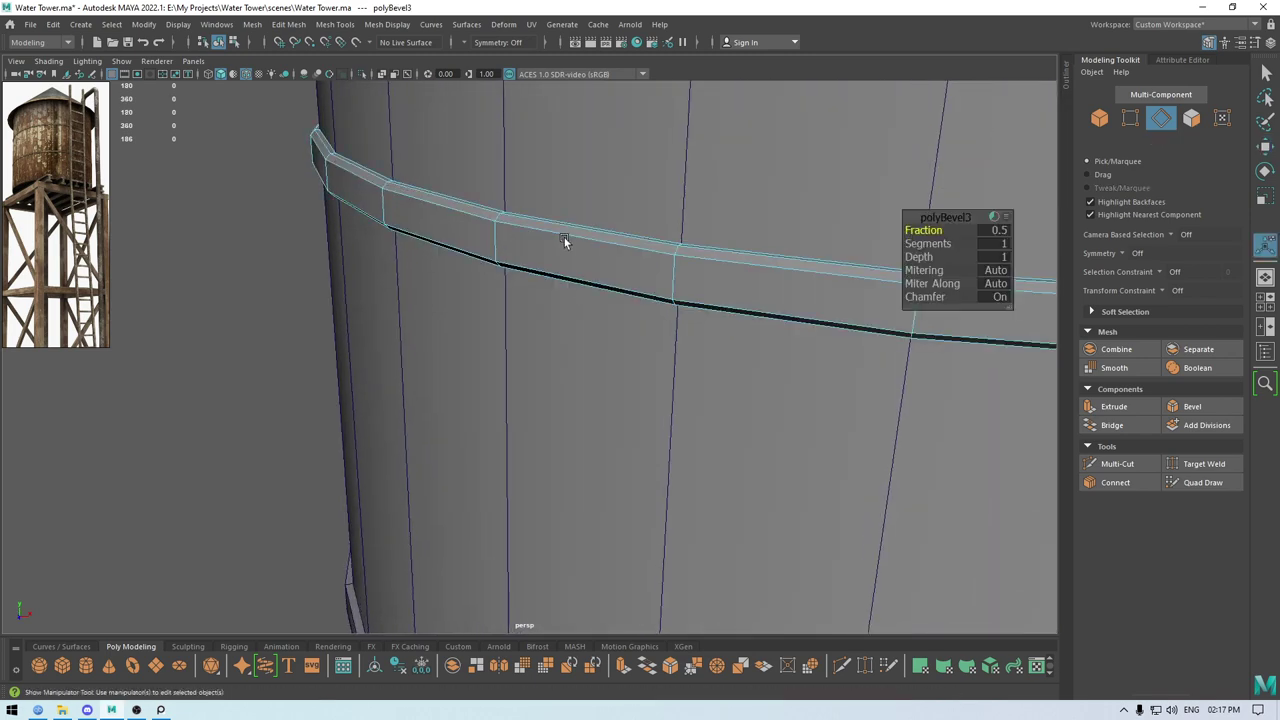
drag(925, 230, 983, 248)
key(w)
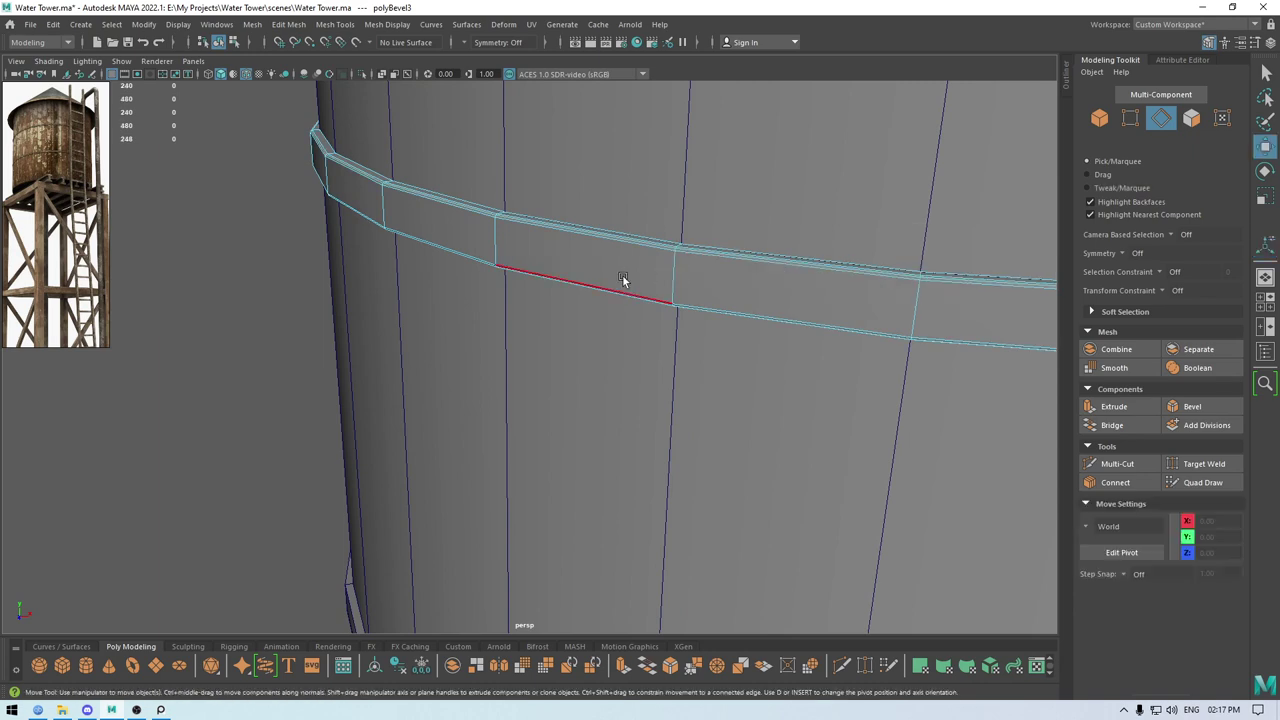
right_drag(623, 279, 718, 225)
Bevel the lower tank band's outer top and bottom edge loops with an equally narrow fraction and return to object selection.
alt+middle_drag(728, 305, 696, 180)
scroll(696, 178, down, 3)
alt+middle_drag(702, 332, 706, 182)
scroll(706, 183, up, 5)
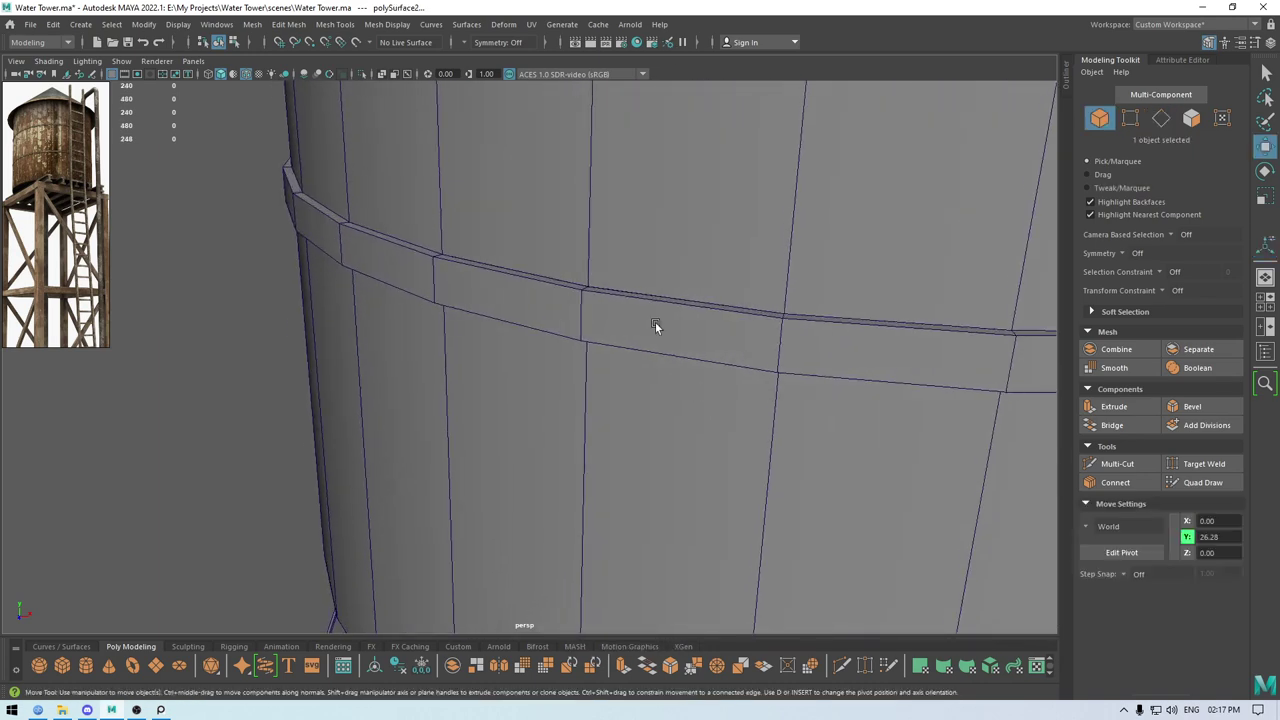
click(655, 321)
right_drag(651, 317, 649, 282)
double_click(629, 313)
shift+double_click(630, 341)
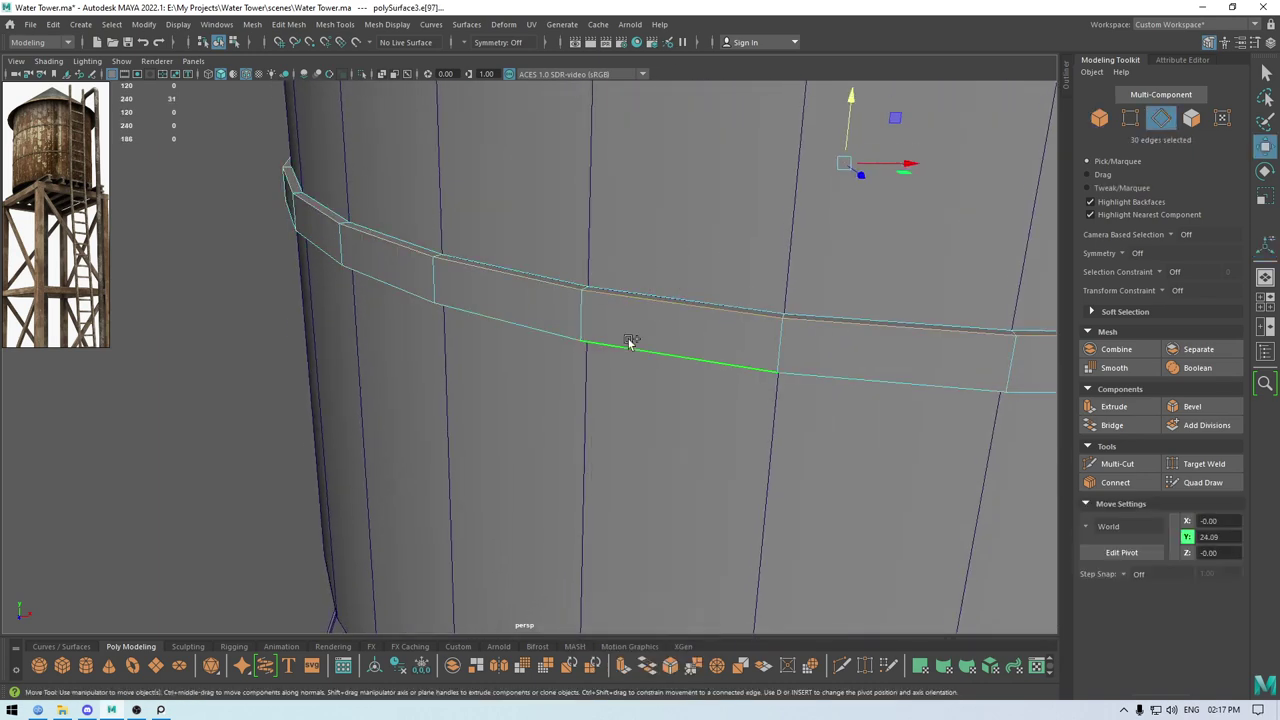
shift+right_drag(631, 337, 685, 329)
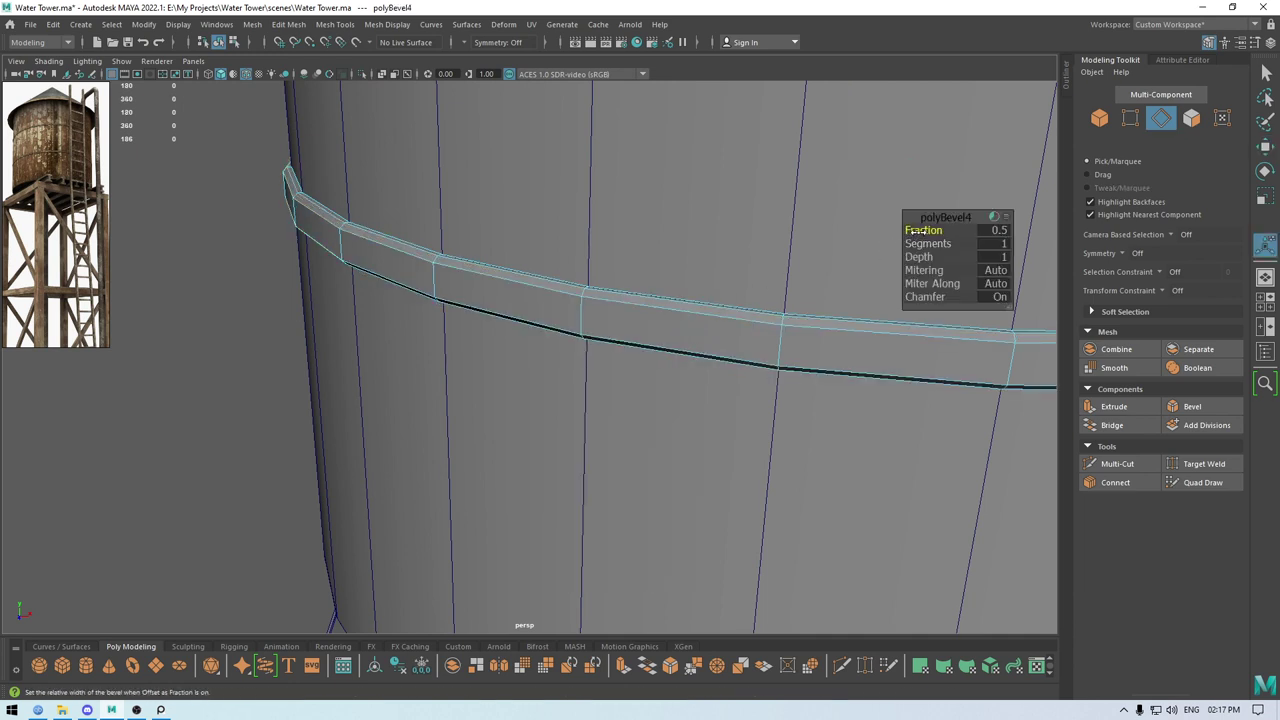
mouse_move(928, 233)
mouse_down()
mouse_move(896, 235)
mouse_move(953, 243)
mouse_move(938, 231)
mouse_up()
key(w)
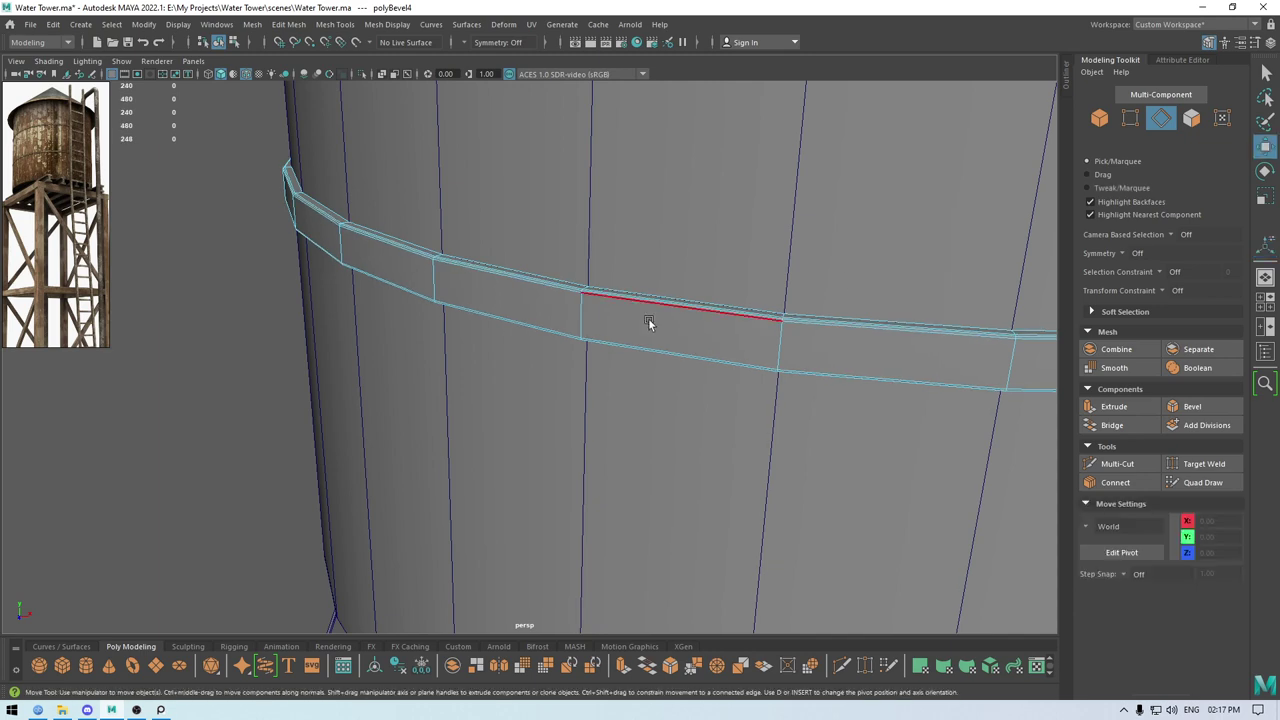
right_drag(648, 318, 745, 272)
Save the scene and turn off the wireframe overlay on the shaded model.
scroll(698, 342, down, 5)
scroll(630, 150, down, 2)
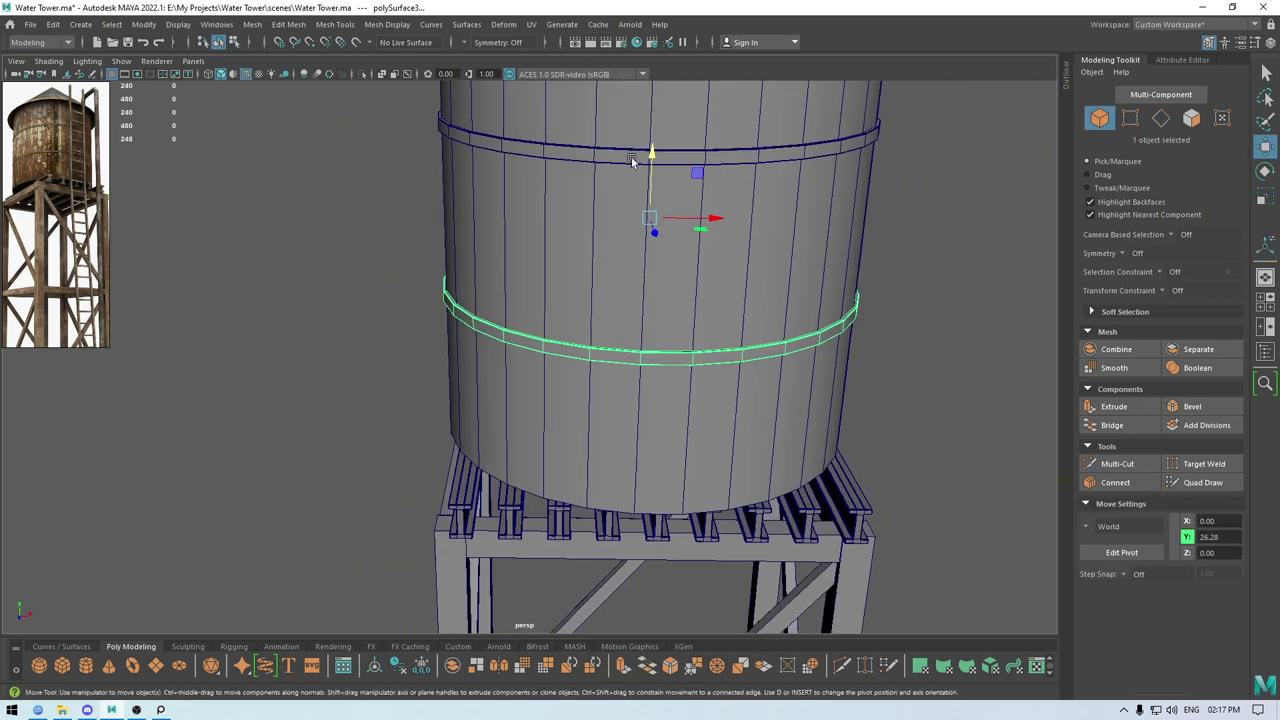
shift+click(632, 160)
right_drag(632, 160, 720, 529)
click(914, 428)
scroll(912, 420, down, 5)
alt+drag(850, 300, 801, 196)
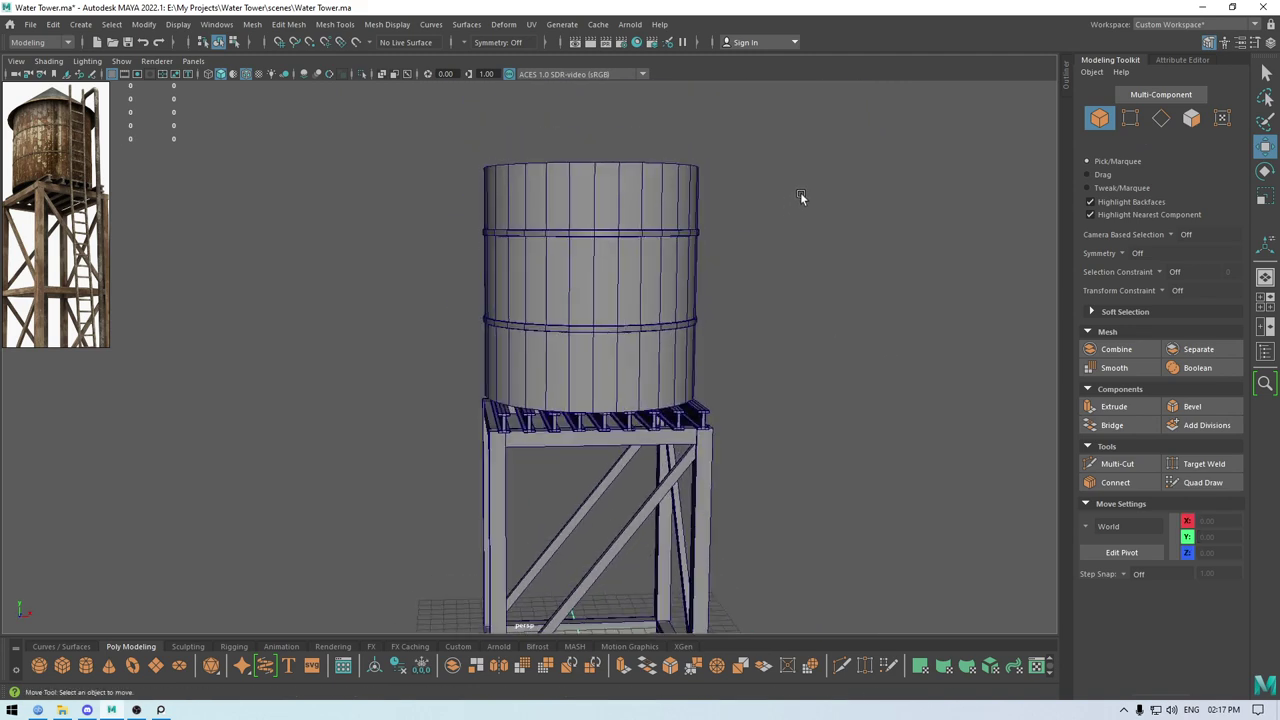
key(ctrl+s)
click(245, 76)
mouse_move(466, 236)
alt+mouse_down()
mouse_move(471, 280)
mouse_move(548, 267)
mouse_move(614, 217)
mouse_move(557, 251)
mouse_move(606, 246)
mouse_move(560, 225)
alt+mouse_up()
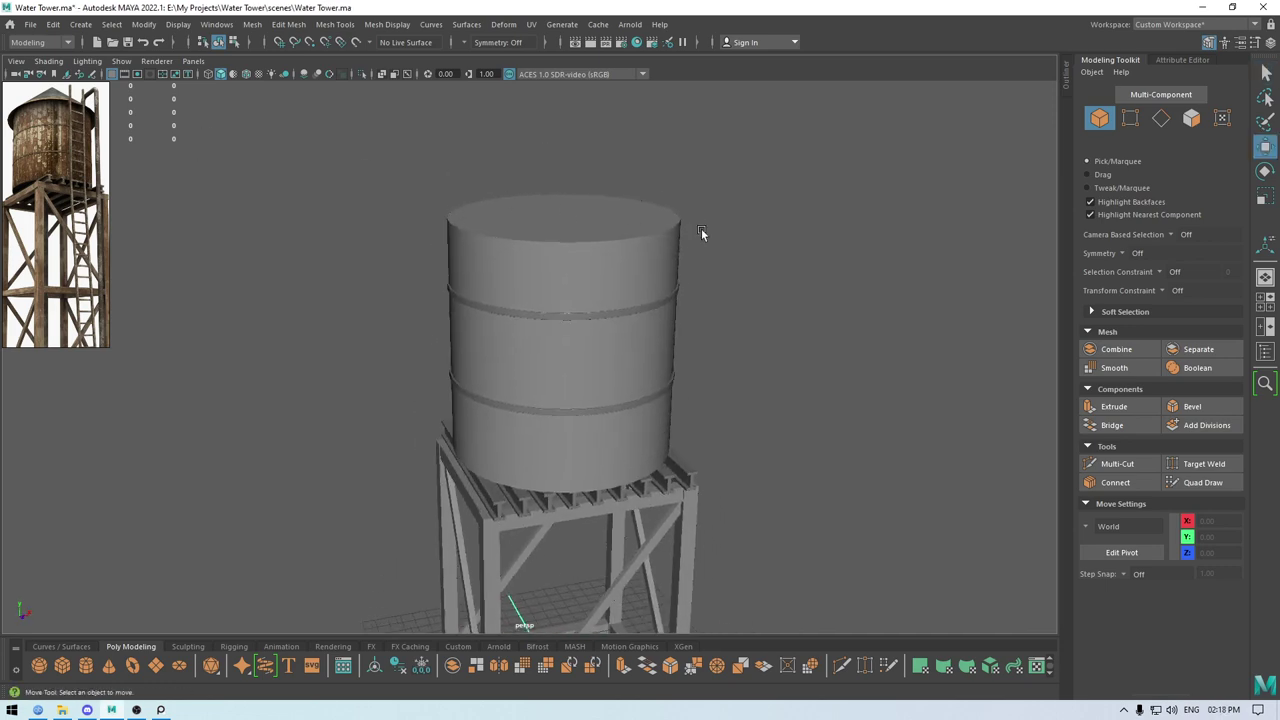
alt+right_drag(701, 229, 751, 229)
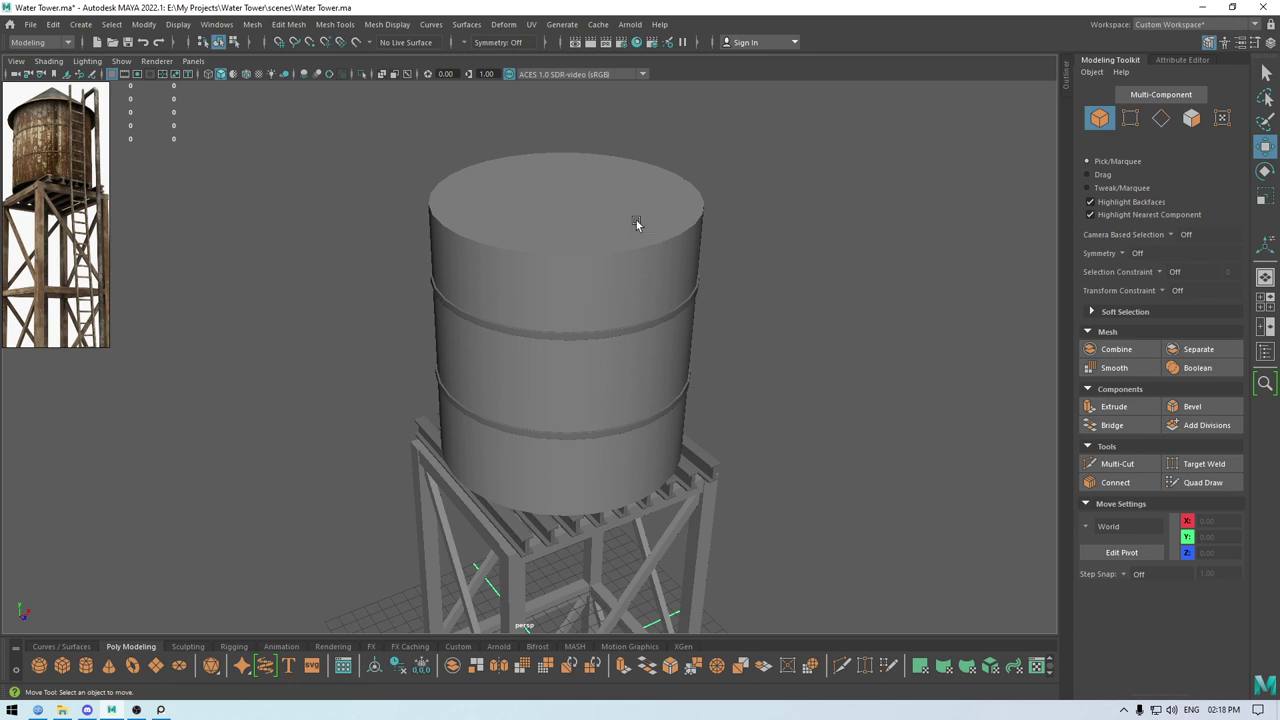
Create a polygon cone for the roof and raise it straight up above the tank to about Y 41.11.
click(639, 222)
click(885, 202)
shift+right_click(878, 187)
shift+right_drag(784, 193, 809, 204)
alt+drag(797, 400, 711, 358)
alt+right_drag(711, 358, 615, 110)
drag(552, 520, 537, 151)
Set the roof cone's radius to 8 and increase its height to about 7.59.
key(t)
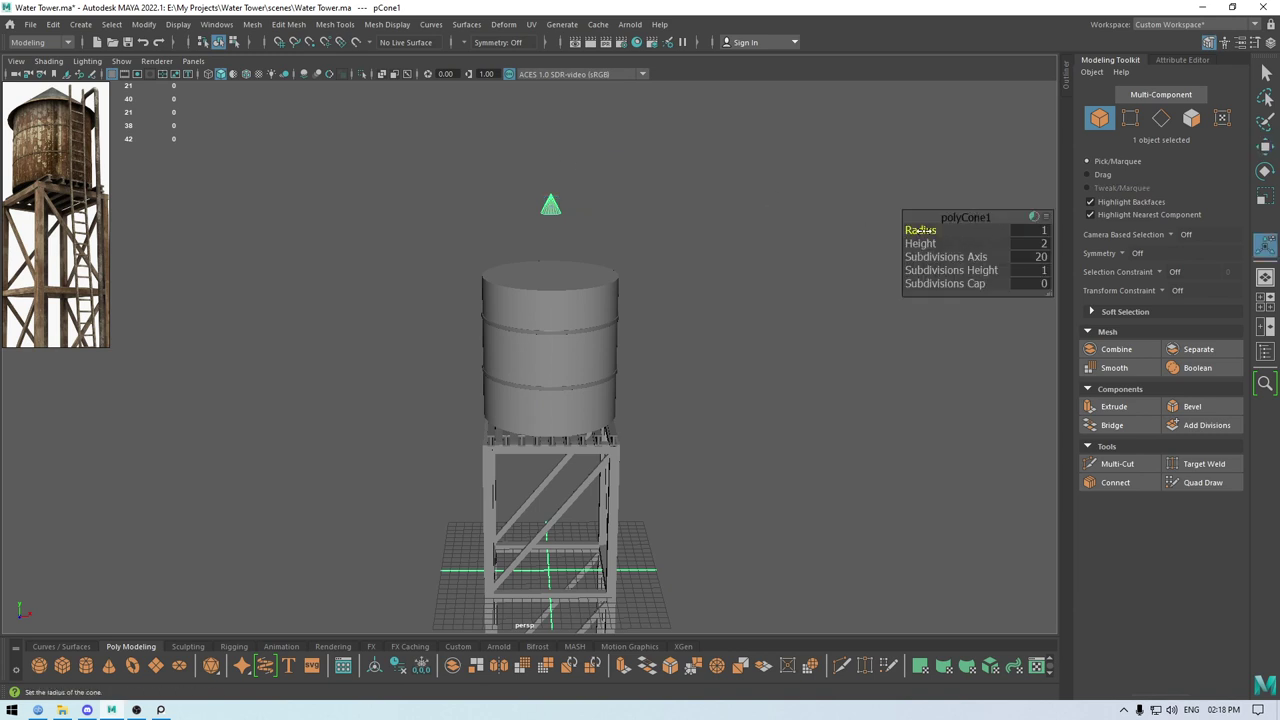
drag(922, 231, 1136, 231)
click(1037, 231)
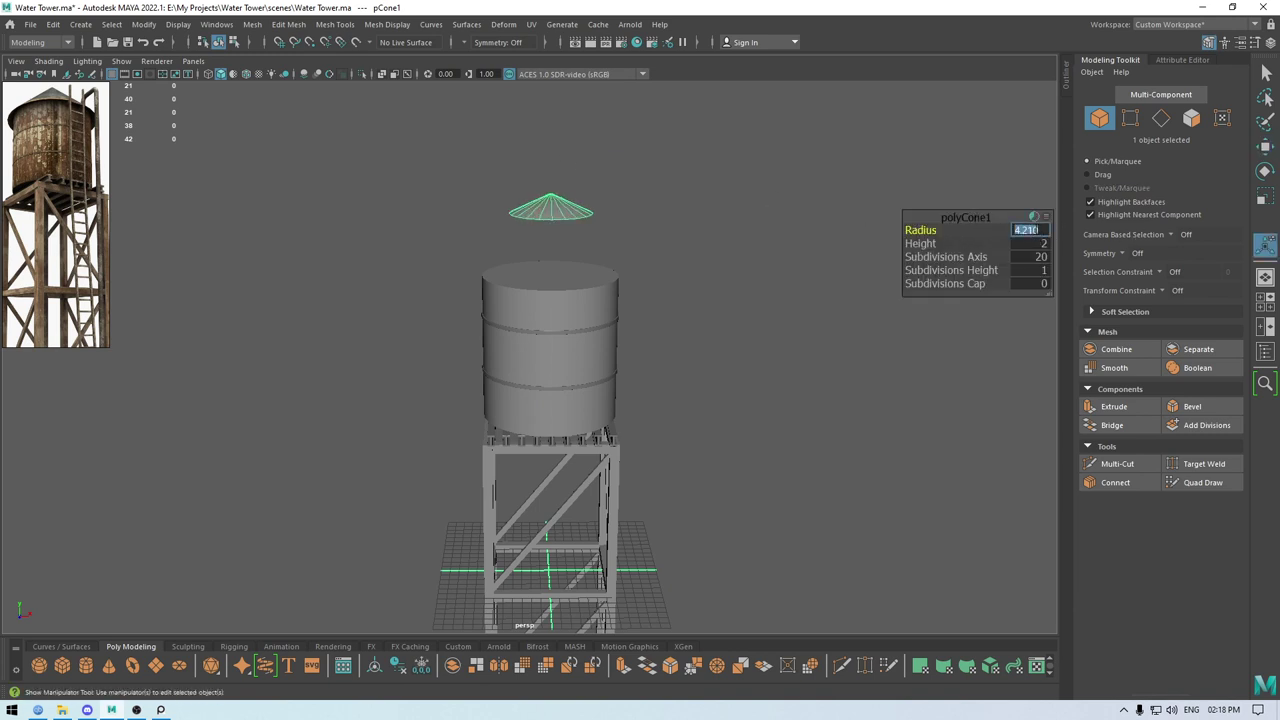
text(8)
key(Return)
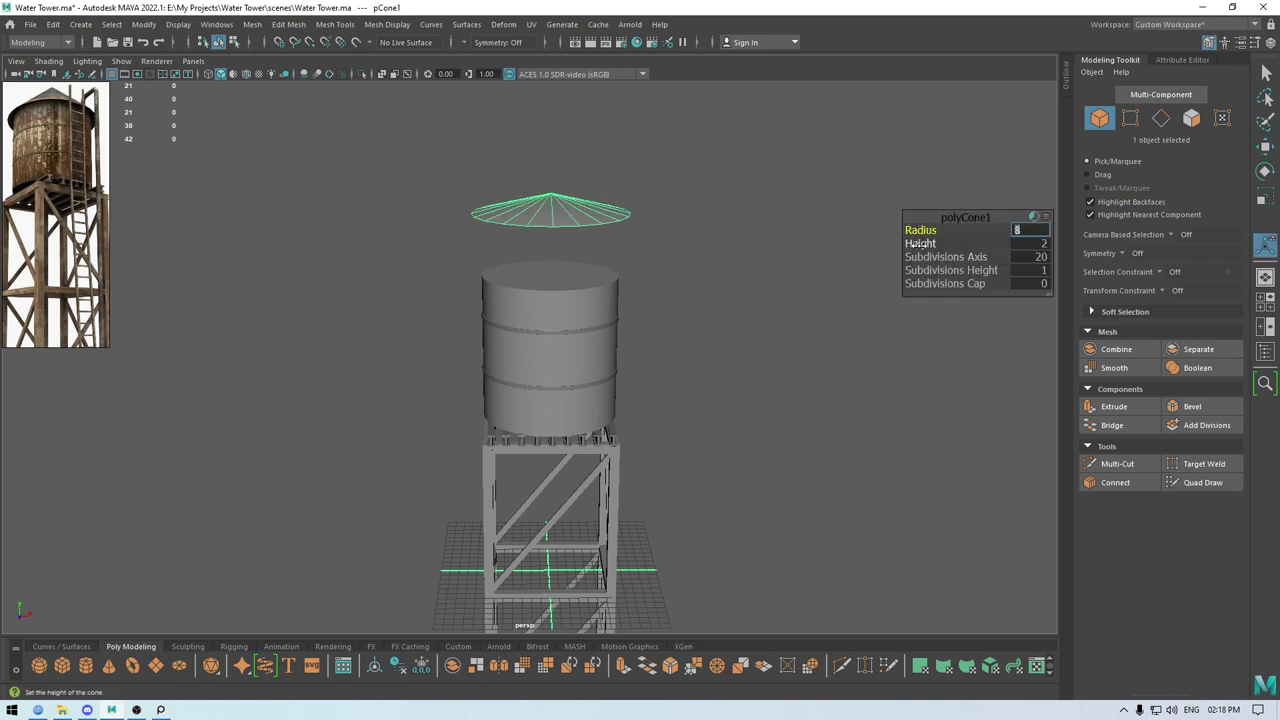
drag(920, 243, 1273, 245)
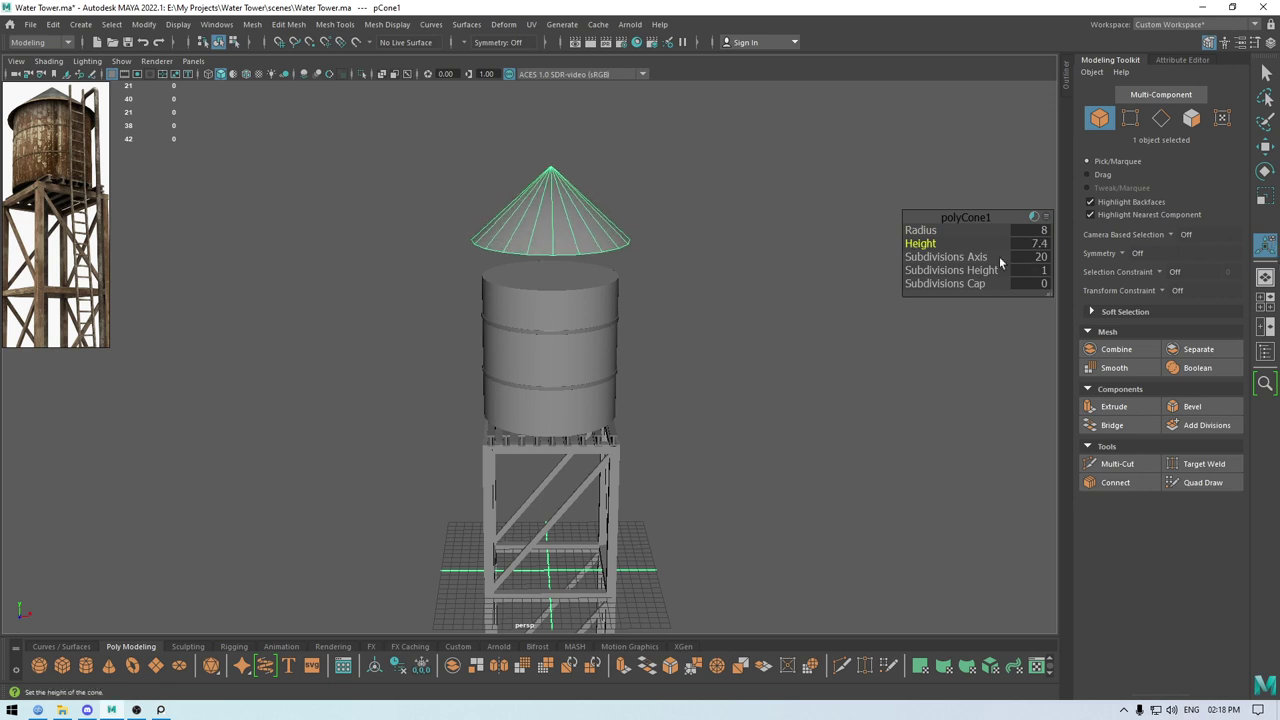
In the front view, lower the roof cone onto the top of the tank at about Y 37.55.
key(w)
key(space)
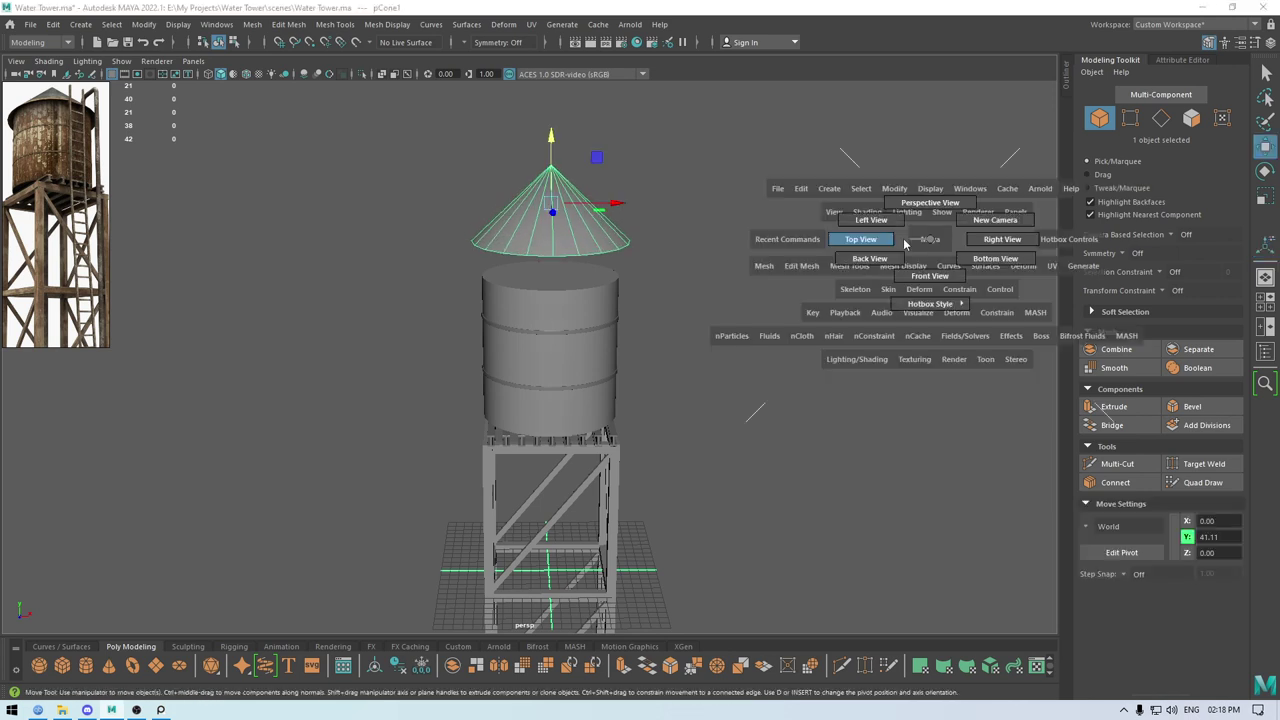
drag(847, 239, 846, 237)
scroll(744, 304, up, 1)
key(space)
drag(745, 305, 745, 351)
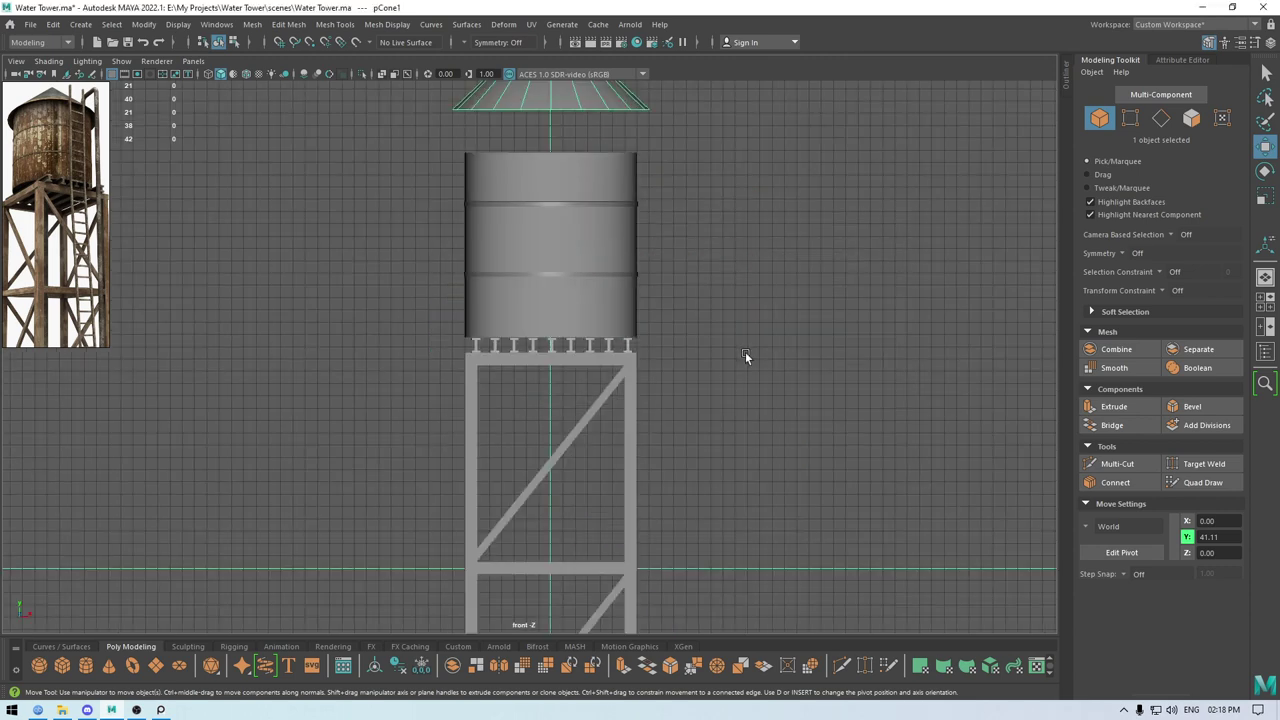
scroll(697, 274, up, 3)
scroll(697, 274, up, 1)
alt+middle_drag(704, 280, 775, 566)
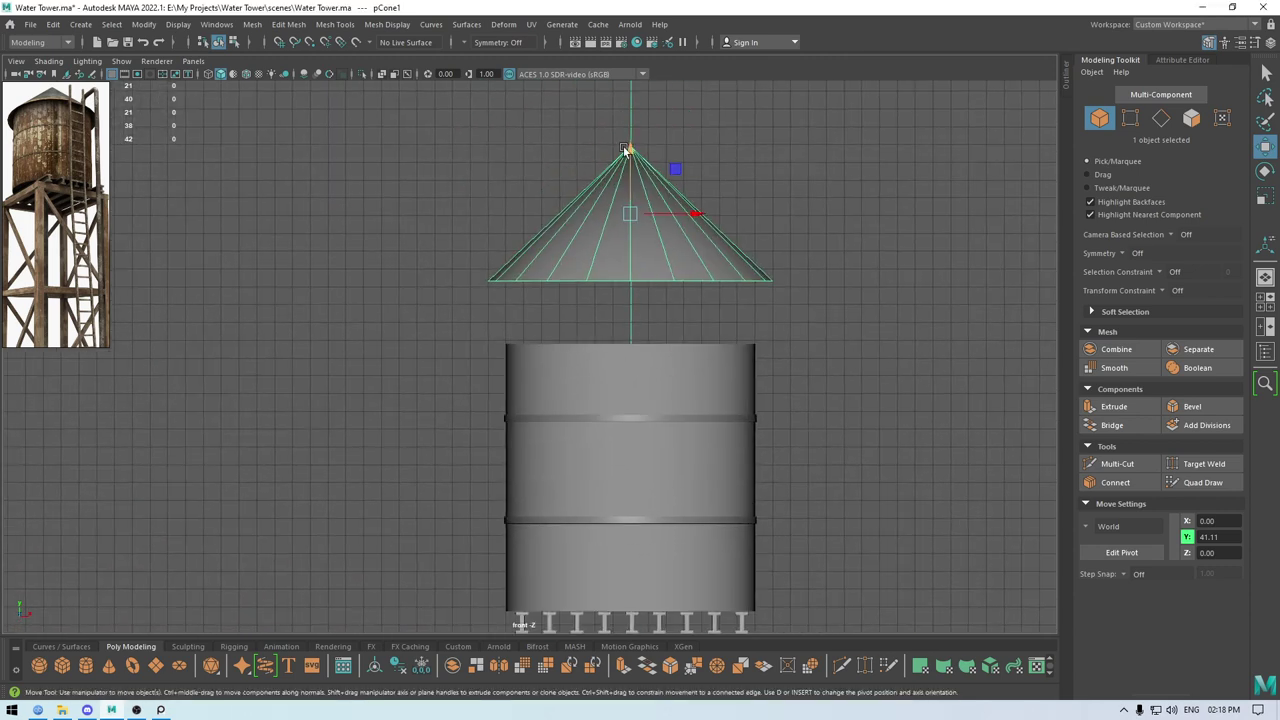
drag(624, 150, 624, 214)
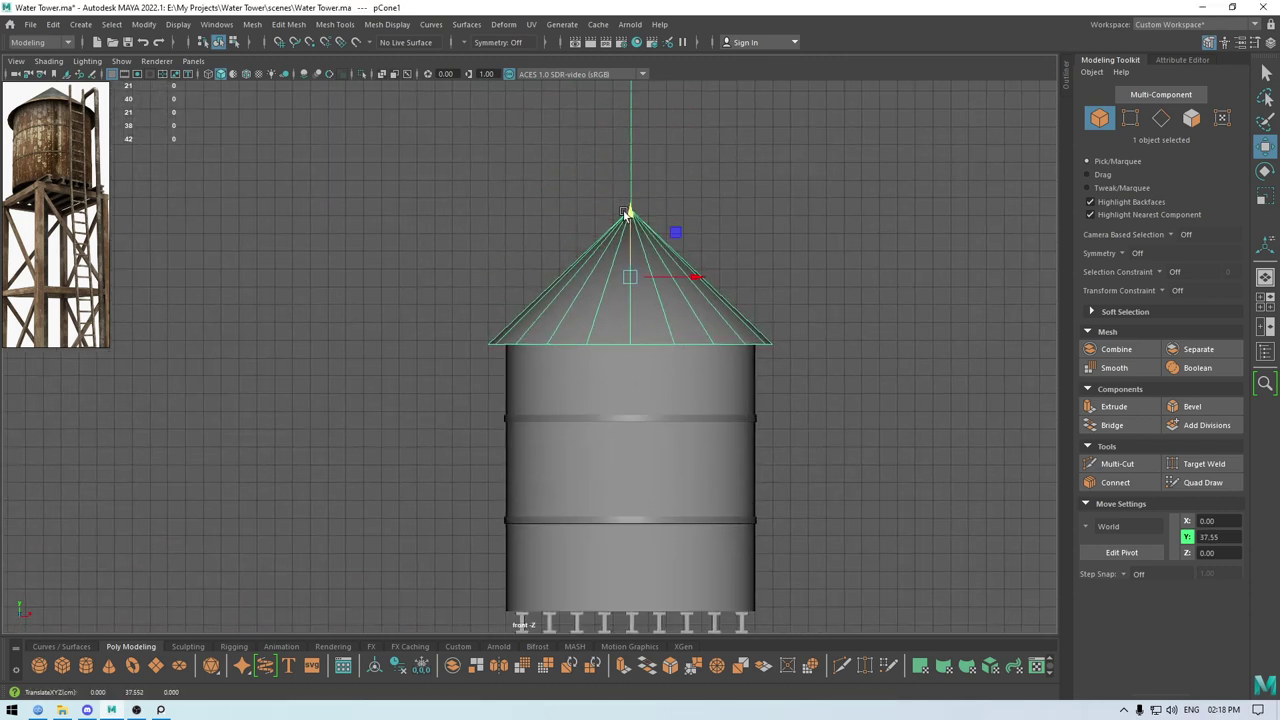
Set the roof cone's radius to 8.5, try heights of 10, 8, 9 and 7, and settle on a height of 8.
key(t)
drag(931, 230, 966, 231)
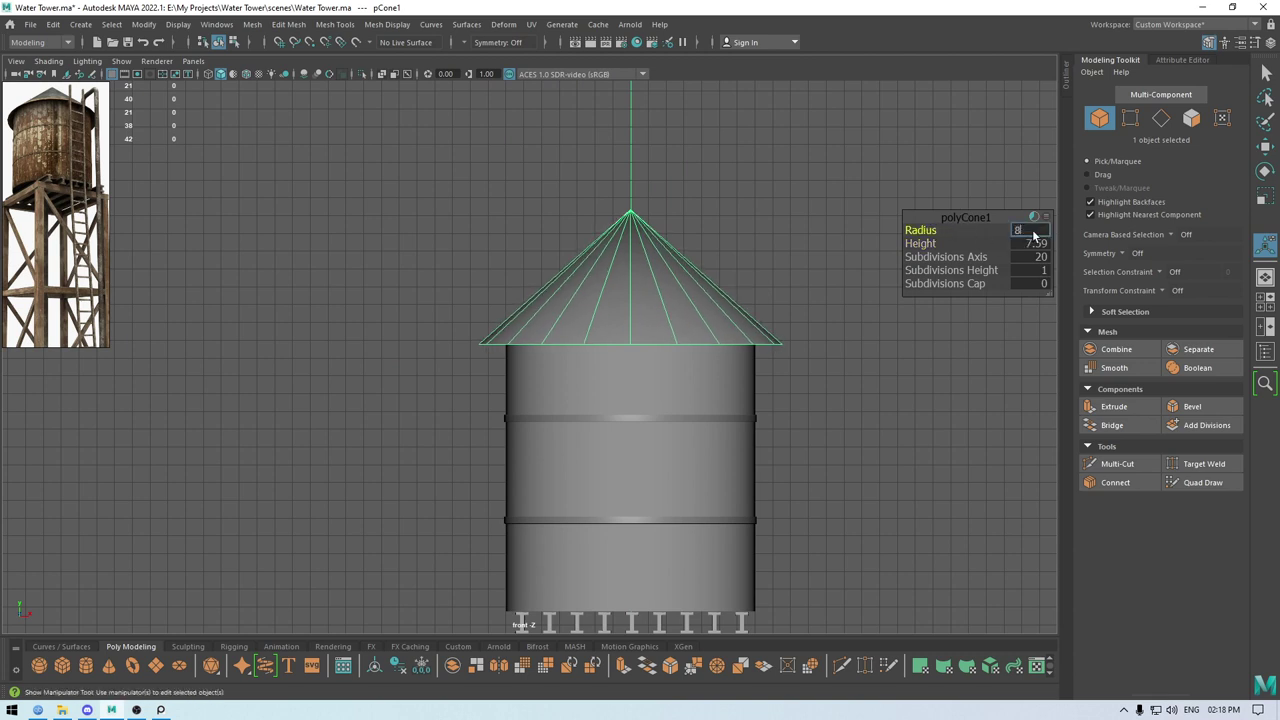
key(Tab)
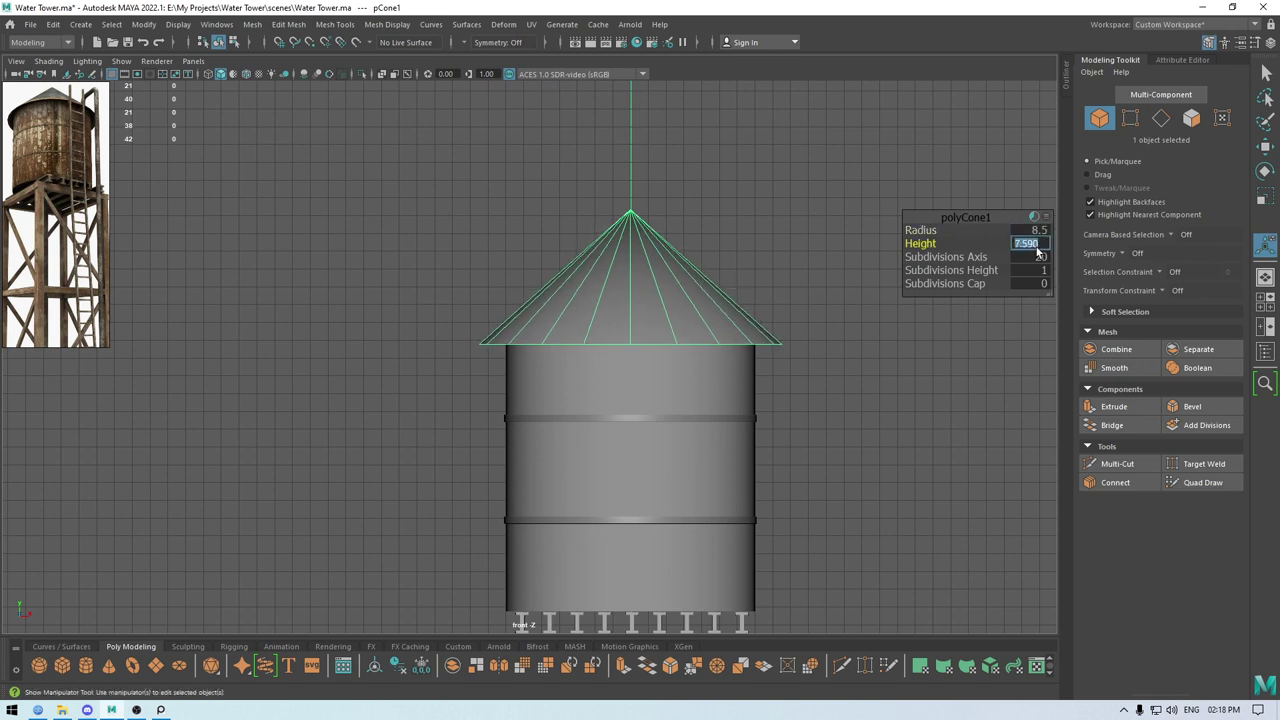
text(10)
key(Return)
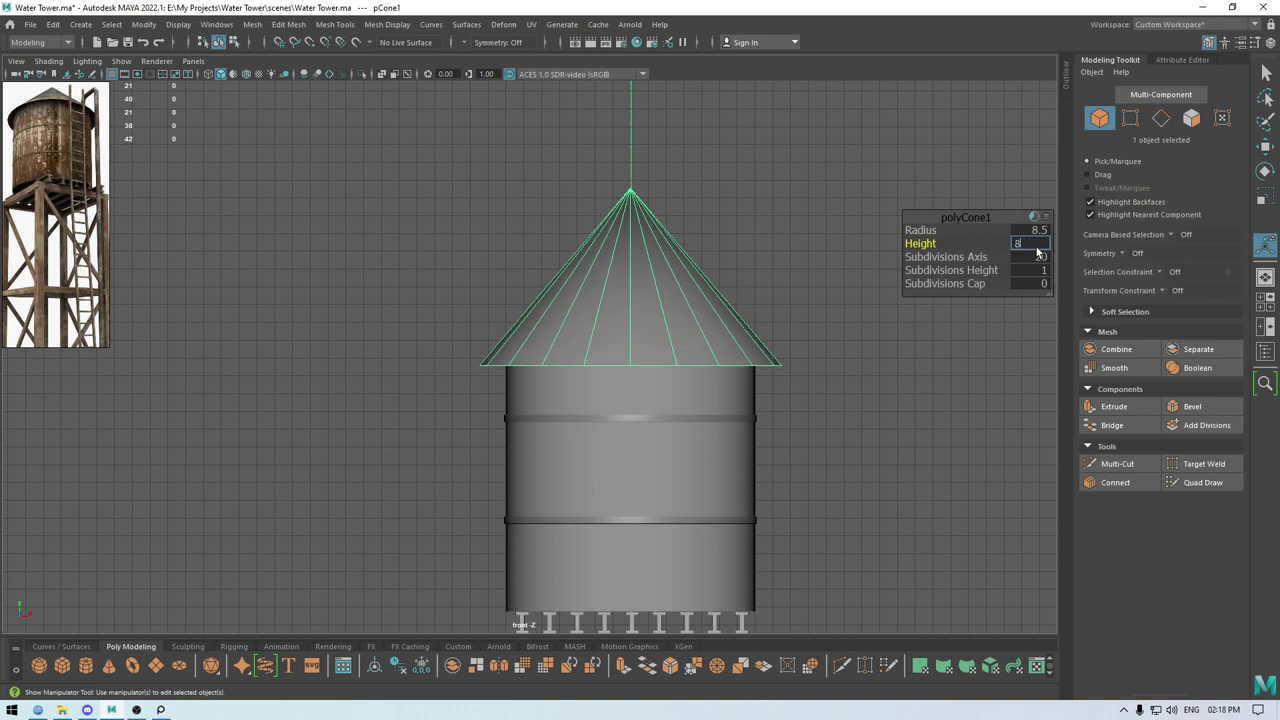
text(8)
key(Return)
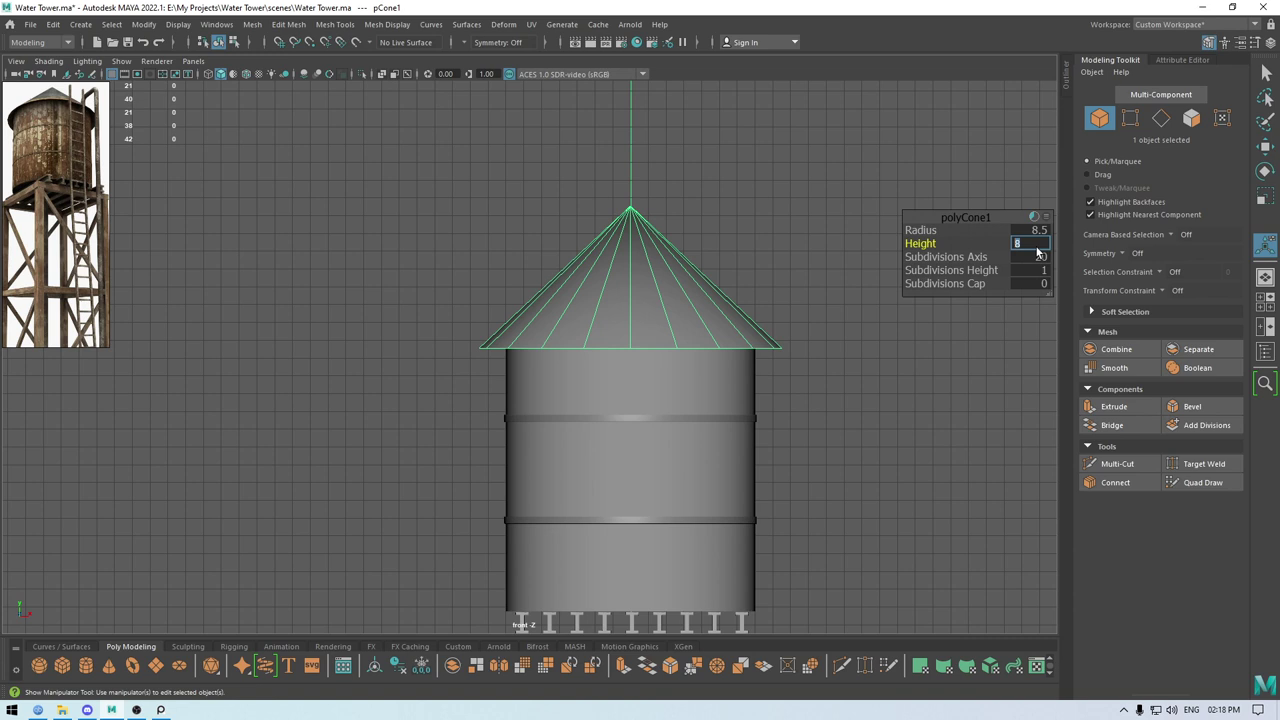
text(9)
key(Return)
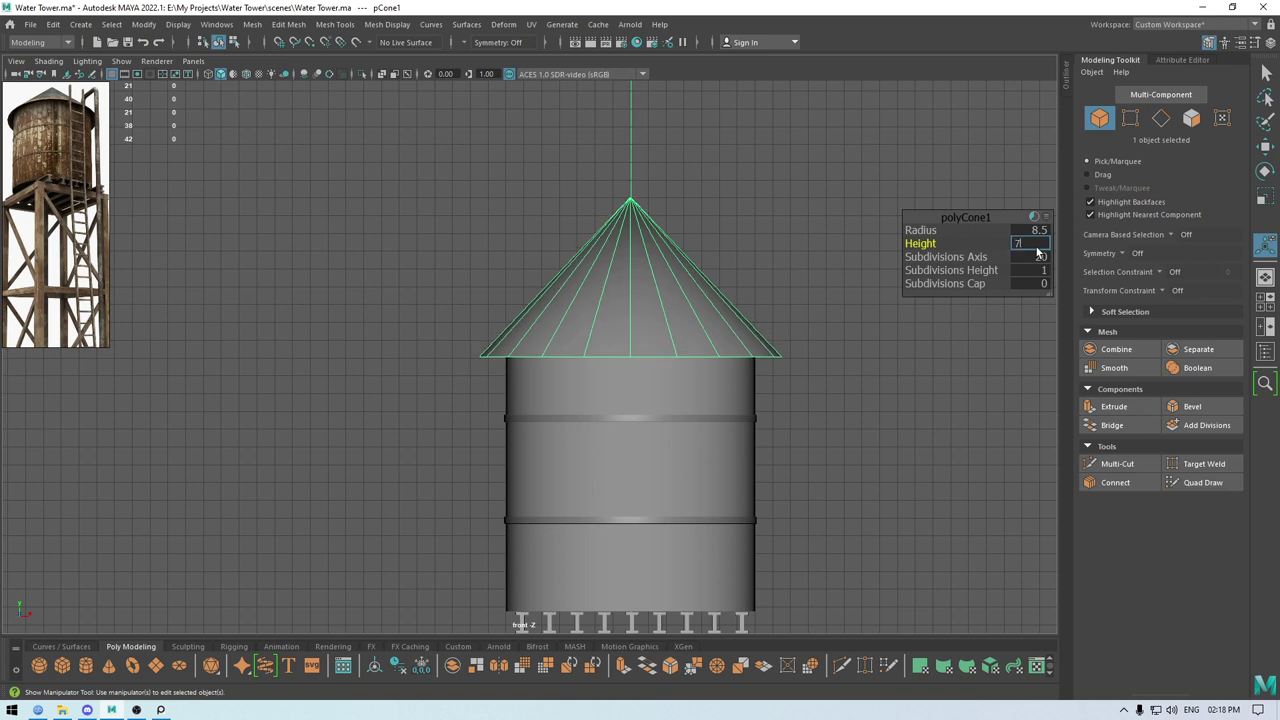
text(7)
key(Return)
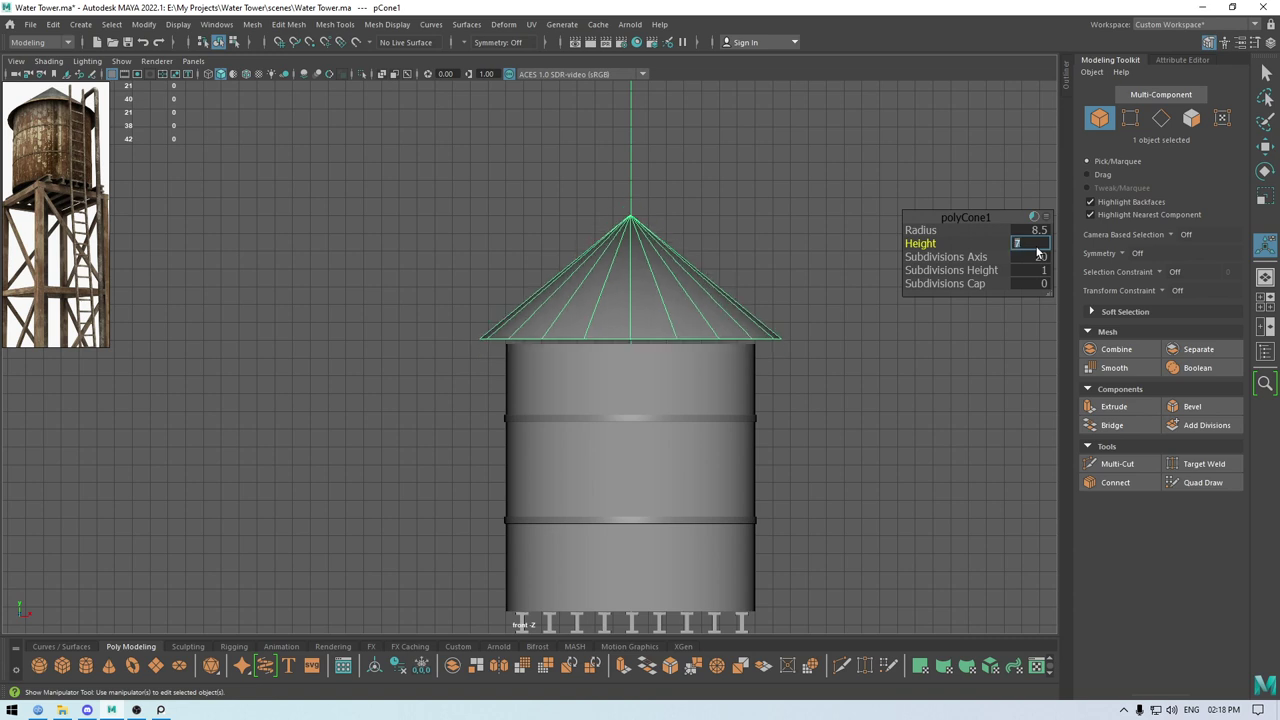
text(8)
key(Return)
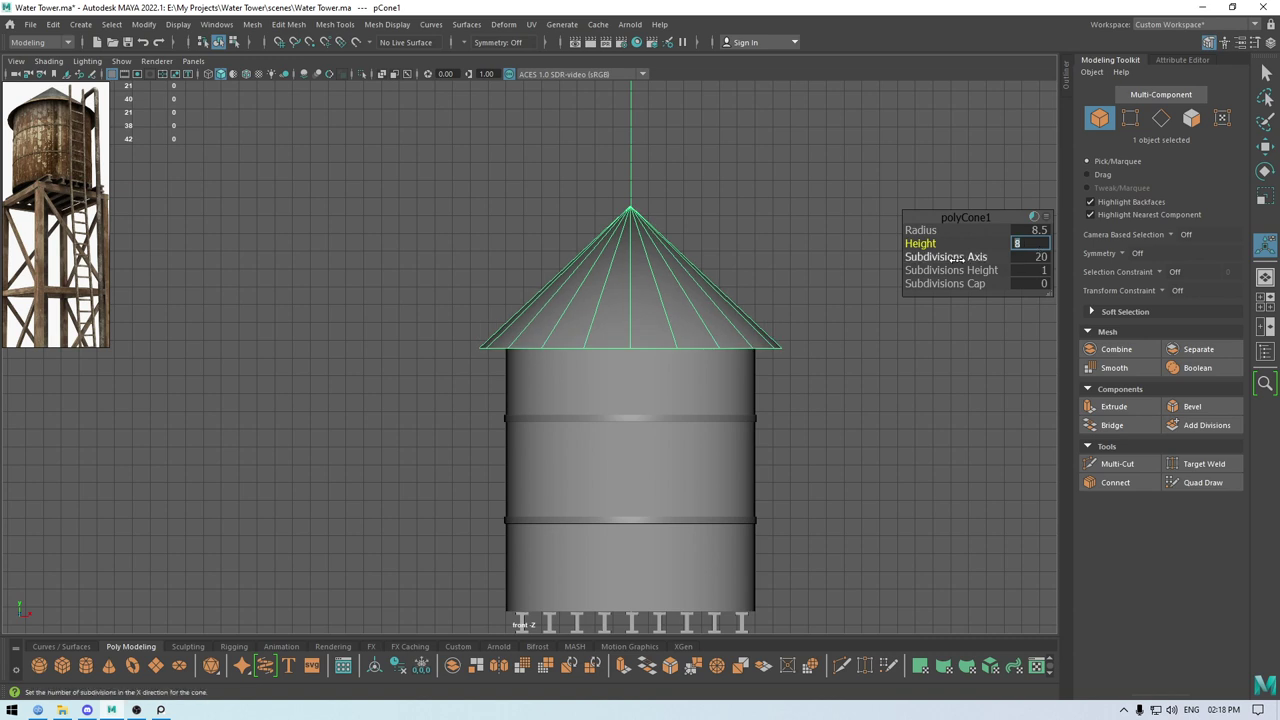
Set the roof cone's axis subdivisions to 26 and raise it to rest on the tank's top rim at about Y 37.78.
drag(937, 258, 1086, 267)
middle_drag(1087, 267, 1275, 267)
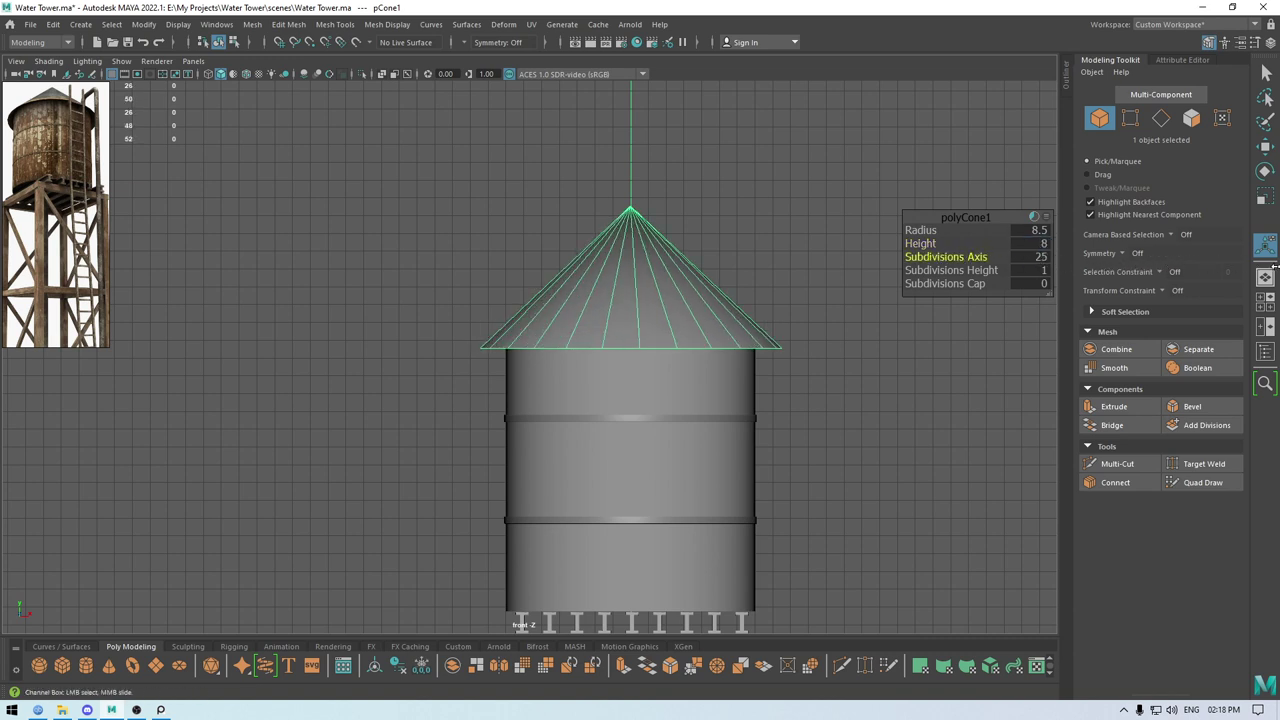
middle_drag(972, 257, 1011, 259)
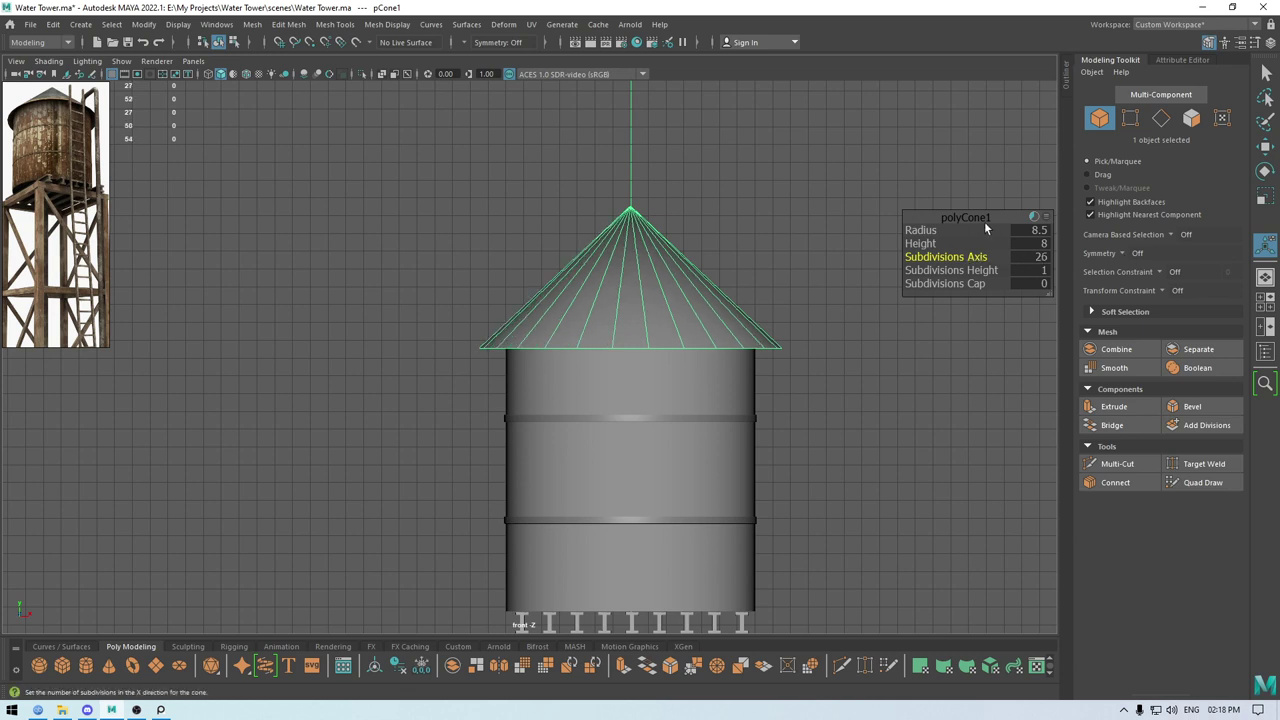
key(w)
drag(631, 223, 645, 185)
In the perspective view, hide everything except the roof cone and delete its bottom cap face.
key(space)
key(space)
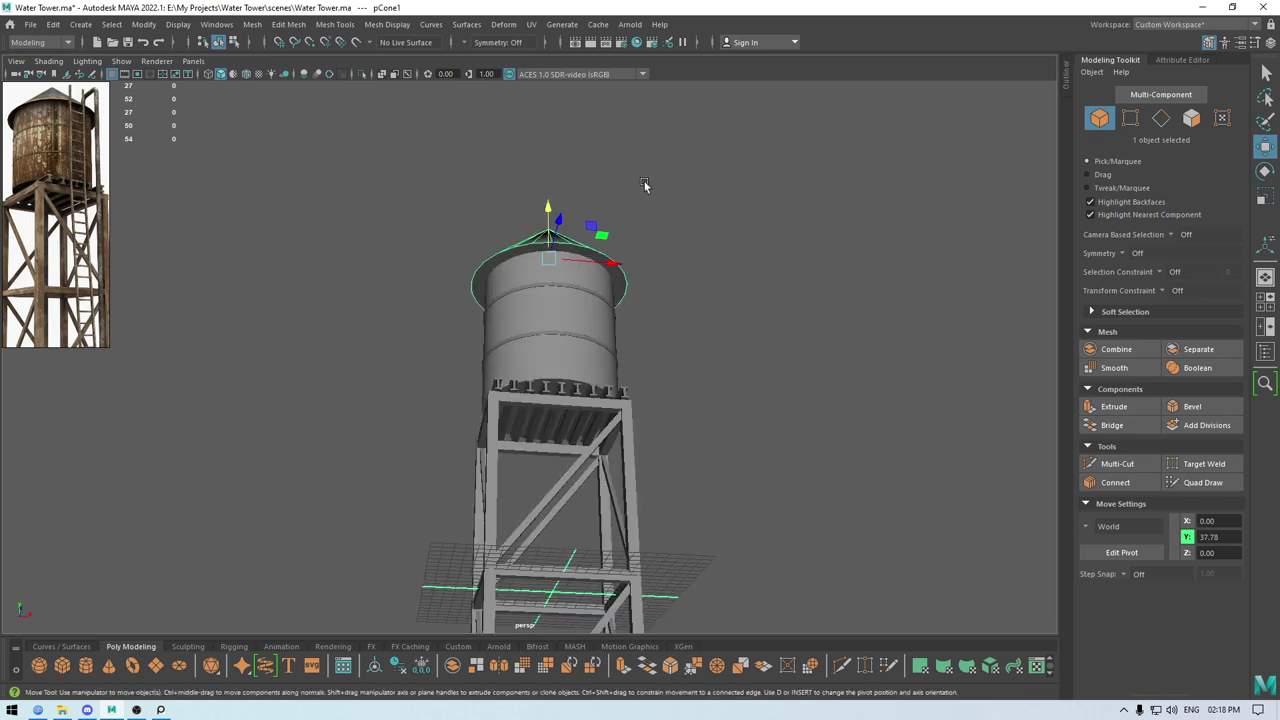
key(f)
scroll(597, 306, up, 3)
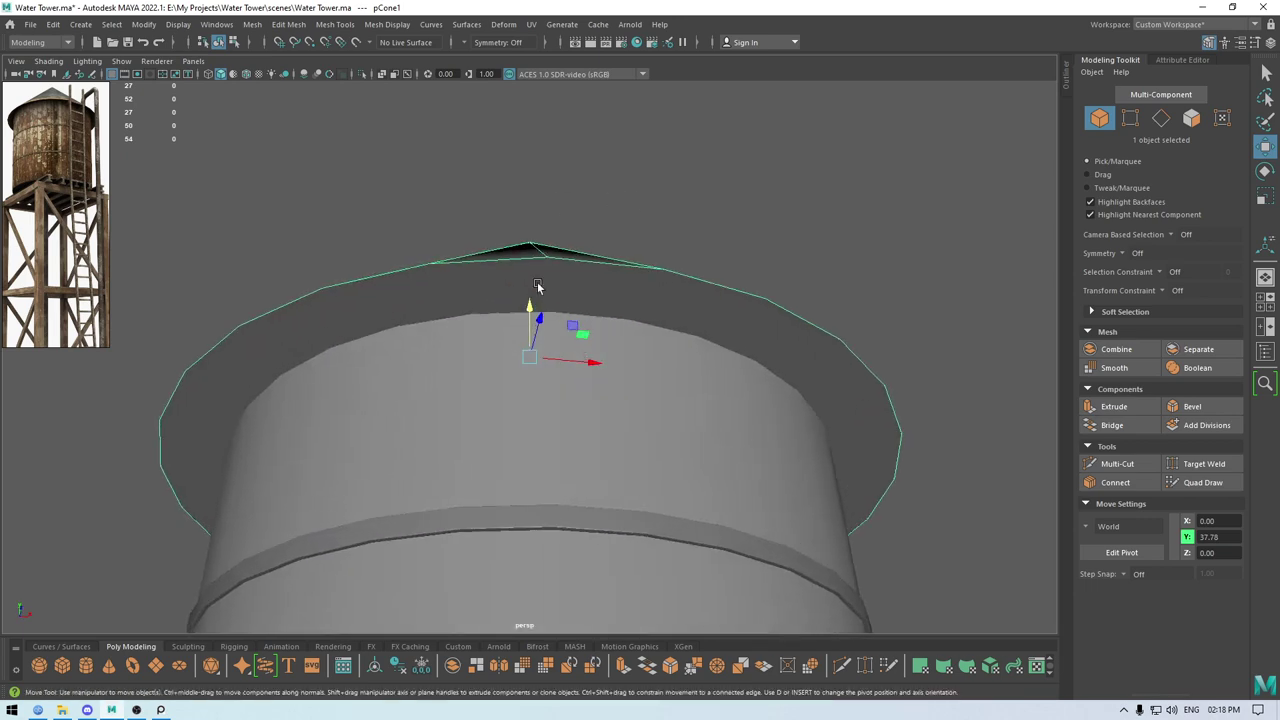
mouse_move(541, 308)
alt+mouse_down()
mouse_move(525, 365)
mouse_move(535, 287)
alt+mouse_up()
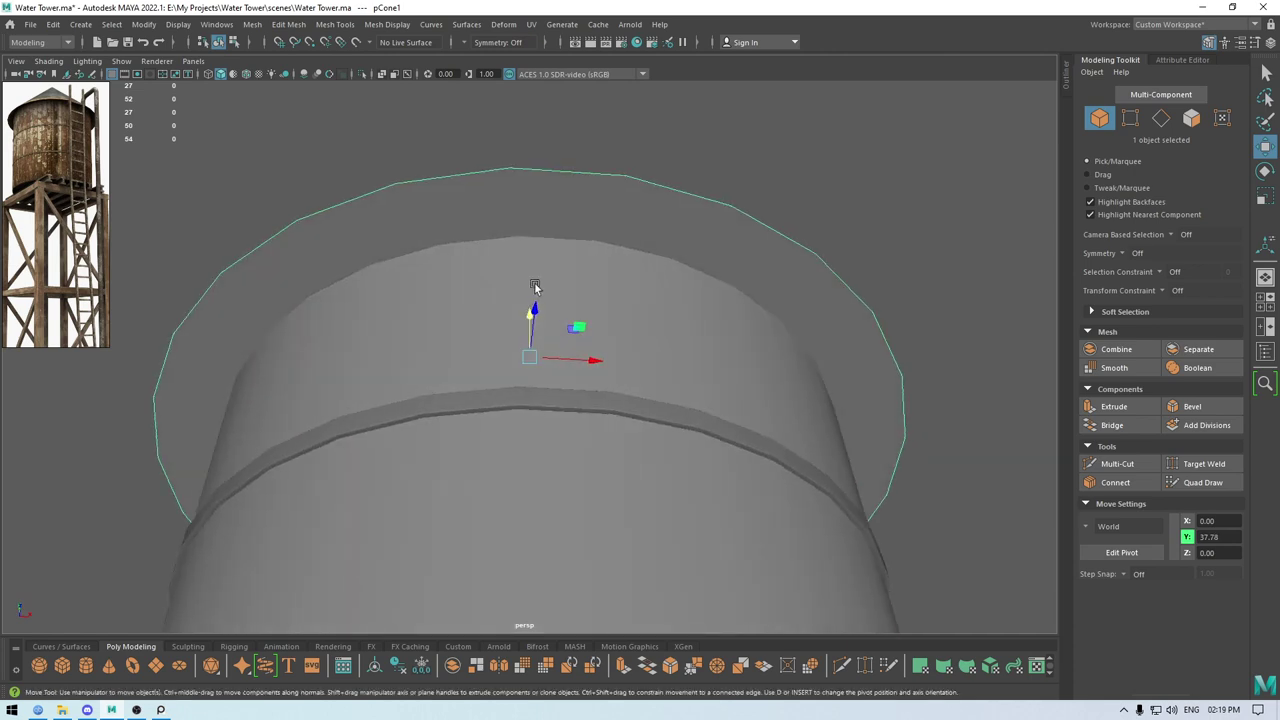
key(alt+h)
mouse_move(552, 216)
right_down()
mouse_move(558, 251)
mouse_move(535, 227)
mouse_move(536, 205)
right_up()
click(578, 276)
key(Delete)
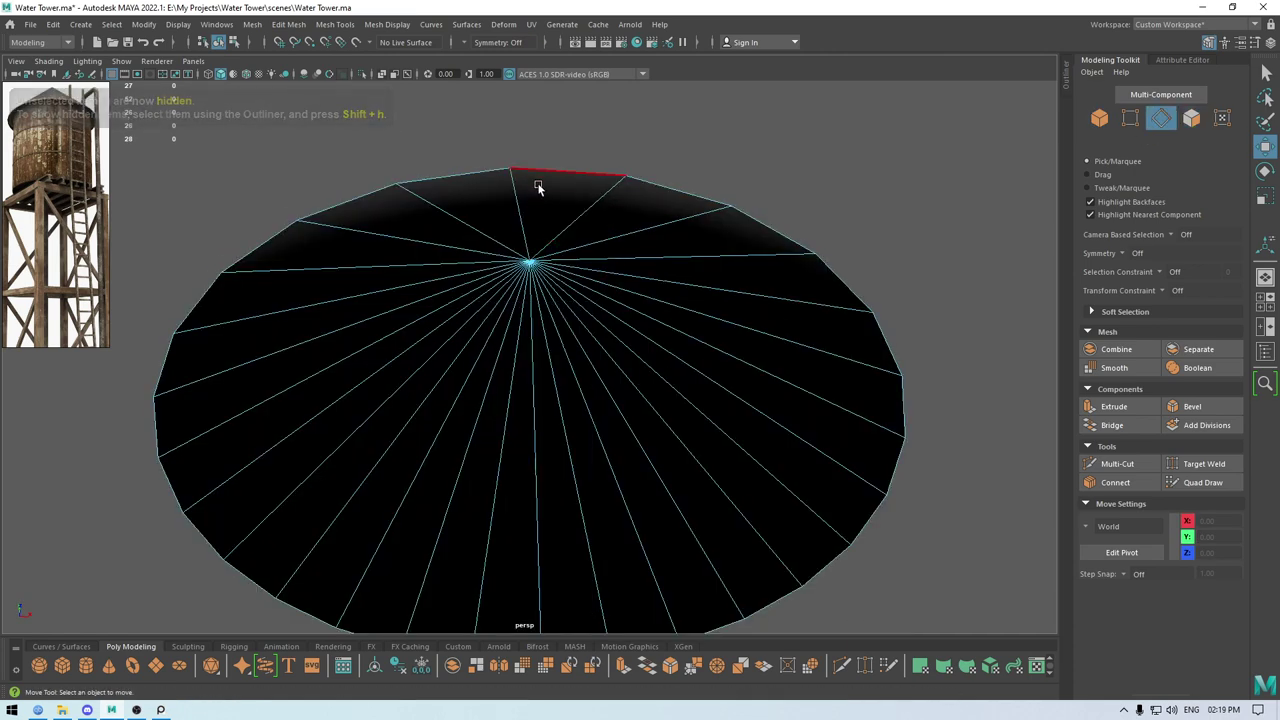
Extrude the roof cone's open bottom border inward and merge the extruded edges to the centre to close the underside.
double_click(538, 181)
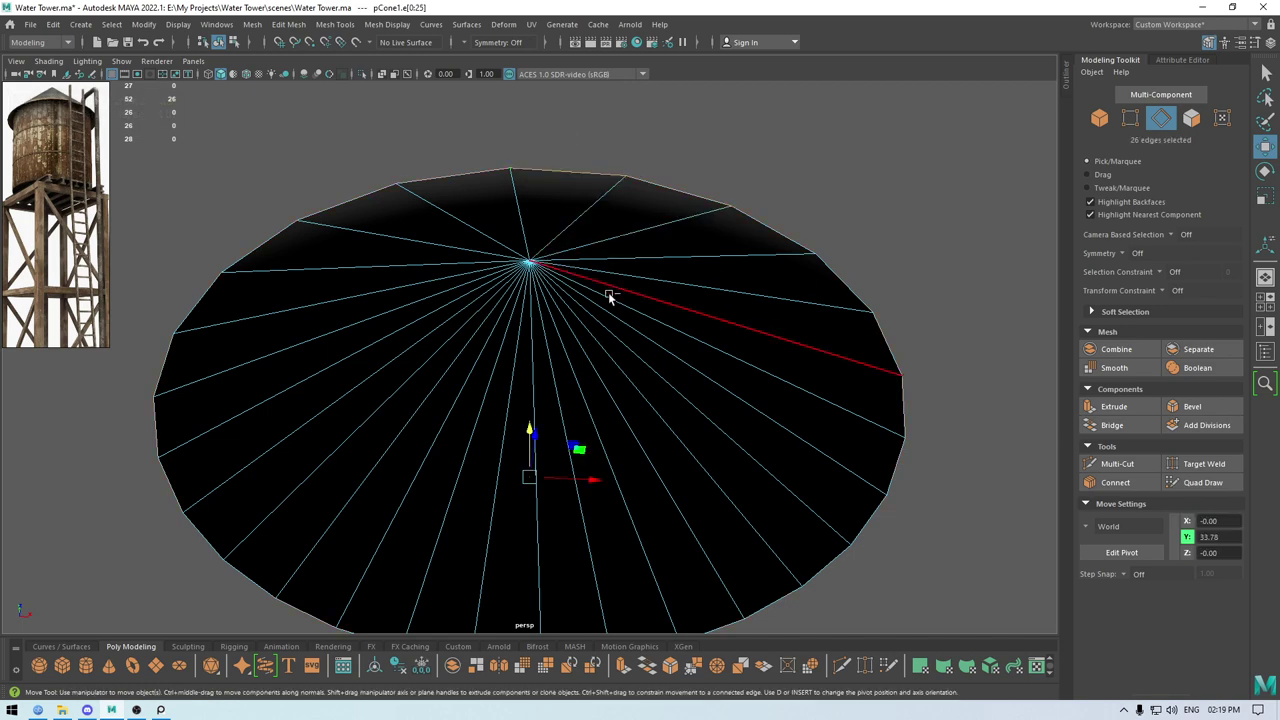
key(ctrl+e)
key(r)
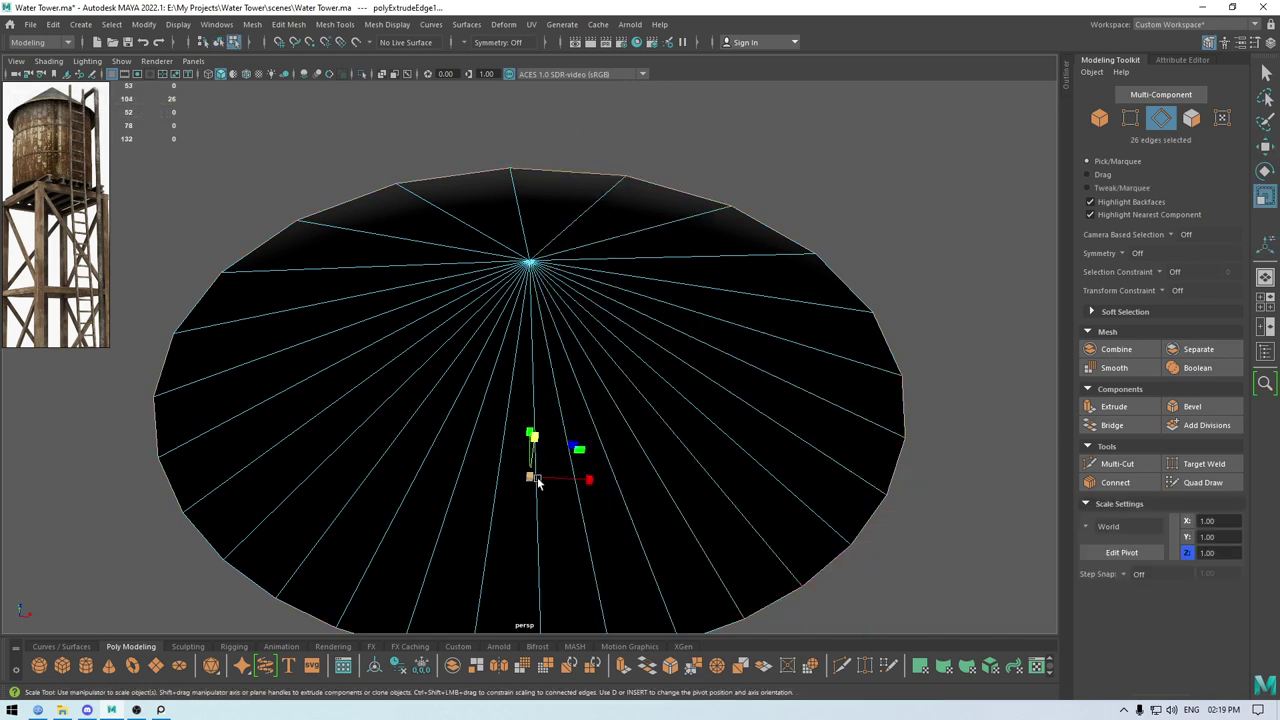
drag(533, 478, 317, 461)
shift+right_click(284, 392)
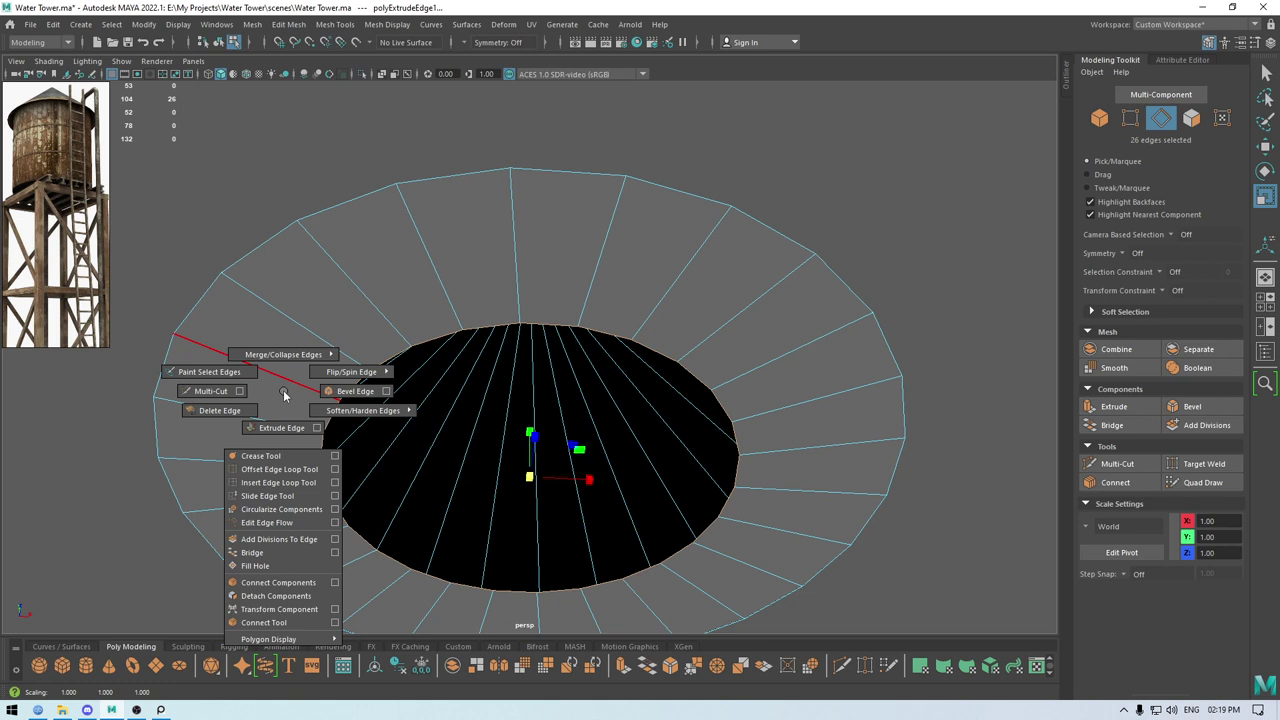
mouse_move(284, 356)
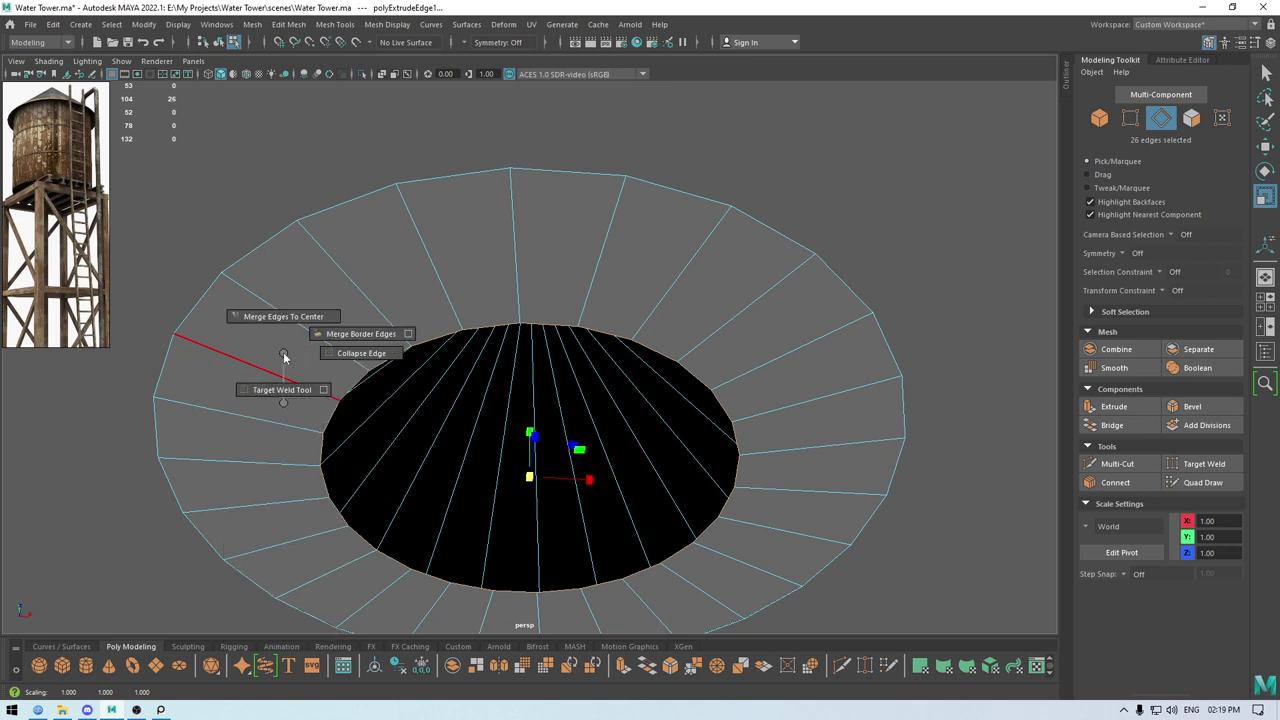
shift+right_drag(320, 317, 430, 270)
key(w)
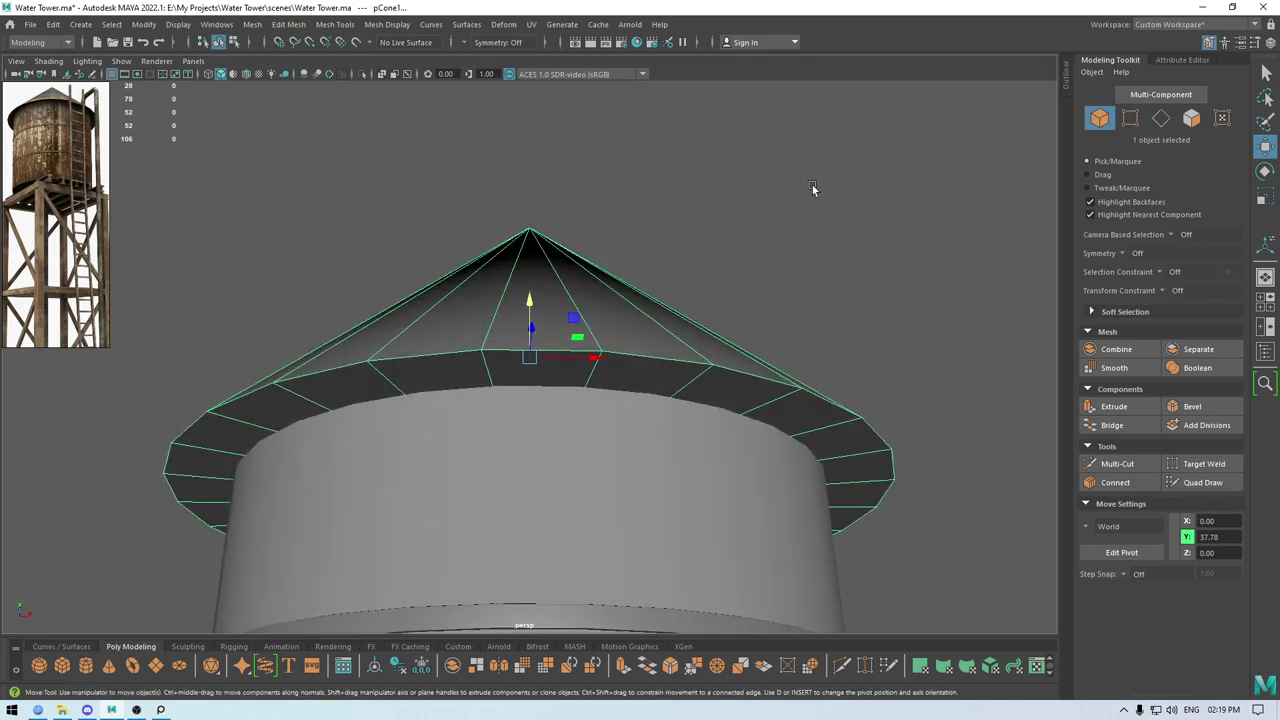
In the front view, lower the roof cone slightly onto the tank's top rim, to about Y 37.77.
click(813, 183)
key(space)
drag(813, 184, 817, 272)
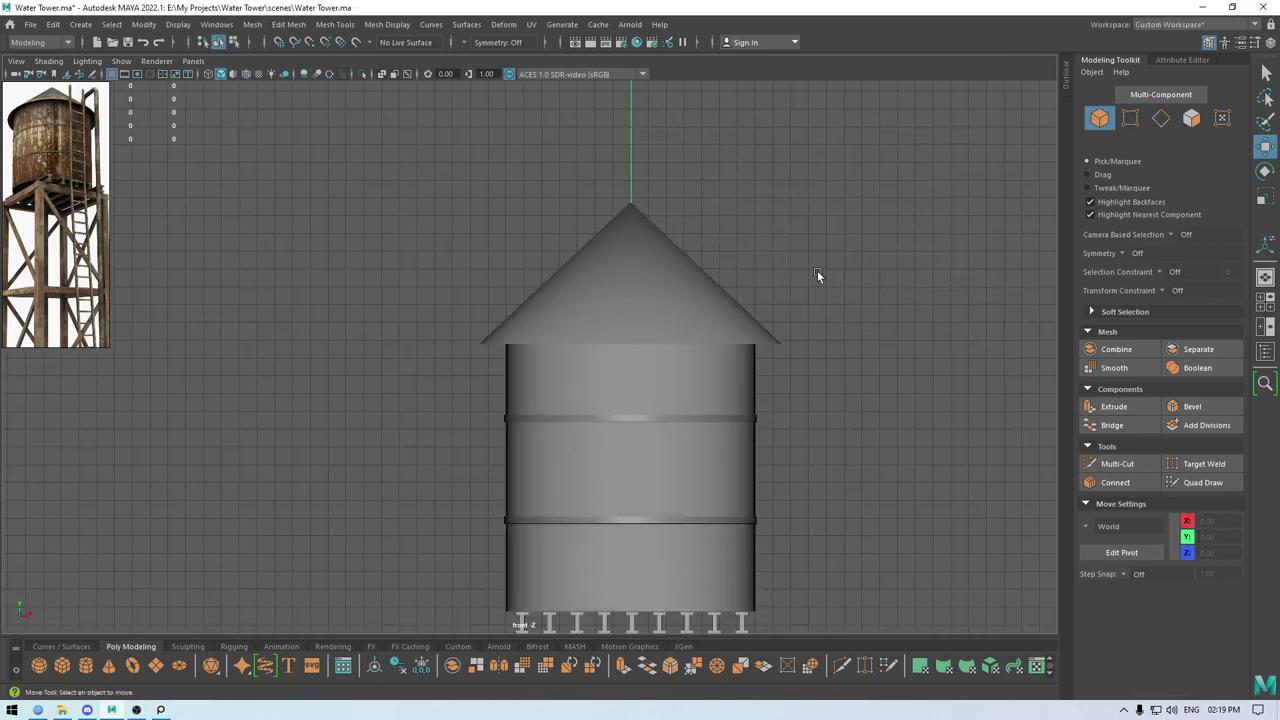
alt+right_drag(817, 272, 785, 667)
click(704, 275)
alt+middle_drag(704, 275, 586, 245)
alt+right_drag(586, 245, 536, 360)
key(4)
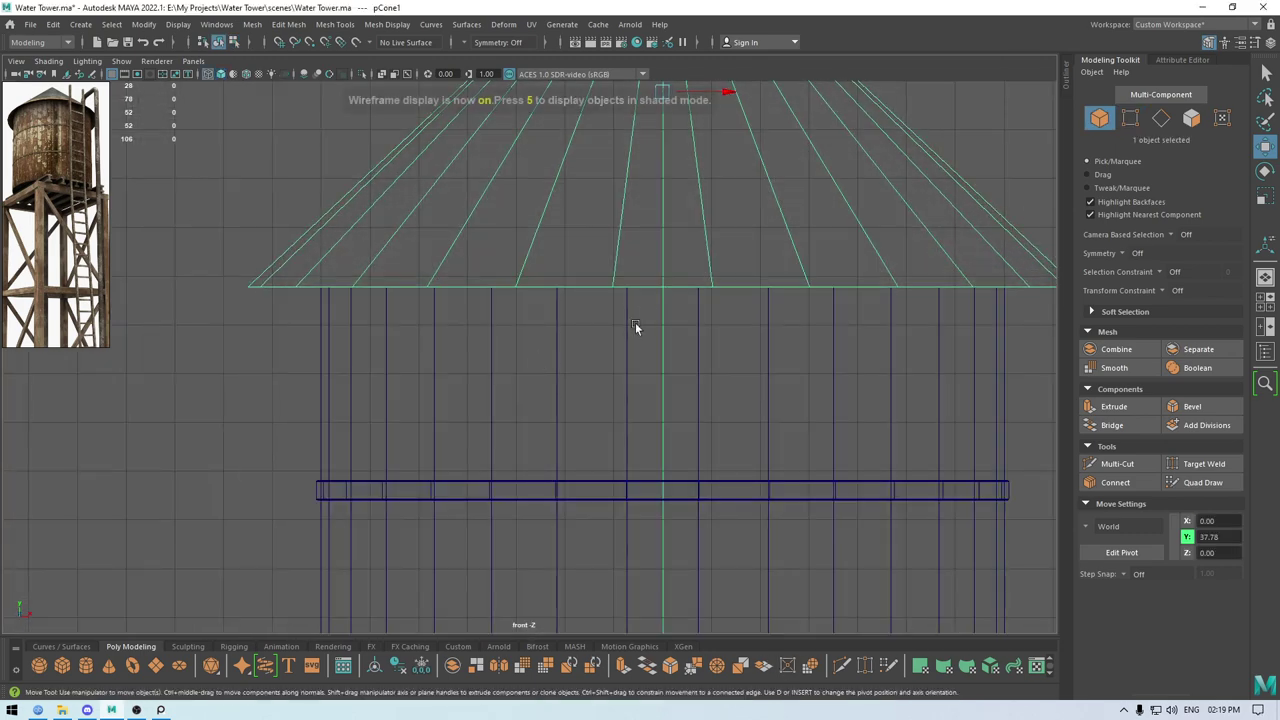
scroll(695, 319, up, 4)
drag(628, 122, 634, 75)
key(space)
alt+drag(750, 235, 775, 252)
click(774, 252)
key(6)
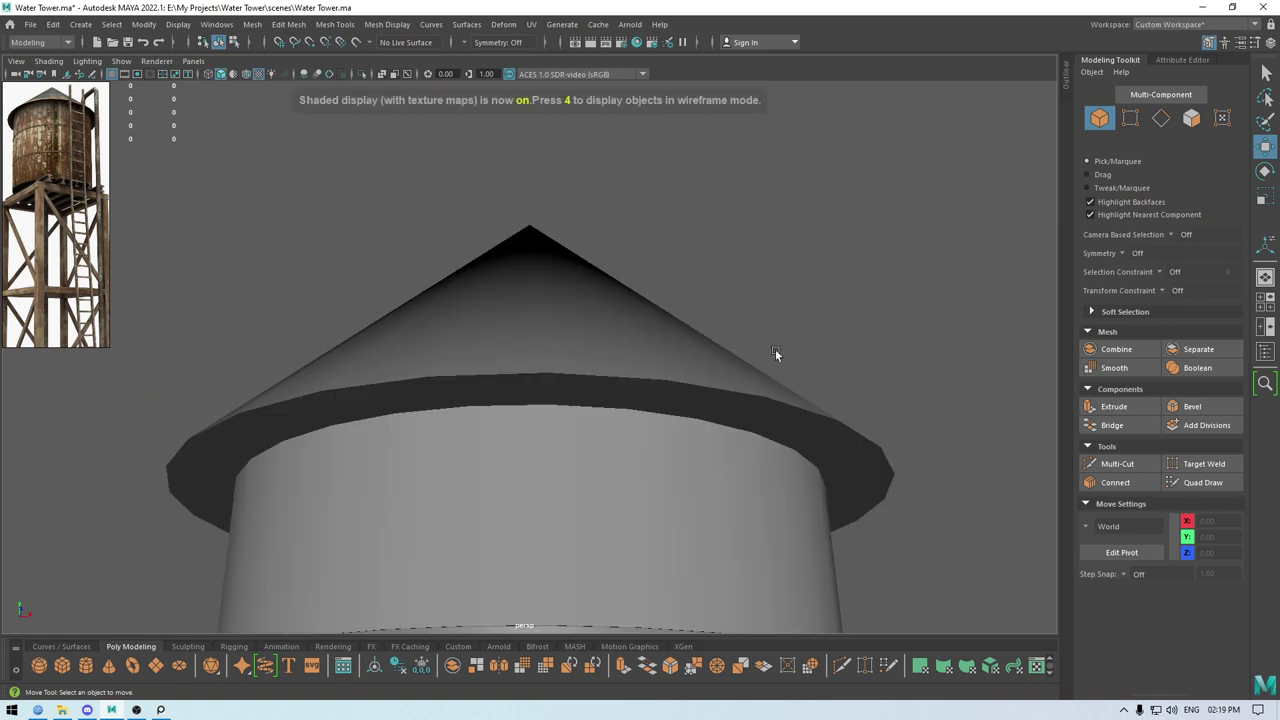
alt+right_drag(775, 349, 628, 224)
alt+drag(628, 224, 622, 279)
In the front view, slice three horizontal edge rings around the roof cone with Multi-Cut, the uppermost close to the tip.
click(569, 325)
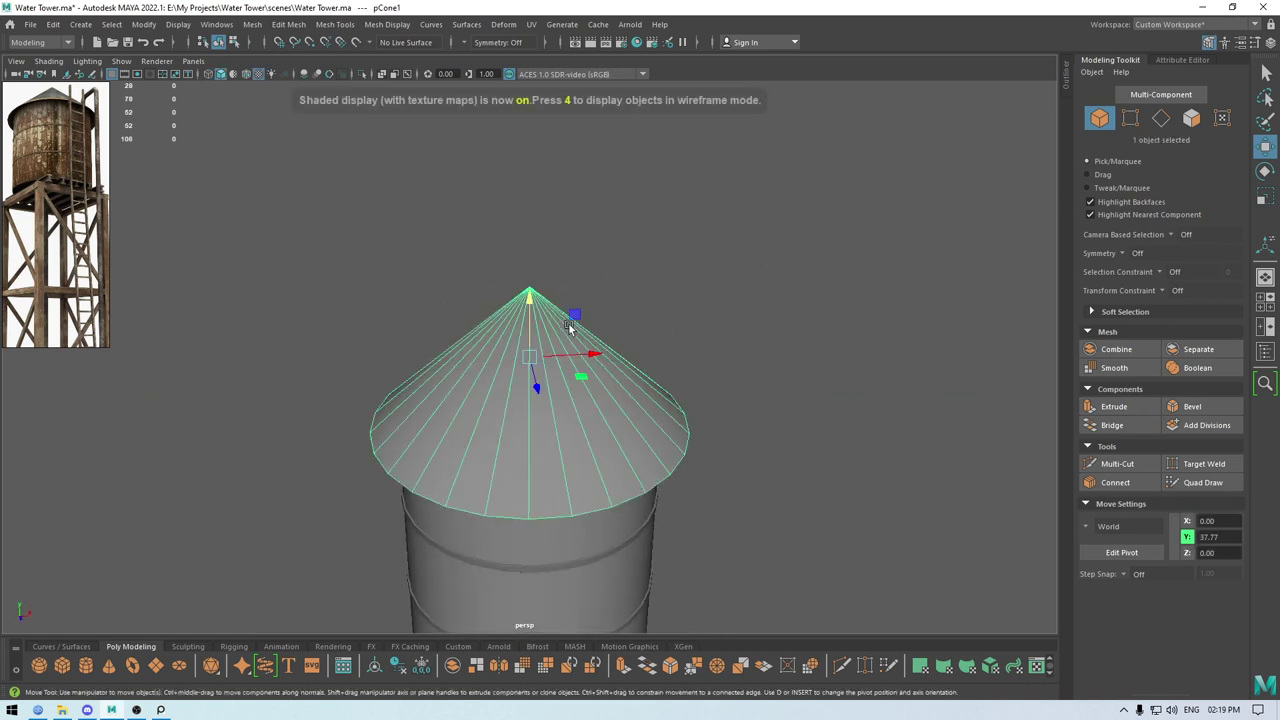
key(space)
drag(569, 327, 570, 354)
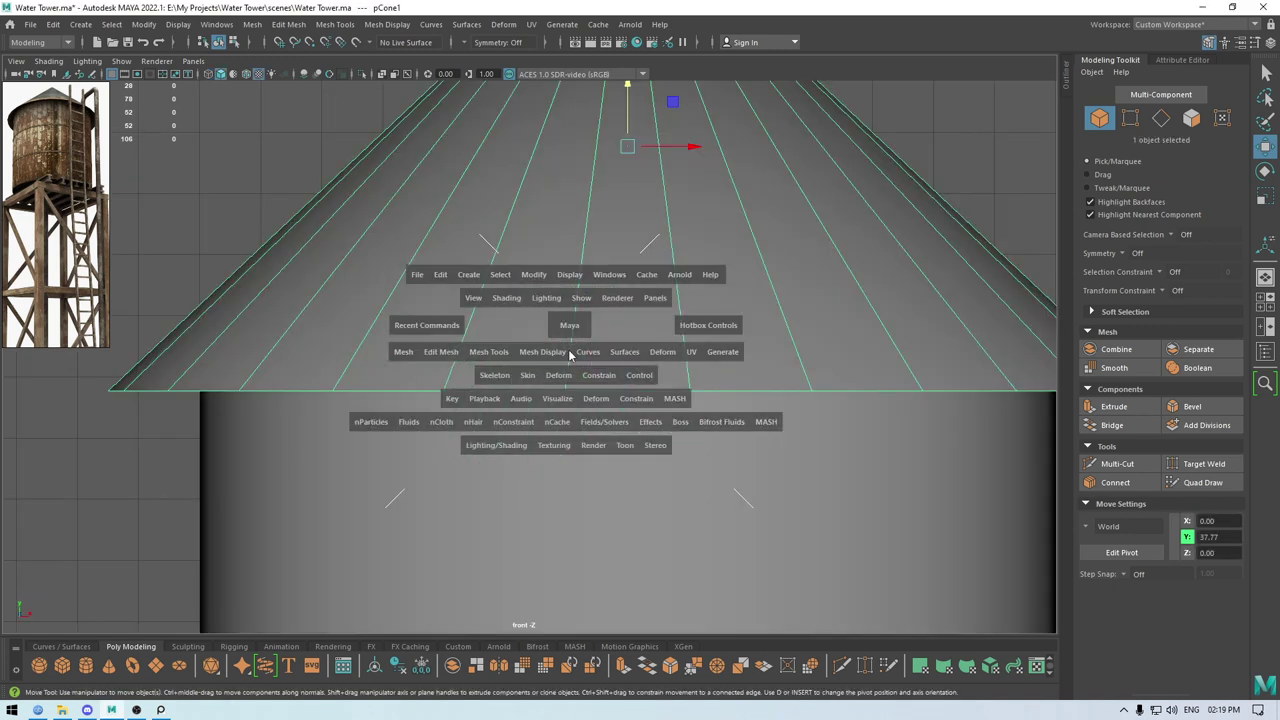
alt+right_drag(594, 343, 508, 233)
alt+middle_drag(508, 233, 443, 297)
shift+right_drag(419, 174, 342, 176)
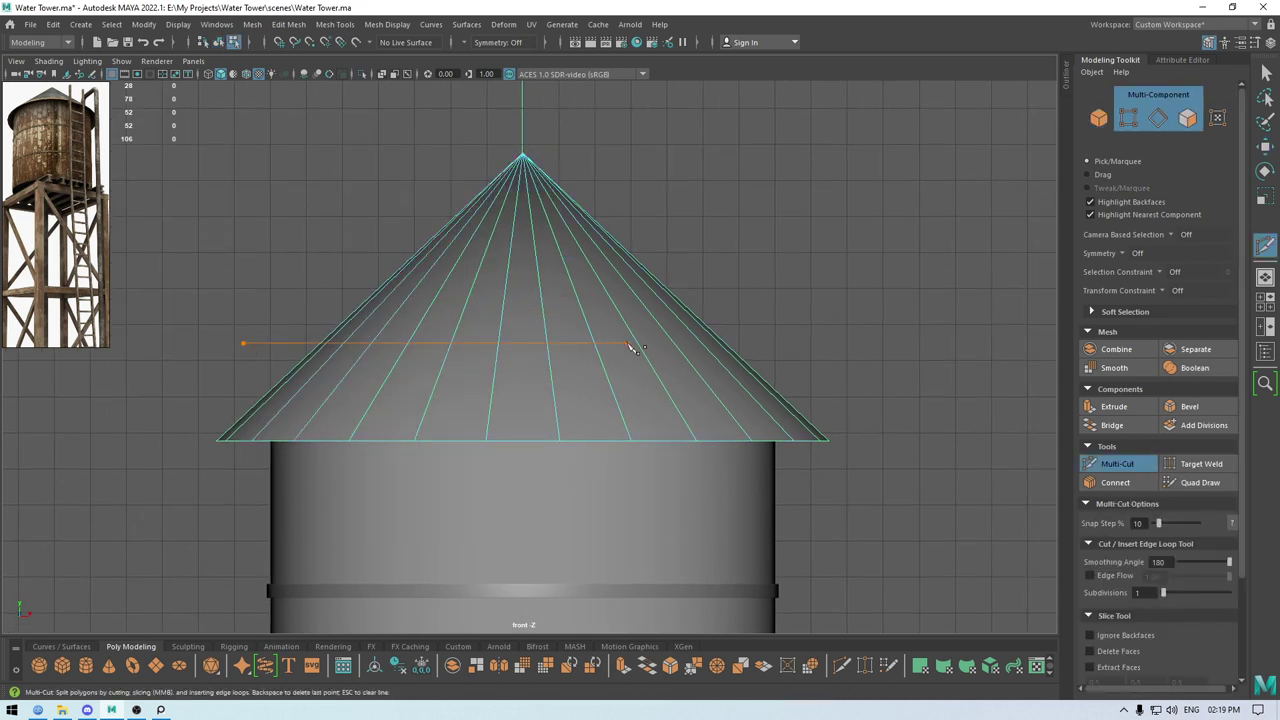
drag(630, 345, 633, 346)
drag(392, 263, 572, 252)
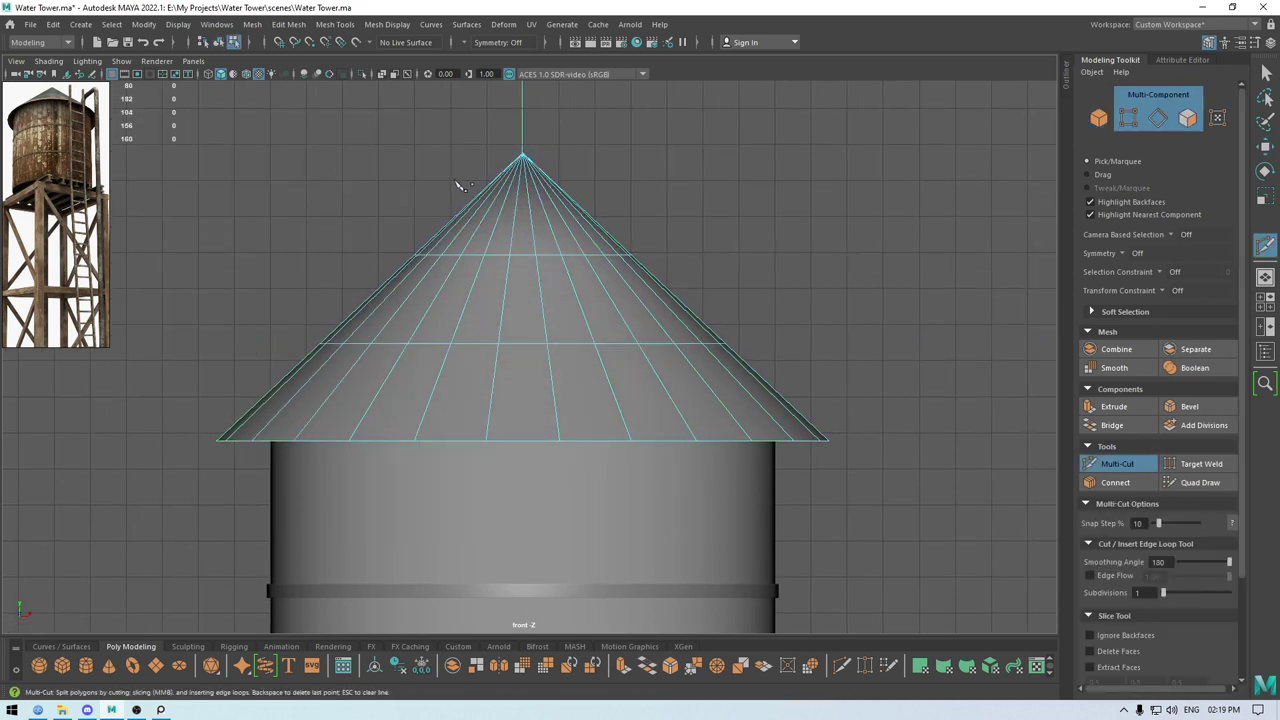
drag(456, 182, 932, 181)
key(w)
key(space)
drag(762, 176, 761, 106)
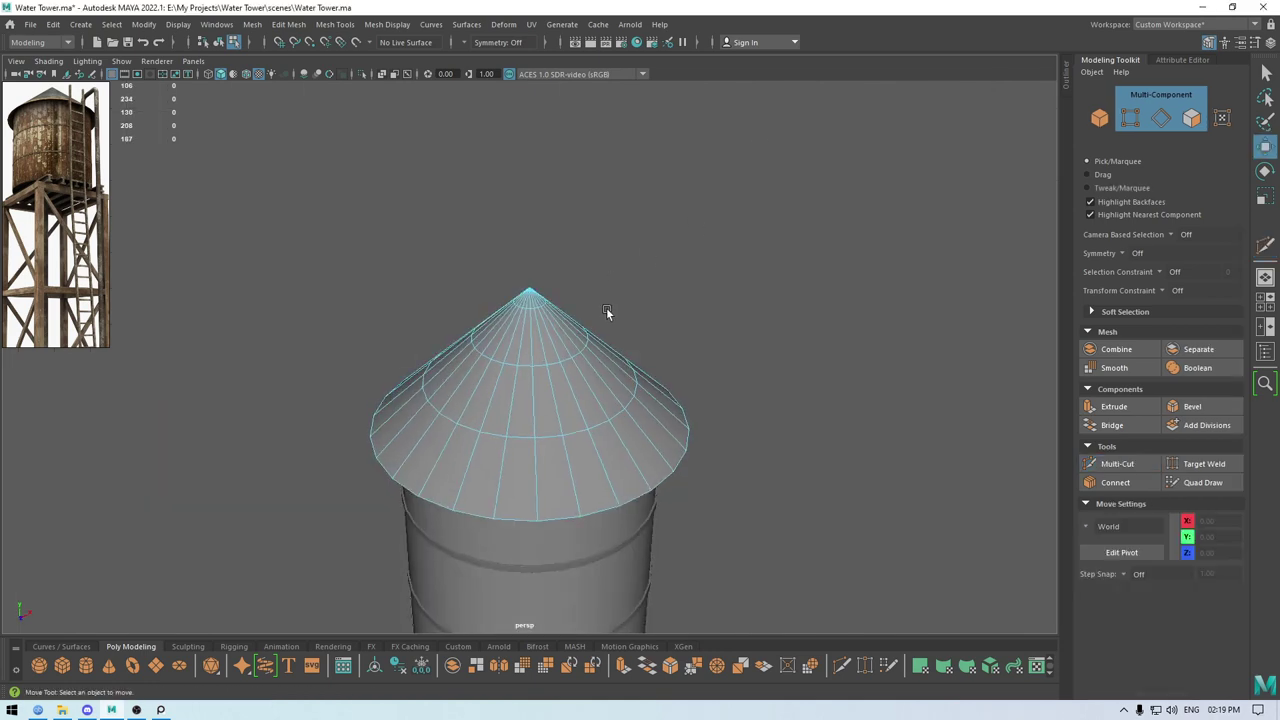
right_drag(555, 320, 660, 268)
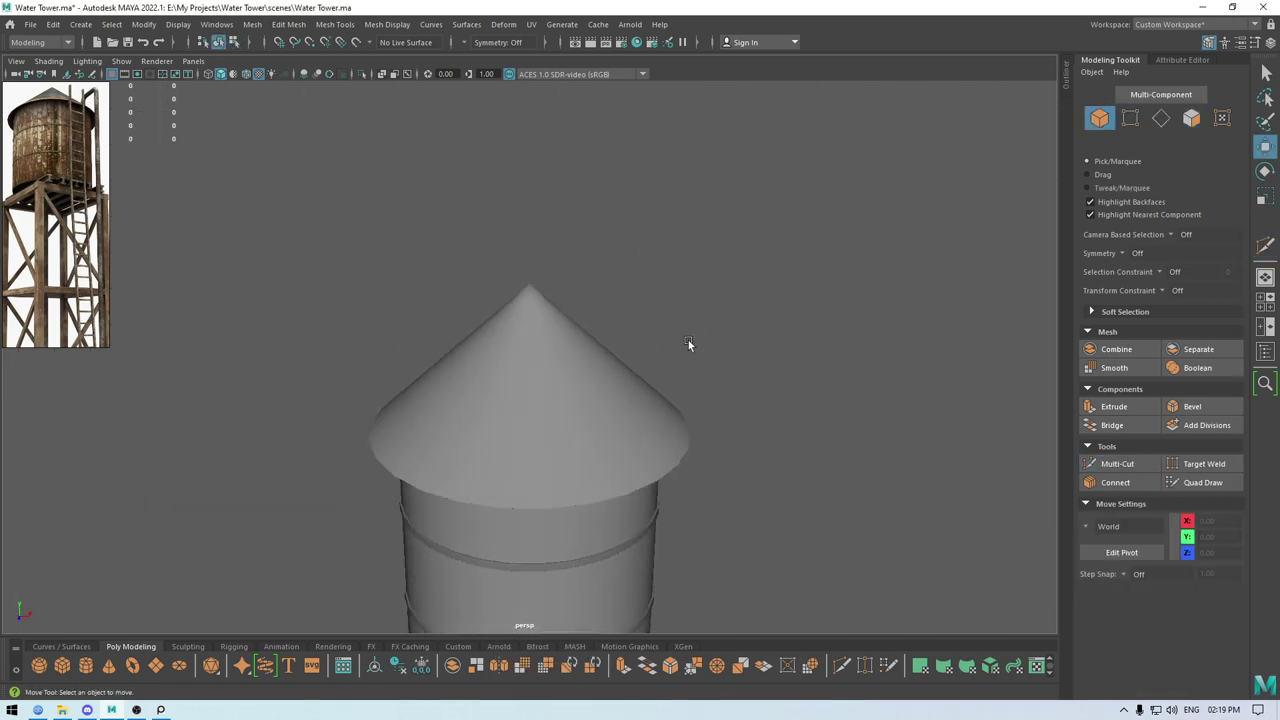
Look over the sliced roof and the whole tower, and save the scene.
scroll(539, 297, up, 7)
alt+middle_drag(539, 297, 540, 380)
click(500, 372)
alt+drag(527, 382, 566, 382)
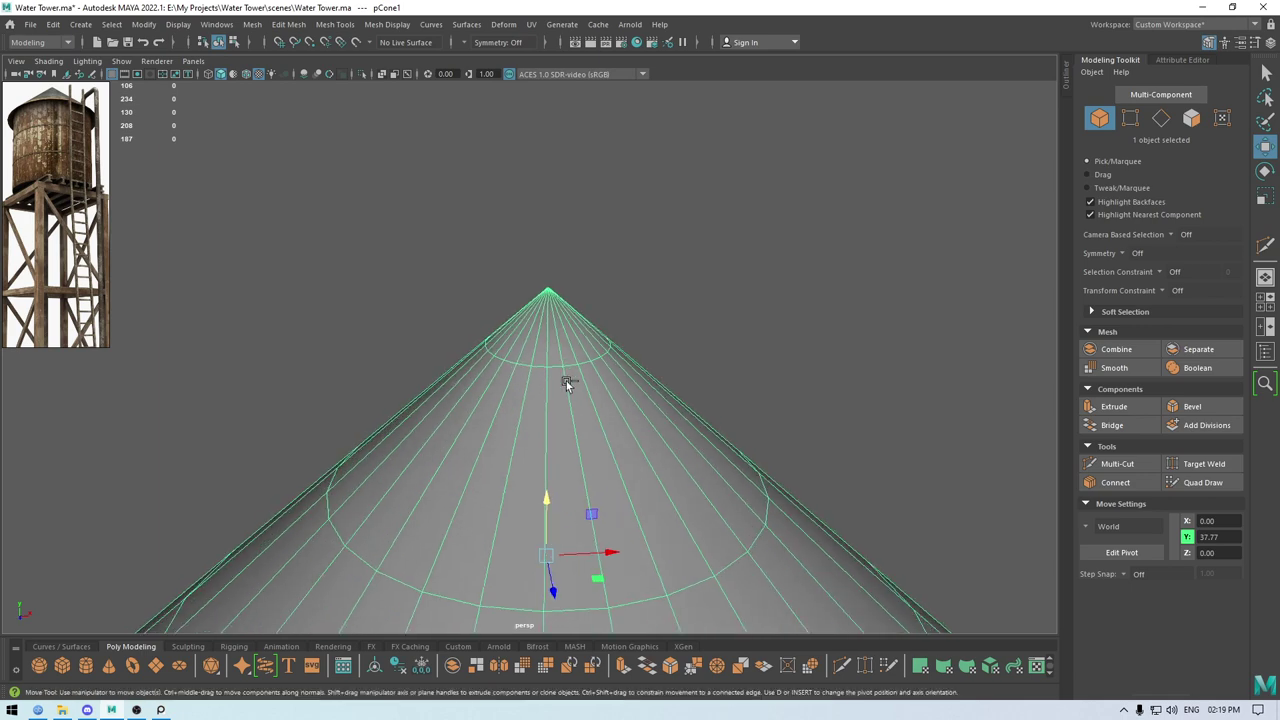
scroll(562, 364, down, 5)
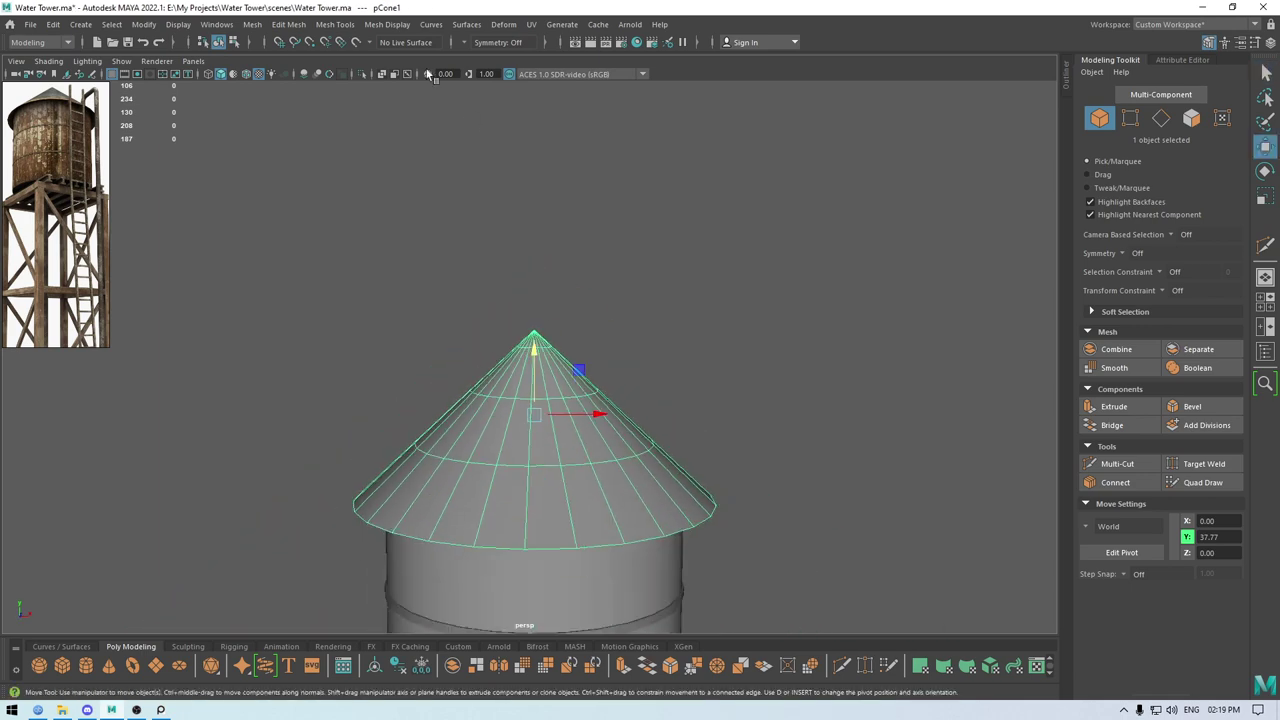
click(636, 356)
scroll(627, 360, down, 6)
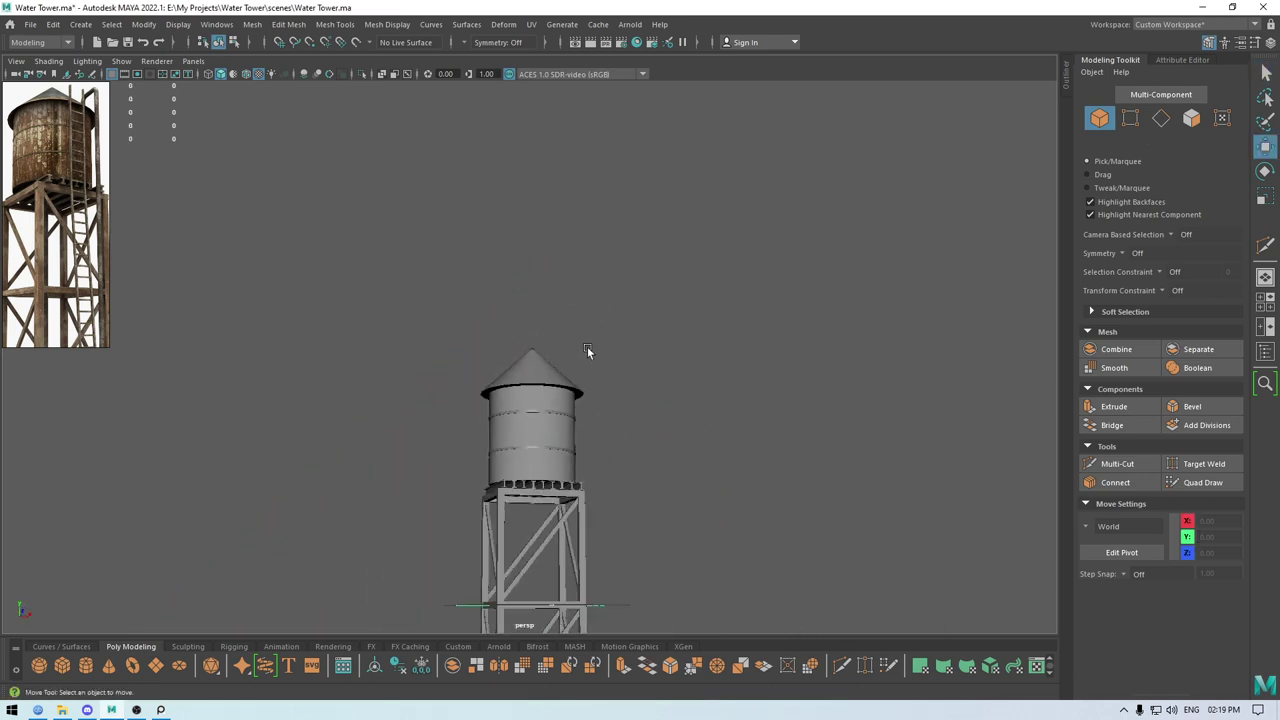
alt+middle_drag(587, 346, 563, 220)
alt+drag(580, 322, 579, 366)
key(ctrl+s)
scroll(580, 368, up, 4)
alt+drag(590, 453, 512, 370)
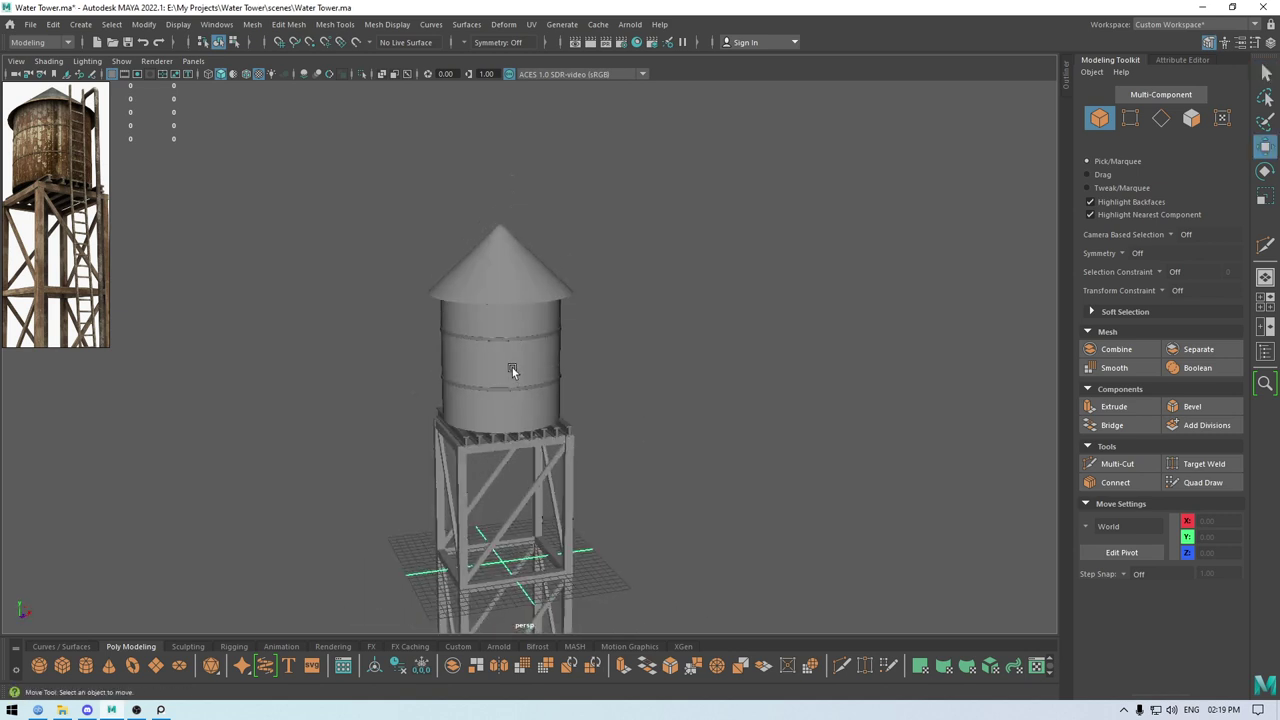
Create a polygon cube and, in the top view, place it at the roof's front edge at about Z 8.95.
scroll(557, 287, down, 3)
scroll(77, 198, down, 2)
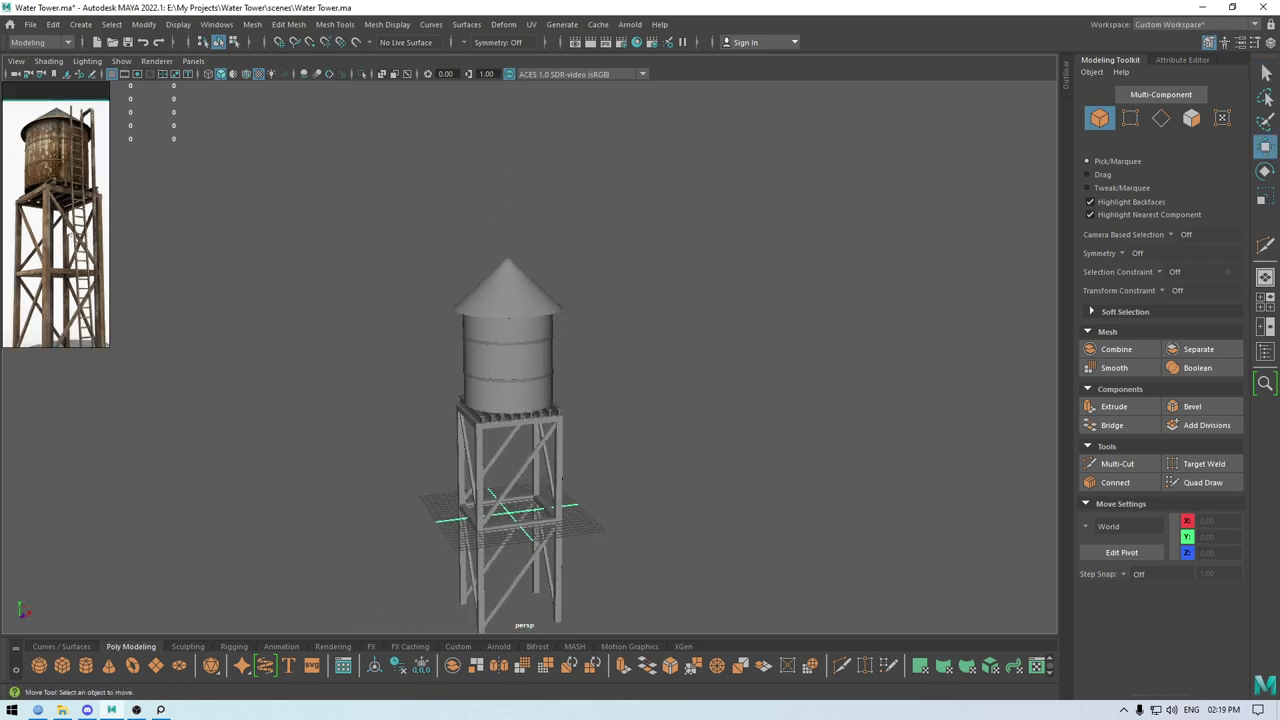
scroll(428, 297, down, 2)
alt+middle_drag(488, 525, 383, 349)
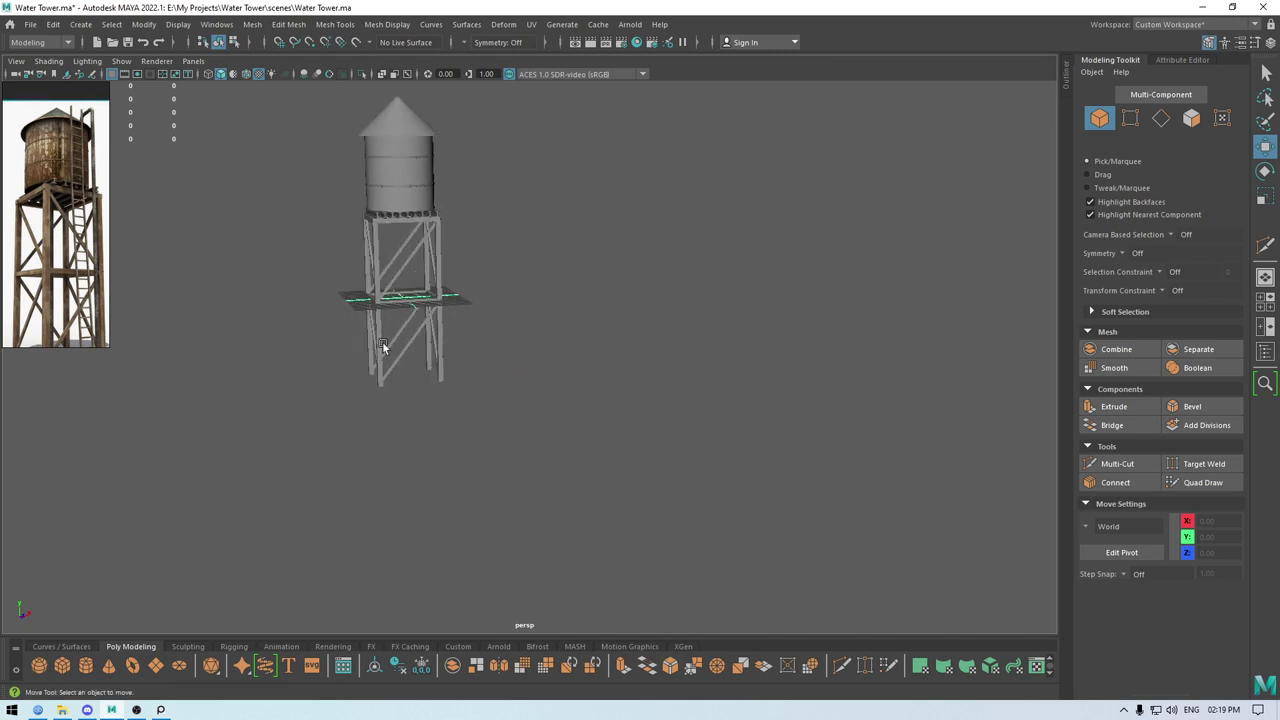
alt+drag(383, 349, 540, 268)
shift+right_click(540, 268)
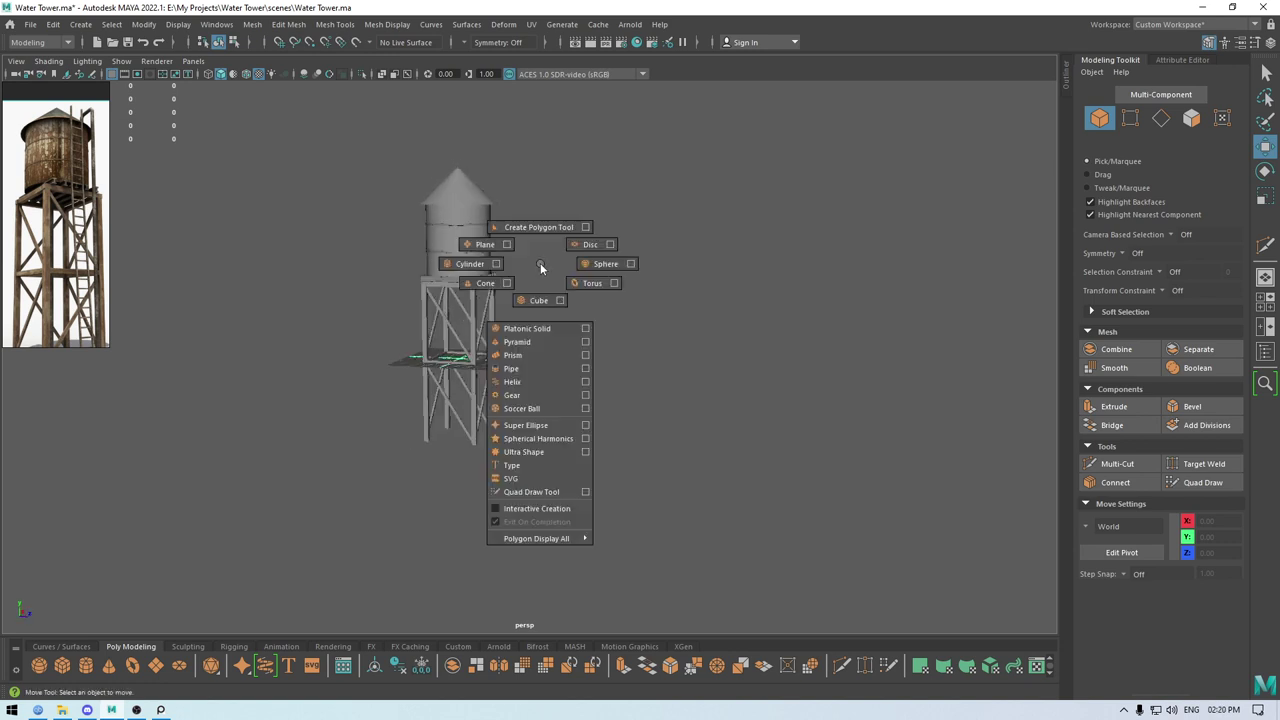
shift+right_drag(524, 302, 526, 303)
alt+drag(535, 334, 455, 403)
key(space)
alt+middle_drag(532, 310, 487, 79)
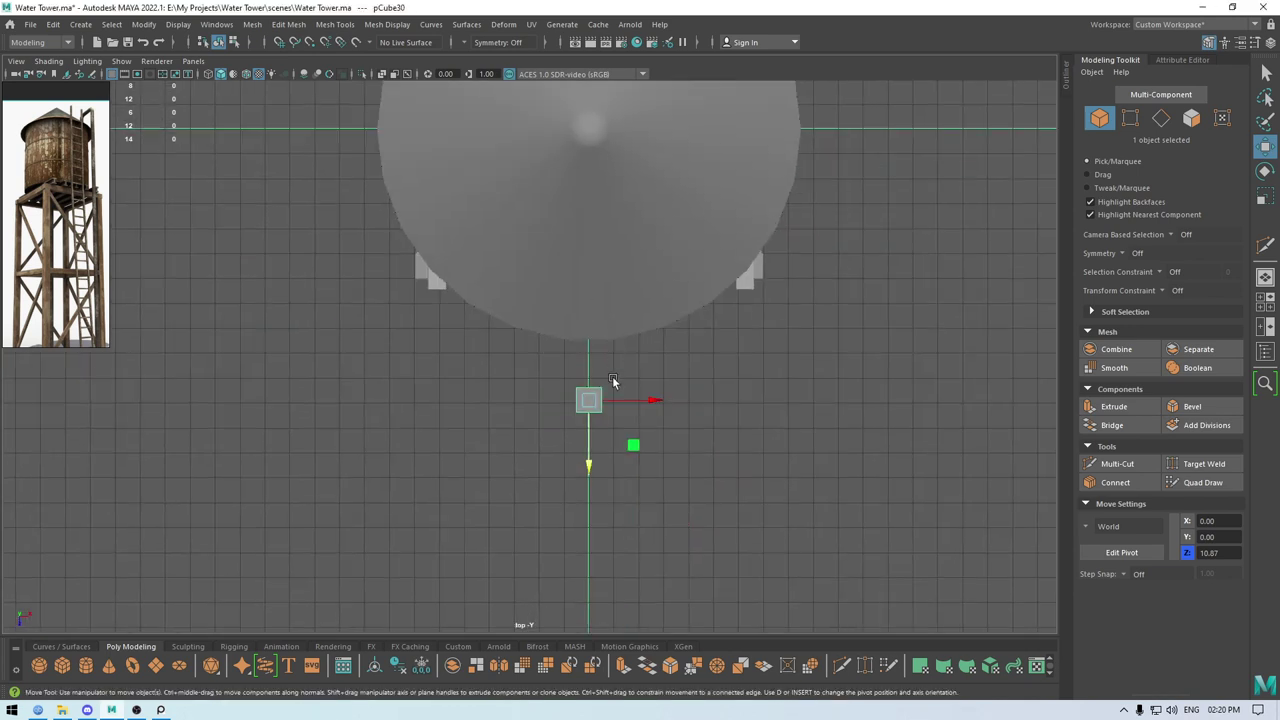
drag(591, 467, 588, 427)
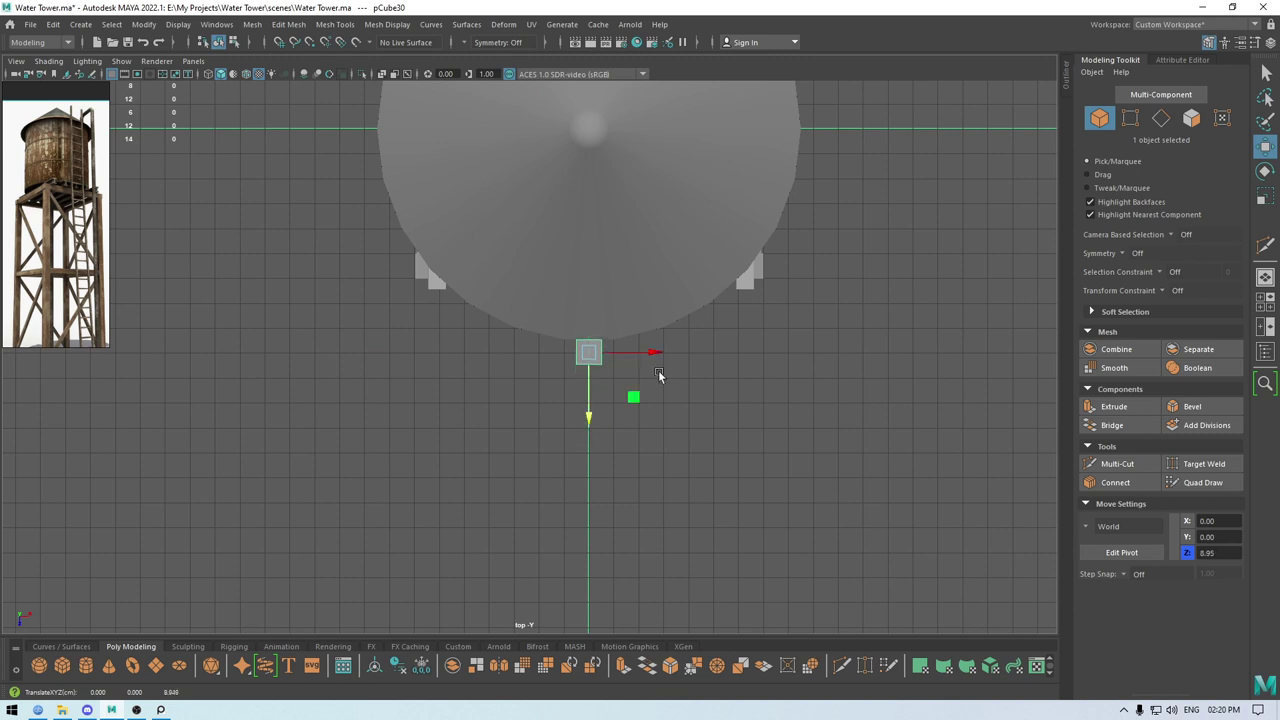
Set the new cube's width and depth to 0.7.
key(t)
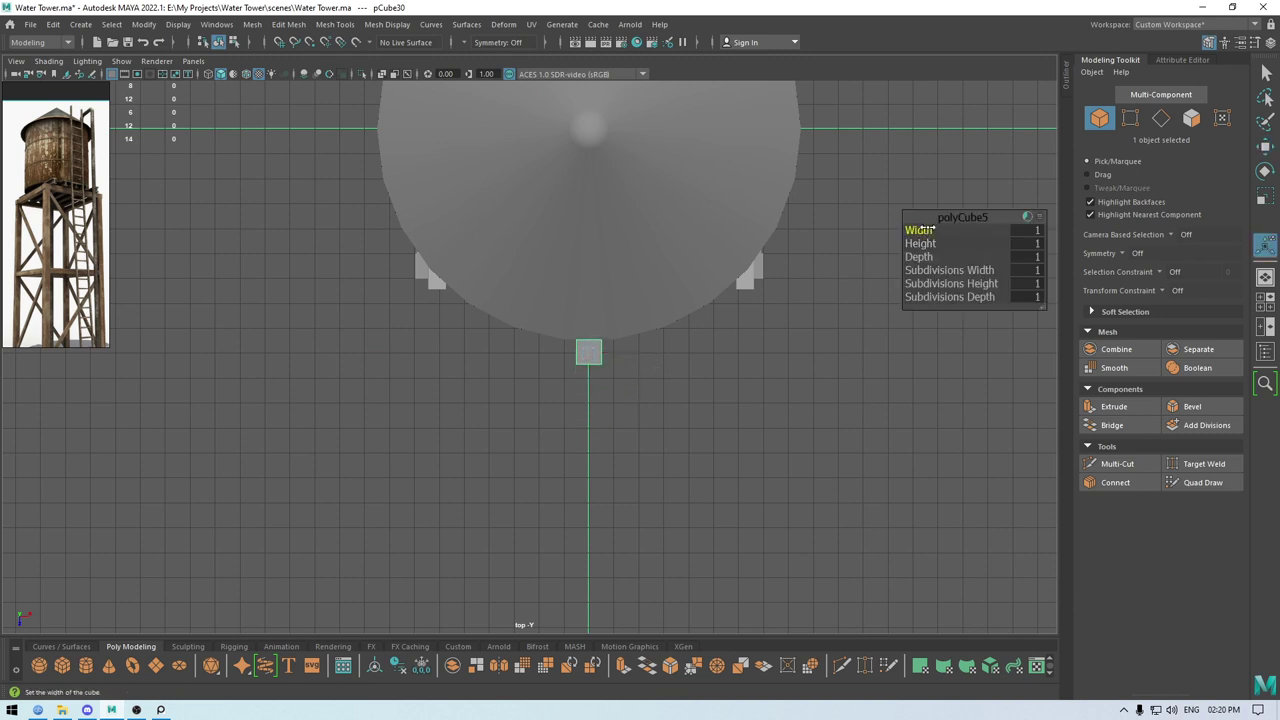
click(918, 257)
middle_drag(918, 257, 903, 261)
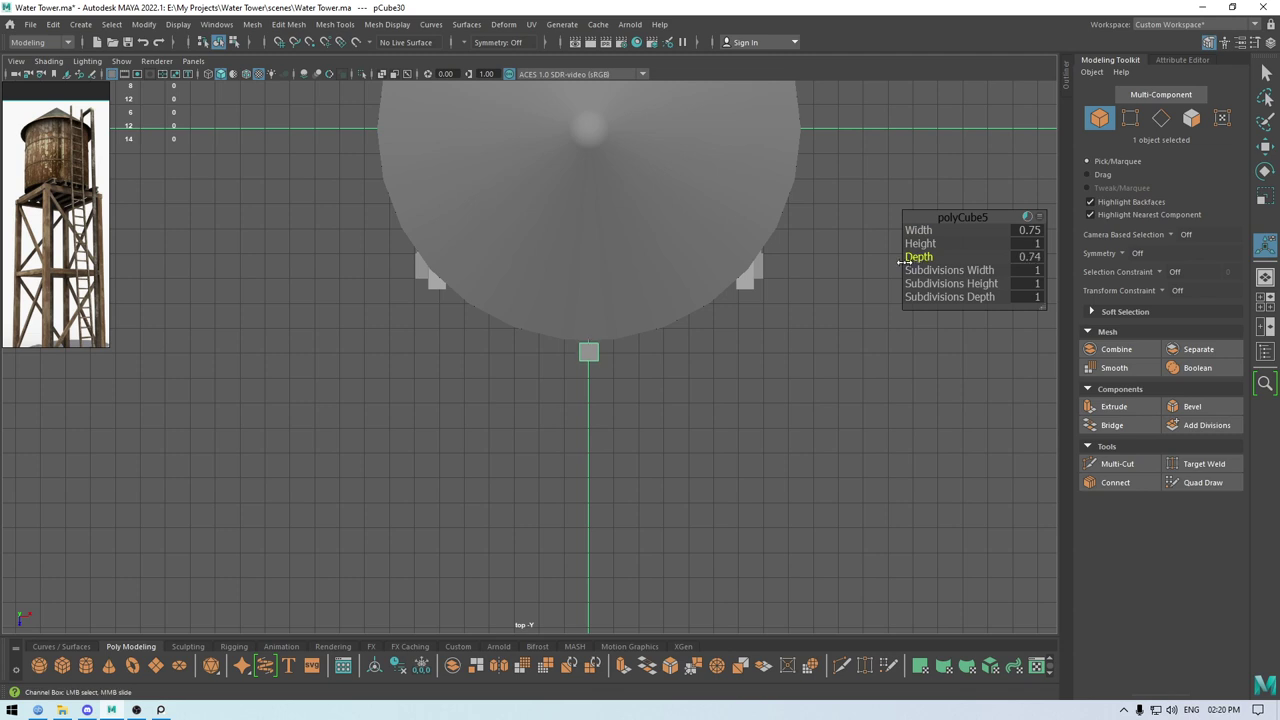
click(1024, 231)
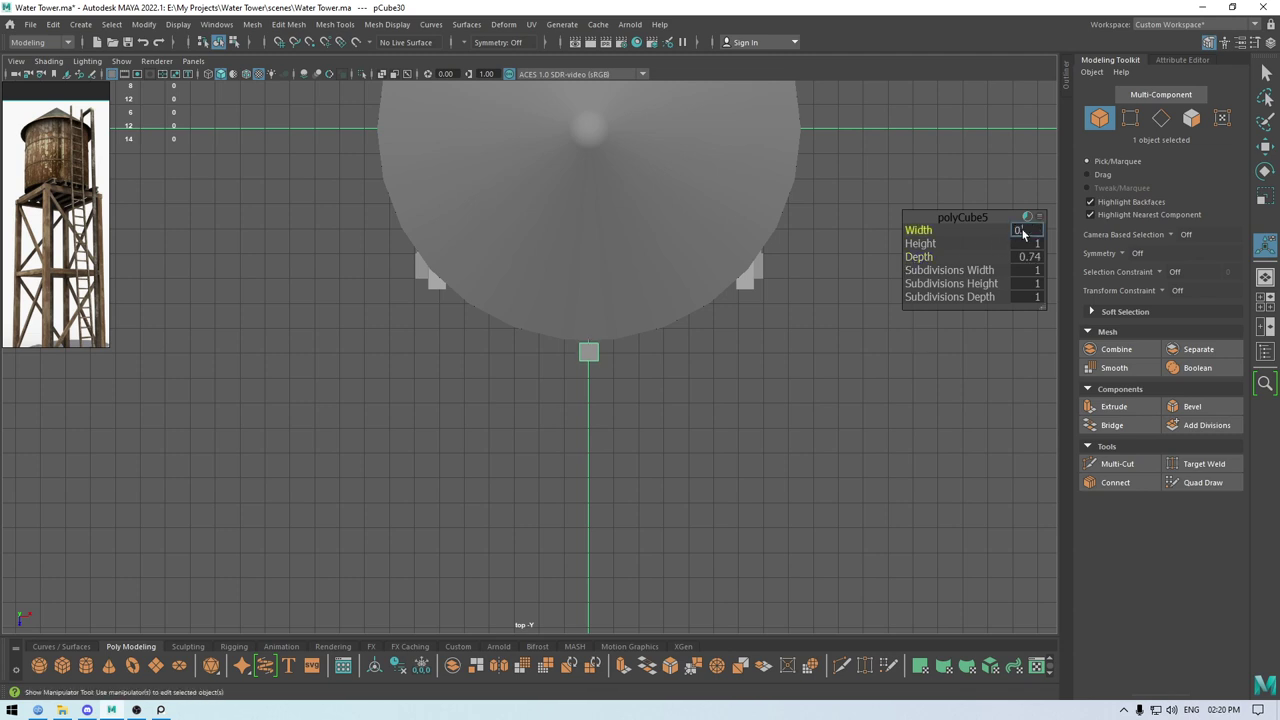
key(Tab)
key(Tab)
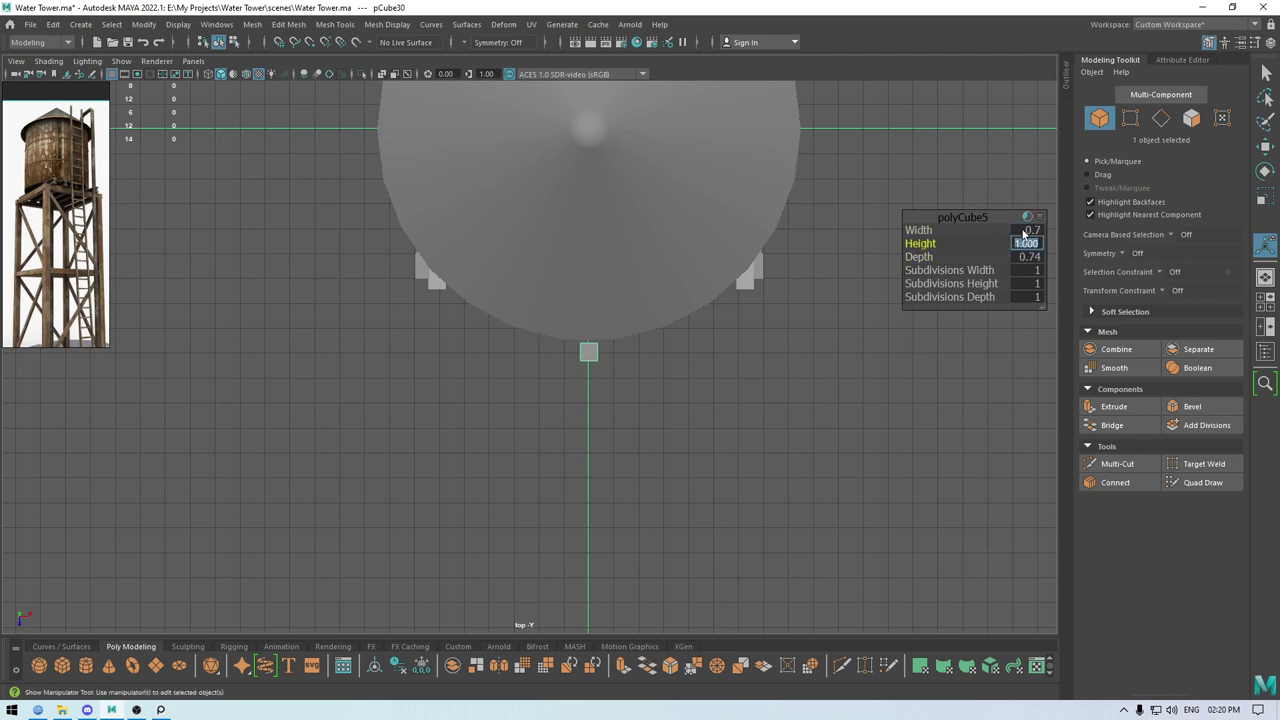
text(0.)
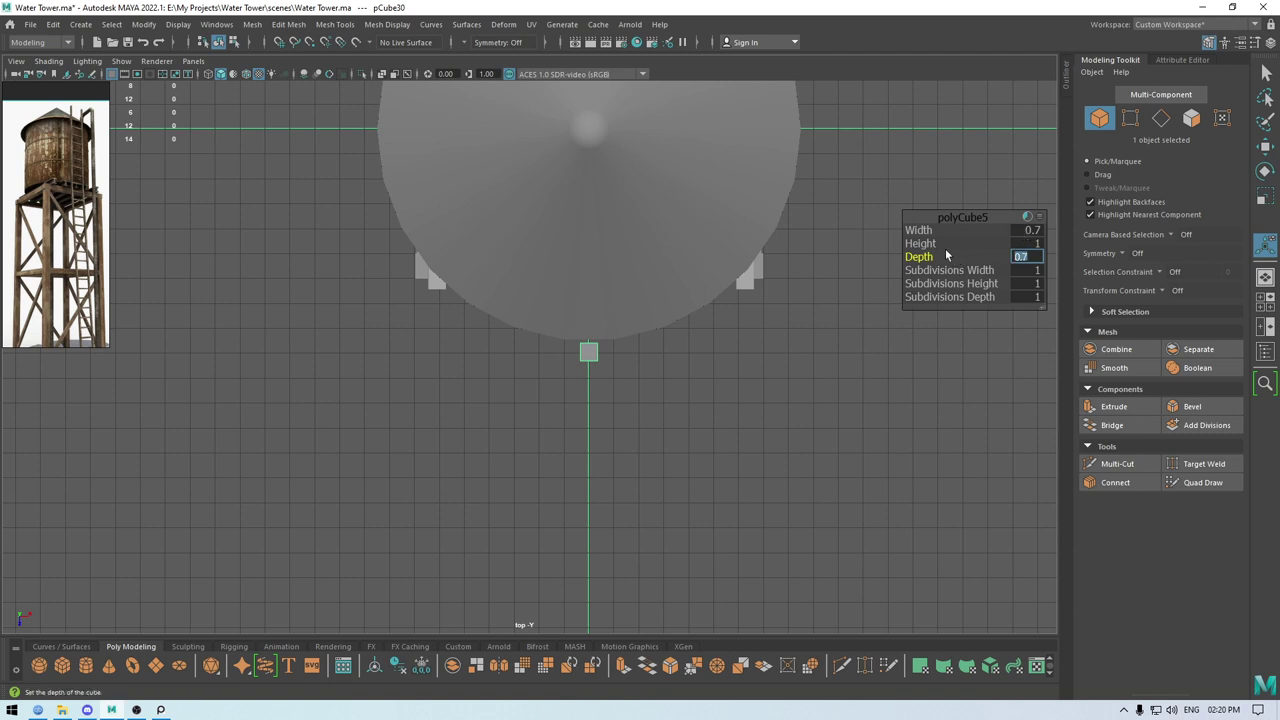
click(938, 219)
key(w)
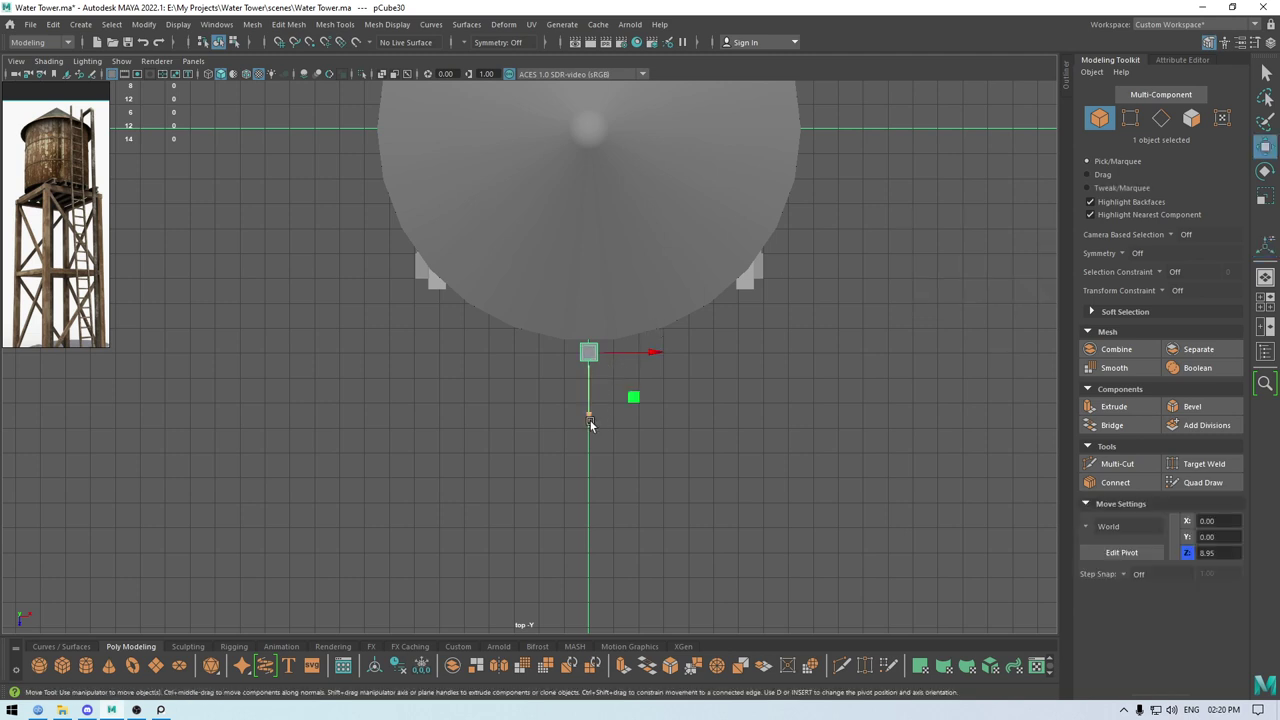
In the top view, move the cube against the roof's front edge at about Z 8.79 and offset it to about X -1.05.
drag(590, 425, 590, 420)
scroll(600, 385, up, 5)
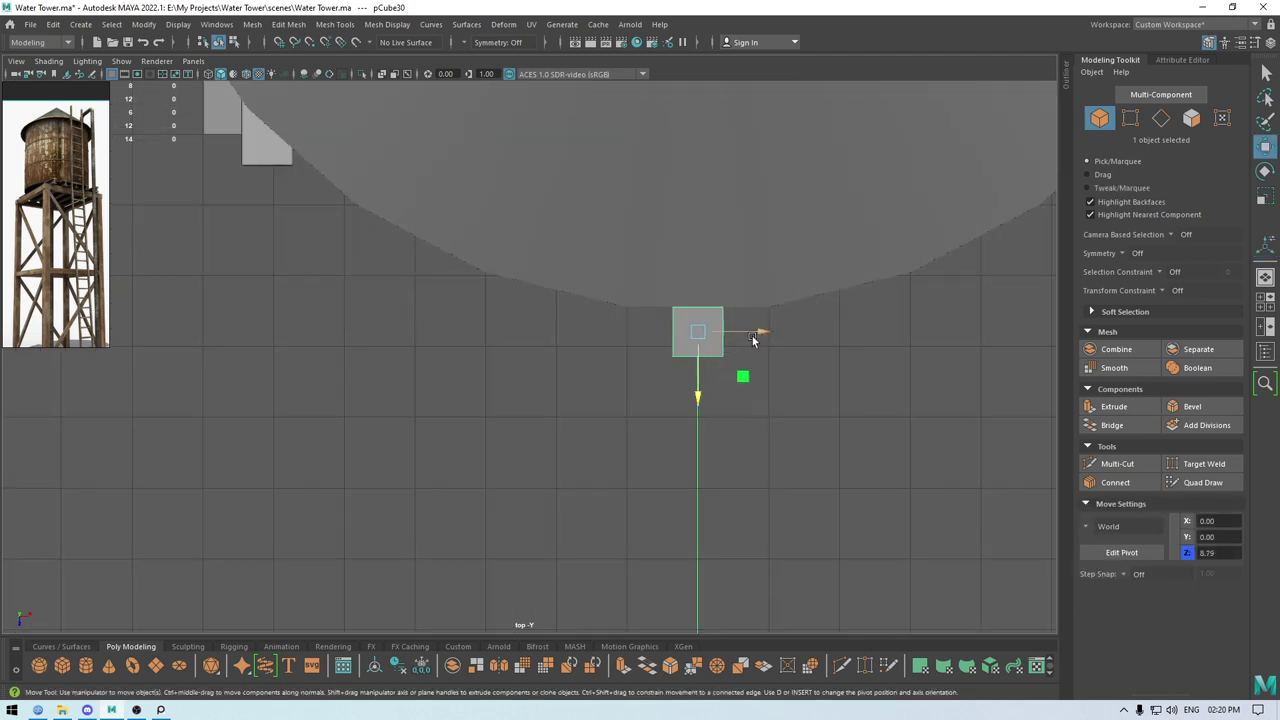
drag(753, 341, 638, 397)
scroll(645, 375, down, 5)
In the front view, raise the cube just above the roof's lower edge, to about Y 35.55.
key(space)
scroll(570, 185, down, 3)
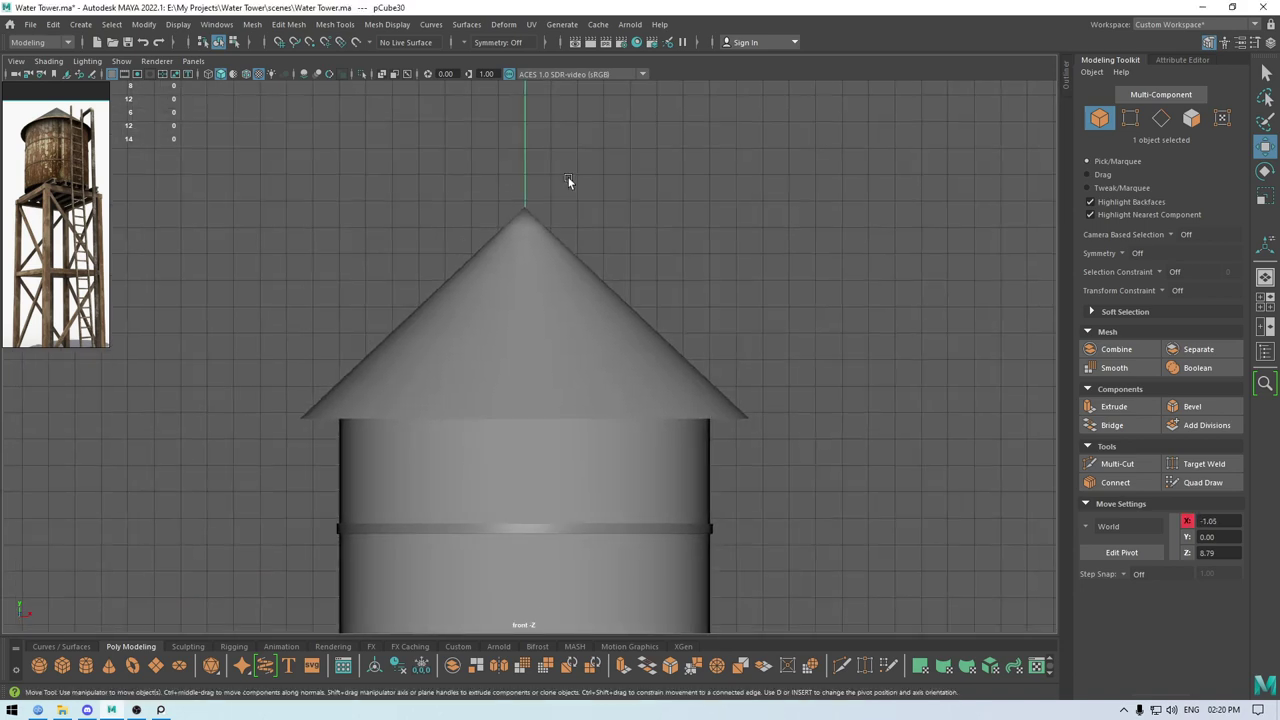
alt+right_drag(568, 180, 433, 110)
alt+middle_drag(562, 530, 562, 116)
alt+right_drag(595, 331, 555, 334)
alt+middle_drag(555, 334, 631, 457)
drag(592, 431, 516, 91)
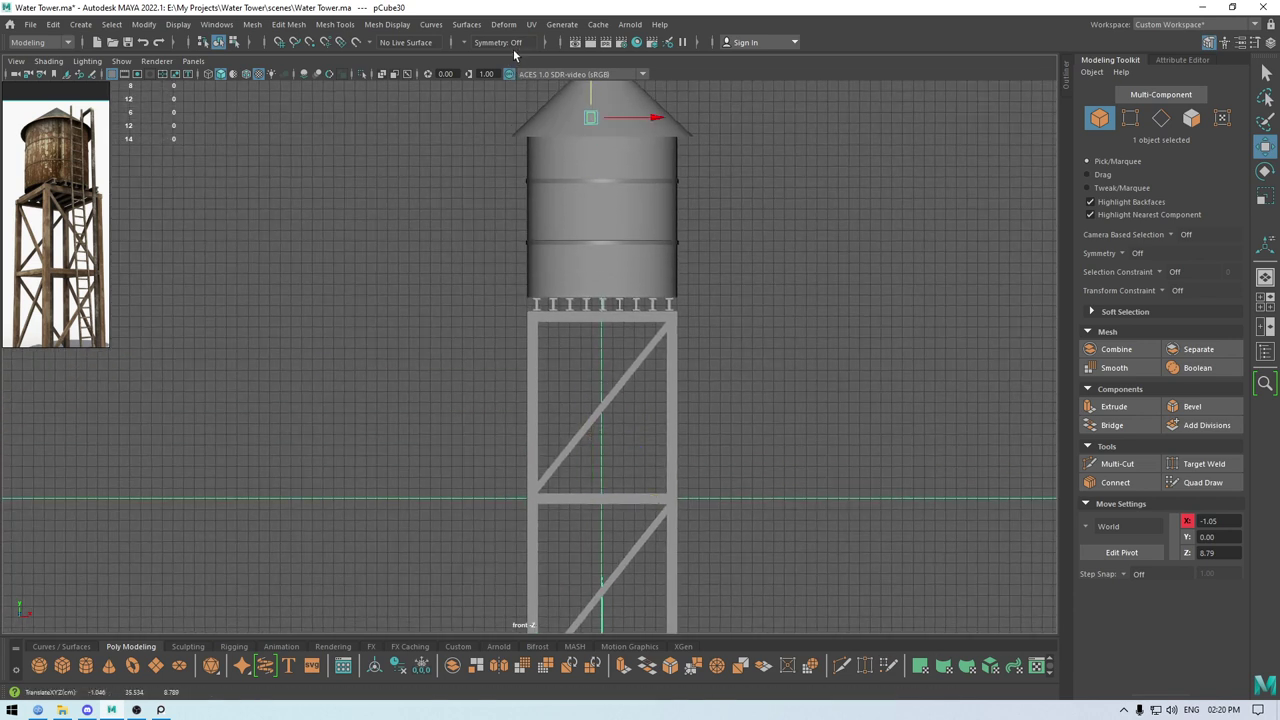
drag(514, 52, 514, 52)
Pull the cube's four bottom vertices down to the foot of the tower legs at about Y -17.50, forming a long ladder rail.
scroll(678, 84, down, 1)
right_drag(757, 136, 693, 138)
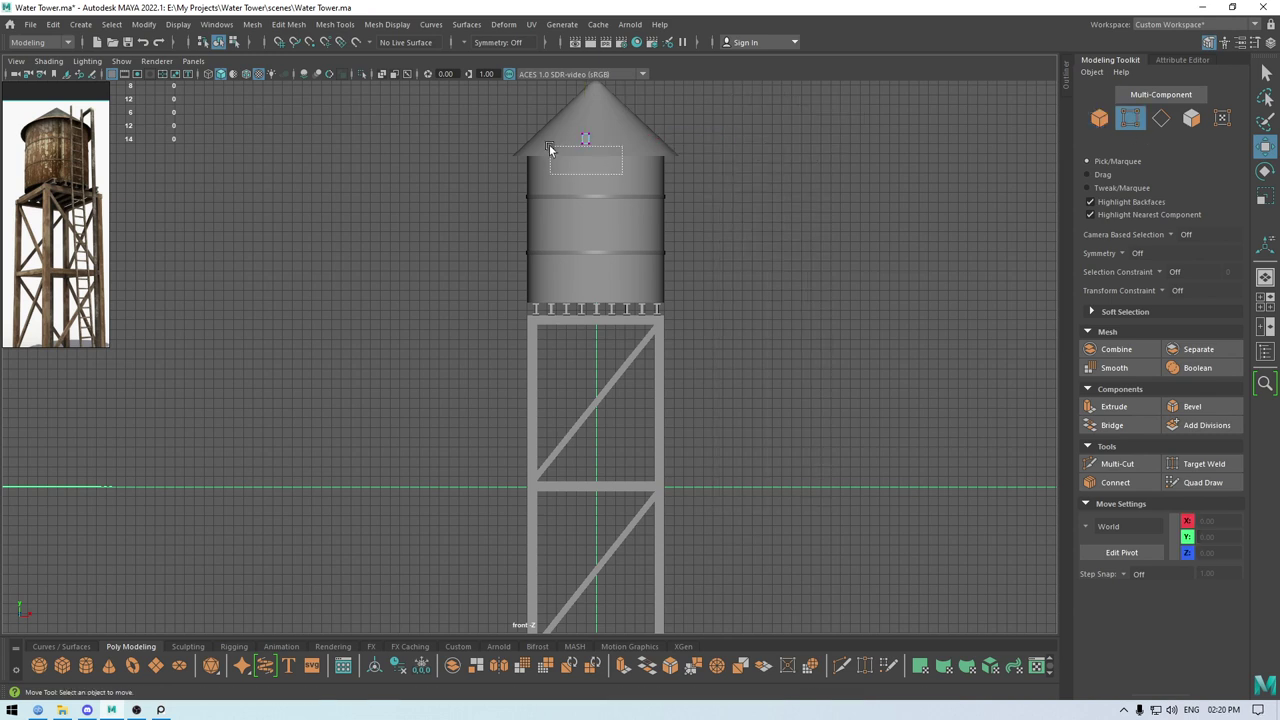
drag(549, 145, 549, 140)
alt+right_drag(635, 146, 600, 126)
drag(577, 105, 578, 556)
key(space)
alt+middle_drag(612, 517, 597, 195)
alt+right_drag(597, 195, 630, 438)
alt+middle_drag(589, 162, 443, 435)
alt+right_drag(443, 435, 515, 390)
alt+middle_drag(515, 390, 612, 283)
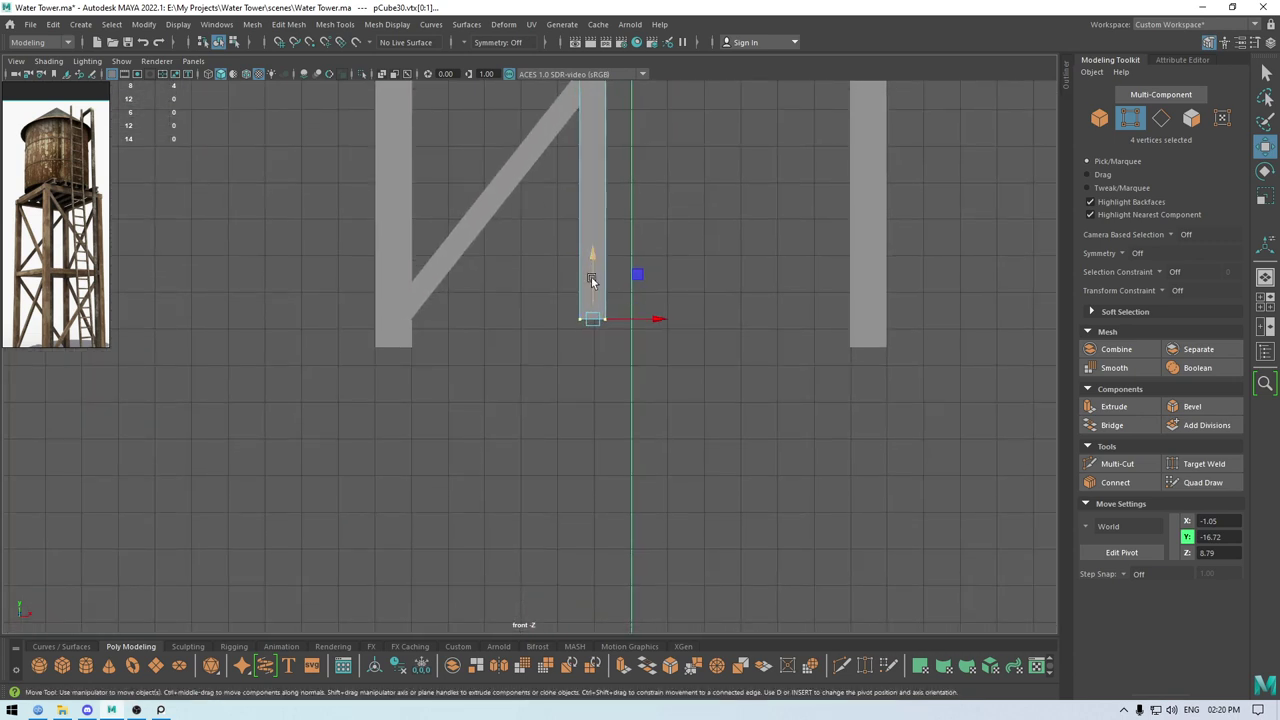
drag(591, 280, 594, 360)
scroll(611, 353, down, 3)
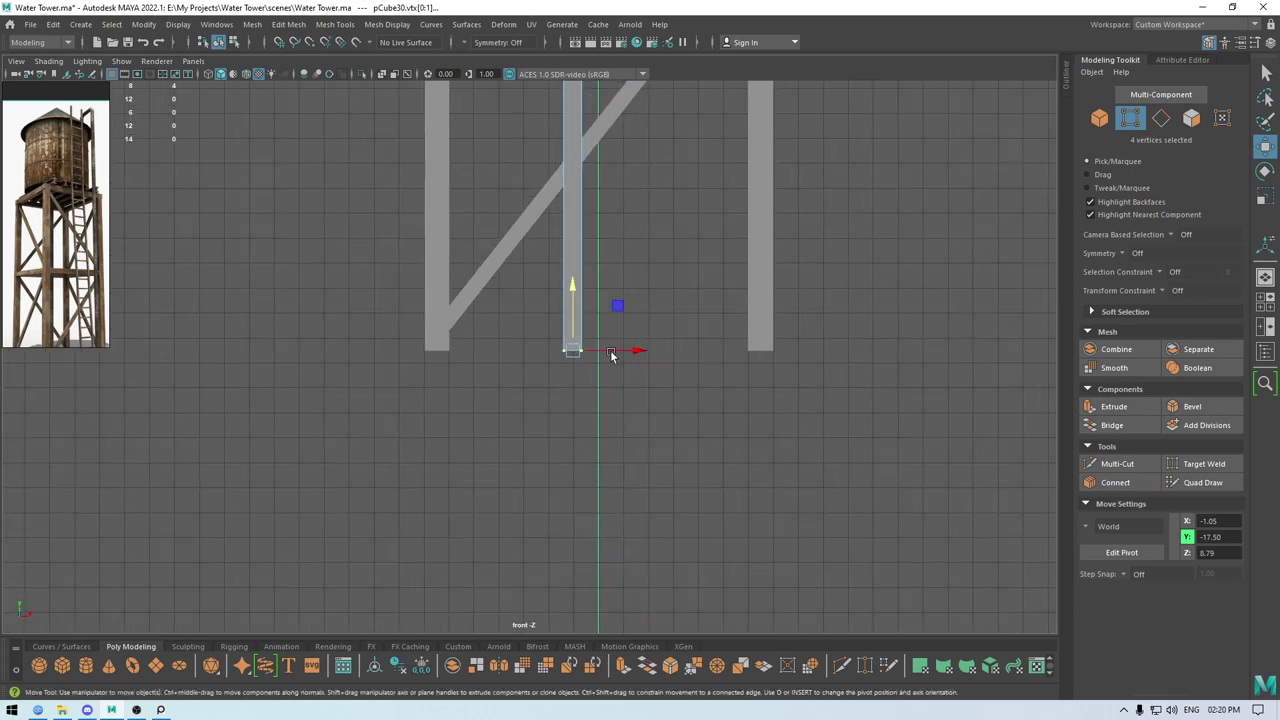
Return the ladder rail to whole-object selection and narrow it slightly in X.
scroll(611, 353, down, 4)
alt+middle_drag(556, 249, 575, 440)
alt+right_drag(575, 440, 571, 283)
alt+middle_drag(571, 283, 586, 357)
alt+right_drag(586, 357, 552, 222)
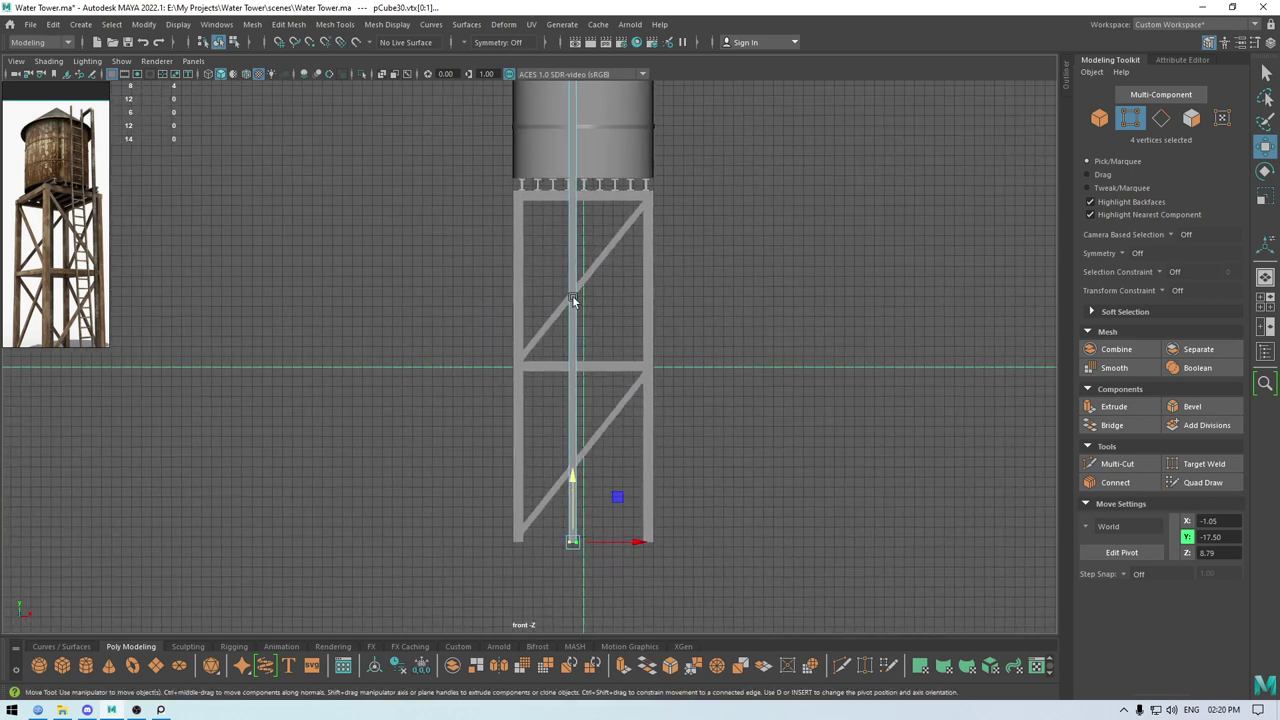
right_drag(573, 297, 643, 279)
alt+middle_drag(585, 229, 582, 441)
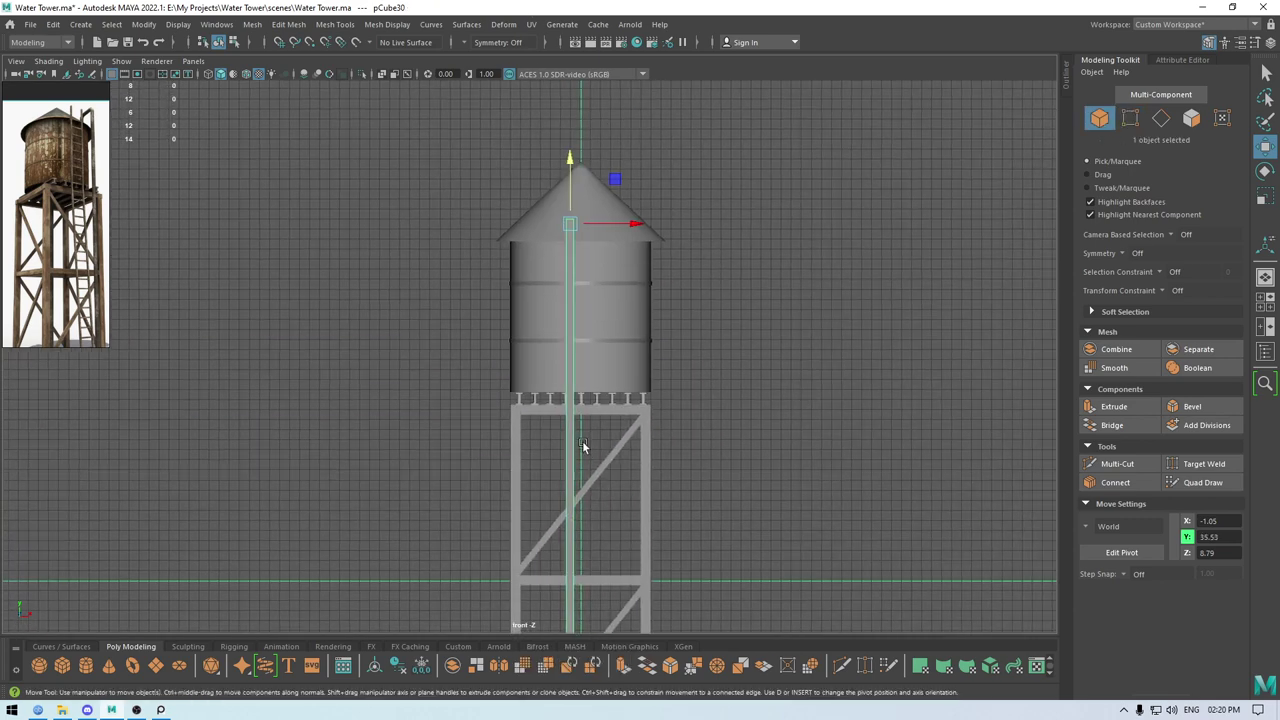
scroll(583, 444, up, 3)
key(r)
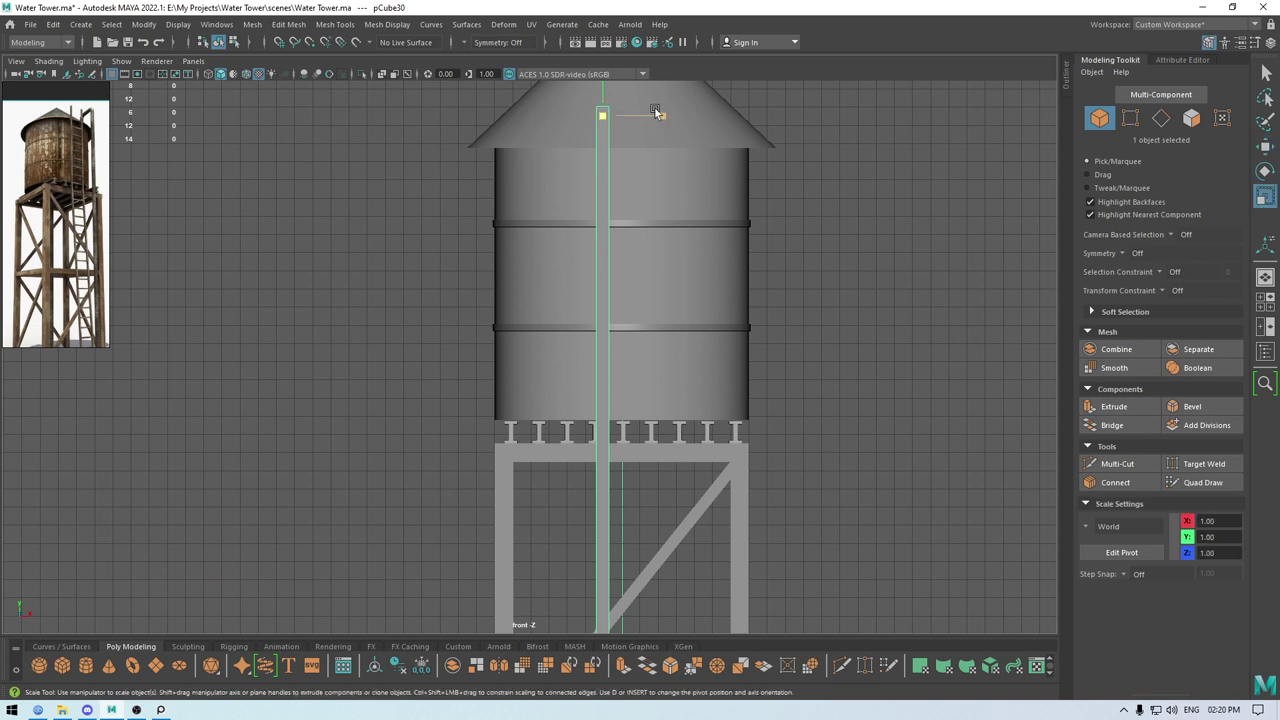
mouse_move(659, 114)
mouse_down()
mouse_move(645, 115)
mouse_move(648, 98)
mouse_up()
Duplicate the ladder rail and move the copy sideways to about X 2.20 to form the second rail.
key(space)
alt+drag(604, 205, 565, 298)
key(space)
scroll(585, 305, down, 1)
key(w)
drag(662, 123, 723, 97)
key(ctrl+d)
key(space)
alt+drag(689, 204, 699, 202)
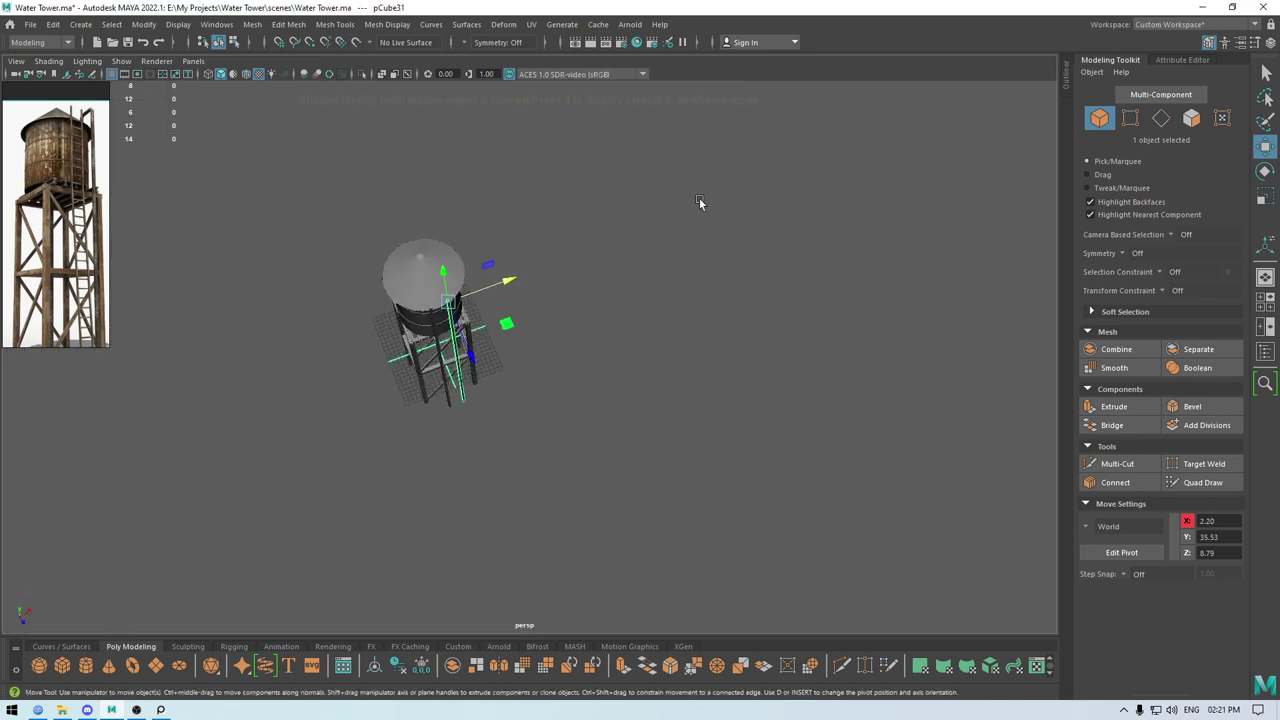
Deselect the rail, show wireframe edges on the shaded models, and save the scene.
click(354, 152)
click(246, 75)
alt+drag(652, 373, 662, 250)
alt+right_drag(662, 250, 817, 571)
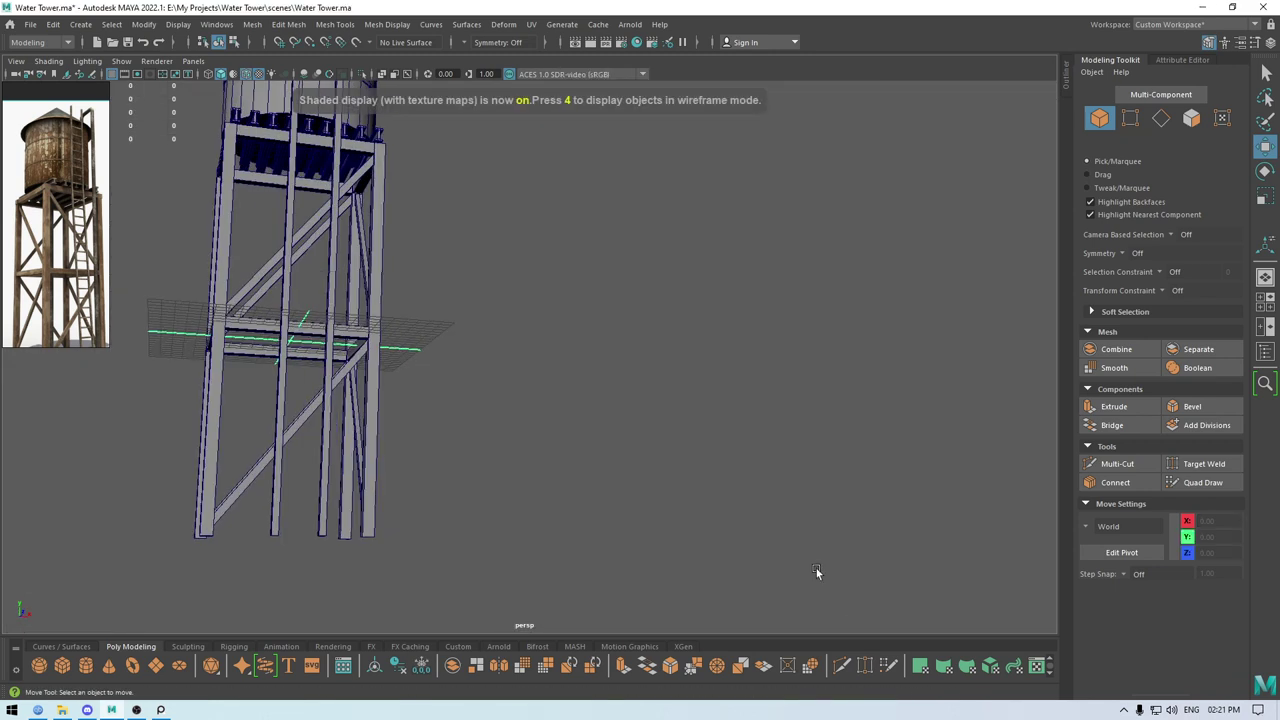
alt+middle_drag(455, 353, 683, 453)
key(ctrl+s)
In the front view, create a polygon cube and lower it to about Y -16.28, near the foot of the rails.
alt+drag(691, 425, 633, 490)
alt+middle_drag(633, 490, 745, 240)
key(space)
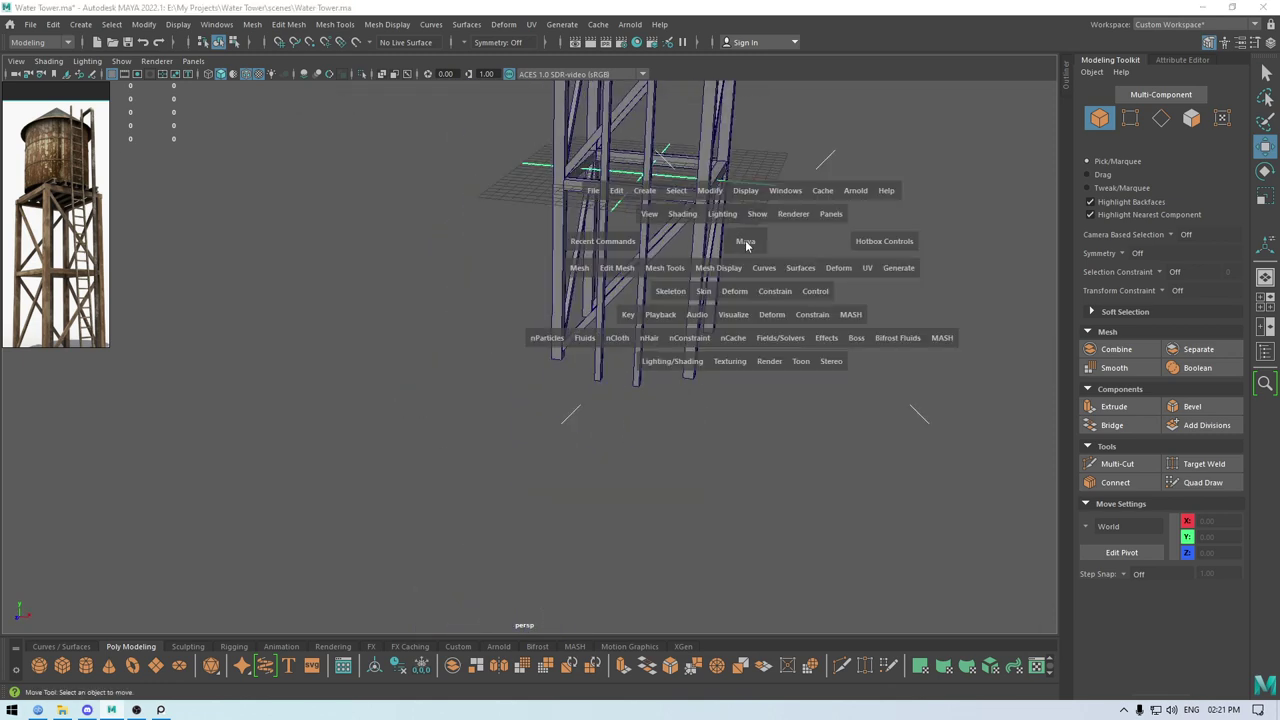
drag(745, 240, 745, 283)
alt+right_drag(745, 283, 690, 258)
alt+middle_drag(728, 249, 744, 140)
shift+right_click(868, 143)
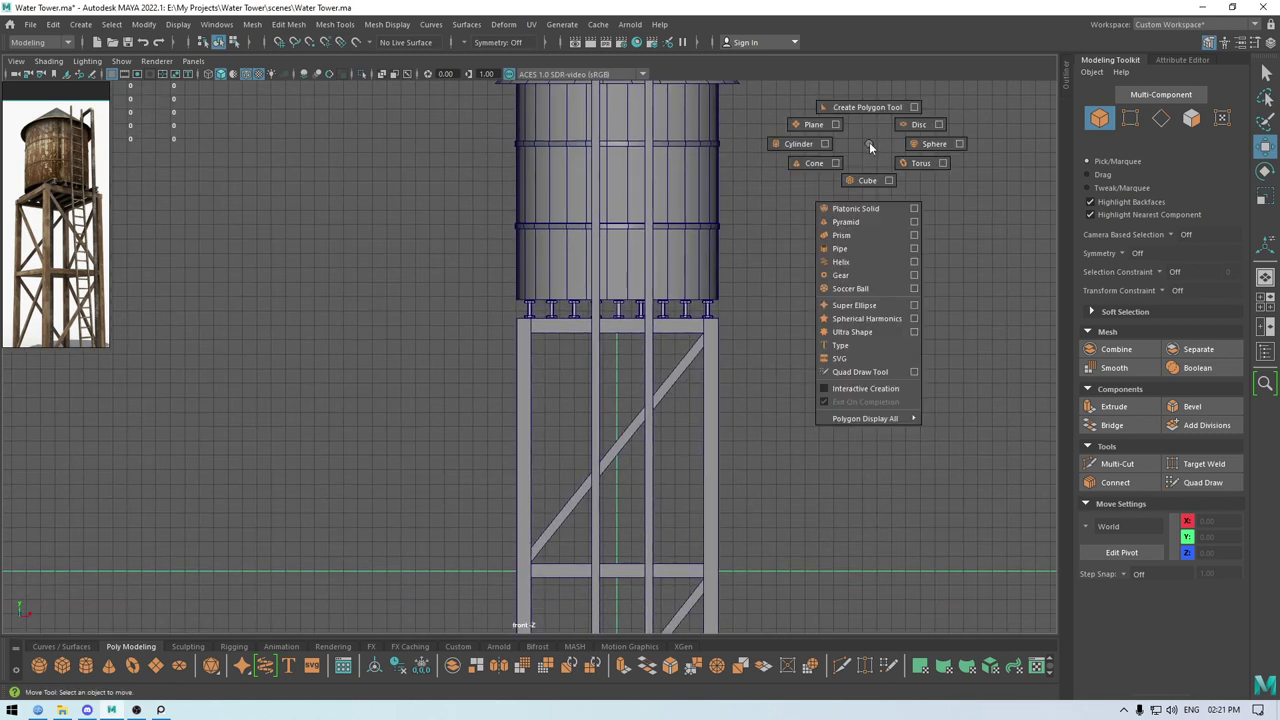
shift+right_drag(869, 144, 875, 182)
alt+right_drag(870, 255, 808, 317)
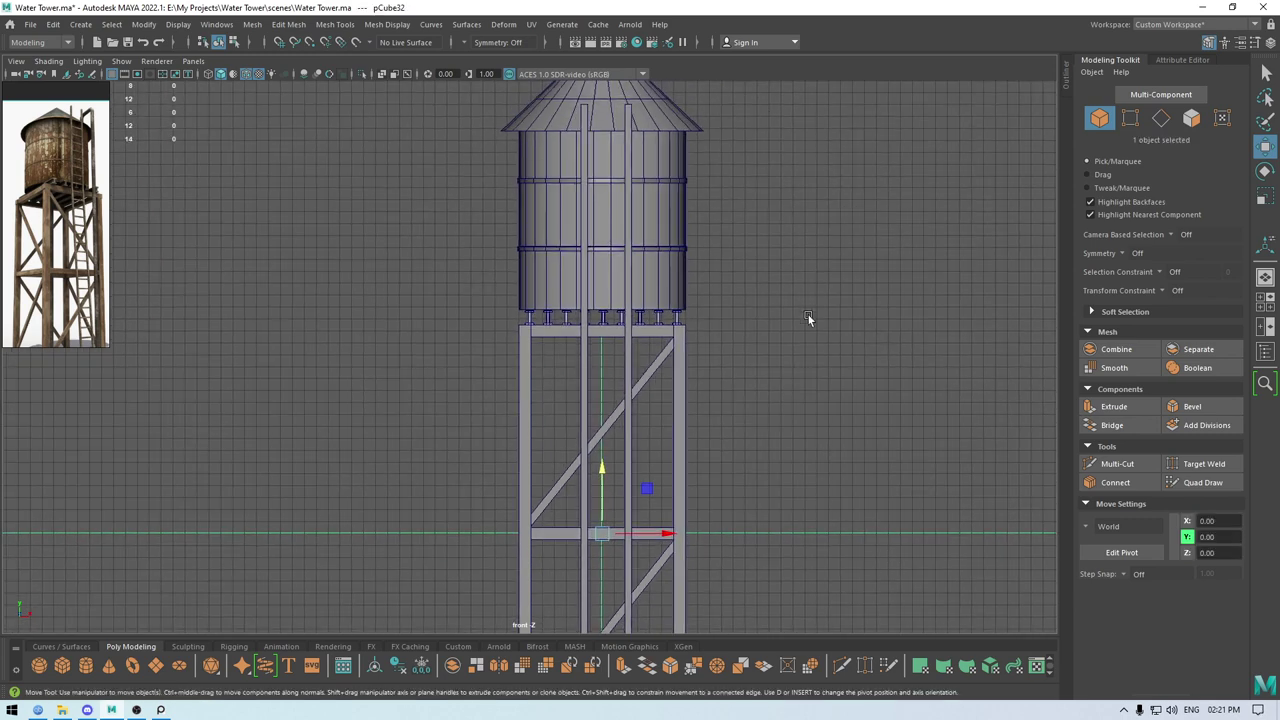
alt+middle_drag(808, 317, 812, 184)
drag(596, 327, 640, 524)
Widen the cube in X to bridge the gap between the two rails and shift it to about X 0.45.
alt+middle_drag(684, 476, 706, 183)
alt+right_drag(706, 183, 867, 443)
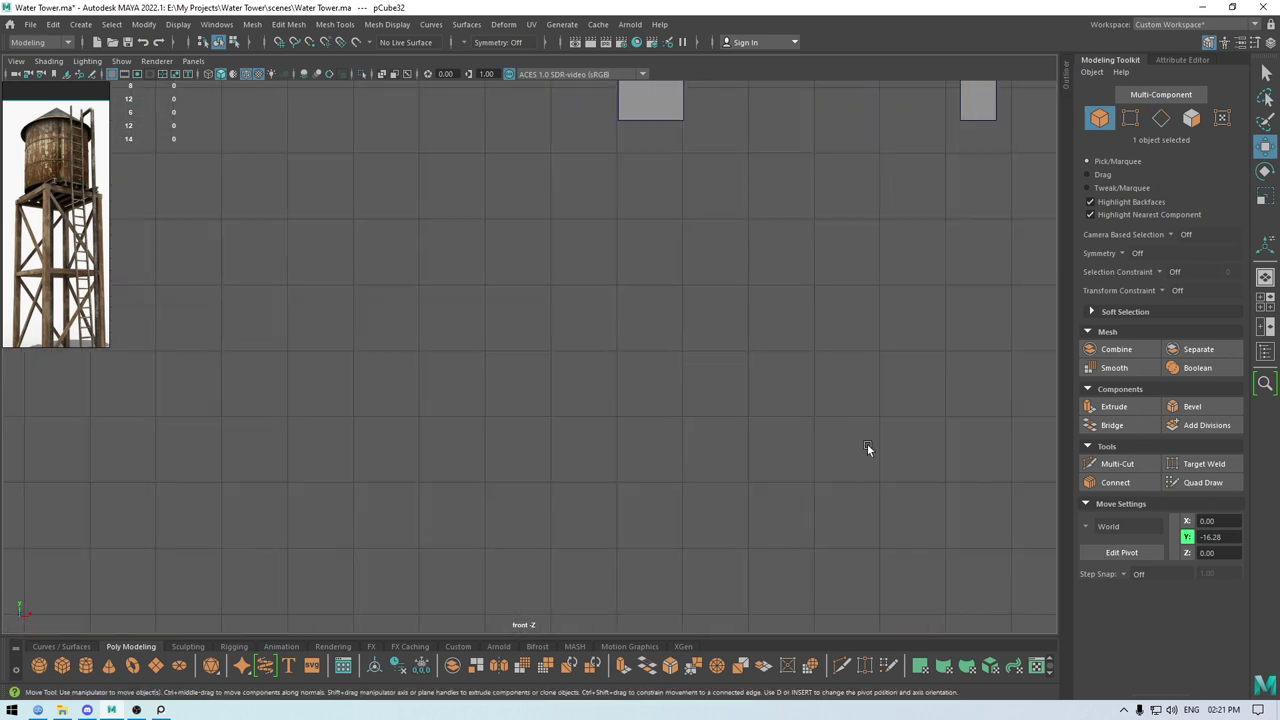
alt+middle_drag(1007, 88, 490, 433)
alt+right_drag(490, 433, 574, 565)
key(r)
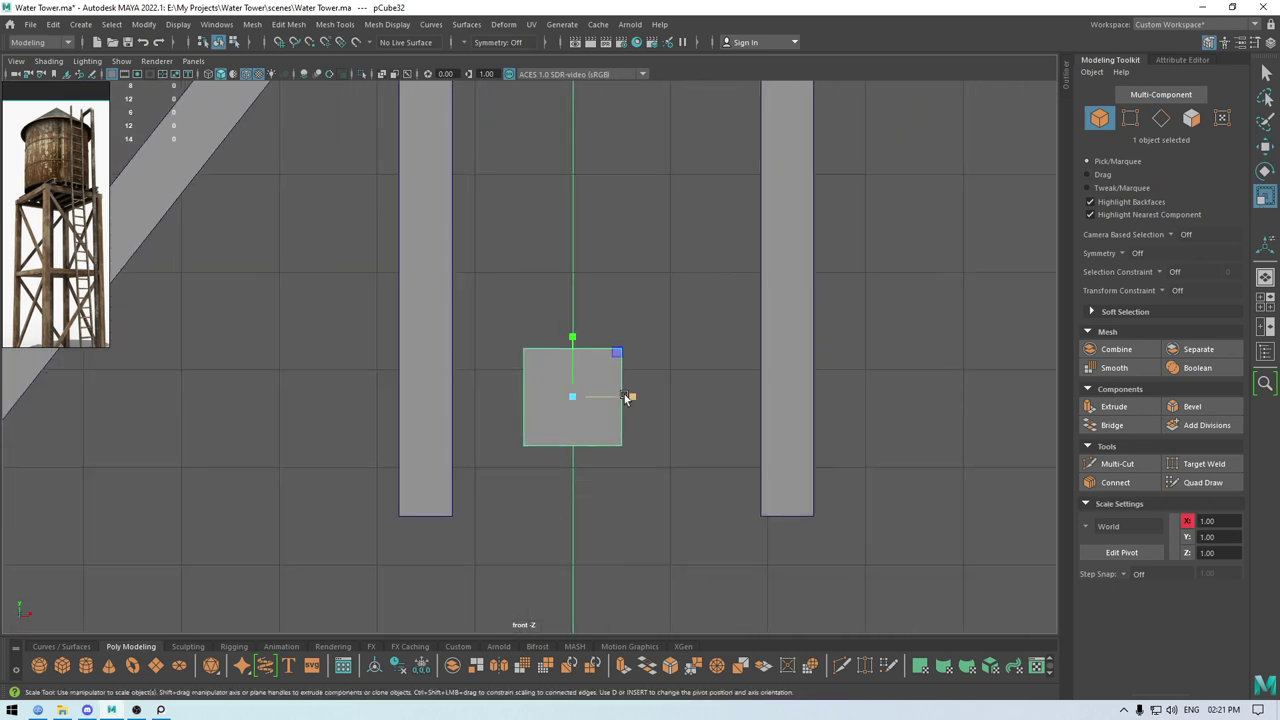
drag(628, 397, 774, 404)
key(w)
drag(633, 397, 678, 398)
Snap the four vertices at the rung's +X end to the second rail's inner edge at about X 1.93.
right_drag(758, 342, 696, 338)
drag(688, 316, 901, 553)
right_drag(750, 400, 808, 332)
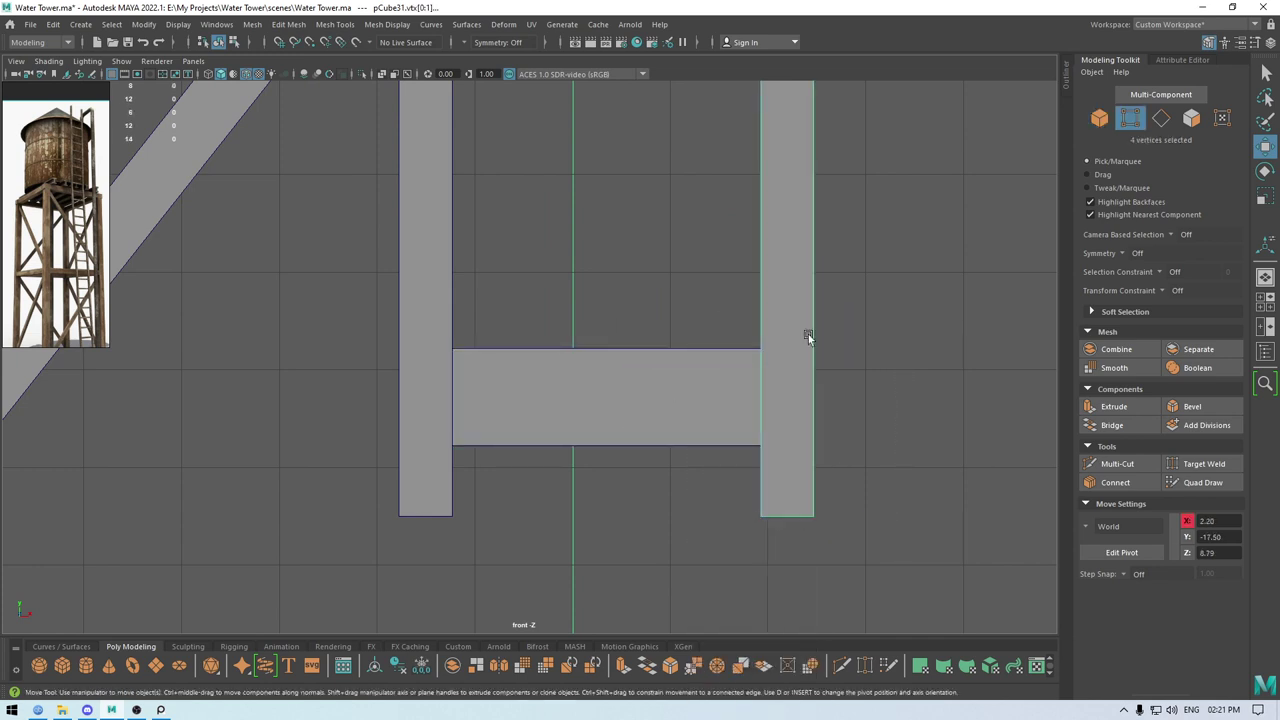
click(623, 403)
right_drag(634, 398, 552, 336)
drag(664, 306, 883, 507)
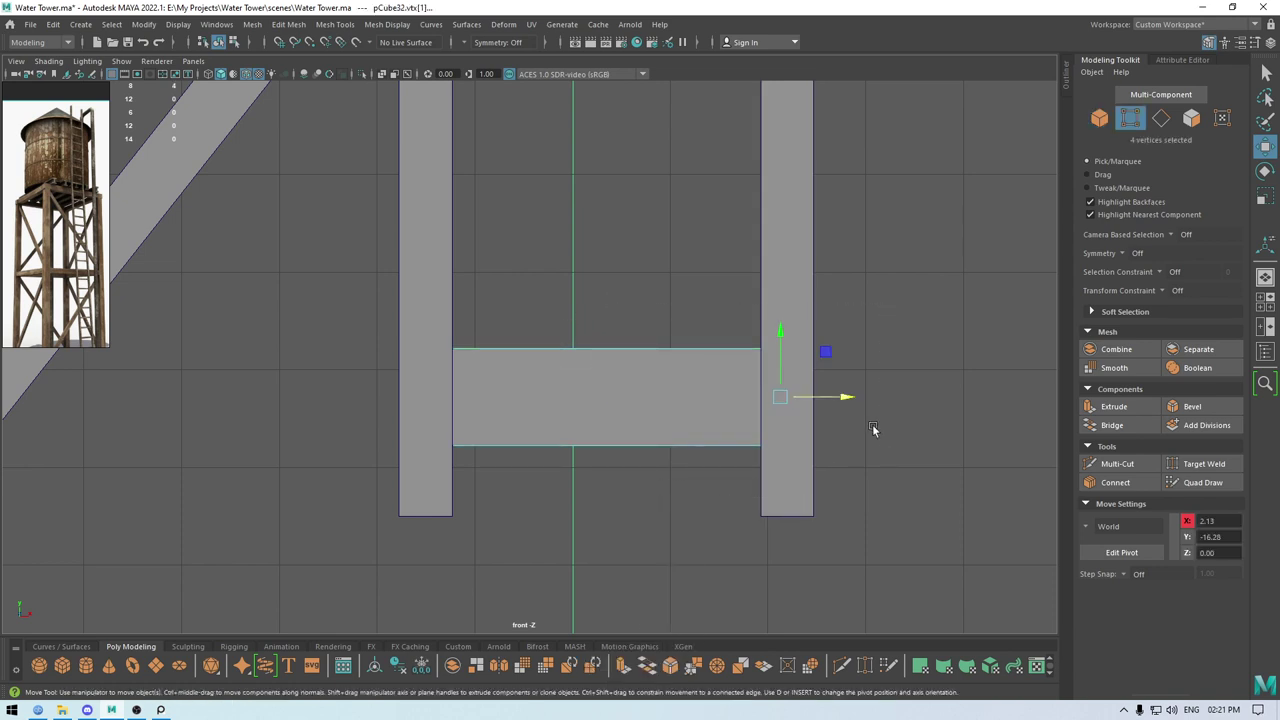
key(v)
drag(837, 400, 678, 428)
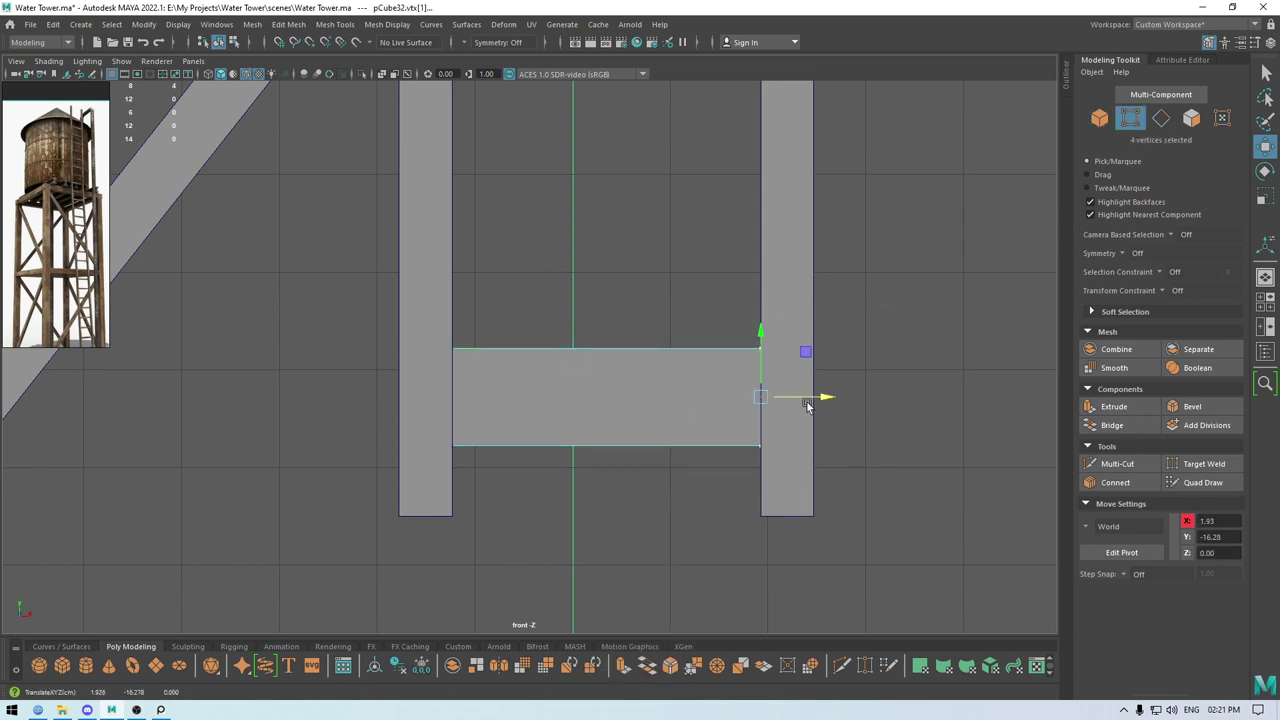
drag(818, 400, 817, 400)
right_drag(688, 338, 719, 309)
In the perspective view, delete the two end faces of the rung.
key(space)
click(720, 307)
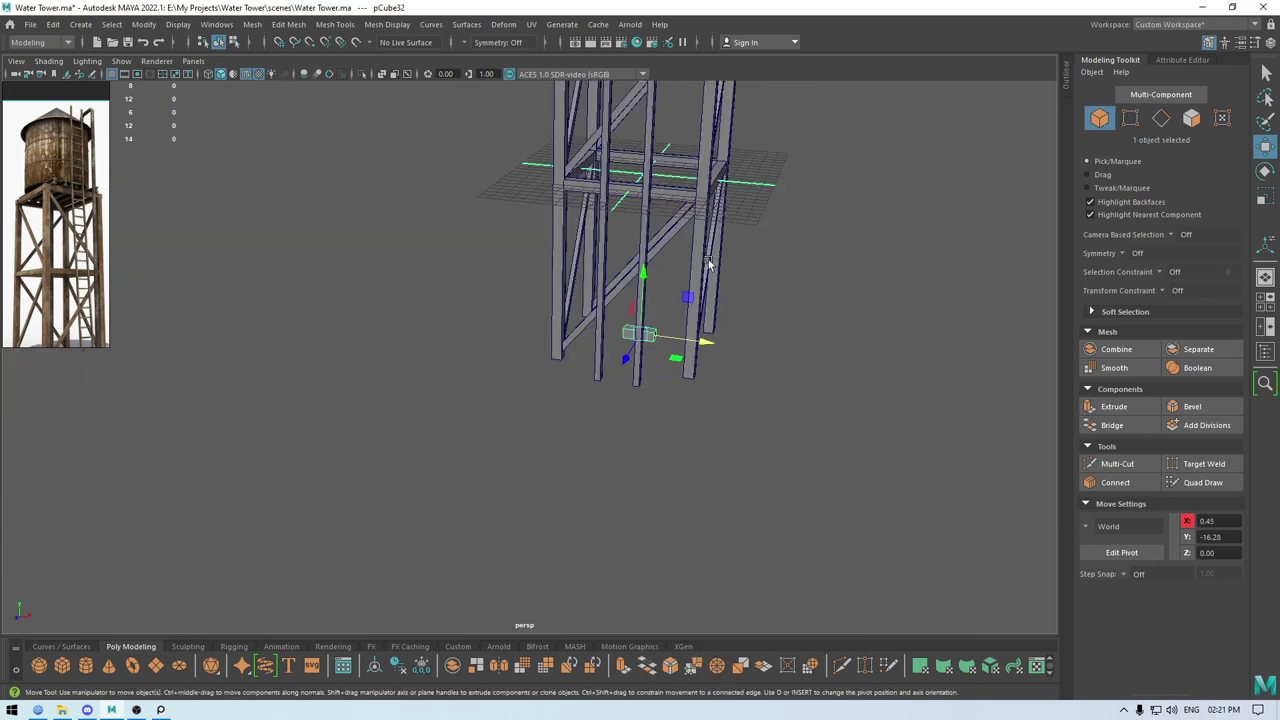
key(f)
alt+drag(707, 383, 614, 361)
scroll(634, 360, down, 3)
right_drag(794, 287, 794, 324)
click(684, 408)
alt+drag(575, 468, 840, 455)
shift+click(514, 416)
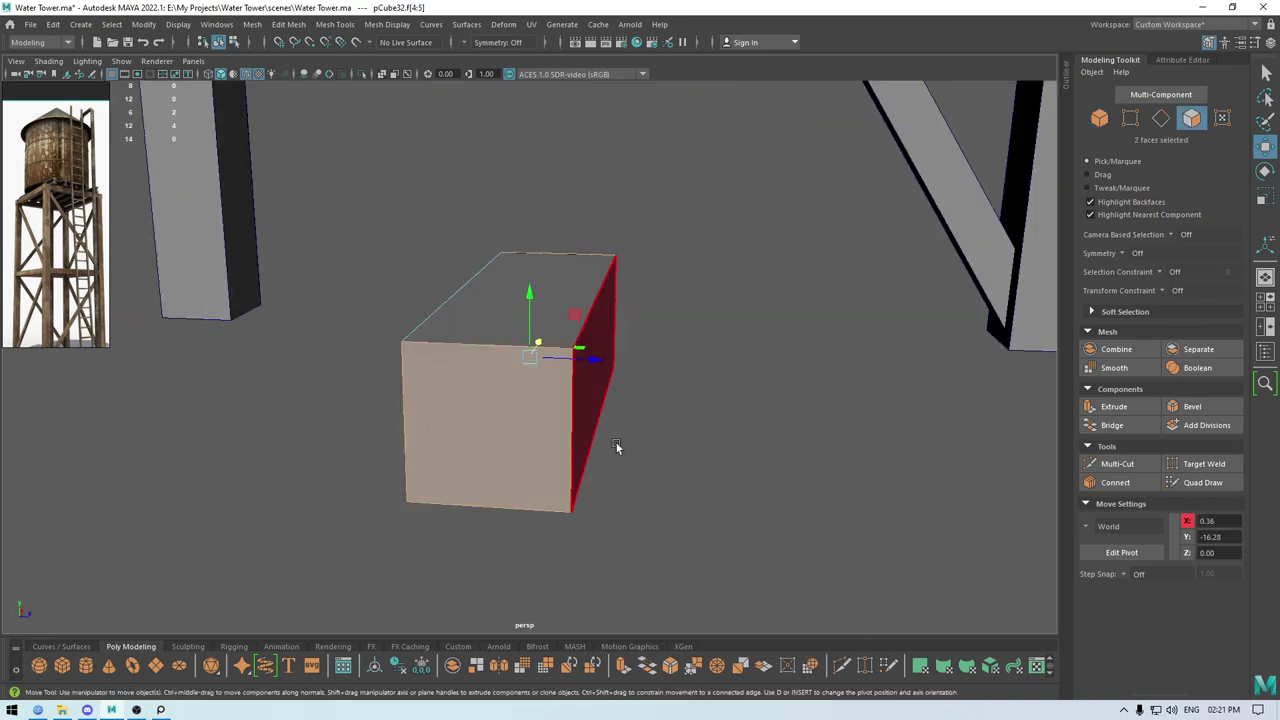
key(Delete)
right_drag(606, 371, 680, 288)
In the front view, flatten the rung's height and lower it to about Y -16.79.
key(space)
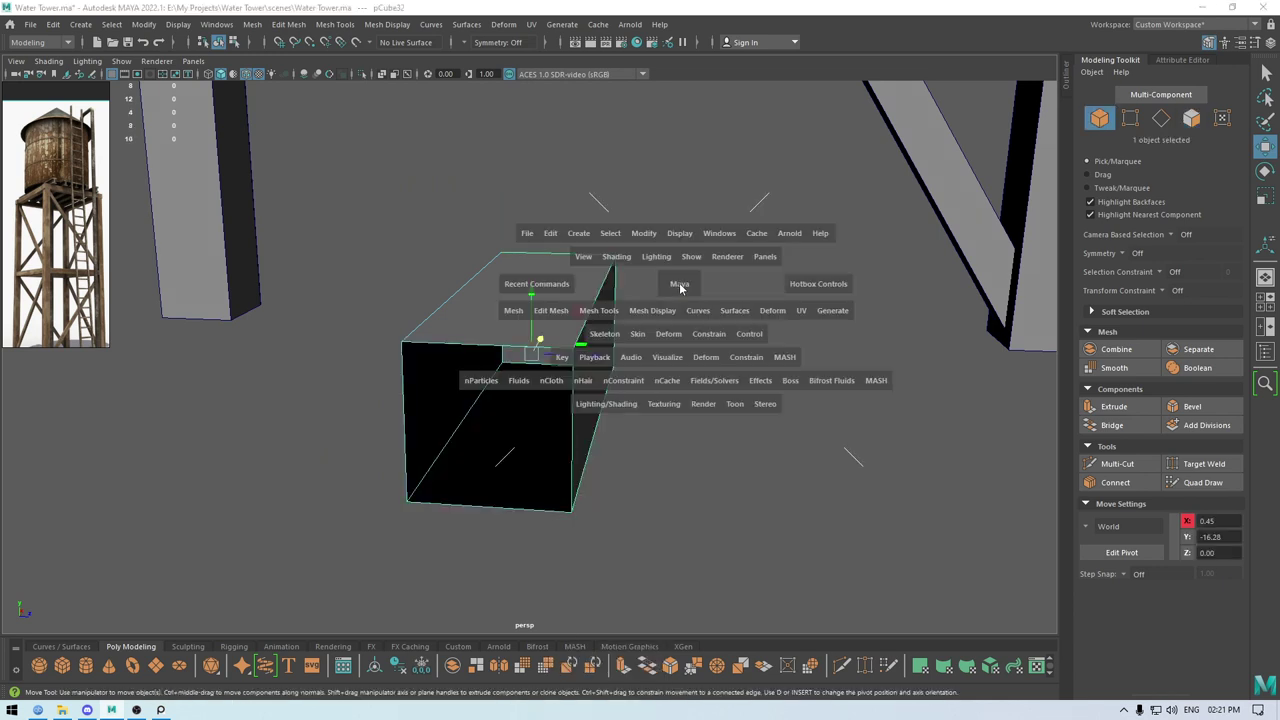
drag(681, 286, 700, 334)
key(r)
drag(608, 299, 615, 374)
key(w)
key(space)
Bring the rung forward between the rails to about Z 8.76 and reduce its depth to fit within them.
drag(613, 434, 611, 317)
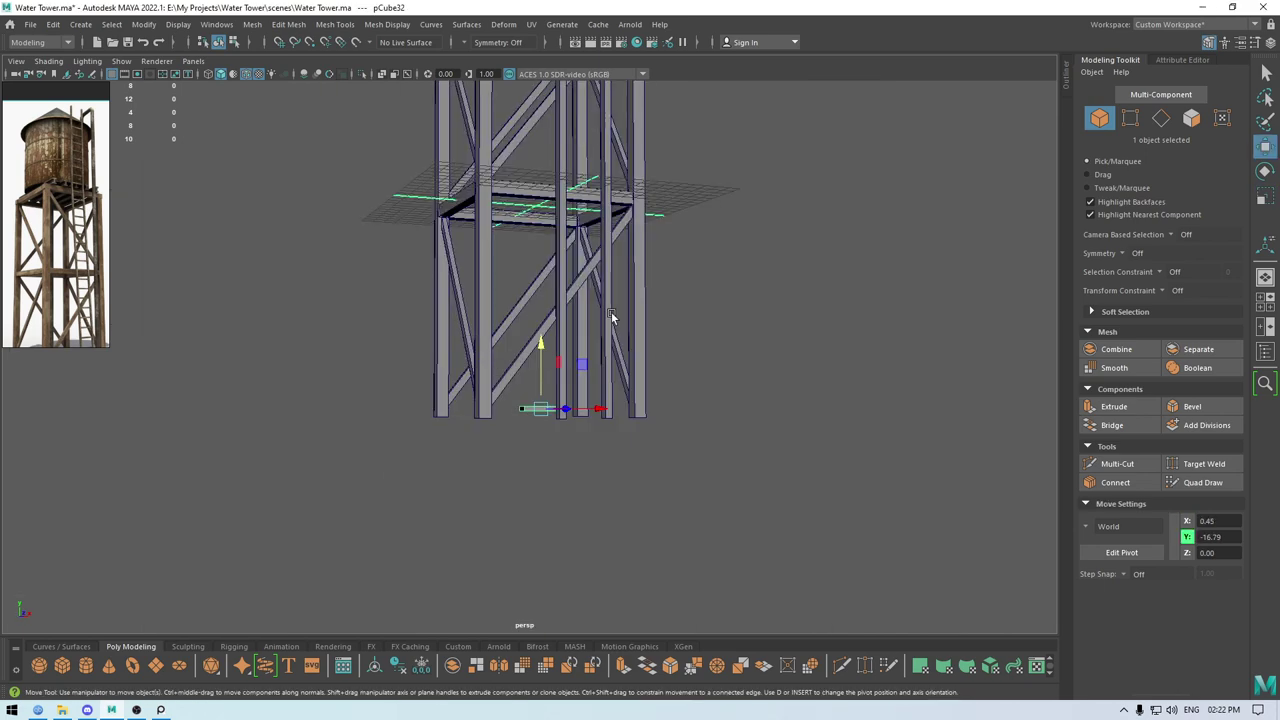
key(f)
alt+right_drag(640, 436, 509, 229)
alt+drag(509, 232, 710, 488)
scroll(560, 366, down, 10)
key(r)
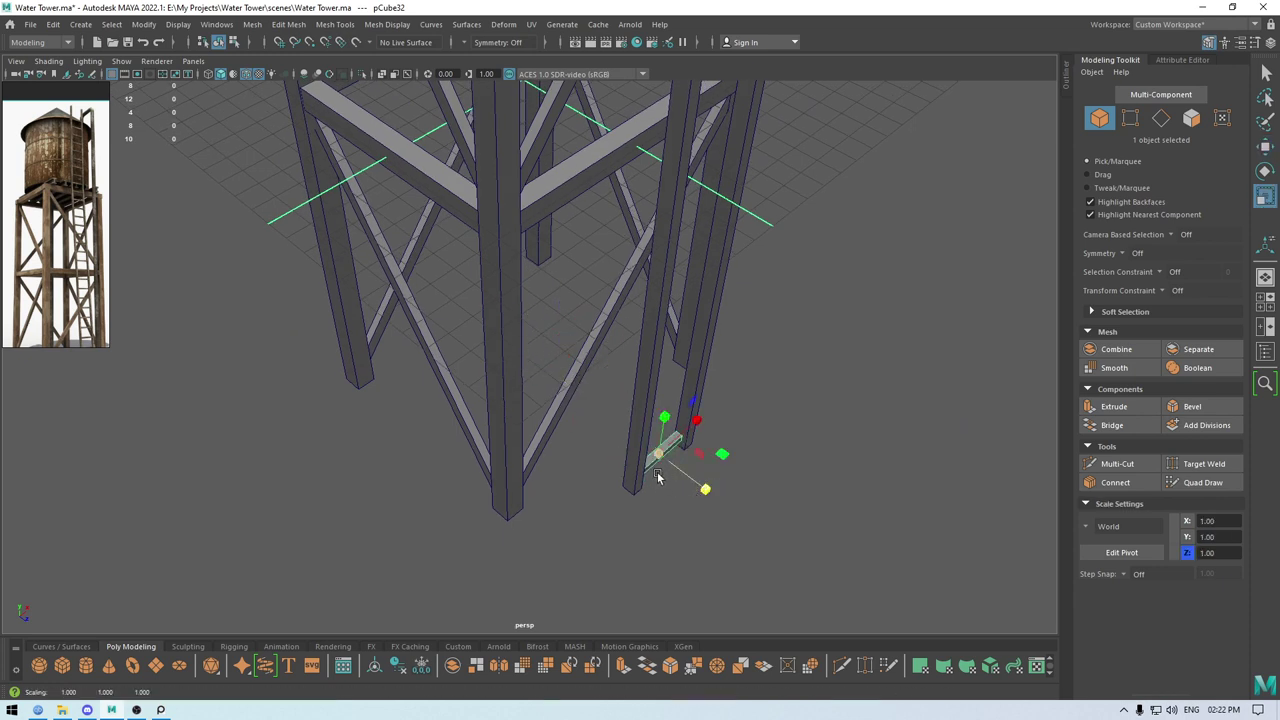
key(f)
drag(583, 380, 418, 368)
key(w)
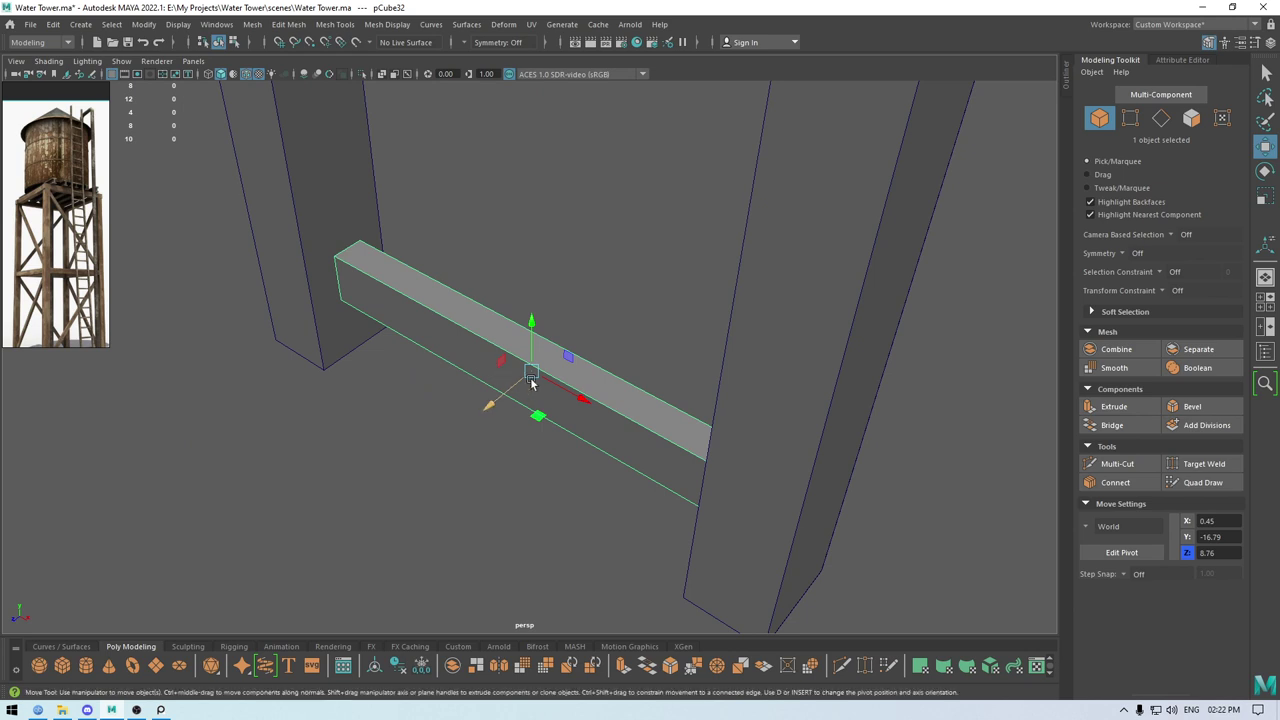
Shift the rung slightly in X and align its four +X end vertices with the rail's inner face at about X 1.93.
drag(575, 394, 571, 392)
alt+drag(465, 432, 574, 459)
right_drag(594, 281, 548, 277)
drag(580, 238, 813, 372)
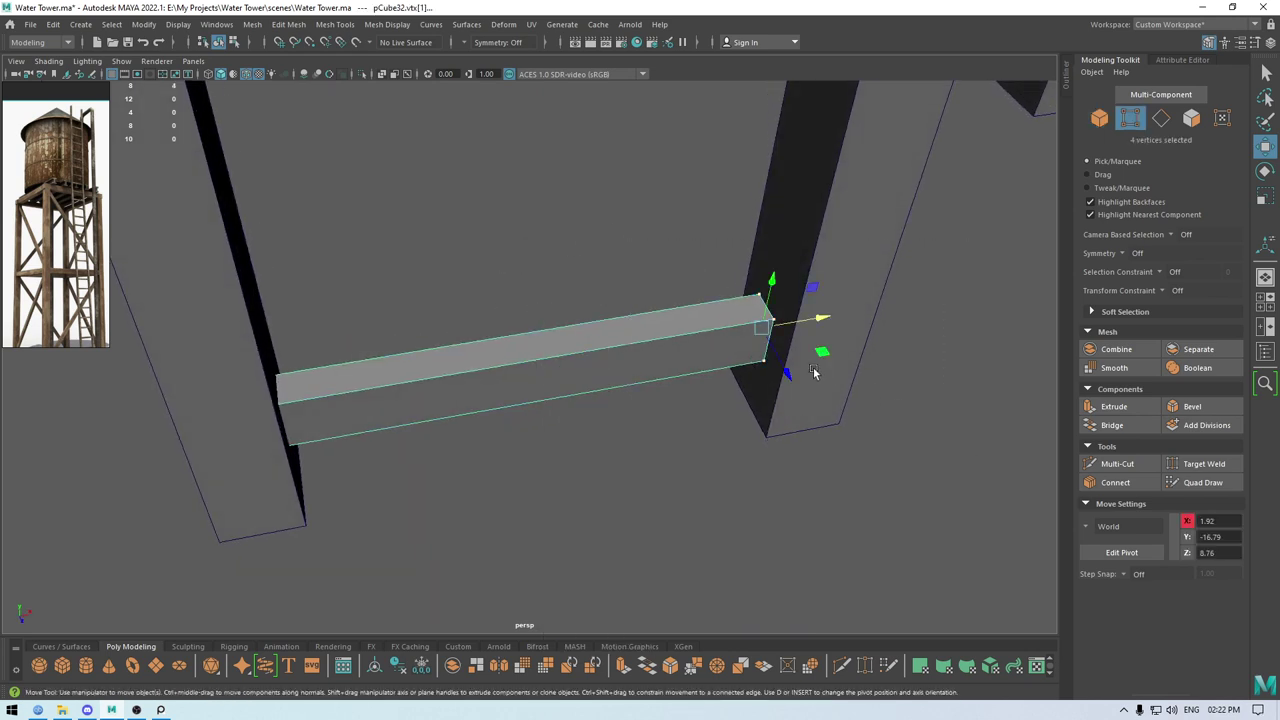
drag(821, 323, 710, 354)
drag(820, 320, 817, 321)
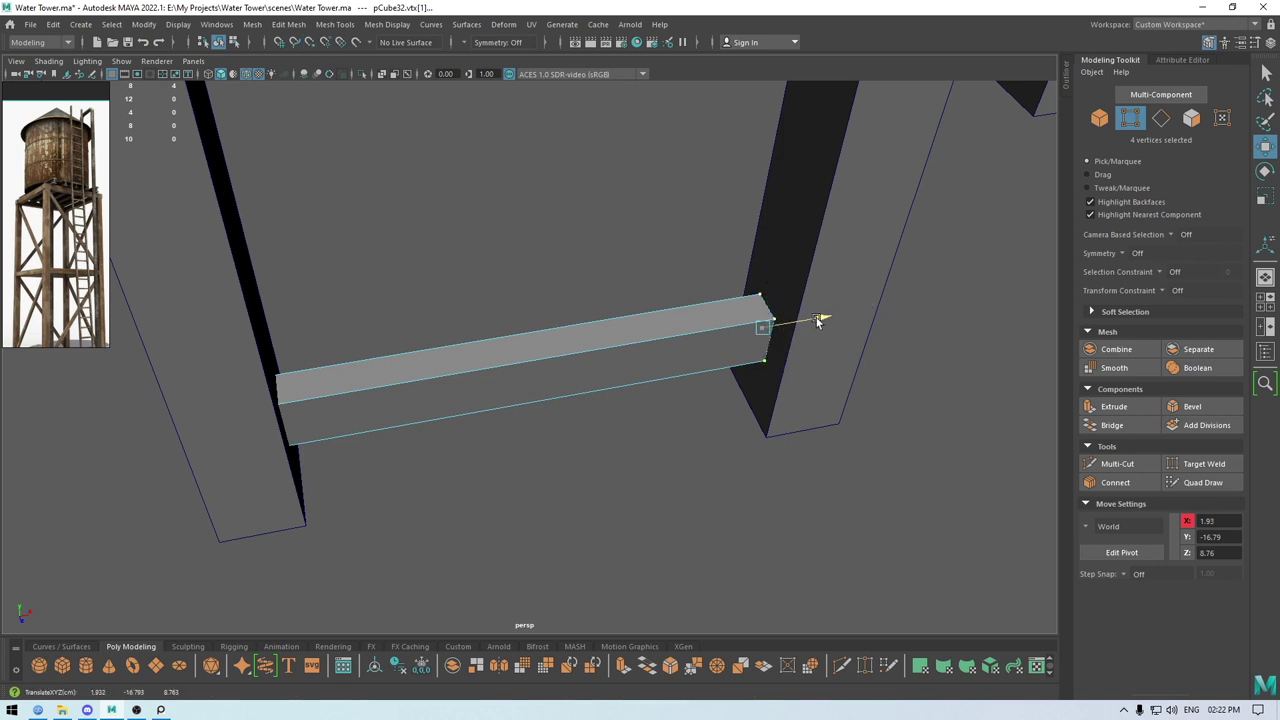
right_drag(687, 314, 764, 246)
Save the scene and nudge the rung to about Z 8.80.
click(650, 211)
scroll(549, 180, down, 4)
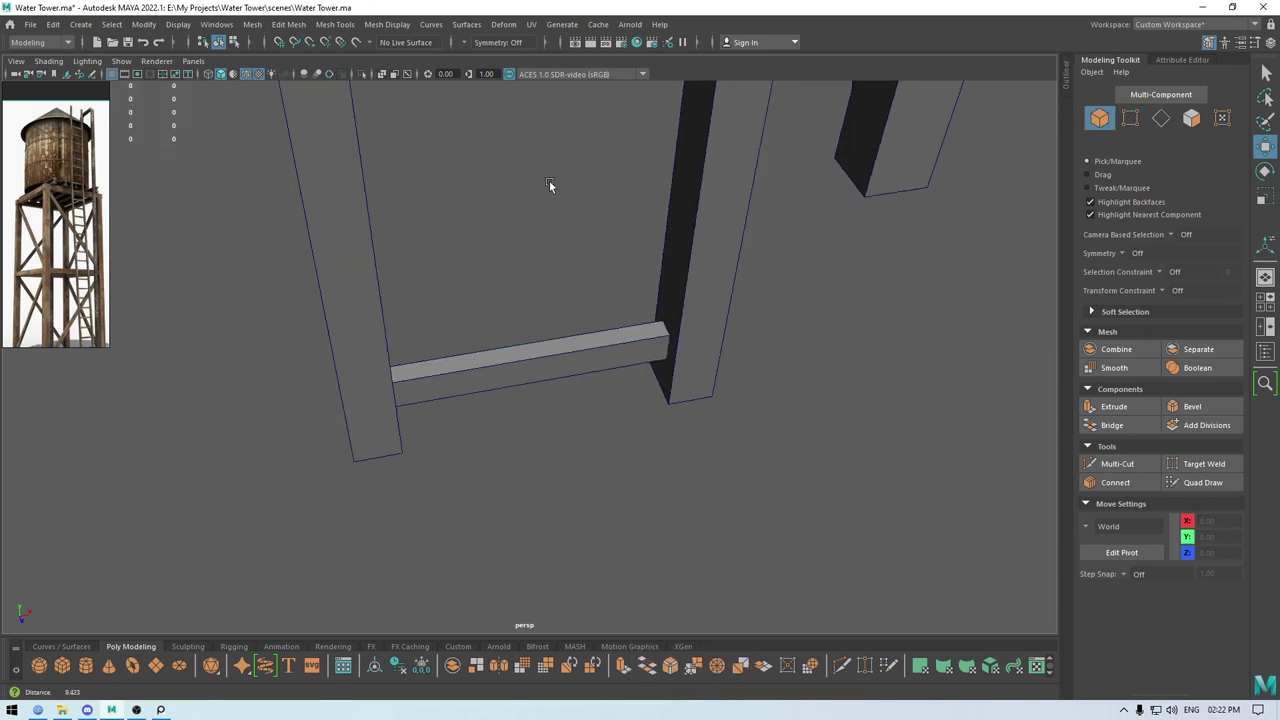
alt+drag(549, 180, 490, 110)
scroll(580, 348, down, 4)
key(ctrl+s)
alt+drag(580, 348, 488, 423)
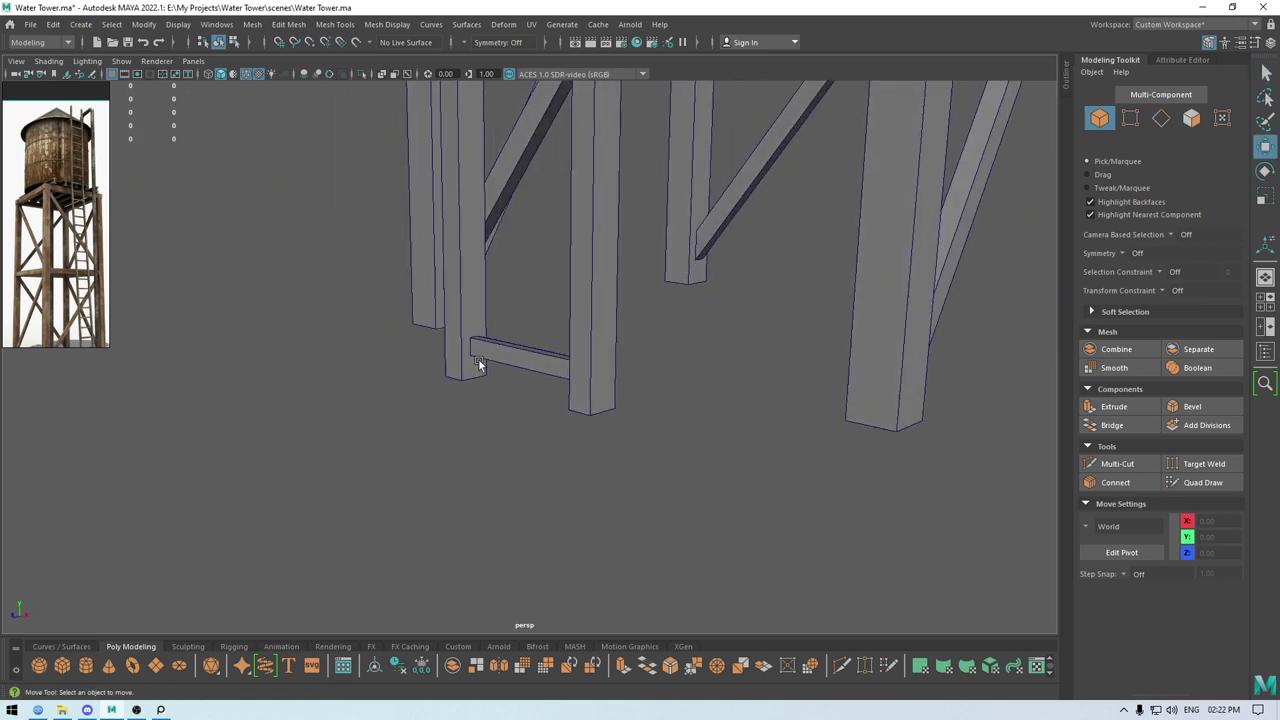
click(478, 358)
alt+drag(478, 358, 475, 418)
click(497, 349)
In the front view, duplicate the rung upward and place the copy at about Y -14.37.
key(space)
scroll(563, 394, down, 8)
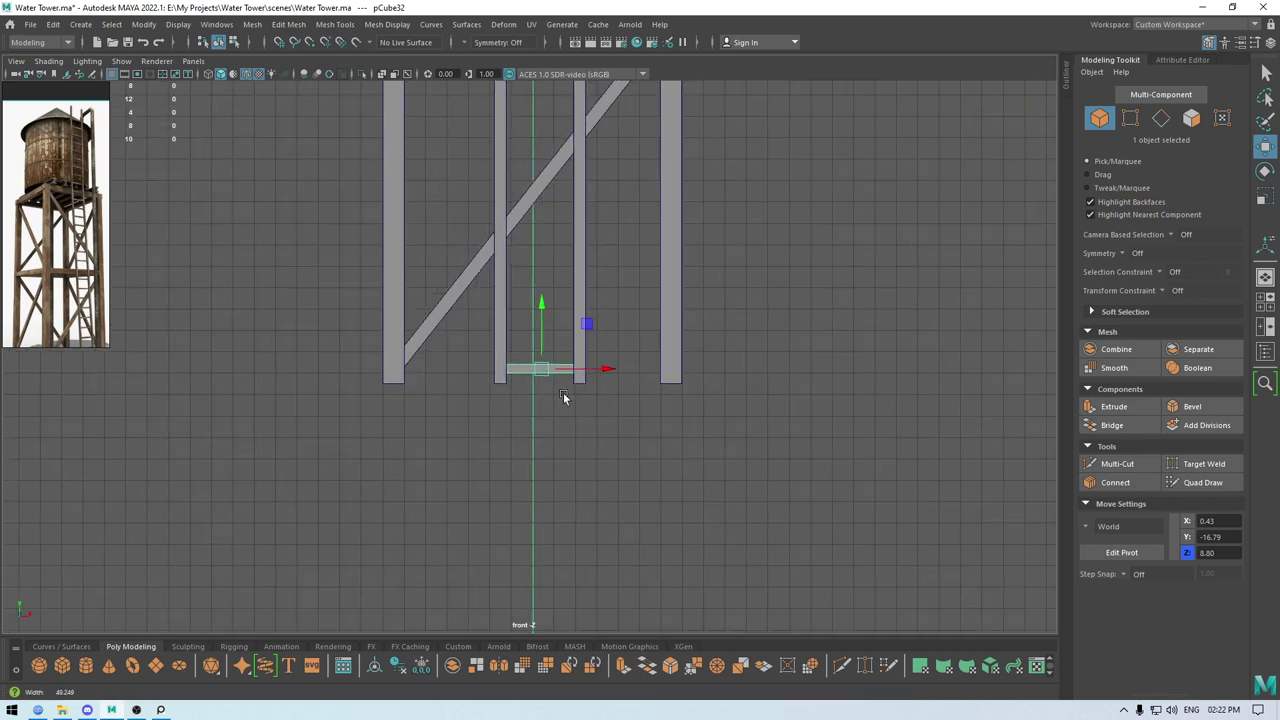
alt+middle_drag(533, 332, 537, 480)
scroll(530, 400, down, 1)
alt+middle_drag(526, 357, 546, 397)
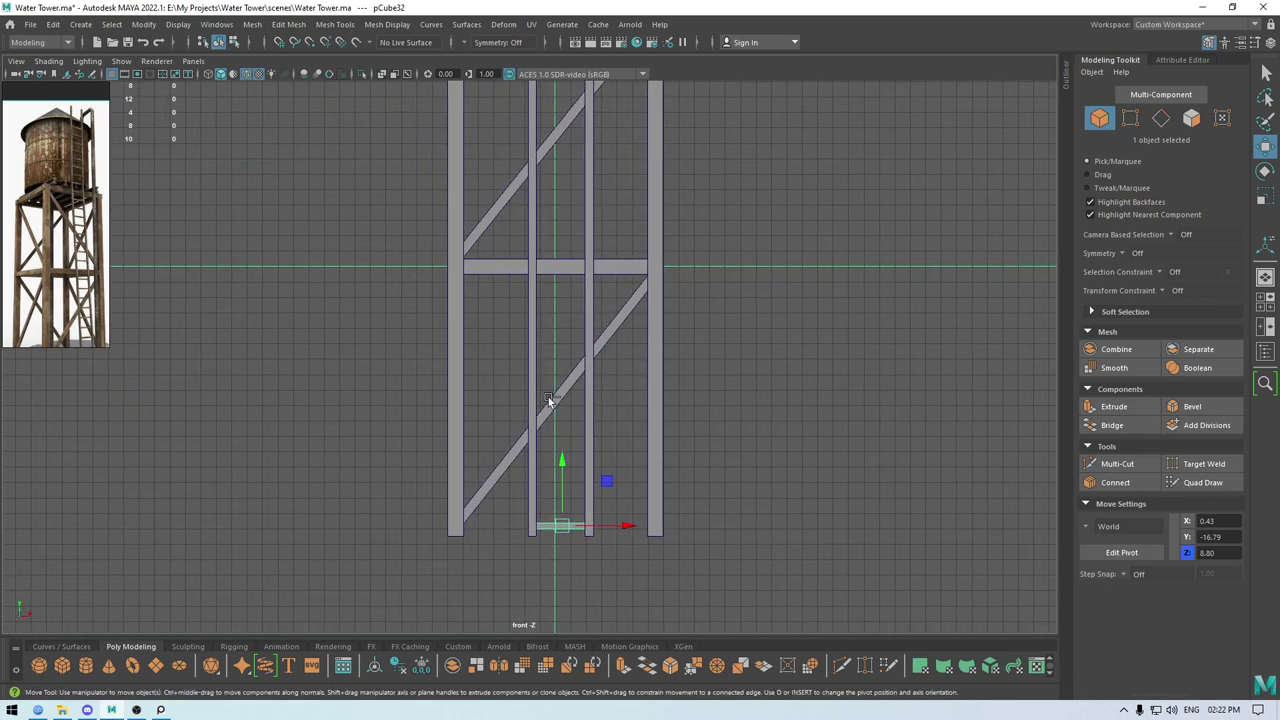
shift+drag(562, 463, 564, 434)
scroll(548, 380, down, 2)
alt+middle_drag(533, 300, 535, 361)
scroll(500, 250, down, 2)
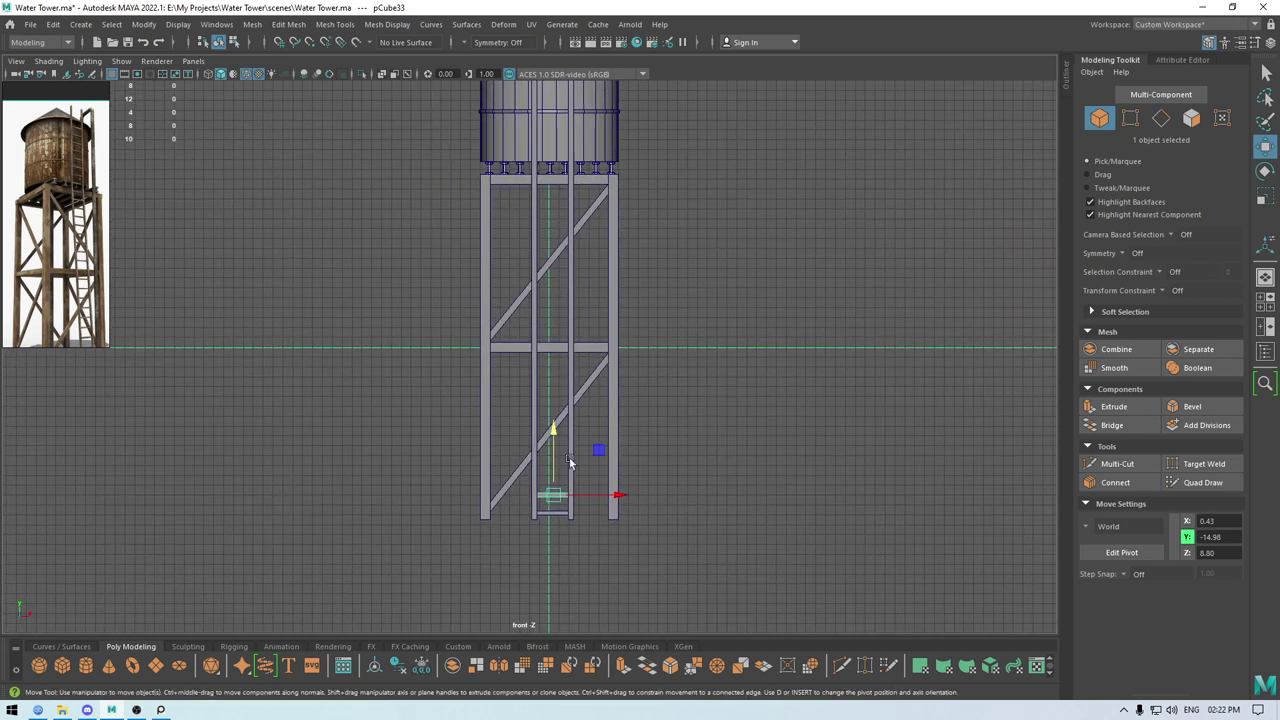
drag(556, 428, 551, 422)
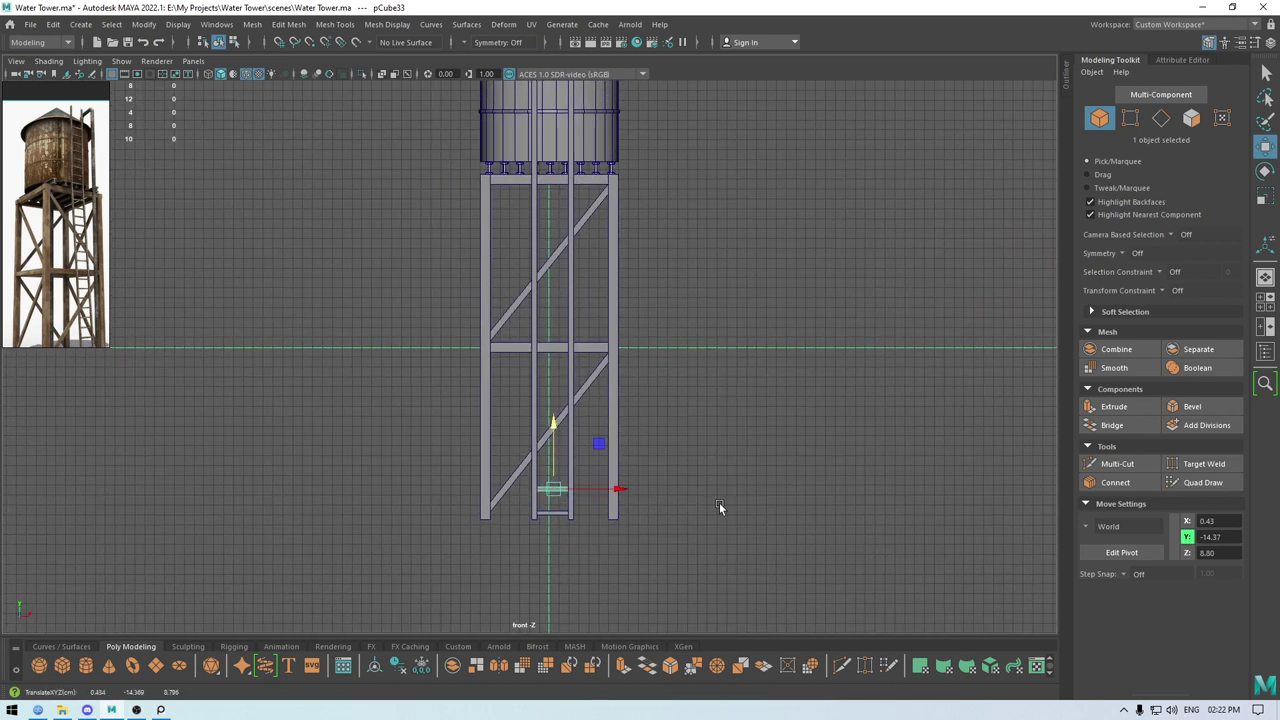
Repeat the duplicate-with-transform up the rails until the top rung reaches about Y 34.10.
key(shift+d)
key(shift+d)
key(shift+d)
key(shift+d)
key(shift+d)
key(shift+d)
key(shift+d)
key(shift+d)
key(shift+d)
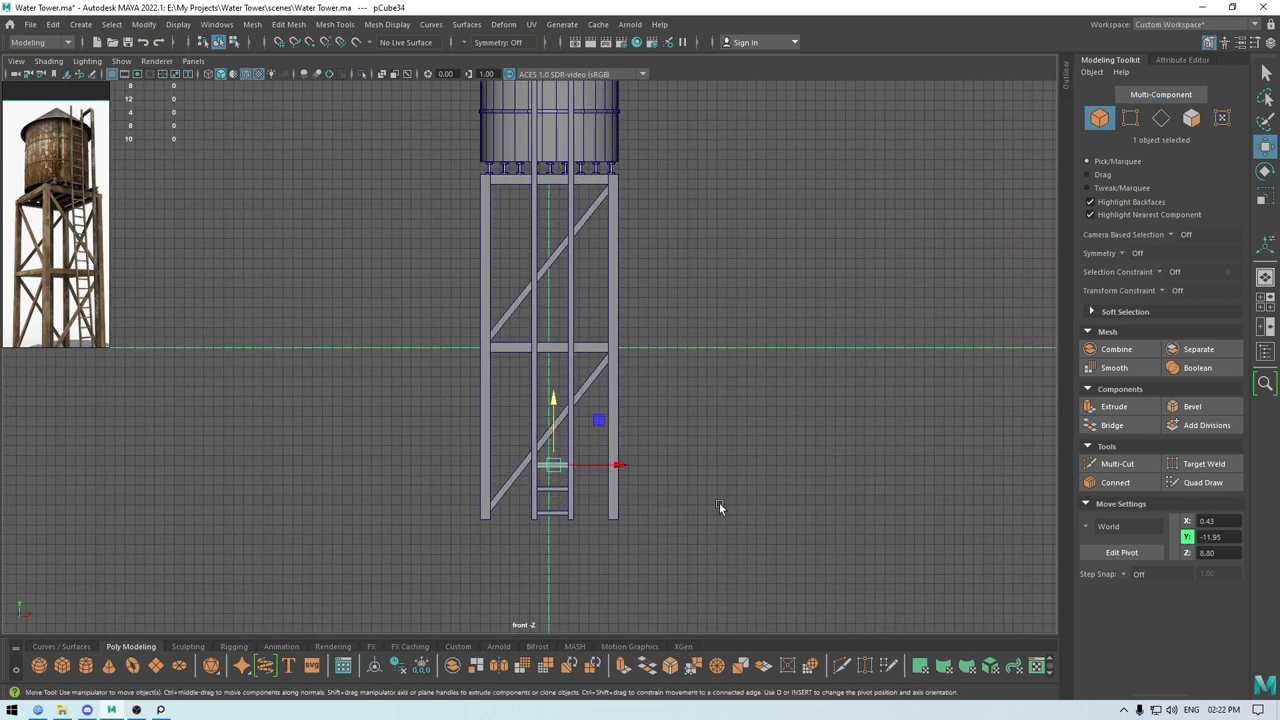
key(shift+d)
key(shift+d)
key(shift+d)
key(shift+d)
key(shift+d)
key(shift+d)
key(shift+d)
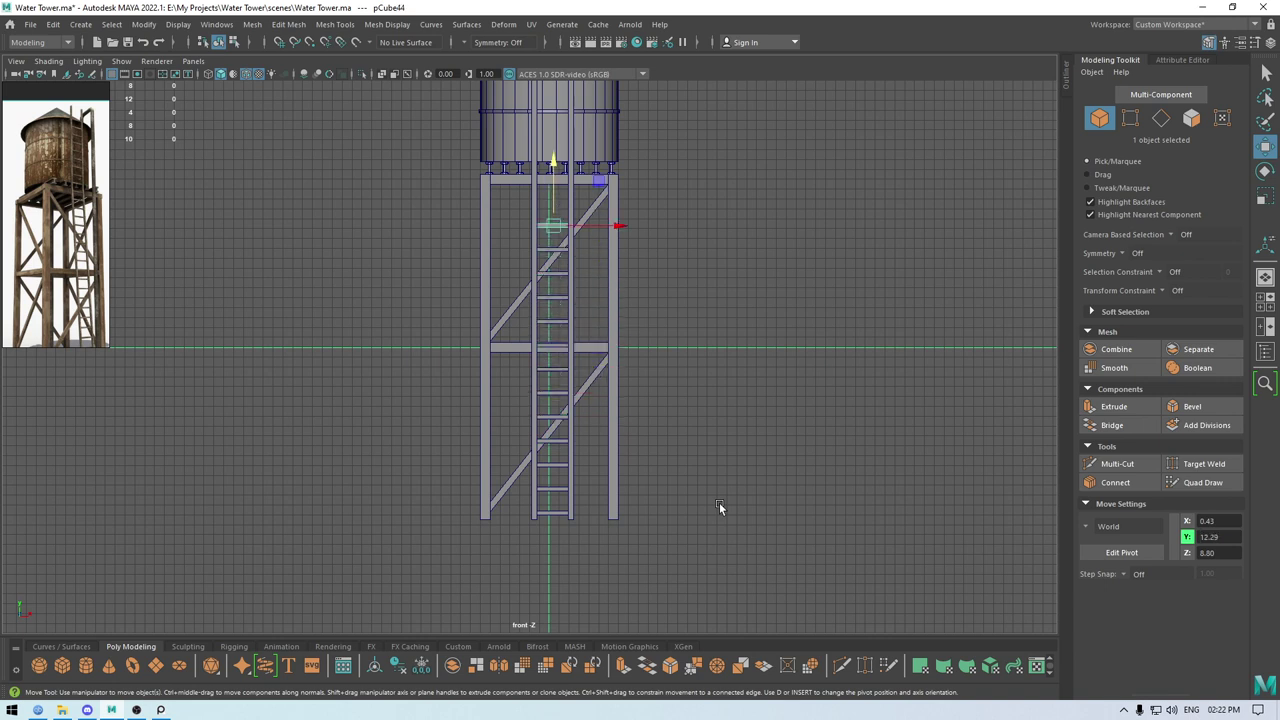
key(shift+d)
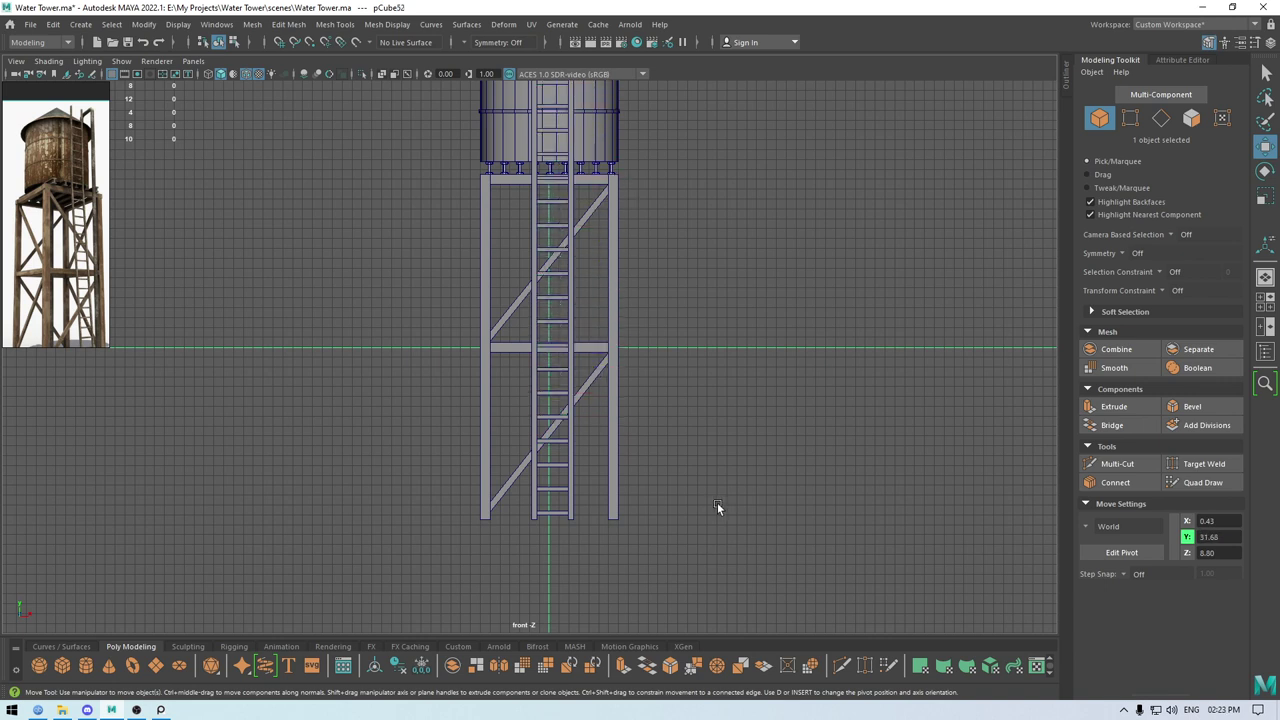
alt+middle_drag(717, 502, 680, 570)
alt+right_drag(680, 570, 690, 576)
key(shift+d)
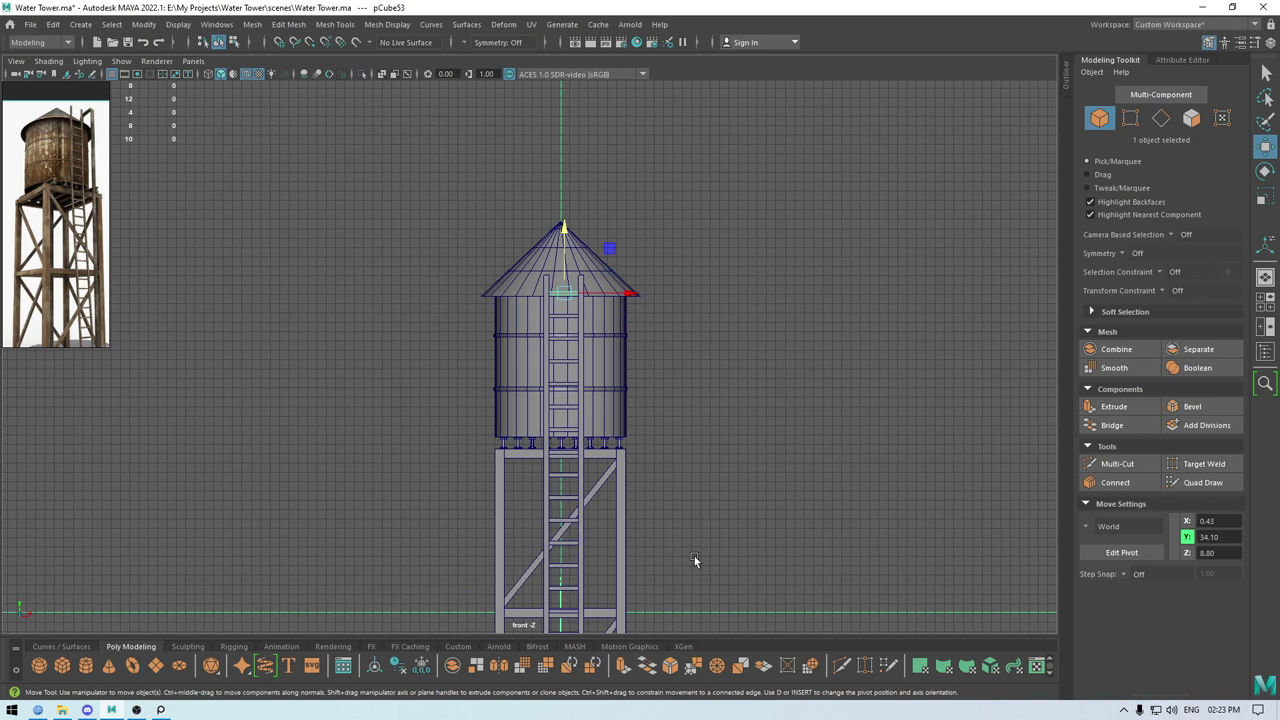
Check the finished ladder in the perspective view, deselect it, and save the scene.
key(space)
drag(723, 507, 716, 372)
alt+drag(702, 450, 742, 487)
alt+right_drag(742, 488, 506, 122)
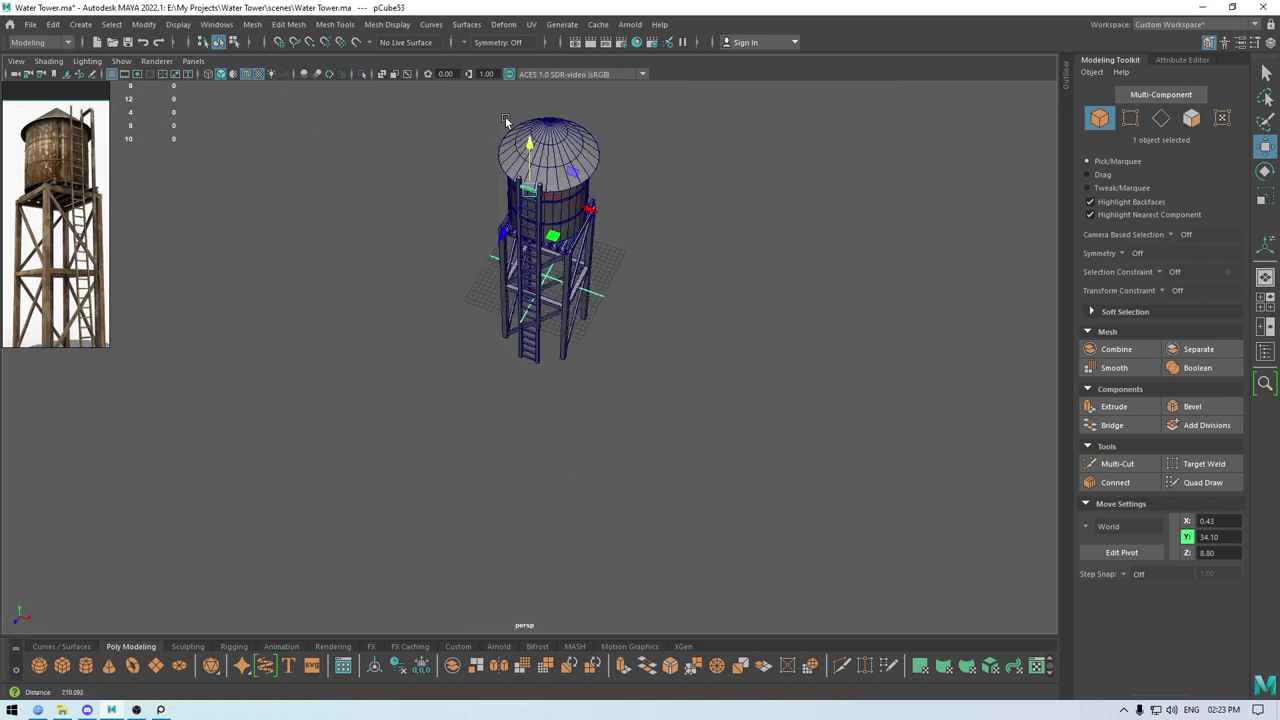
alt+drag(506, 122, 652, 182)
right_drag(653, 182, 714, 160)
click(714, 160)
alt+drag(712, 166, 571, 290)
key(ctrl+s)
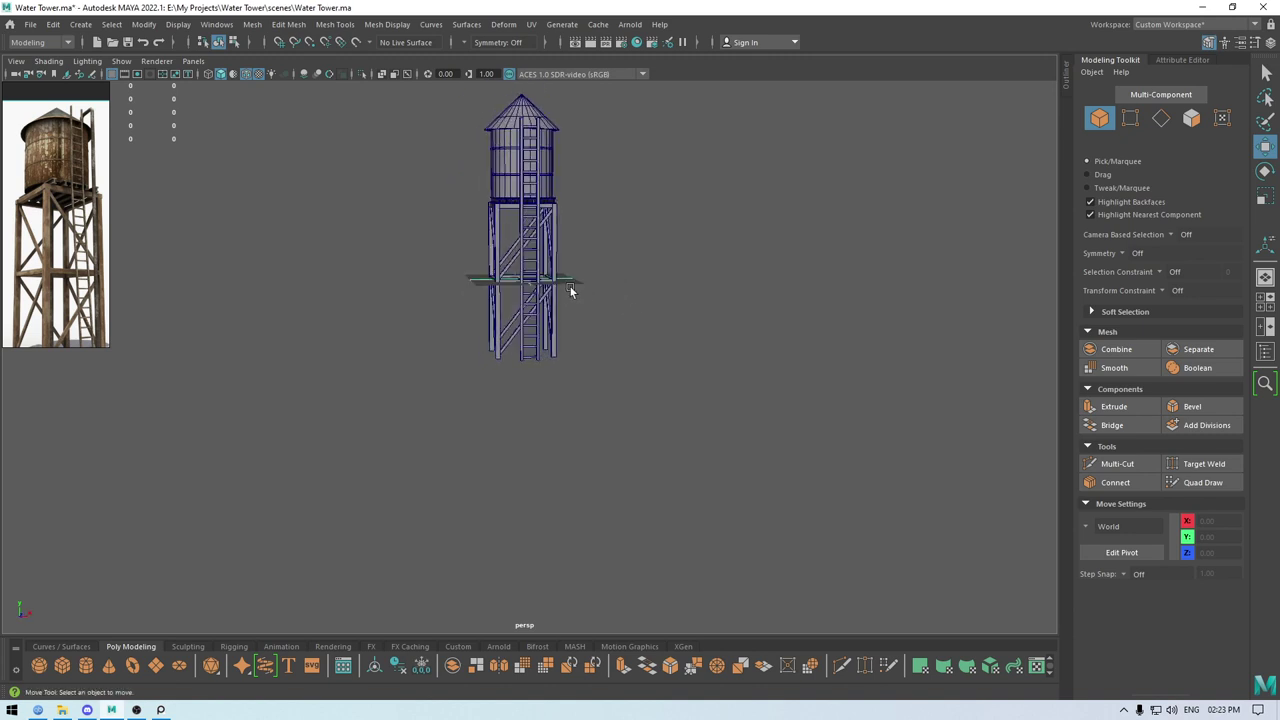
Create a polygon cylinder and place it in the top view beside the ladder at about X 3.98, Z 8.54.
alt+drag(571, 290, 713, 305)
shift+right_drag(713, 300, 642, 308)
alt+drag(642, 310, 540, 302)
key(space)
scroll(482, 377, down, 3)
alt+middle_drag(594, 323, 282, 329)
scroll(398, 328, down, 2)
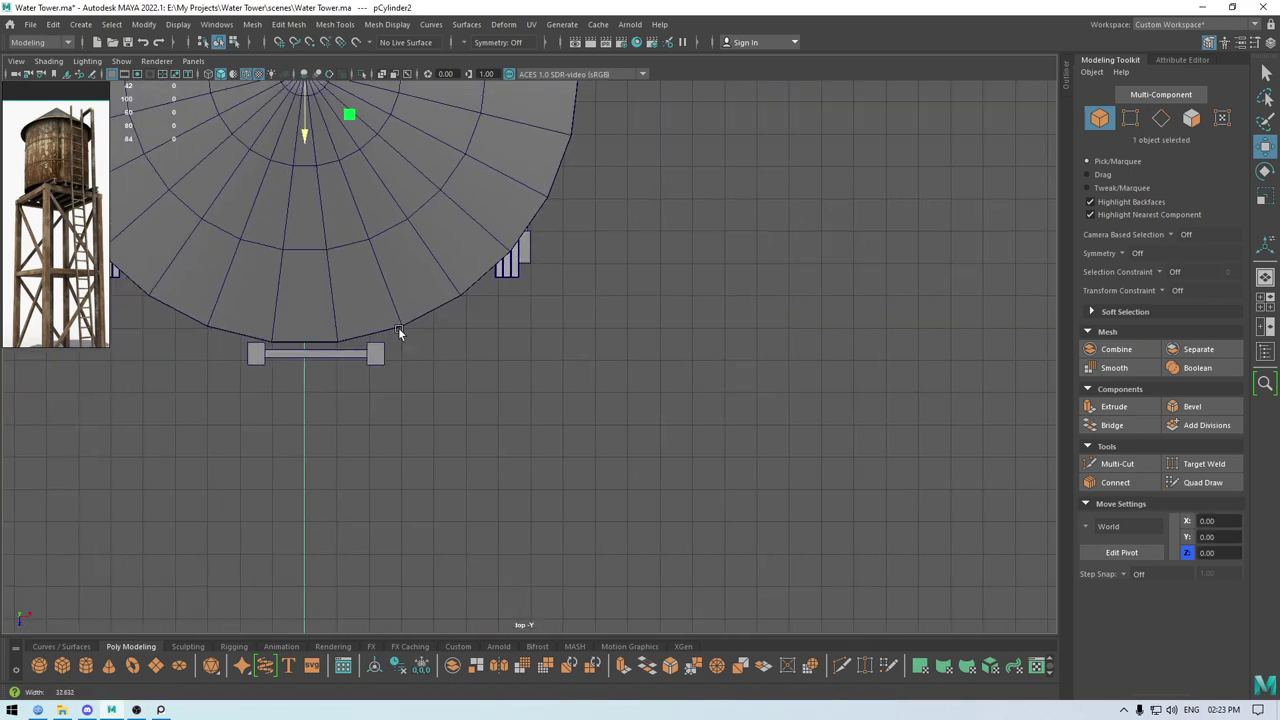
drag(314, 146, 362, 432)
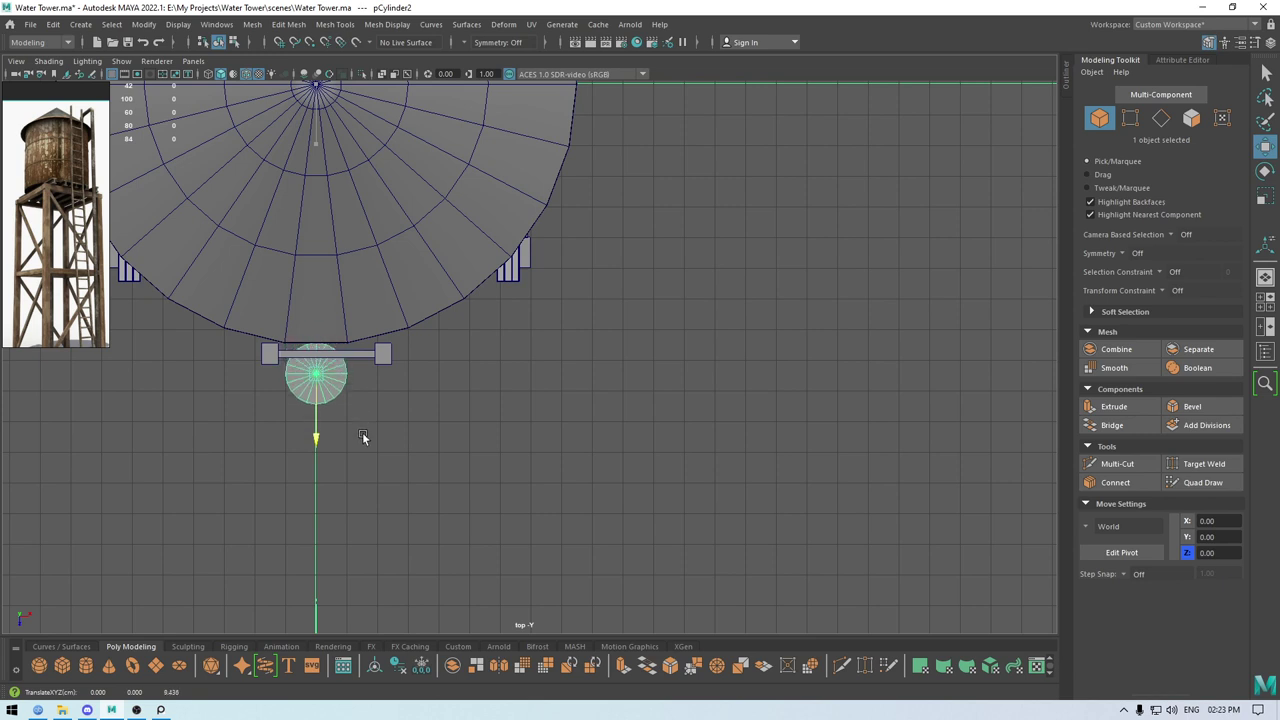
drag(377, 373, 498, 377)
drag(440, 433, 440, 408)
Set the new cylinder's radius to 0.35.
key(t)
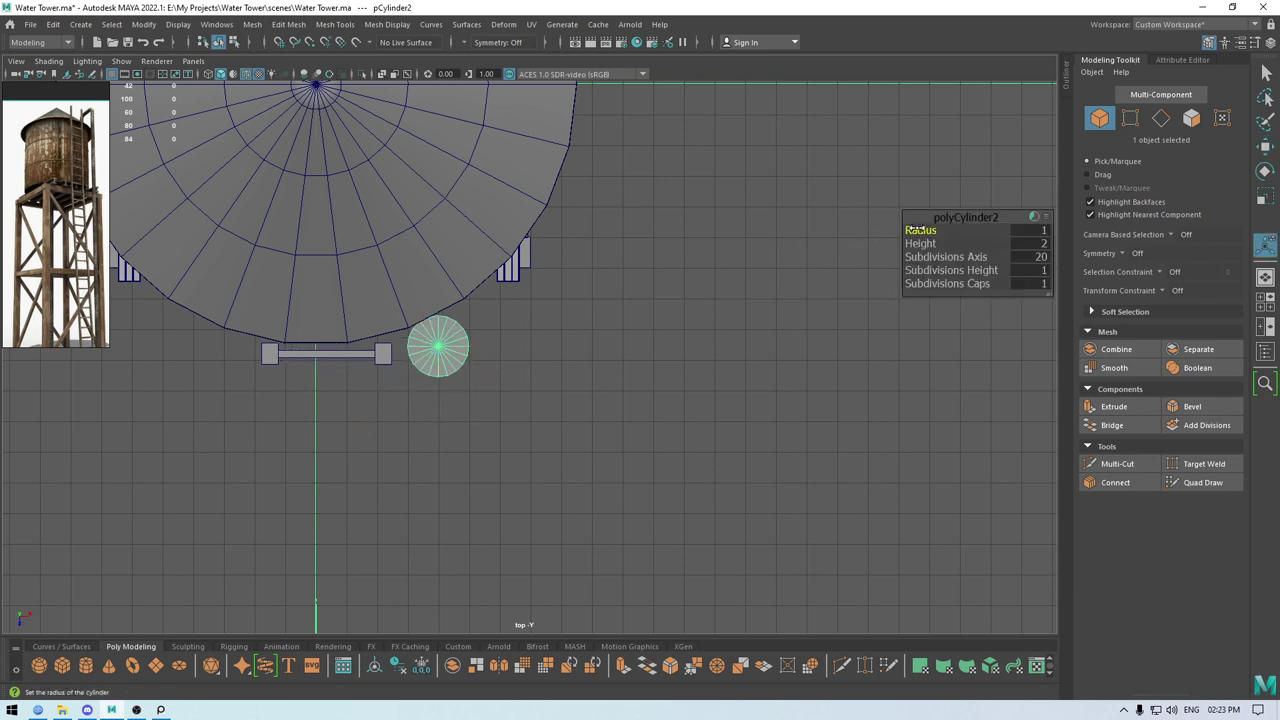
drag(912, 229, 881, 232)
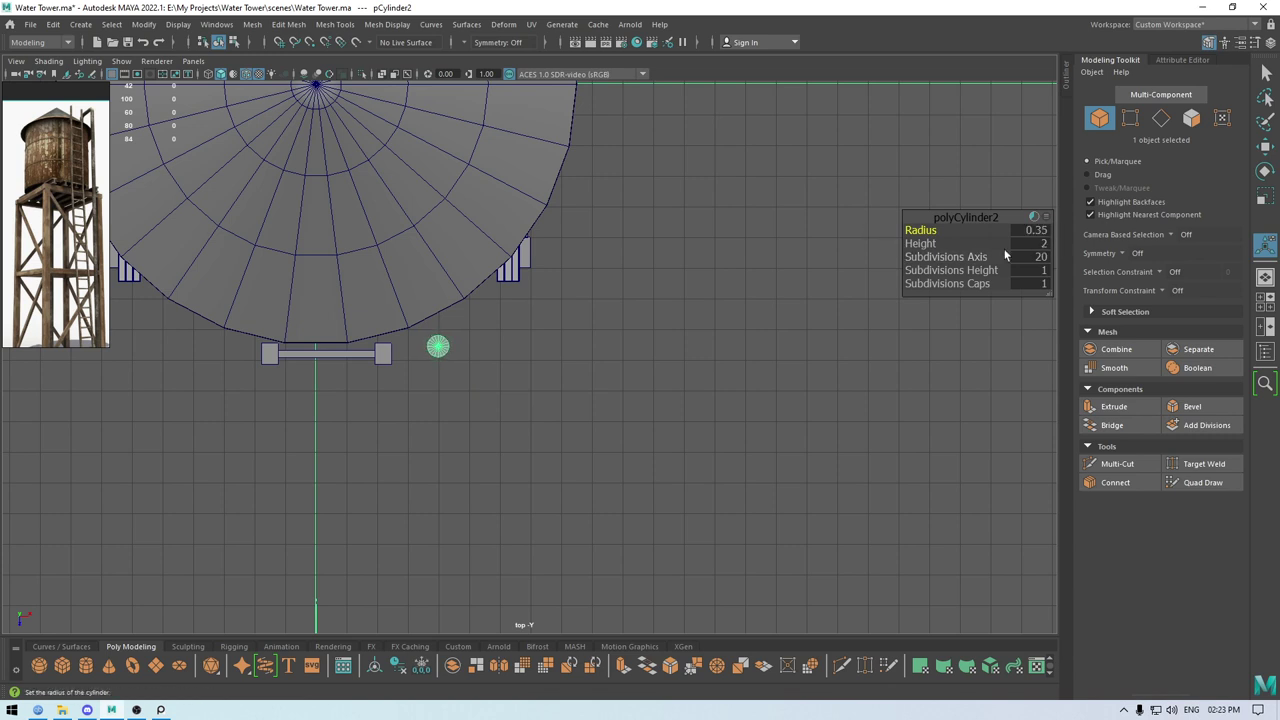
key(w)
In the front view, move the cylinder to the tower's base beside the leg, at about X 5.54, Y -16.50.
key(space)
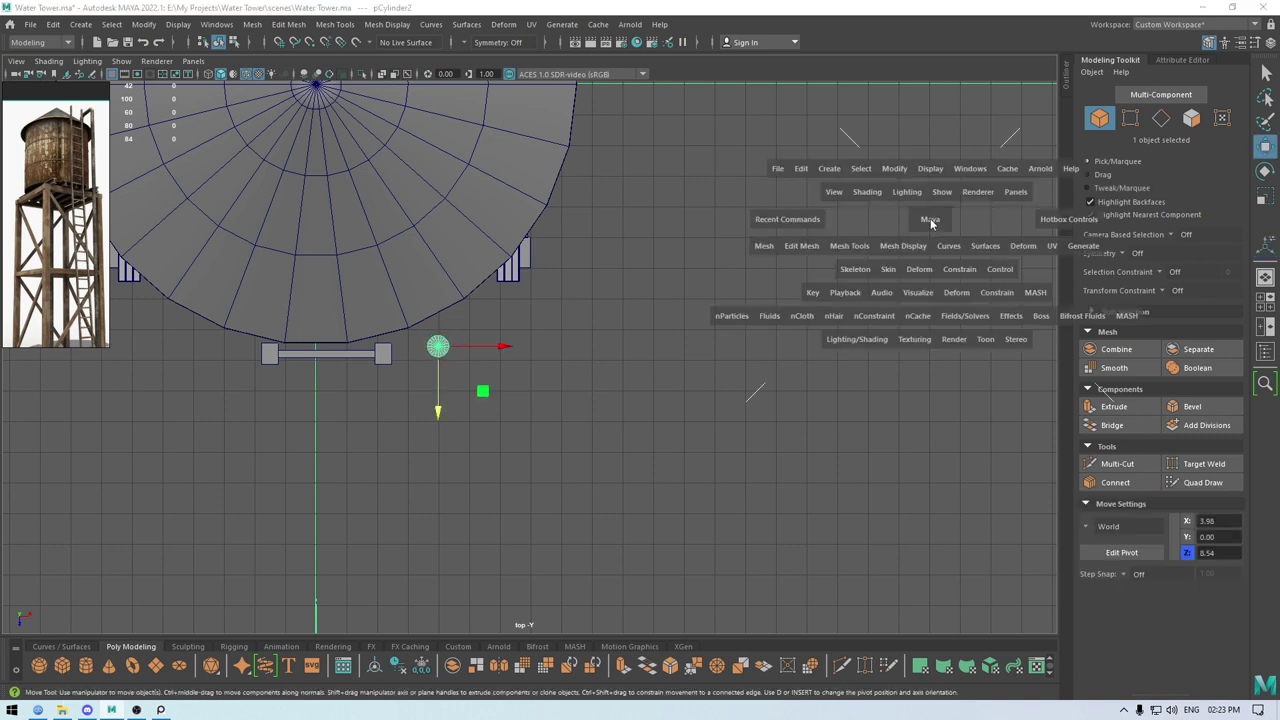
drag(930, 218, 799, 506)
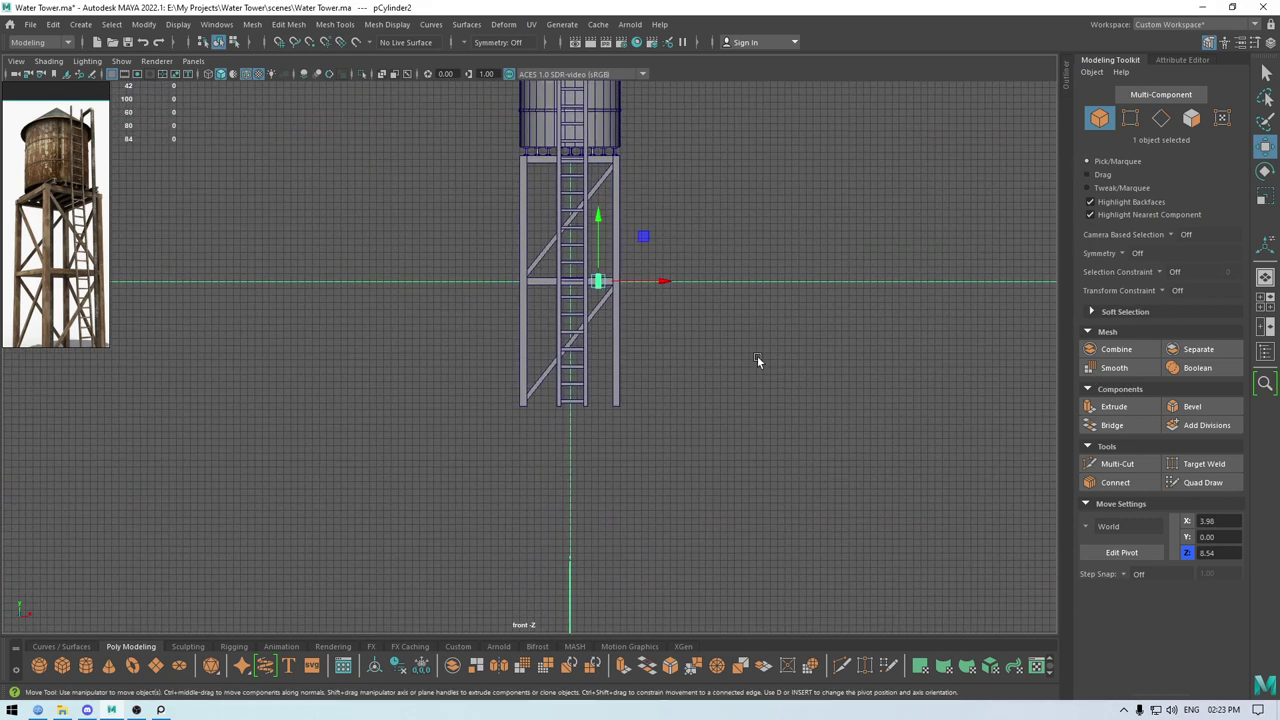
drag(607, 228, 603, 416)
key(f)
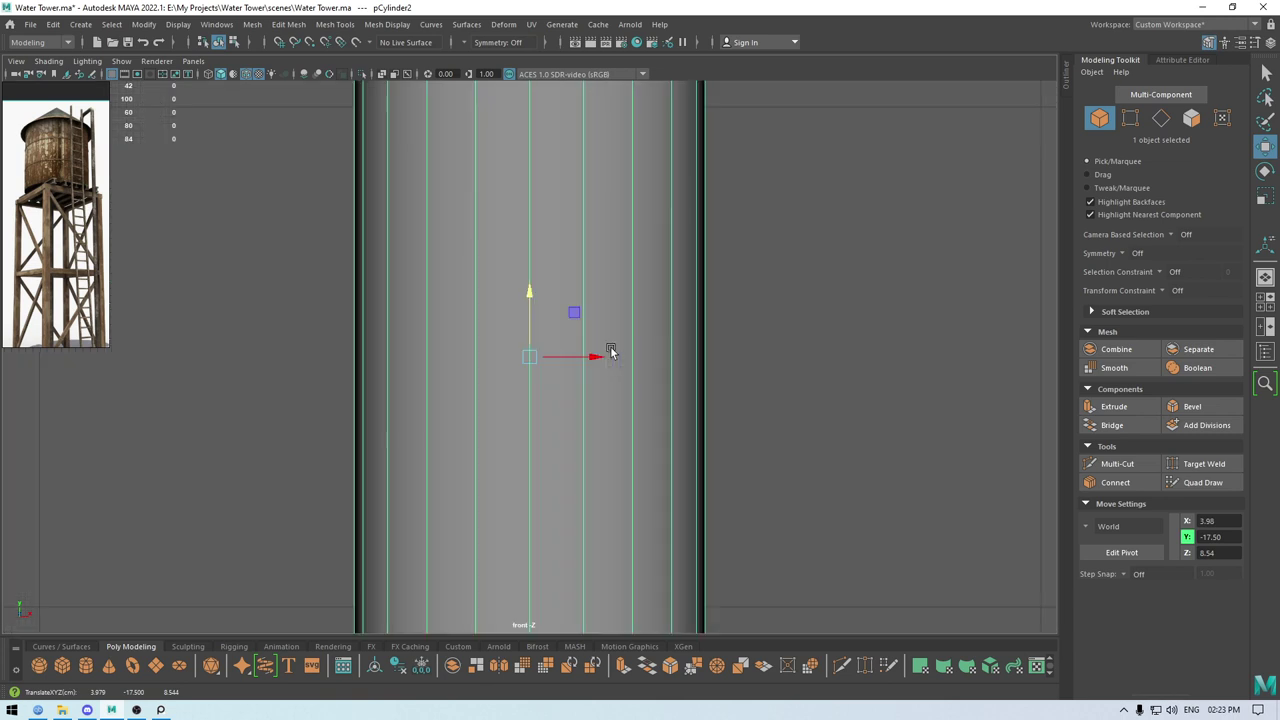
scroll(646, 436, down, 10)
scroll(548, 323, up, 1)
drag(531, 299, 530, 250)
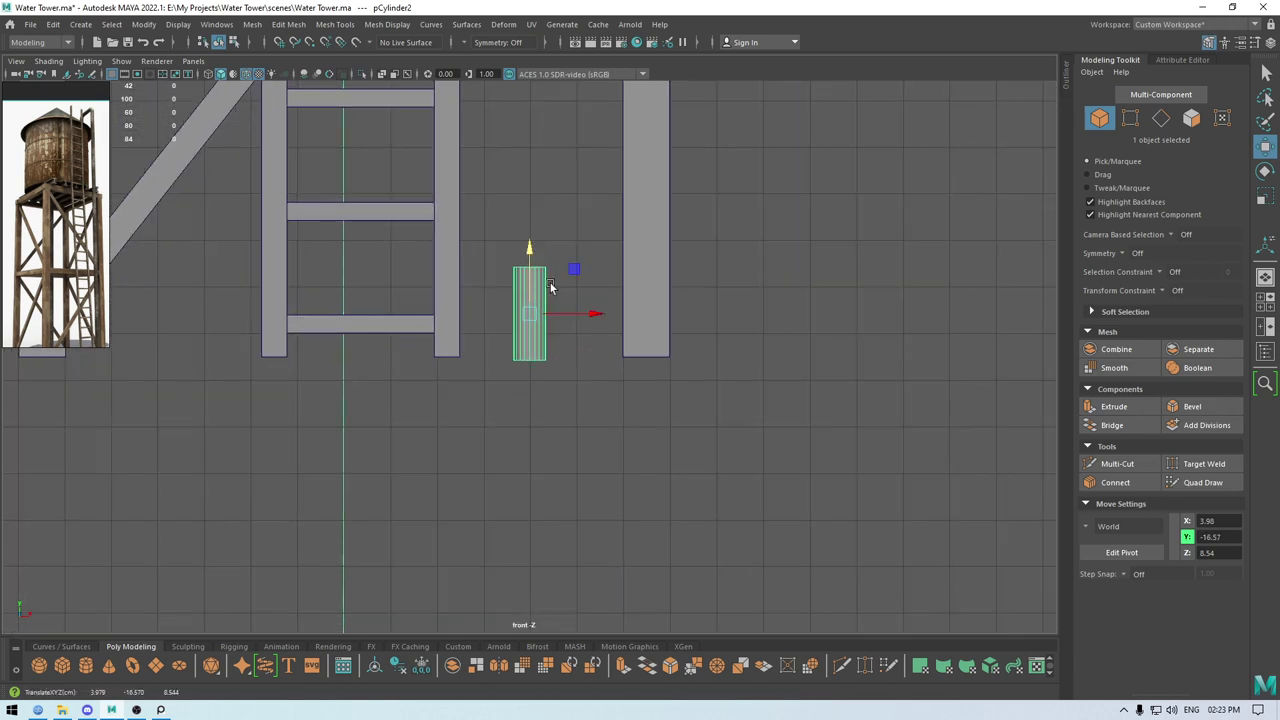
drag(592, 313, 671, 319)
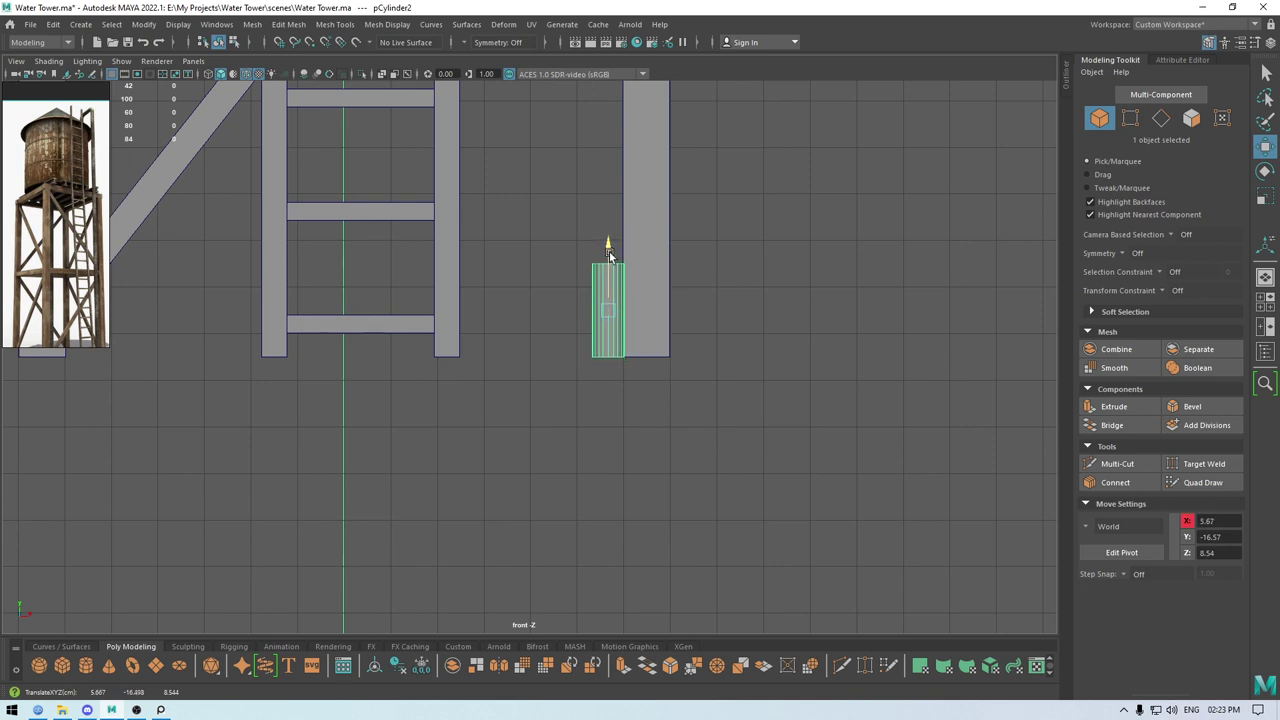
drag(609, 252, 610, 252)
mouse_move(681, 313)
mouse_down()
mouse_move(621, 318)
mouse_move(670, 324)
mouse_up()
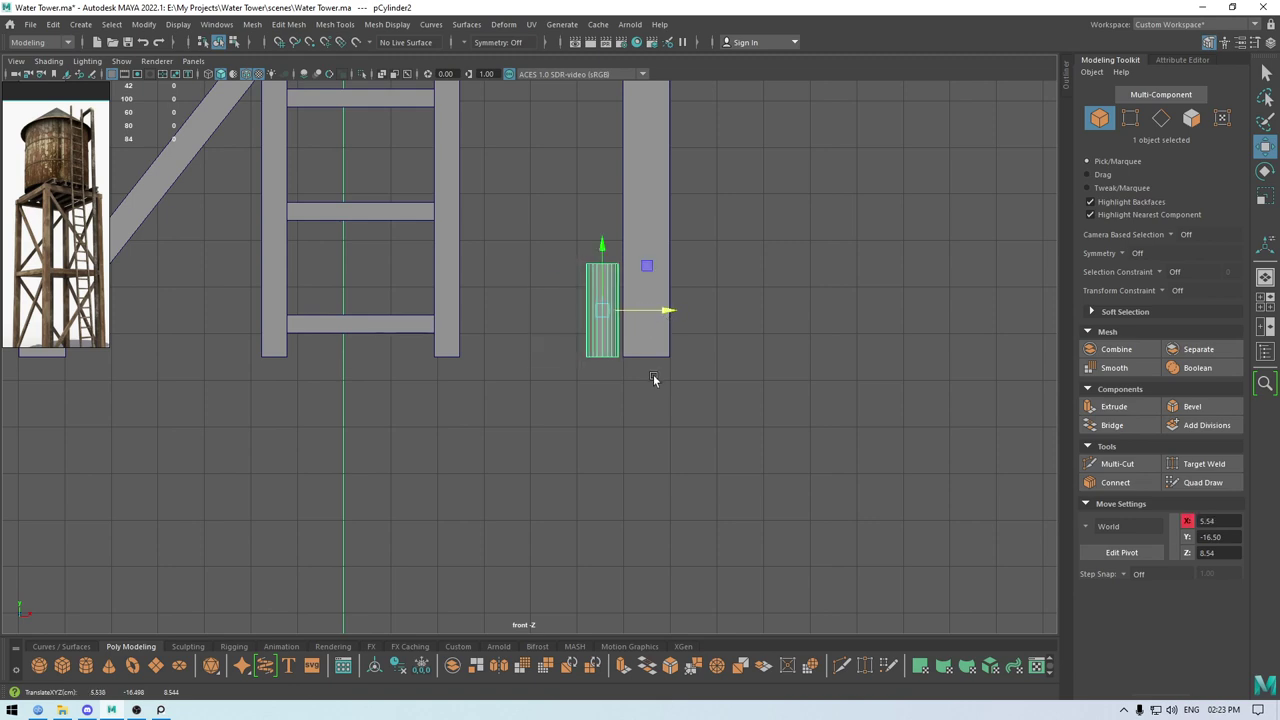
Raise the cylinder's top vertices to about Y 38.94 to stretch it into a tall pipe reaching above the roof's edge.
scroll(567, 183, down, 2)
alt+middle_drag(567, 183, 603, 376)
scroll(603, 376, down, 1)
right_drag(743, 236, 686, 240)
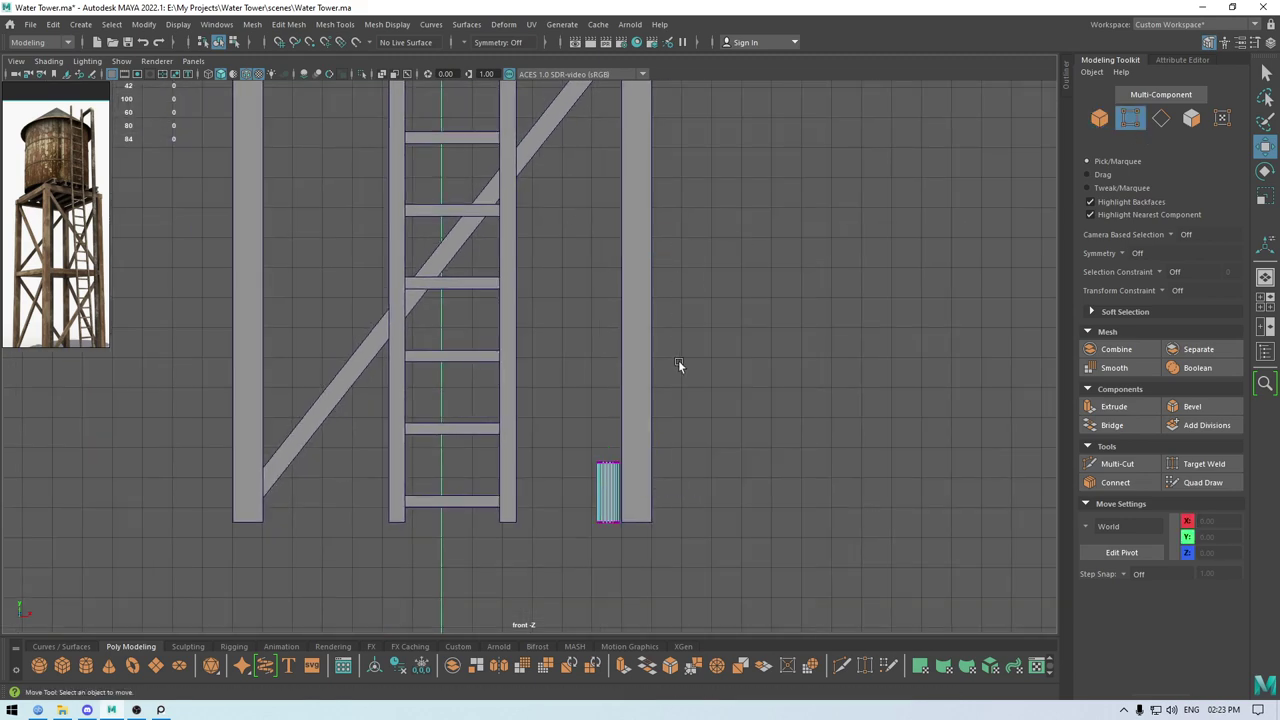
drag(575, 479, 575, 480)
scroll(577, 205, down, 2)
alt+middle_drag(560, 84, 615, 213)
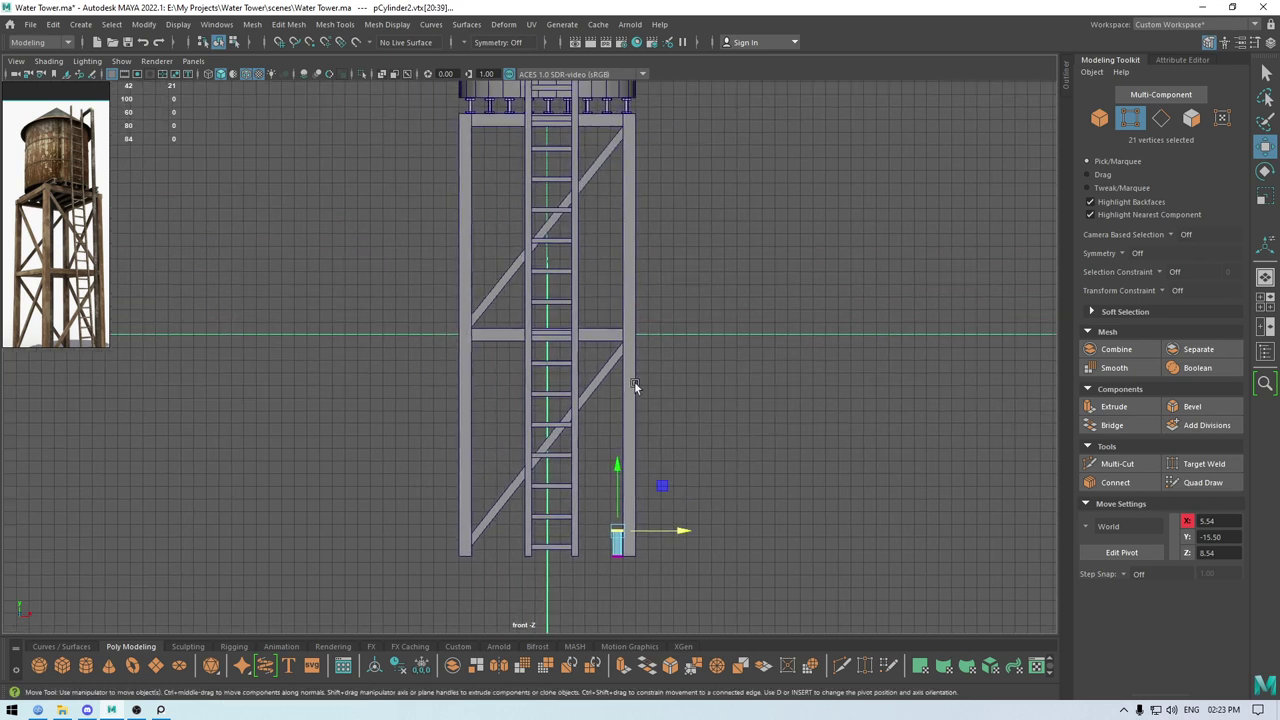
key(v)
drag(615, 468, 596, 6)
alt+middle_drag(638, 84, 610, 419)
drag(606, 406, 578, 112)
key(space)
key(f)
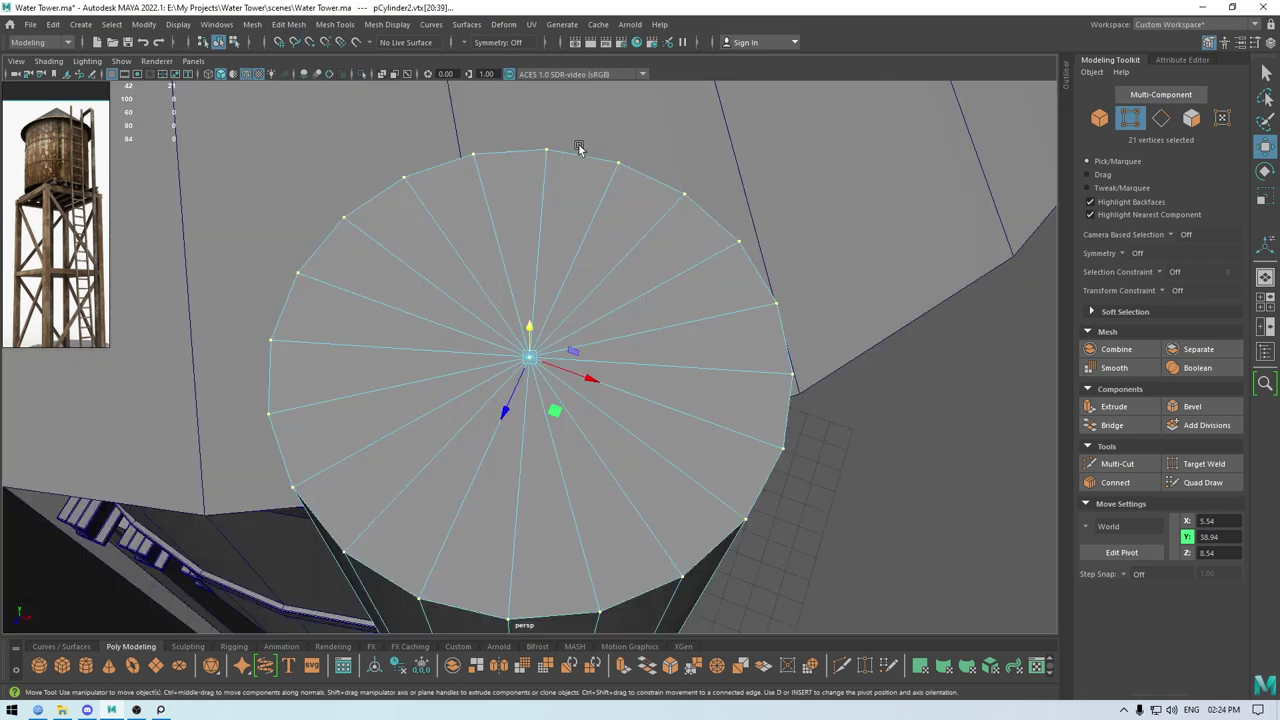
alt+drag(581, 286, 634, 300)
alt+right_drag(634, 300, 545, 228)
alt+drag(545, 228, 568, 214)
alt+right_drag(568, 214, 394, 20)
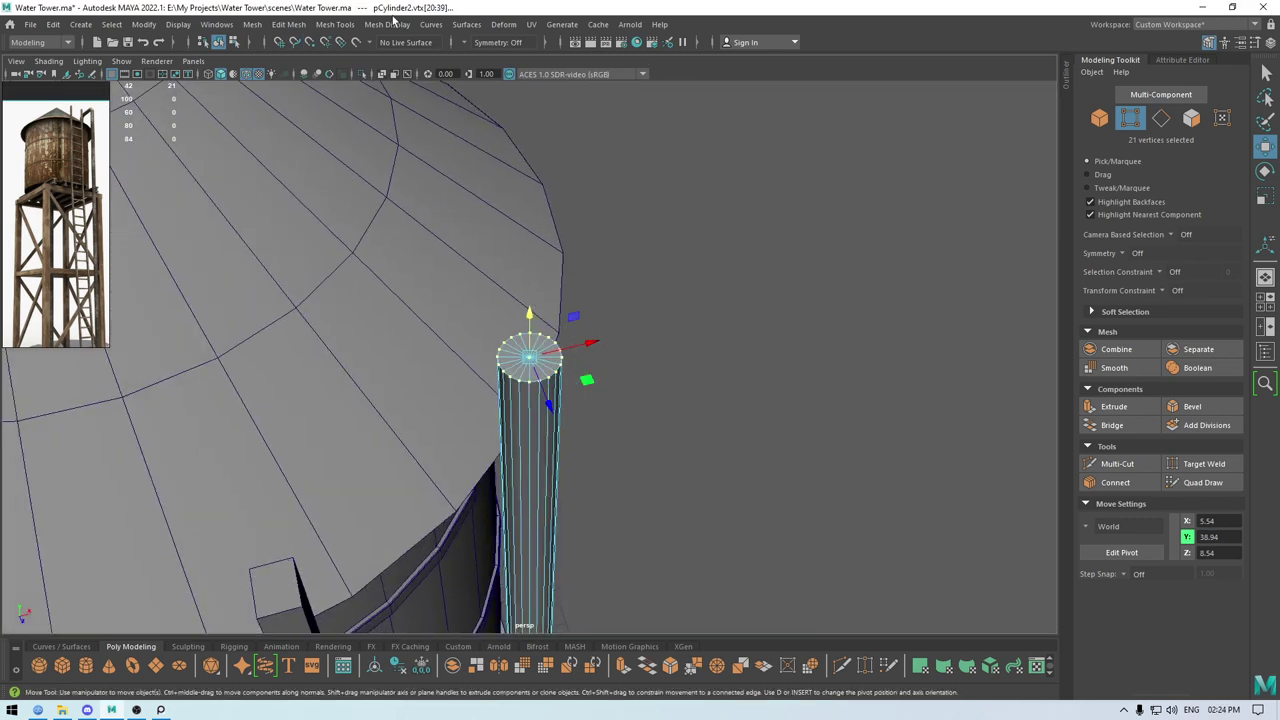
mouse_move(506, 284)
alt+mouse_down()
mouse_move(538, 246)
mouse_move(516, 270)
alt+mouse_up()
Return to object selection, create another polygon cylinder and raise it above the roof's peak to about Y 45.20.
right_drag(560, 339, 636, 280)
alt+right_drag(636, 280, 520, 96)
alt+drag(600, 170, 620, 222)
click(644, 221)
shift+right_drag(644, 221, 558, 224)
alt+right_drag(641, 351, 551, 368)
drag(444, 497, 384, 84)
Set the second cylinder's radius to 0.35 to match the tall pipe.
key(t)
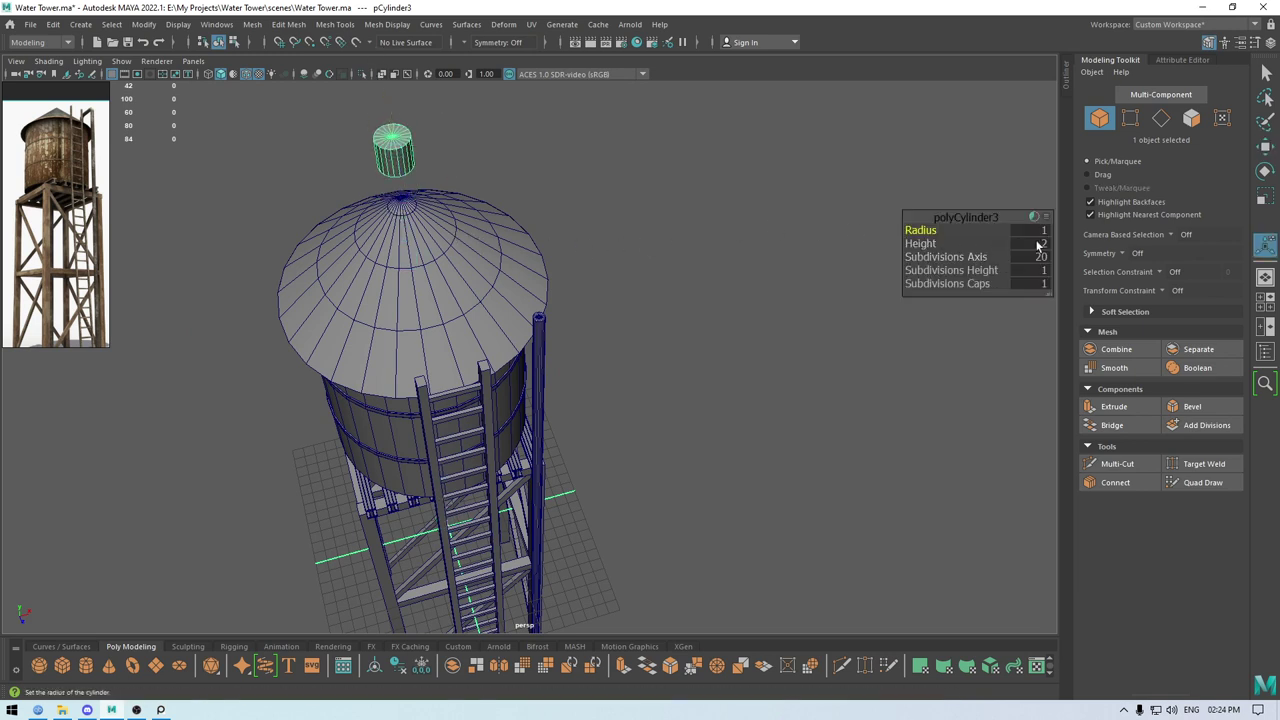
click(1038, 232)
text(0.35)
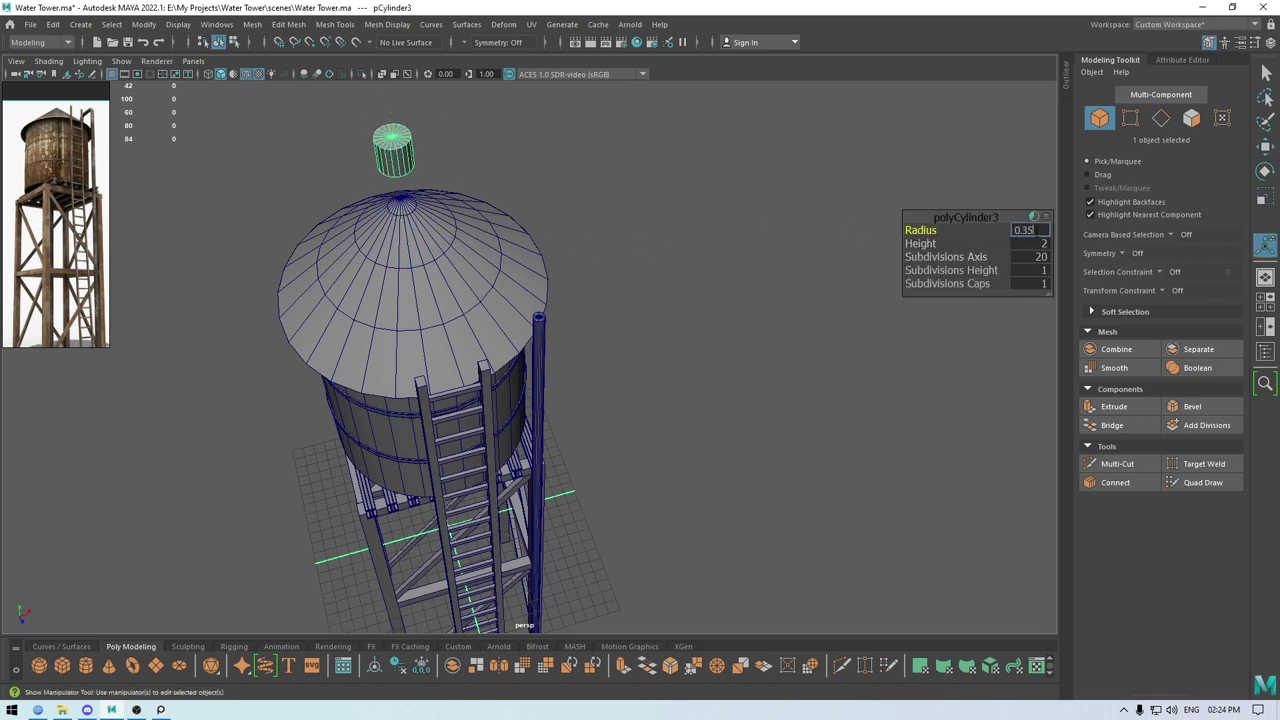
key(Return)
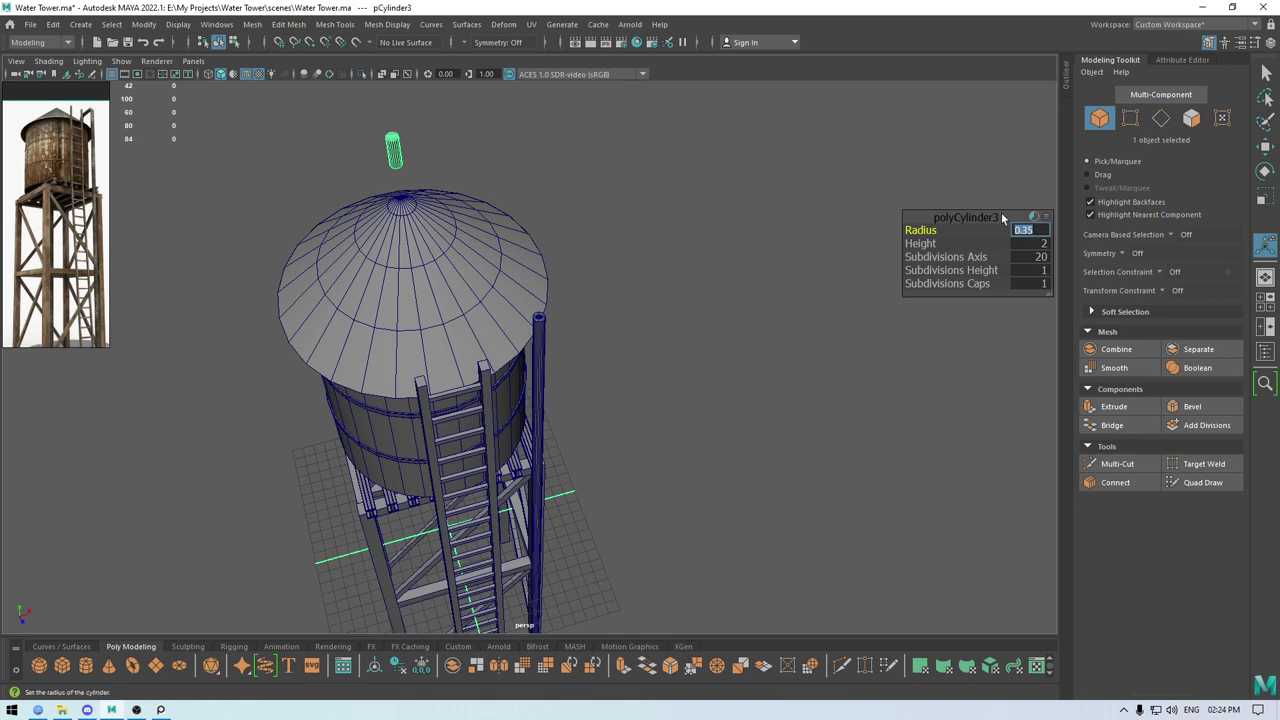
key(w)
In the top view, align the short cylinder behind the tall pipe at about X 5.58, Z 4.35.
key(space)
drag(1002, 213, 922, 212)
scroll(642, 253, down, 1)
scroll(642, 253, down, 1)
alt+middle_drag(642, 253, 790, 310)
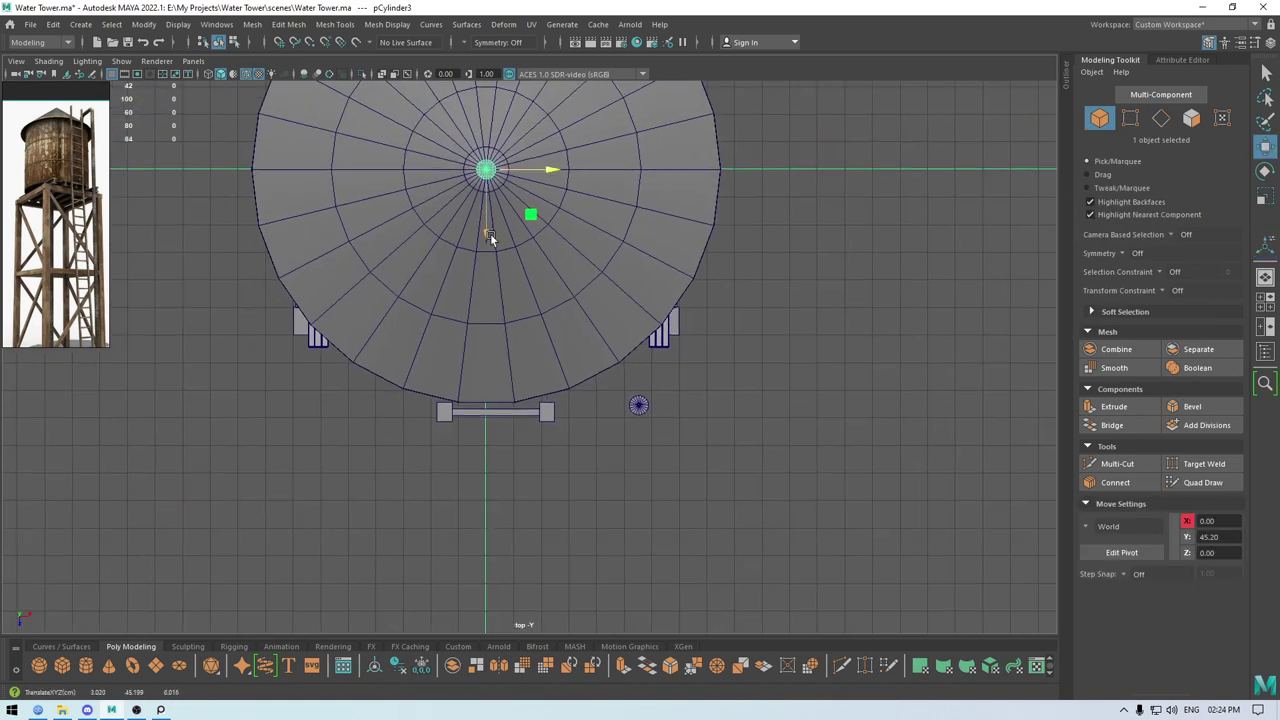
drag(489, 233, 512, 353)
drag(548, 297, 770, 300)
key(space)
key(space)
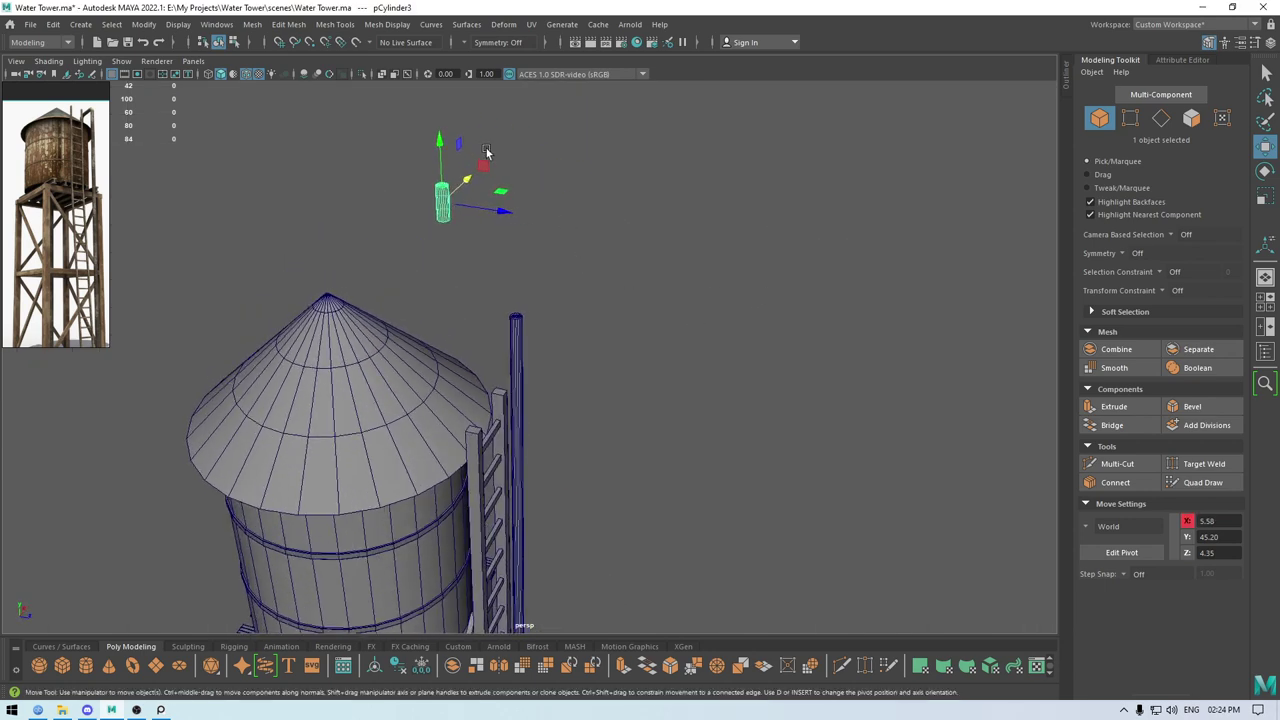
Lower the short cylinder partly into the sloping roof at about Y 35.53.
drag(441, 141, 597, 331)
key(space)
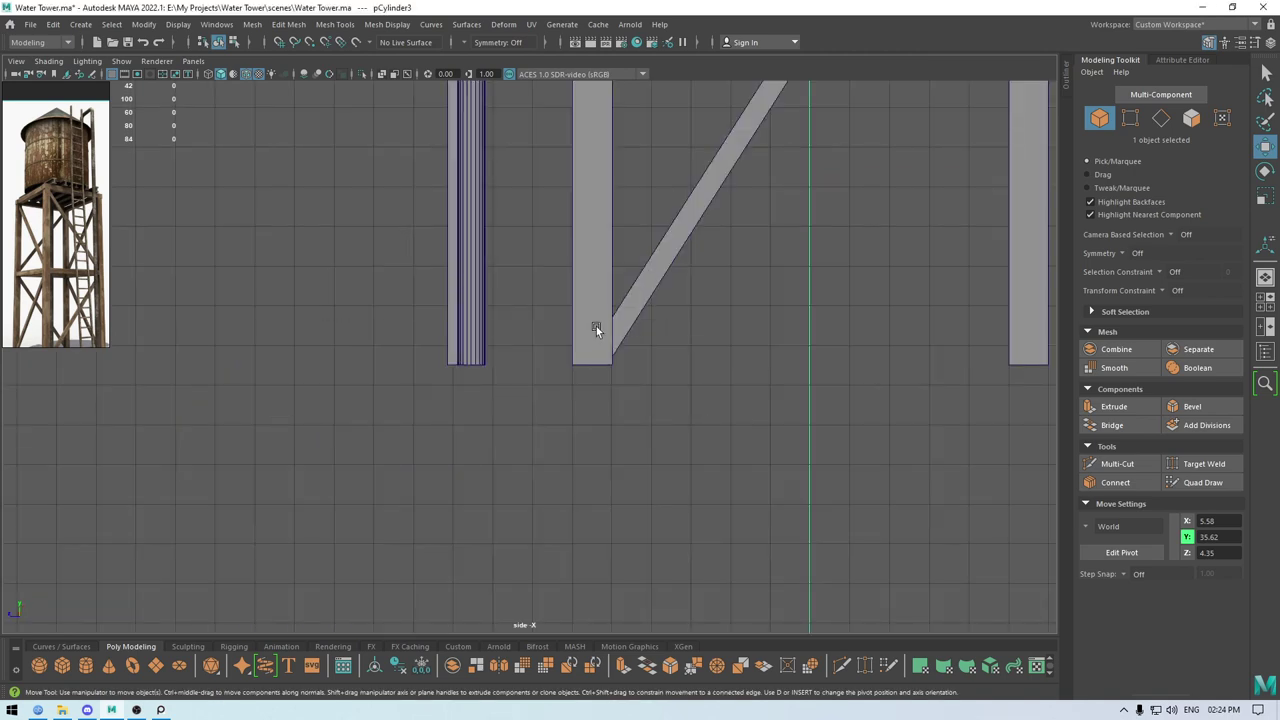
scroll(596, 330, down, 2)
key(f)
scroll(546, 395, down, 12)
scroll(538, 306, up, 2)
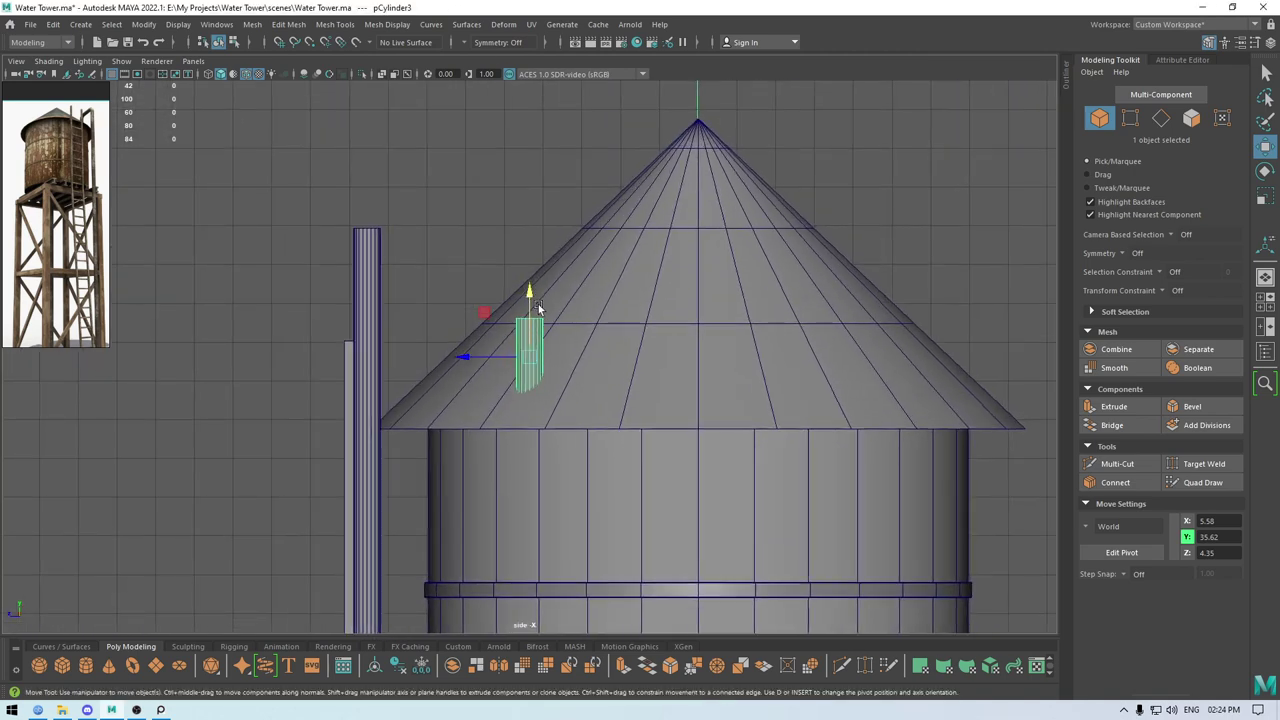
alt+middle_drag(538, 306, 563, 341)
mouse_move(557, 321)
mouse_down()
mouse_move(556, 297)
mouse_move(556, 327)
mouse_up()
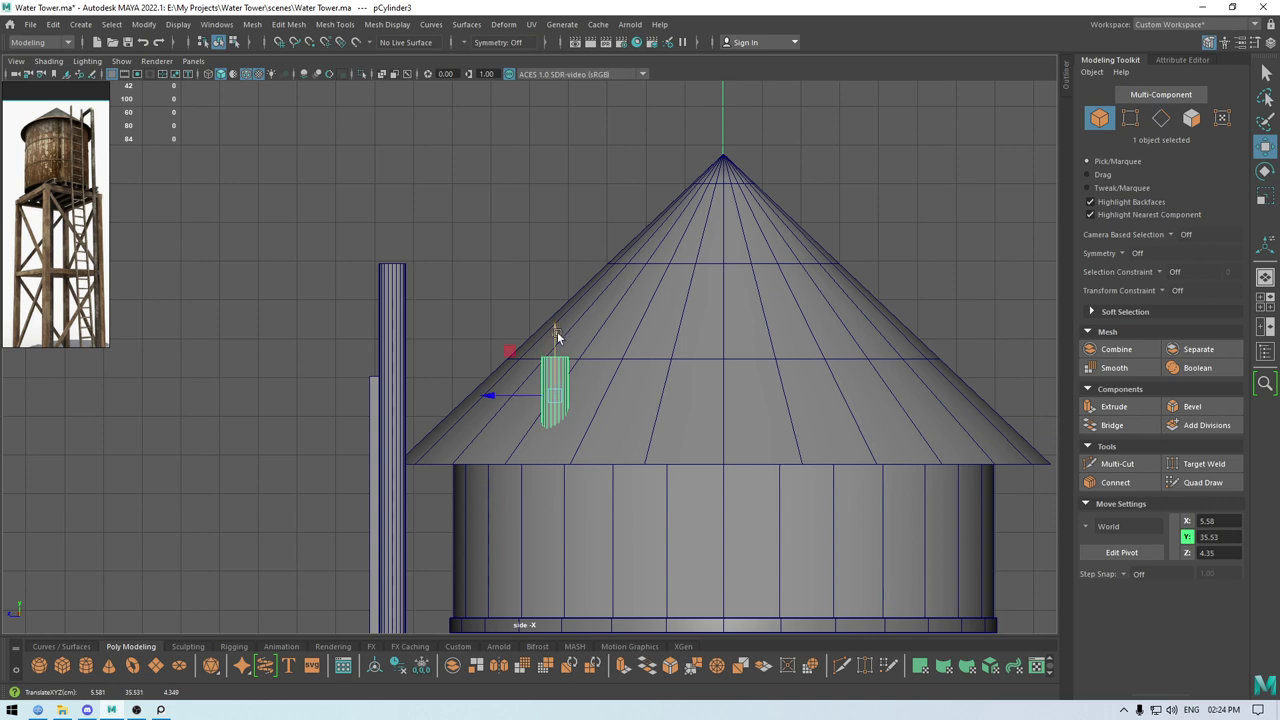
In the side view, lower the tall pipe's top vertices to about Y 36.43.
right_drag(522, 243, 570, 224)
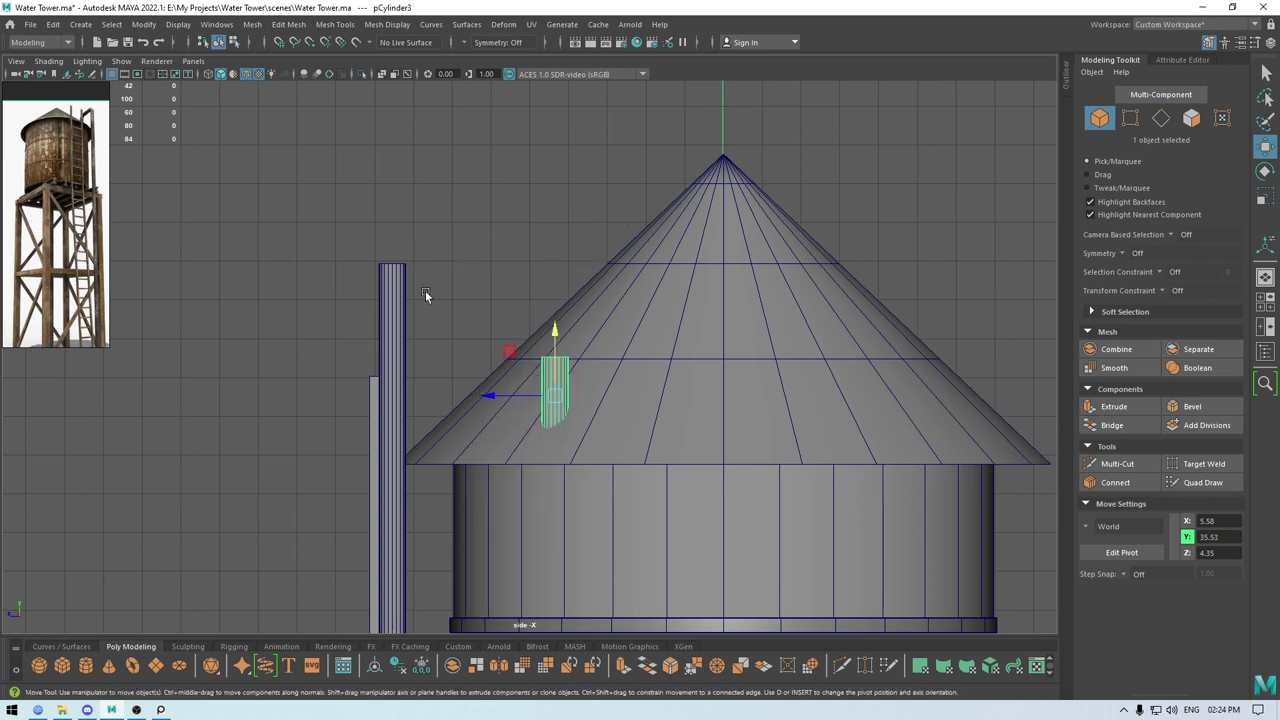
click(400, 279)
right_drag(429, 247, 368, 245)
drag(350, 229, 463, 303)
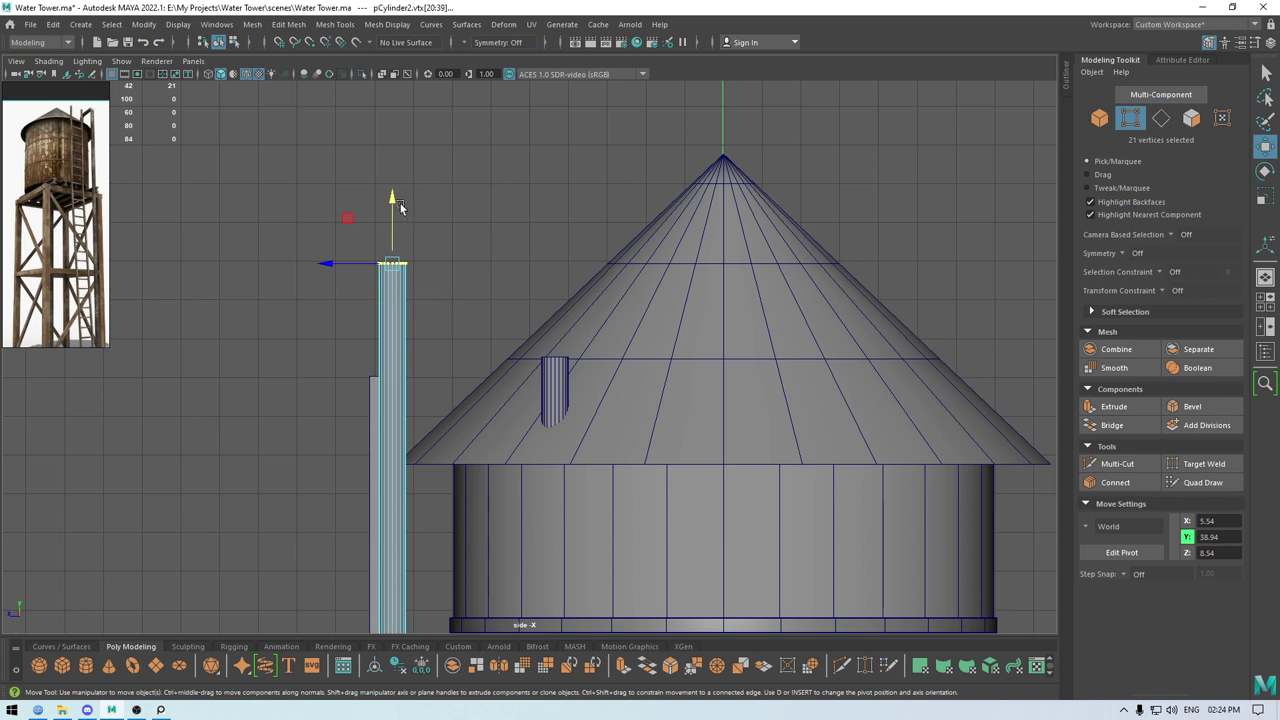
drag(400, 207, 404, 293)
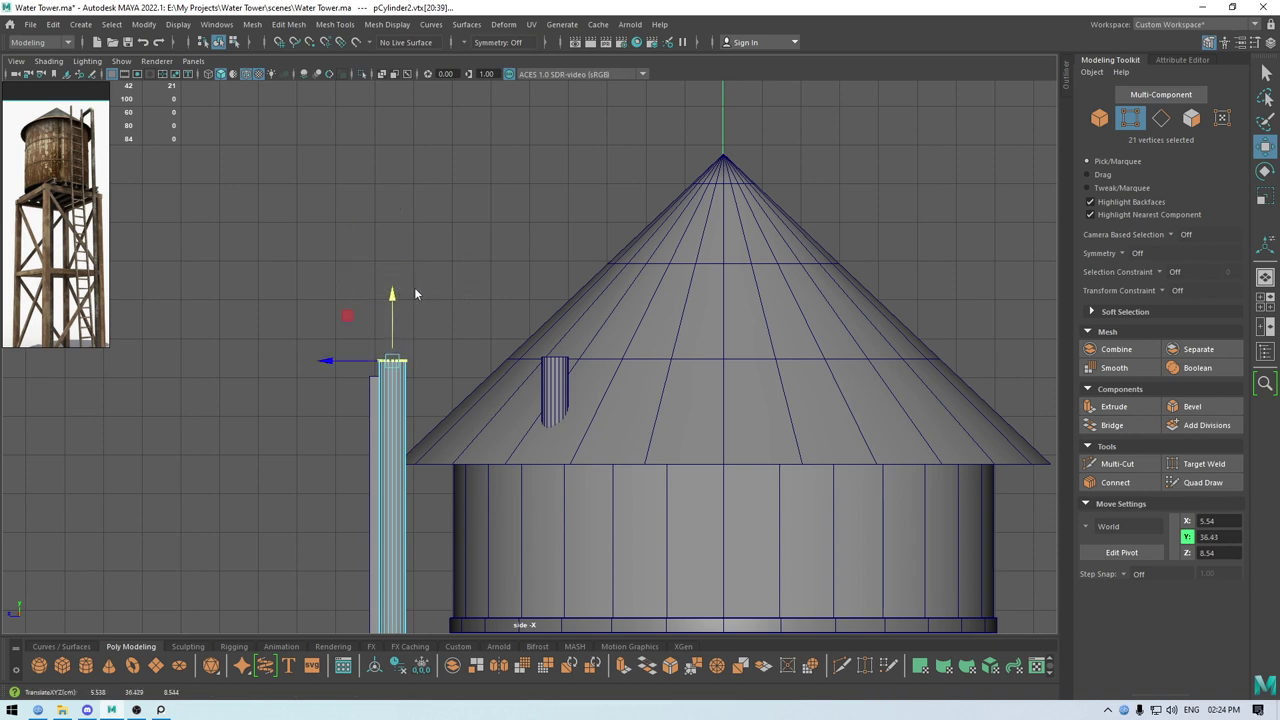
double_click(416, 291)
Duplicate the short roof cylinder, rotate the copy horizontal and place it between the two pipes at about Y 37.25, Z 6.34.
click(561, 379)
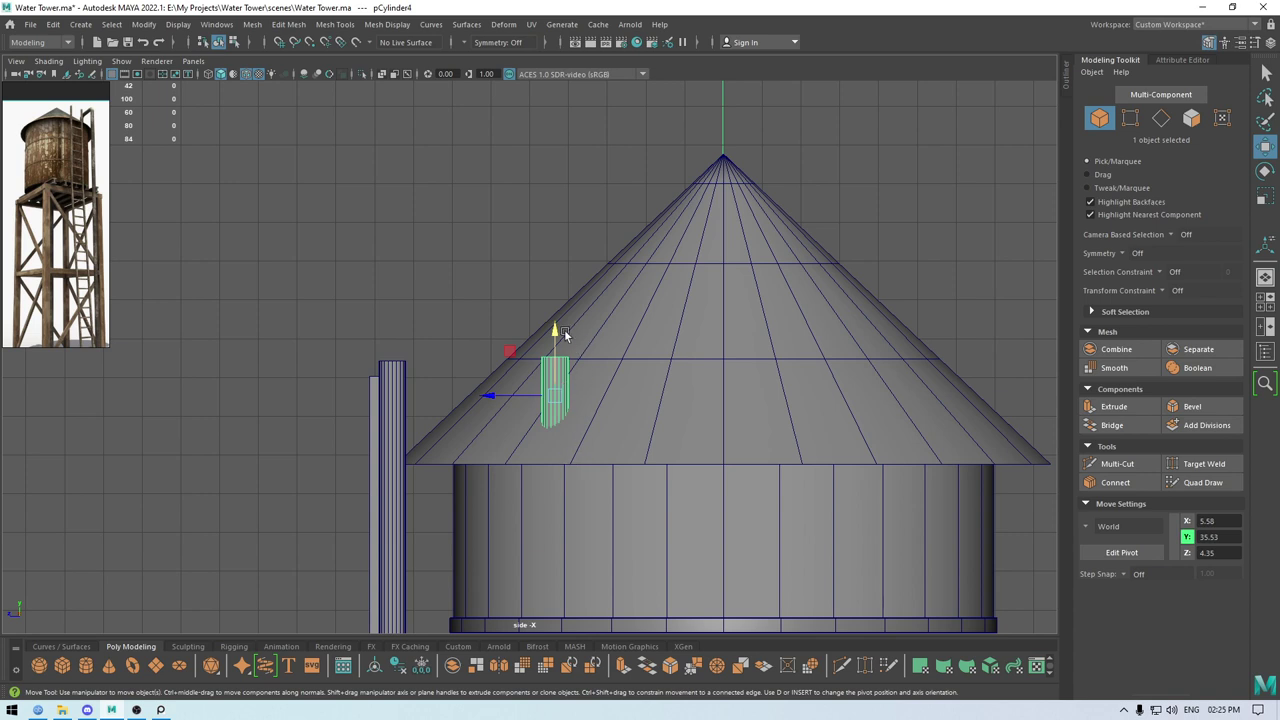
drag(563, 331, 503, 348)
key(e)
key(w)
drag(556, 287, 478, 330)
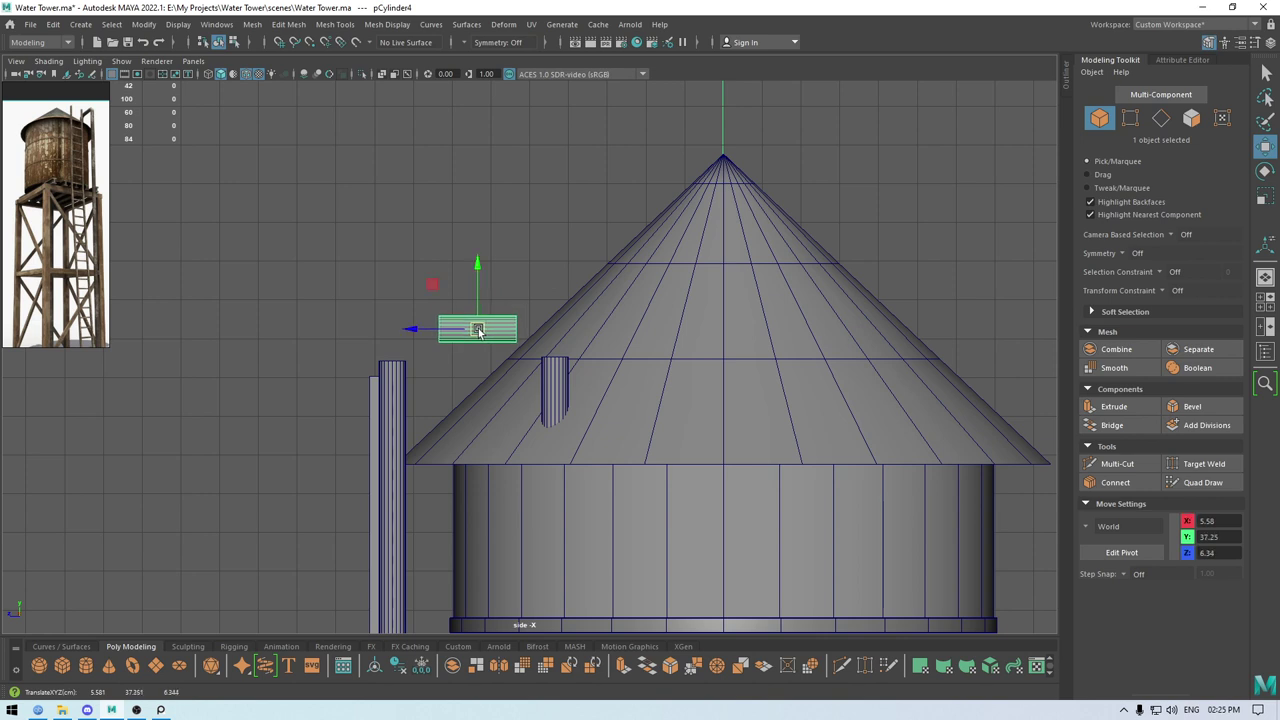
Combine the horizontal cylinder, the short roof cylinder and the tall pipe into one mesh.
shift+click(557, 393)
shift+click(406, 381)
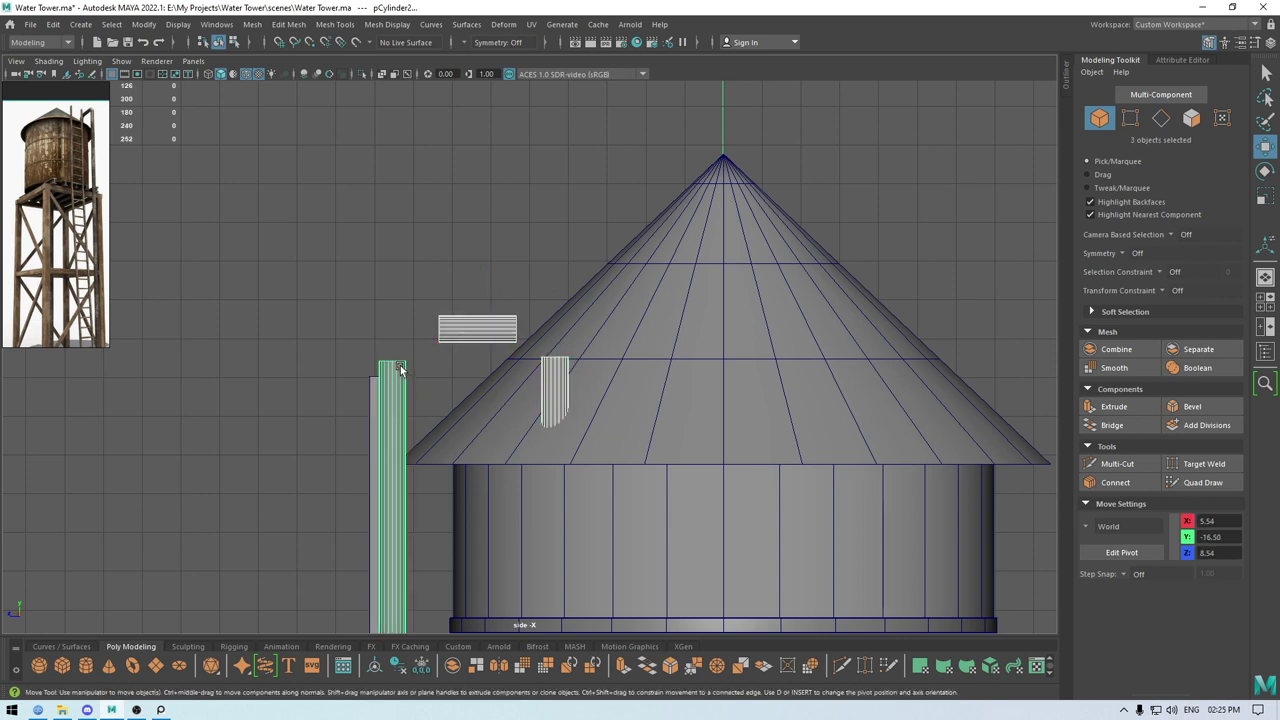
shift+right_click(412, 273)
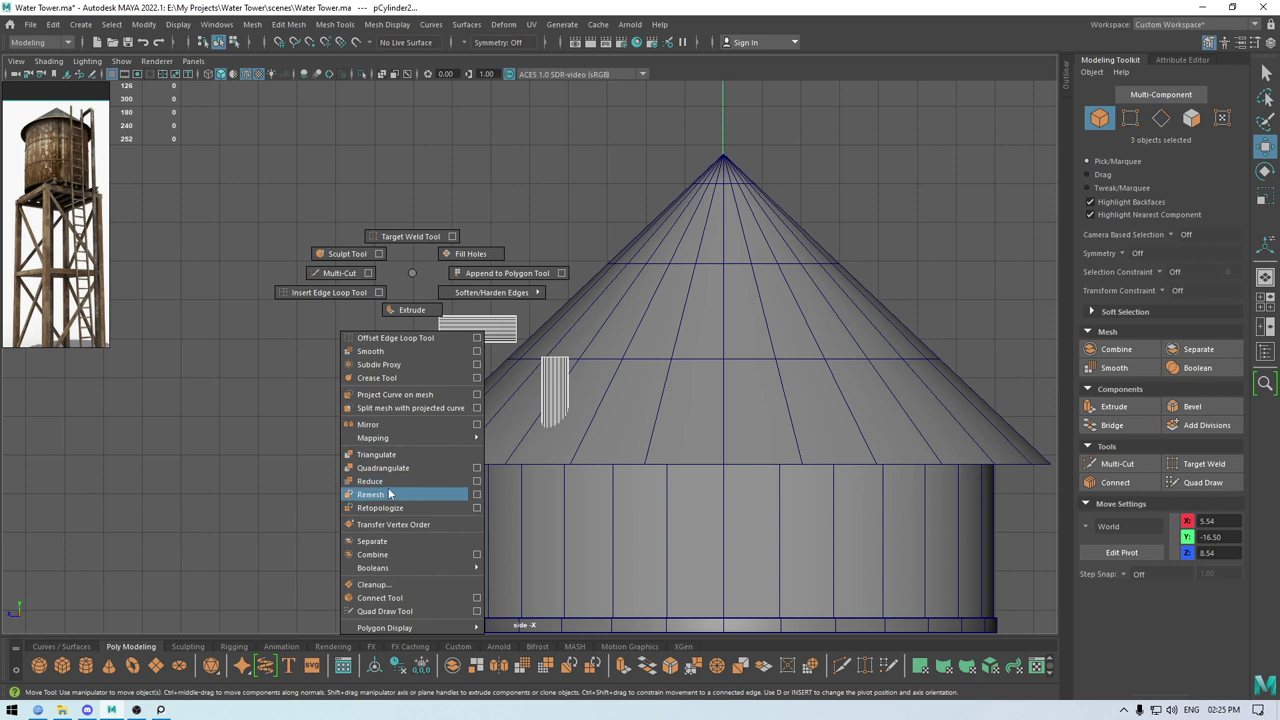
click(394, 545)
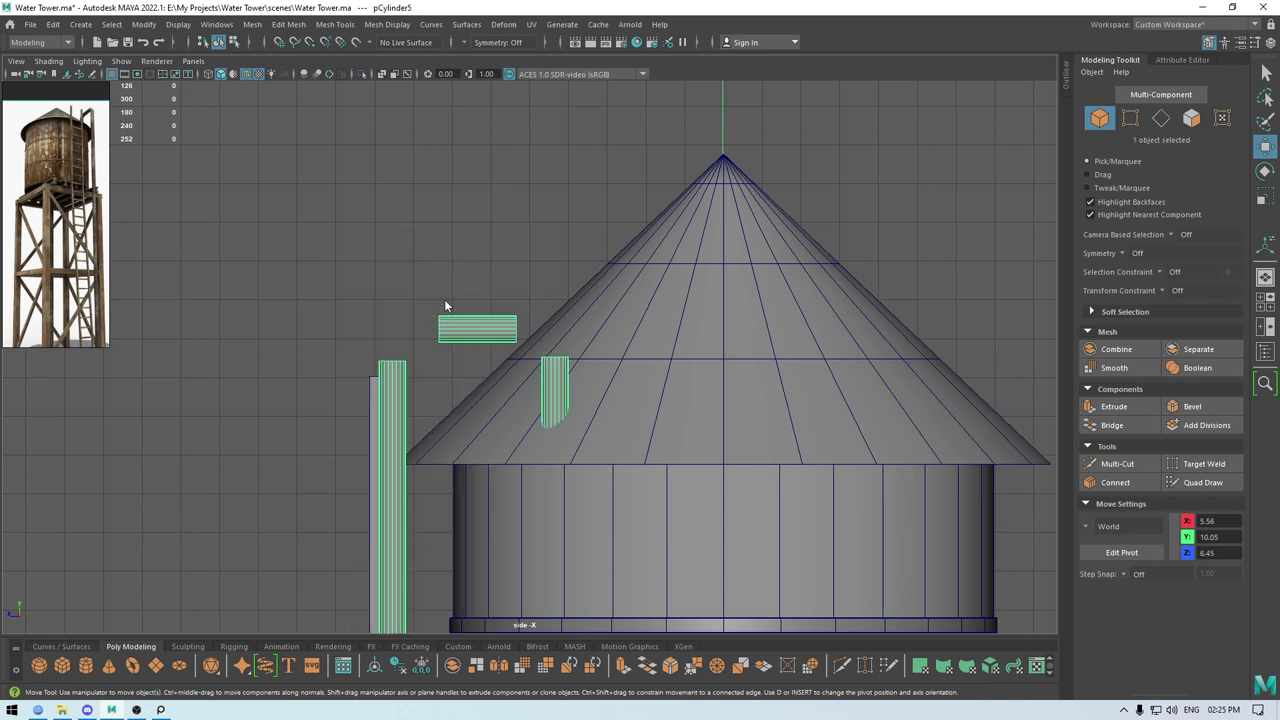
Select all faces of the horizontal section and nudge it toward the tall pipe to about Z 6.43.
right_drag(444, 299, 444, 338)
drag(412, 309, 519, 341)
drag(418, 330, 413, 329)
right_drag(418, 256, 417, 288)
key(space)
drag(416, 289, 414, 209)
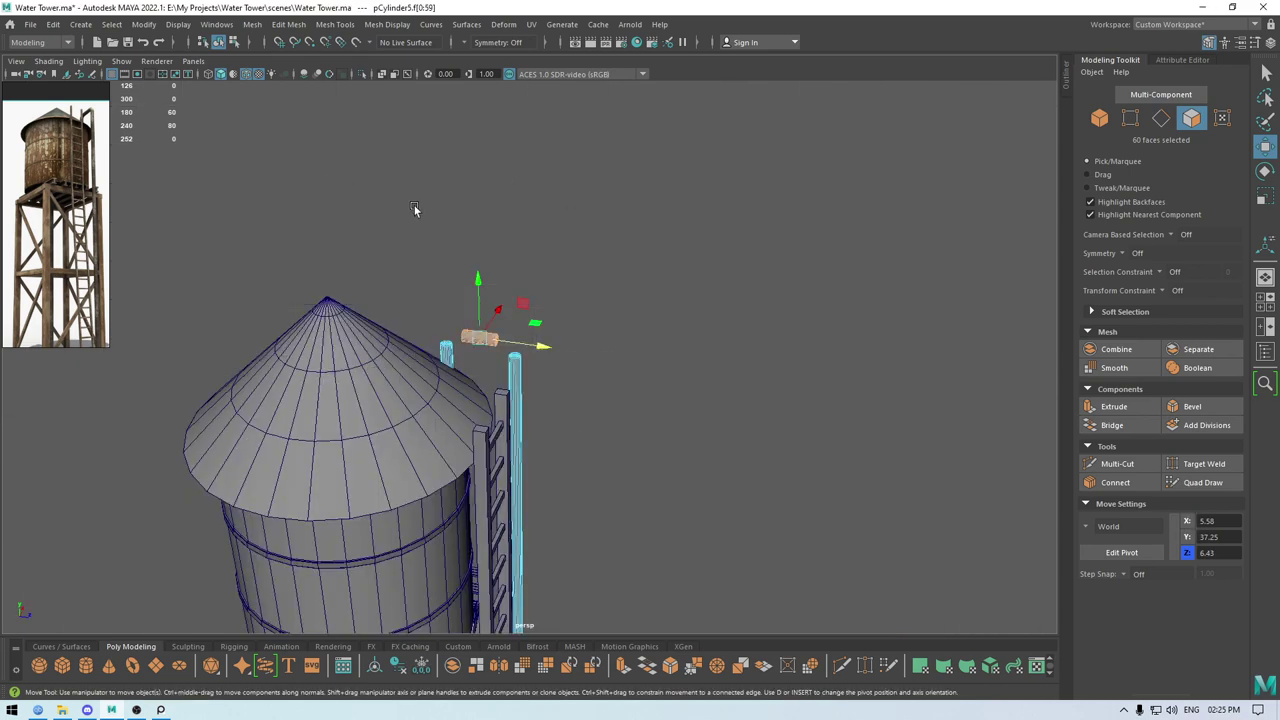
Delete the cap faces on the tall pipe's top and the adjacent end of the horizontal section.
key(f)
alt+drag(572, 324, 580, 362)
scroll(580, 362, down, 3)
click(641, 208)
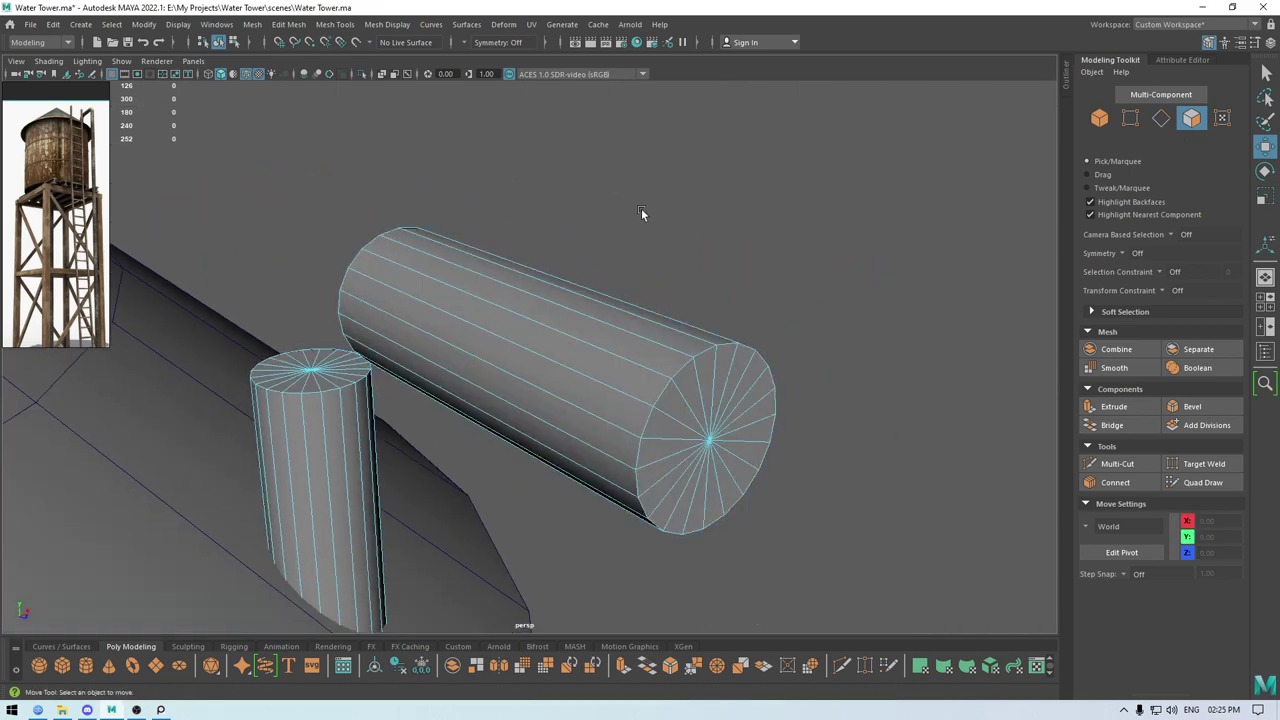
alt+drag(641, 208, 650, 183)
Bridge the open border edges of the horizontal section and tall pipe, using the Blend curve type and more divisions for a rounded elbow.
mouse_move(724, 343)
mouse_down()
mouse_move(689, 357)
mouse_move(703, 423)
mouse_move(709, 363)
mouse_up()
scroll(680, 283, down, 3)
alt+drag(680, 284, 691, 372)
mouse_move(719, 560)
shift+mouse_down()
mouse_move(669, 591)
mouse_move(713, 572)
mouse_move(707, 563)
shift+mouse_up()
shift+right_drag(754, 393, 752, 591)
click(1005, 312)
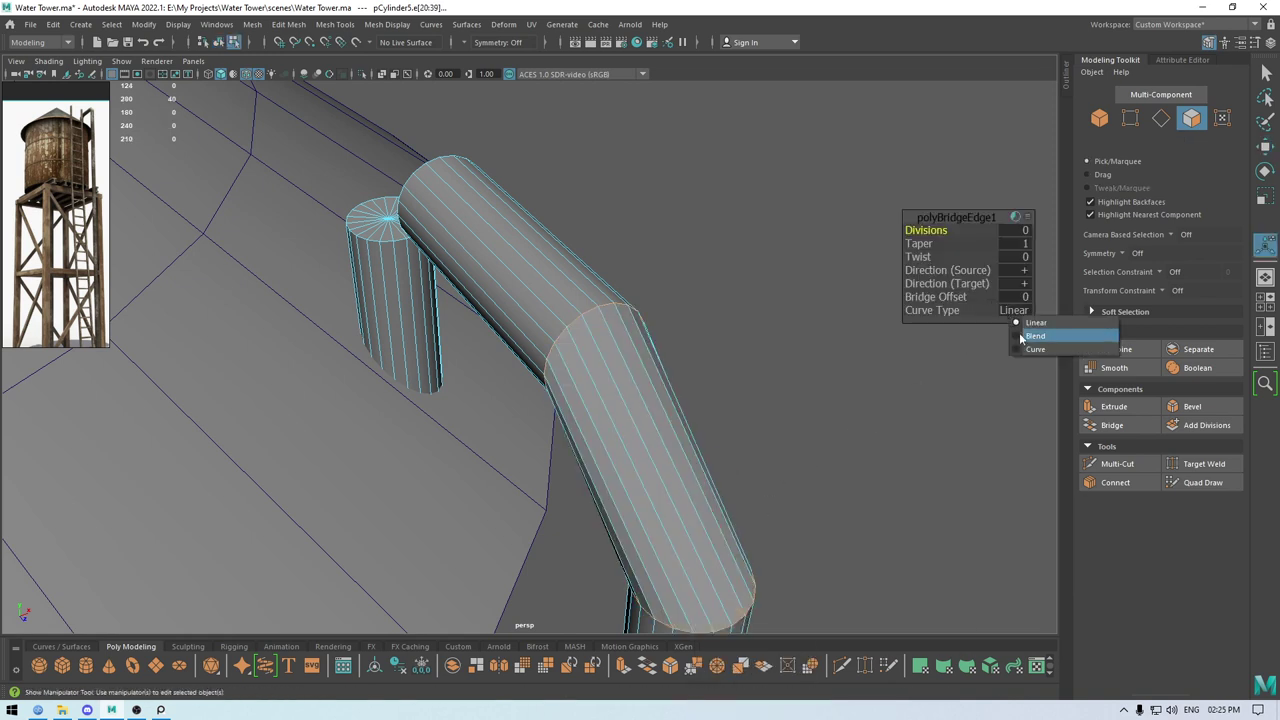
click(1030, 336)
drag(926, 236, 1220, 280)
alt+drag(886, 416, 504, 336)
key(w)
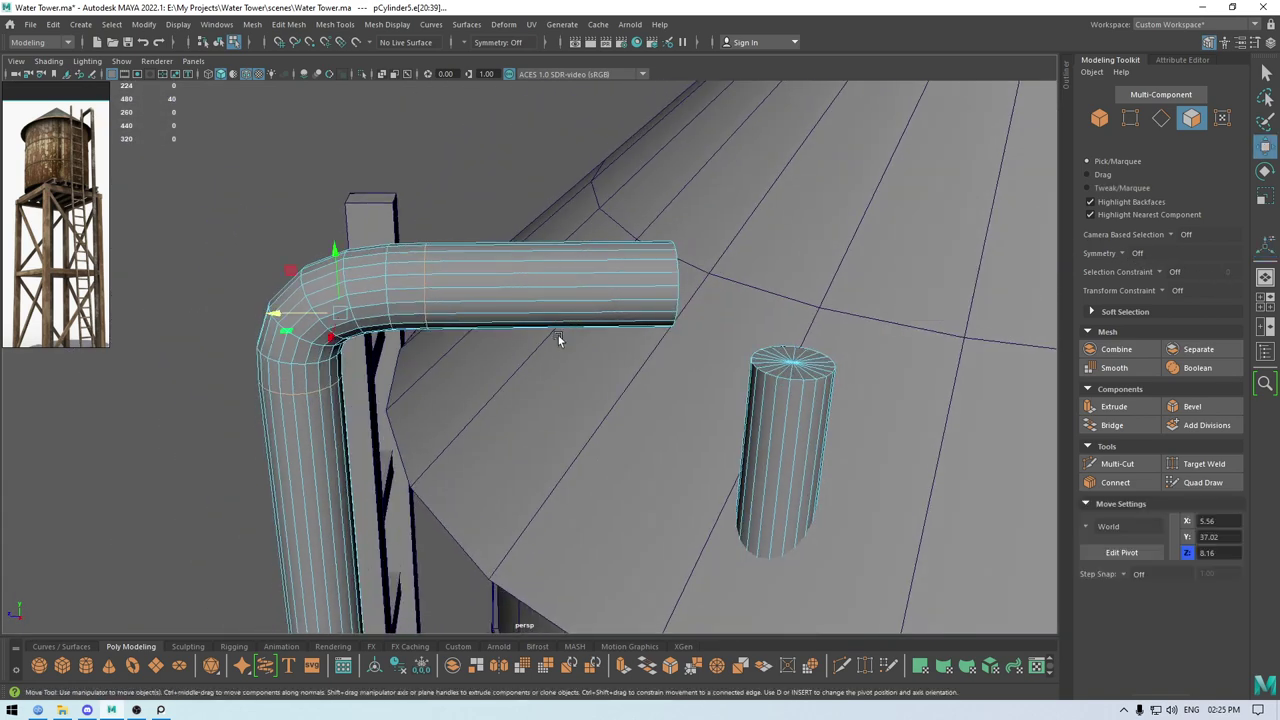
Bridge the cap faces of the horizontal pipe's free end and the short roof cylinder's top, using Blend curve type and 5 divisions.
alt+drag(630, 340, 523, 330)
right_drag(580, 301, 586, 337)
alt+drag(588, 337, 545, 305)
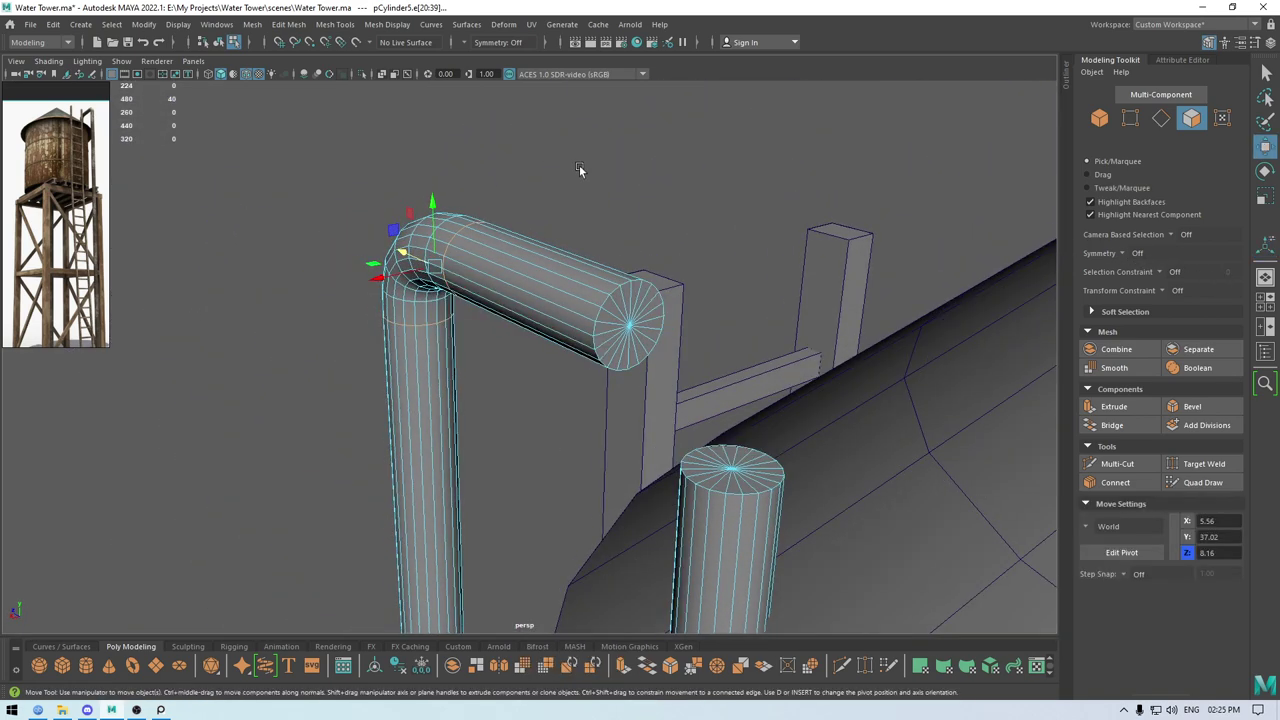
click(580, 171)
mouse_move(665, 290)
alt+mouse_down()
mouse_move(625, 288)
mouse_move(606, 309)
mouse_move(626, 315)
alt+mouse_up()
key(Tab)
mouse_move(707, 446)
alt+mouse_down()
mouse_move(709, 508)
mouse_move(674, 505)
mouse_move(716, 514)
mouse_move(697, 513)
alt+mouse_up()
key(Tab)
shift+right_drag(605, 175, 600, 377)
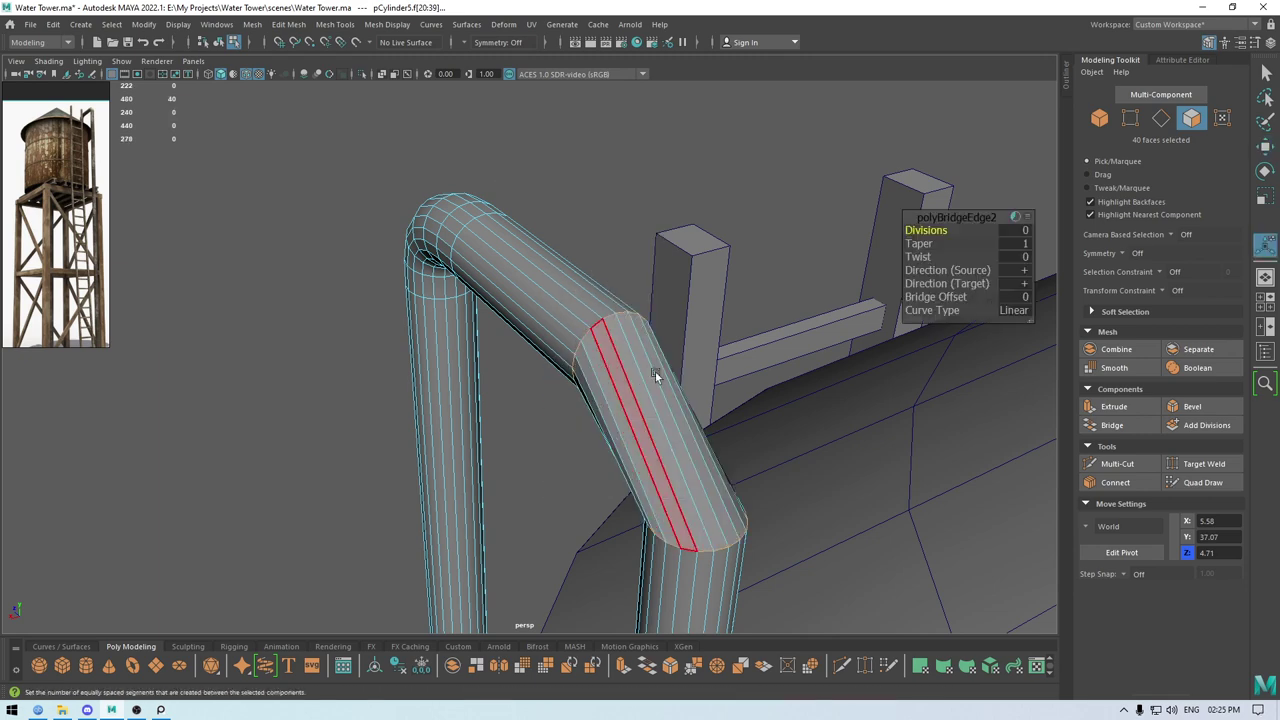
click(1018, 310)
click(1028, 335)
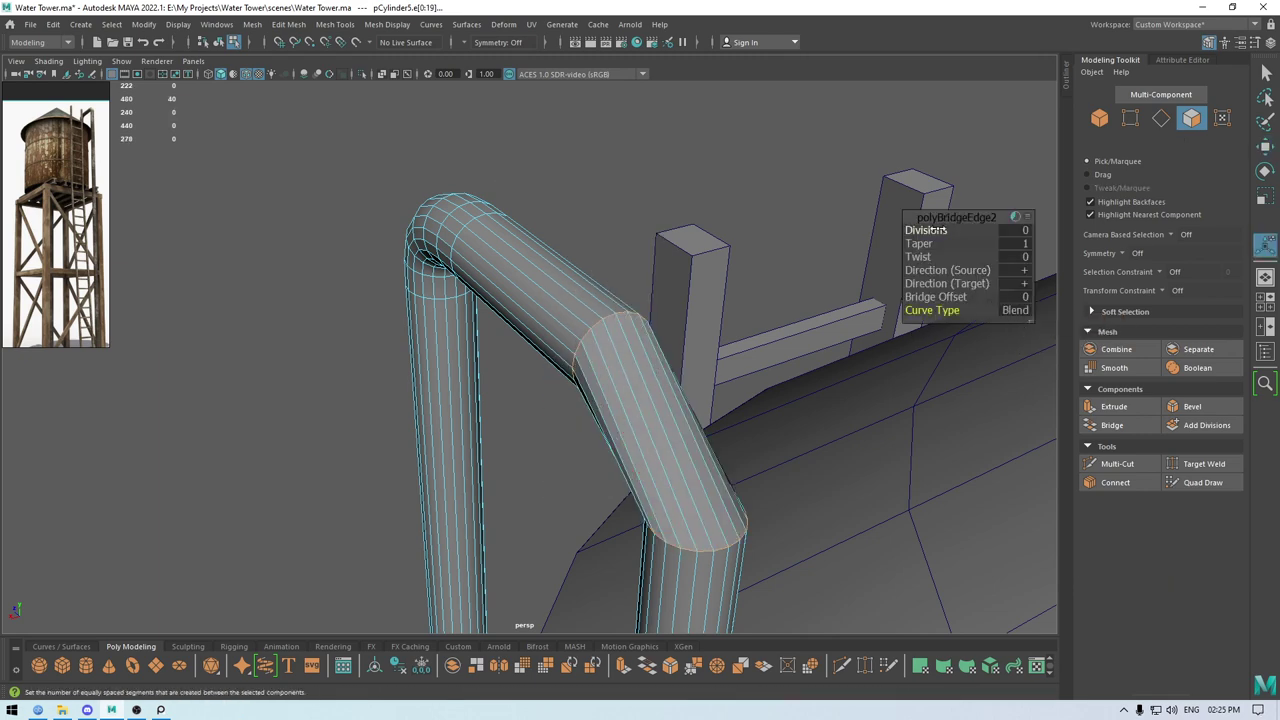
drag(938, 230, 1114, 234)
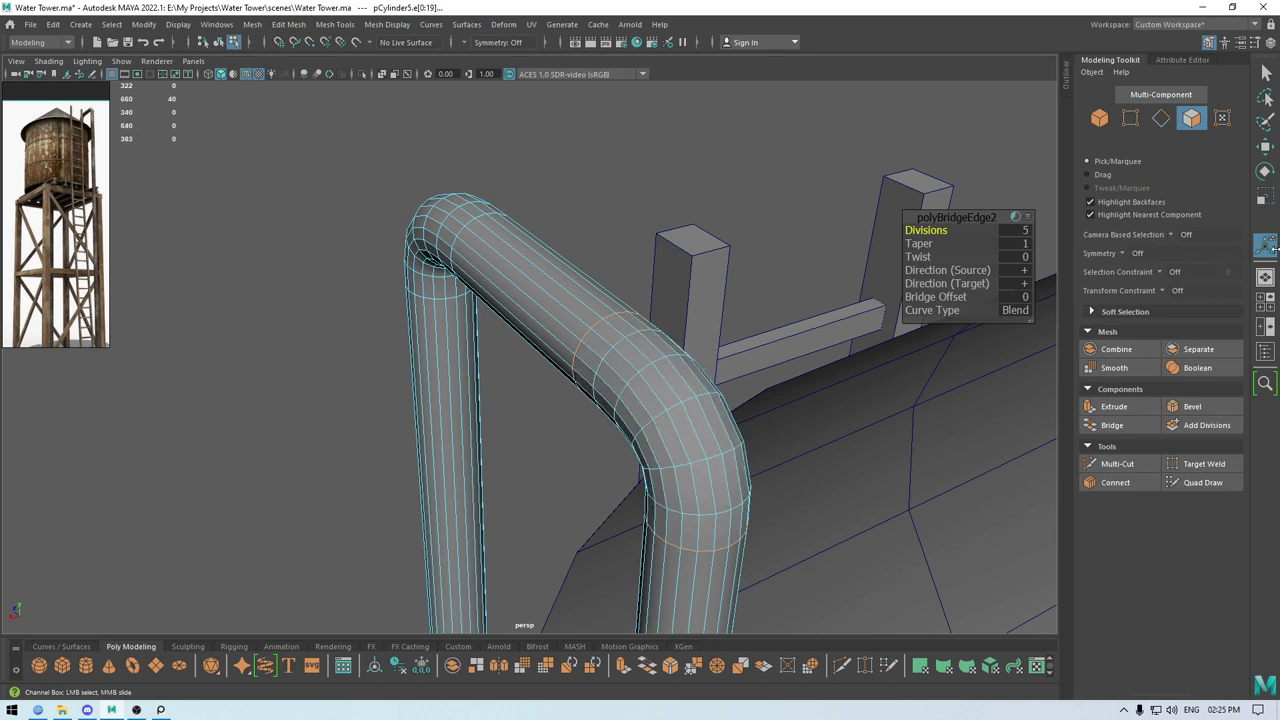
Select the edges along the entire bent pipe and soften their normals for smooth shading.
key(w)
scroll(637, 422, down, 4)
alt+drag(510, 258, 473, 217)
right_drag(473, 218, 468, 192)
alt+drag(466, 190, 436, 152)
drag(386, 217, 678, 382)
alt+drag(619, 351, 647, 380)
alt+right_drag(646, 379, 580, 288)
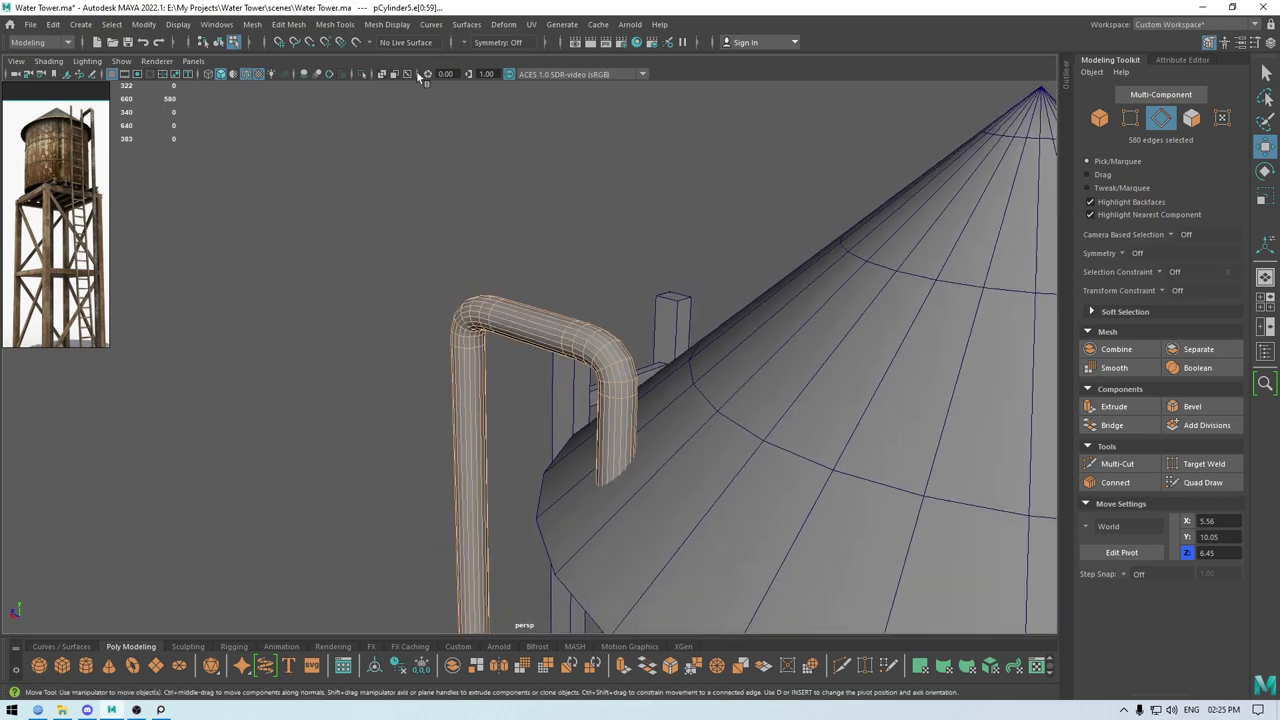
click(388, 25)
click(420, 158)
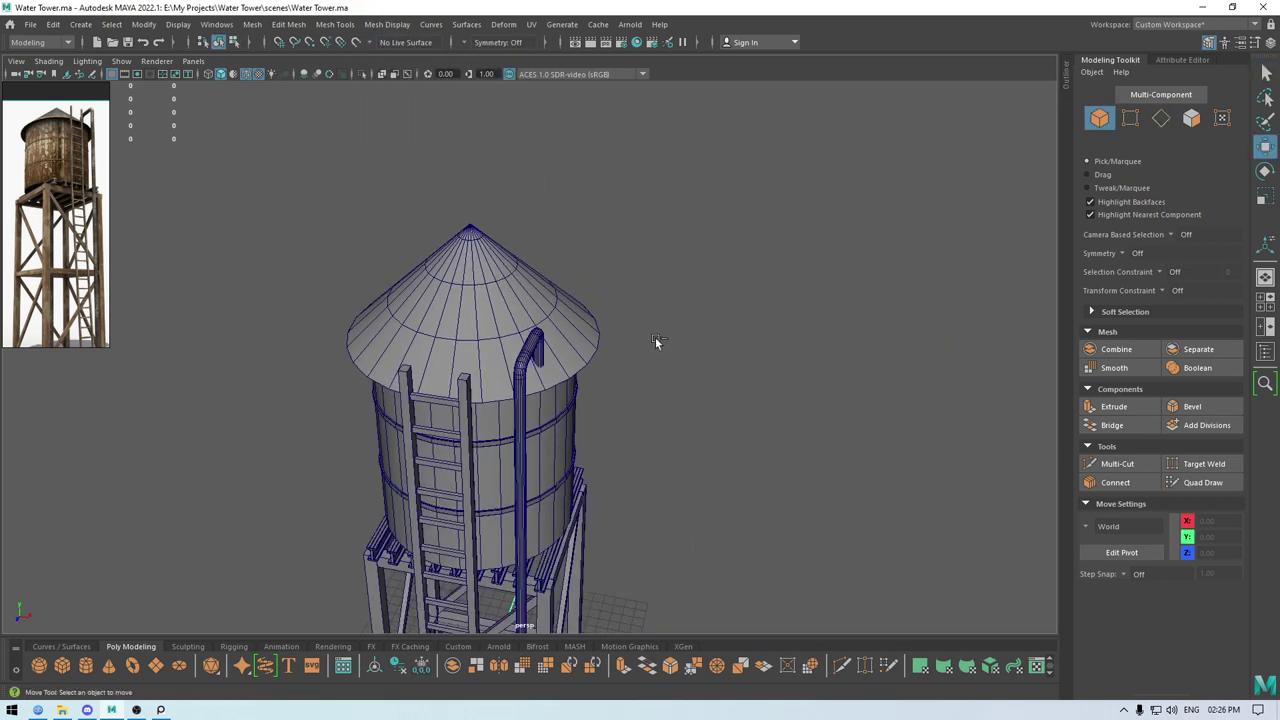
alt+drag(655, 341, 686, 386)
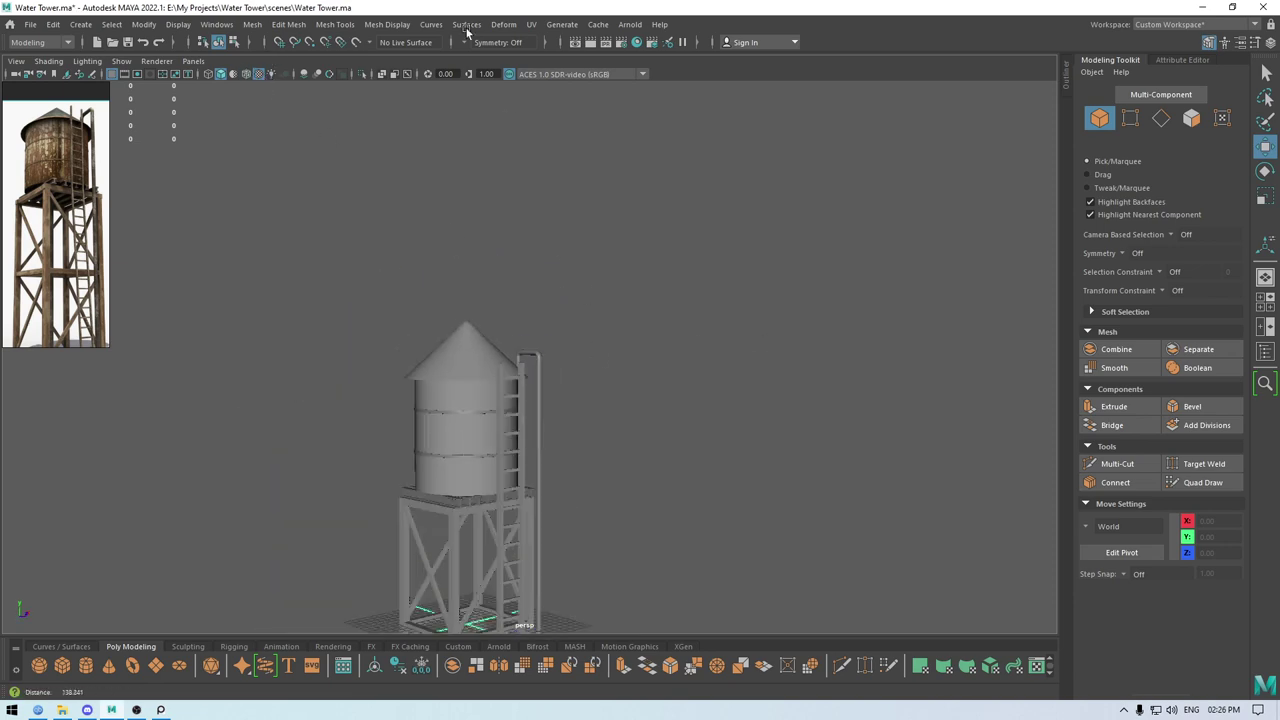
alt+drag(452, 258, 516, 366)
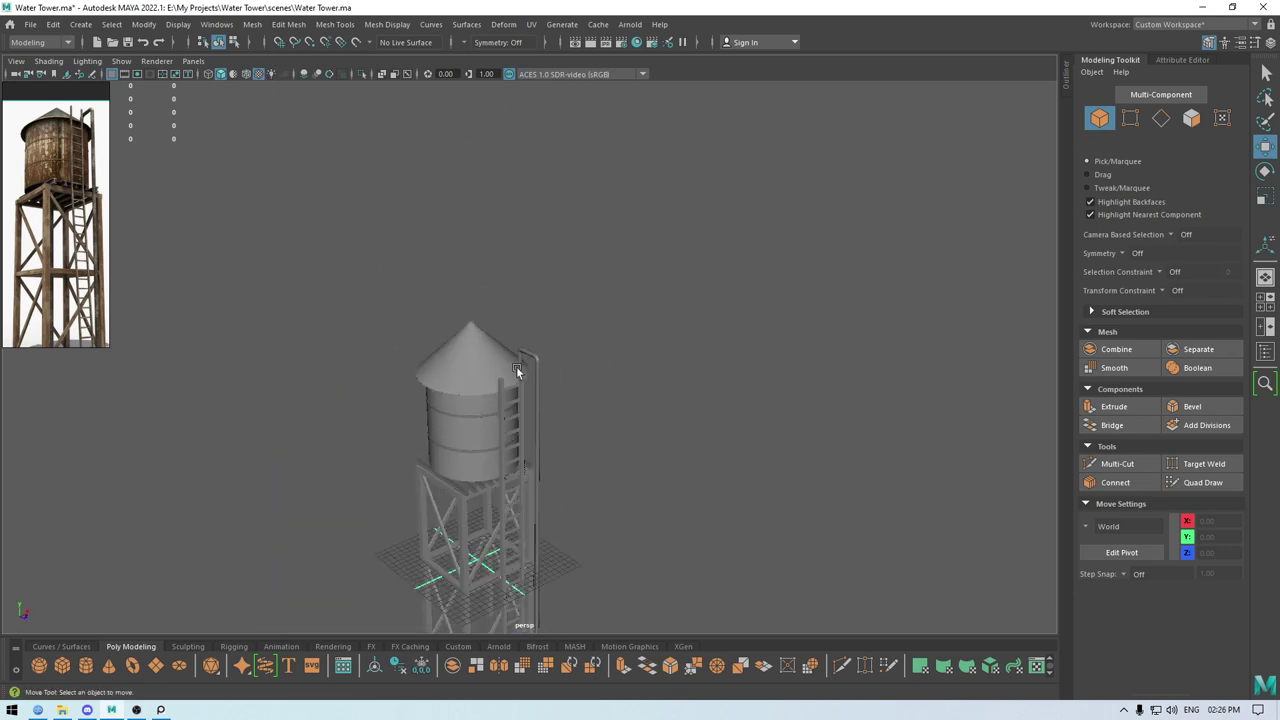
alt+middle_drag(516, 366, 520, 262)
alt+drag(518, 362, 321, 208)
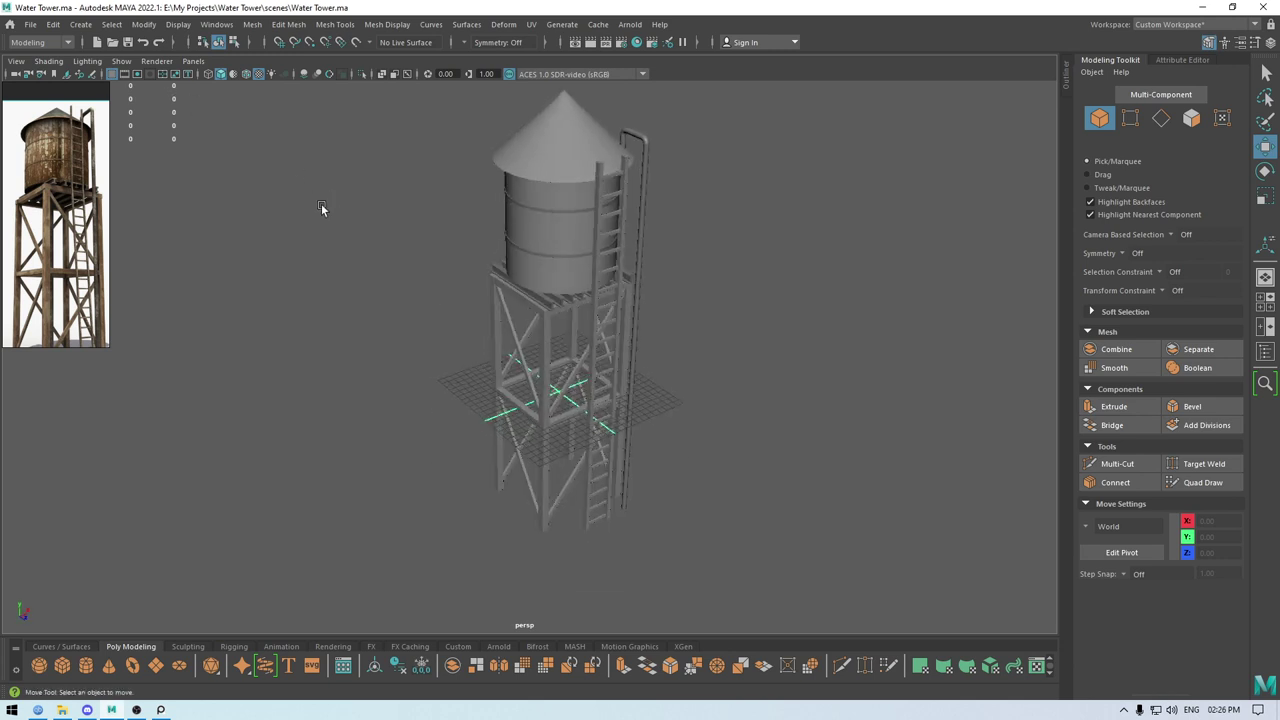